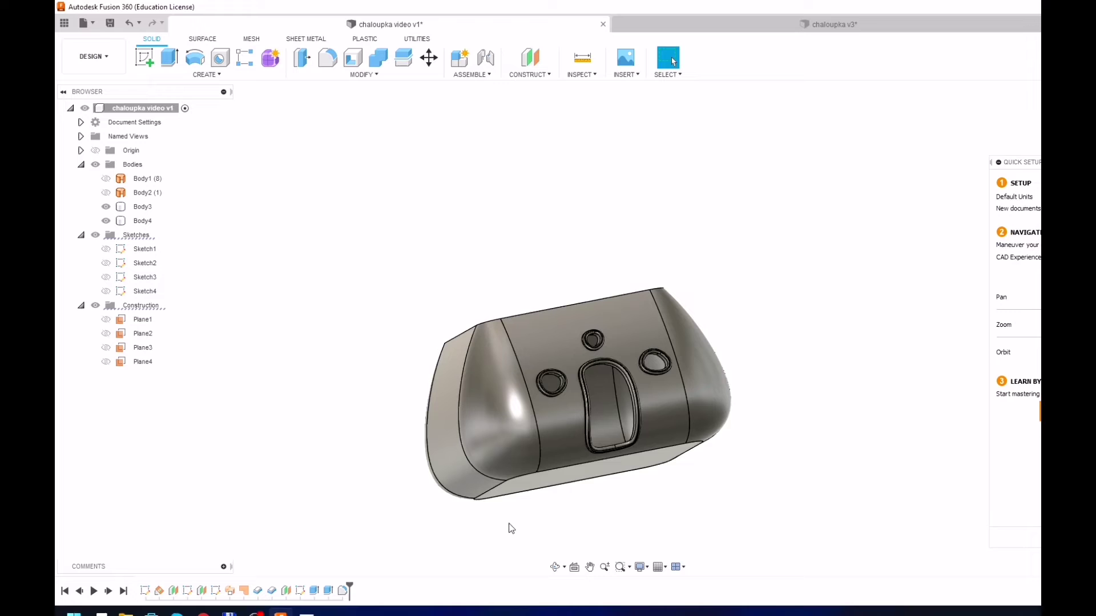
- Orbit the hollow rounded enclosure to inspect it from the front and from behind
shift+middle_drag(540, 284, 527, 308)
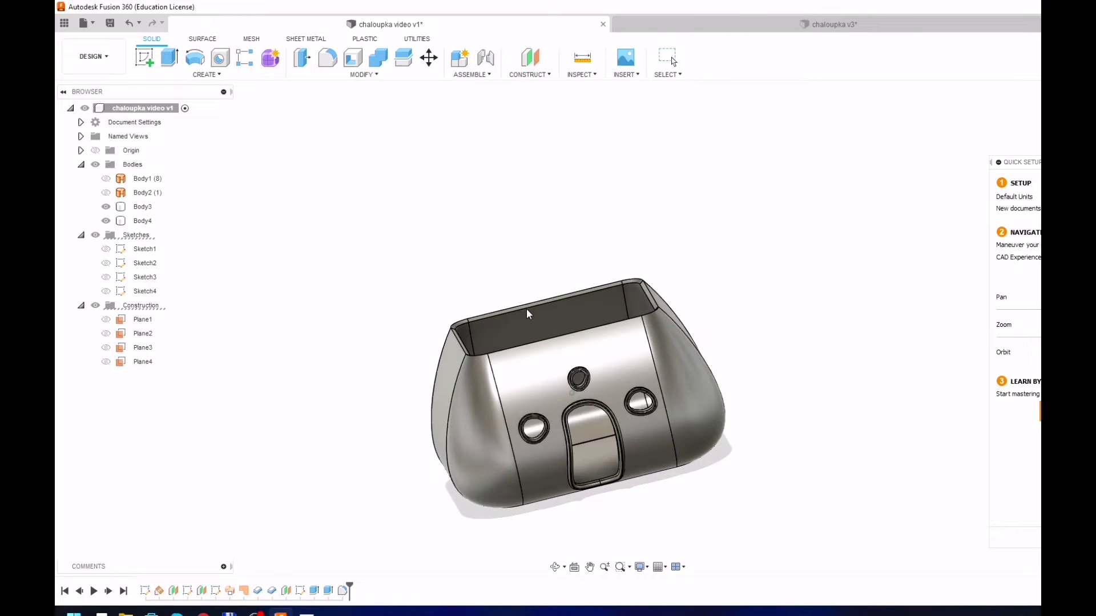
click(526, 308)
click(456, 279)
mouse_move(463, 289)
shift+middle_down()
mouse_move(573, 307)
mouse_move(468, 330)
shift+middle_up()
click(574, 306)
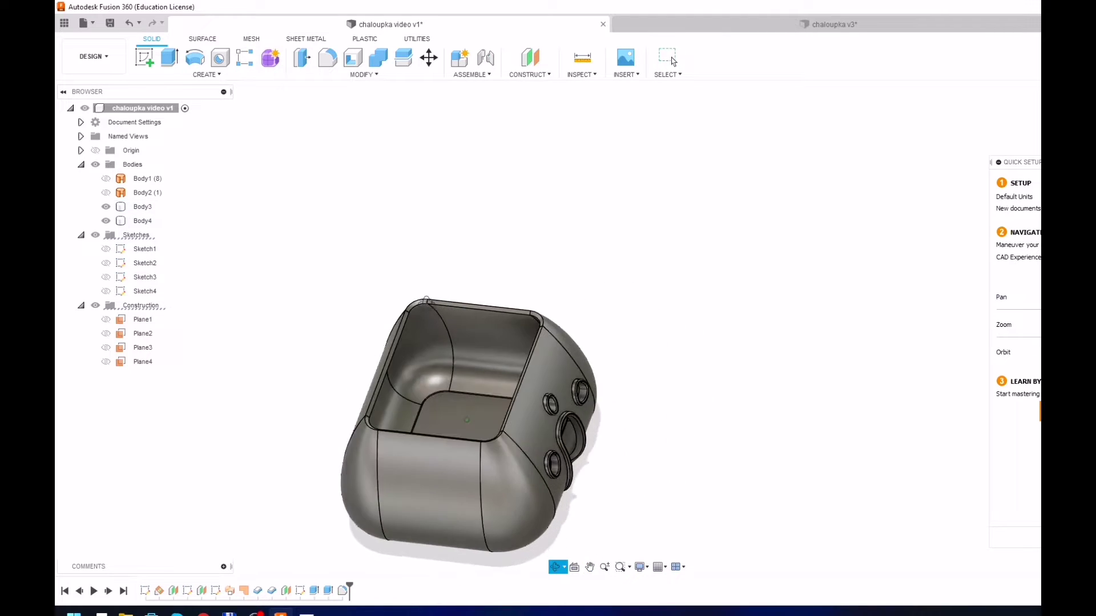
- Create offset plane Plane31 75 mm above the enclosure's bottom face
click(531, 59)
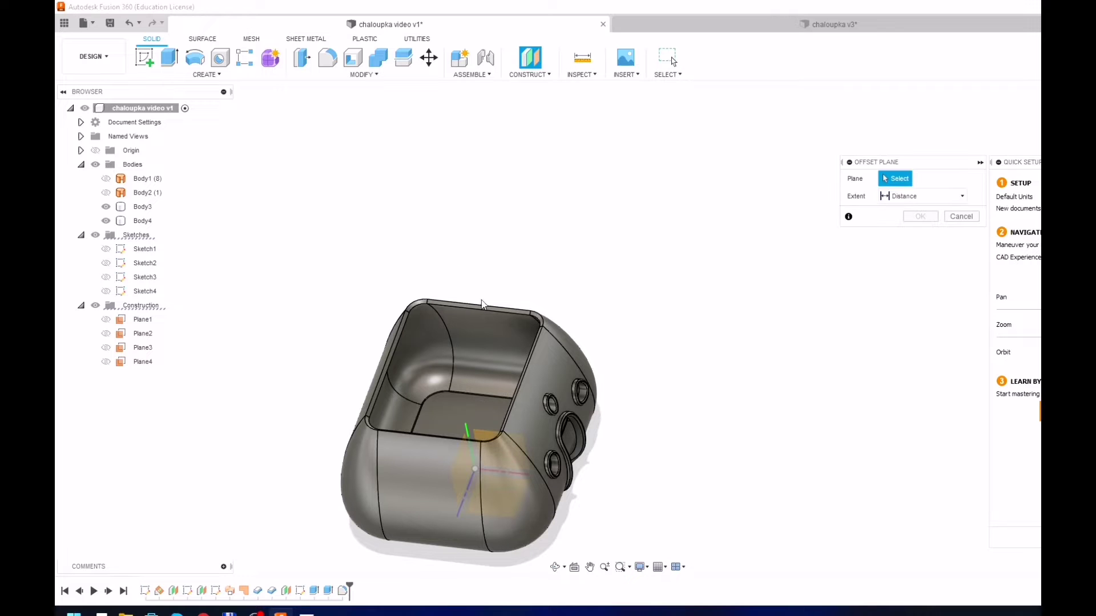
shift+middle_drag(479, 383, 494, 473)
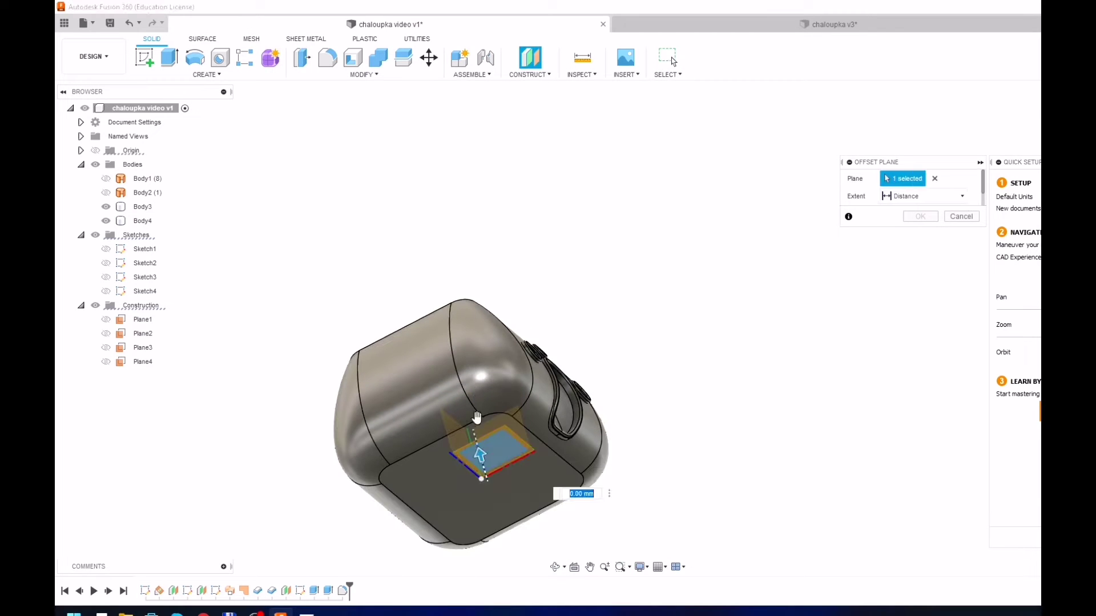
shift+middle_drag(496, 469, 438, 422)
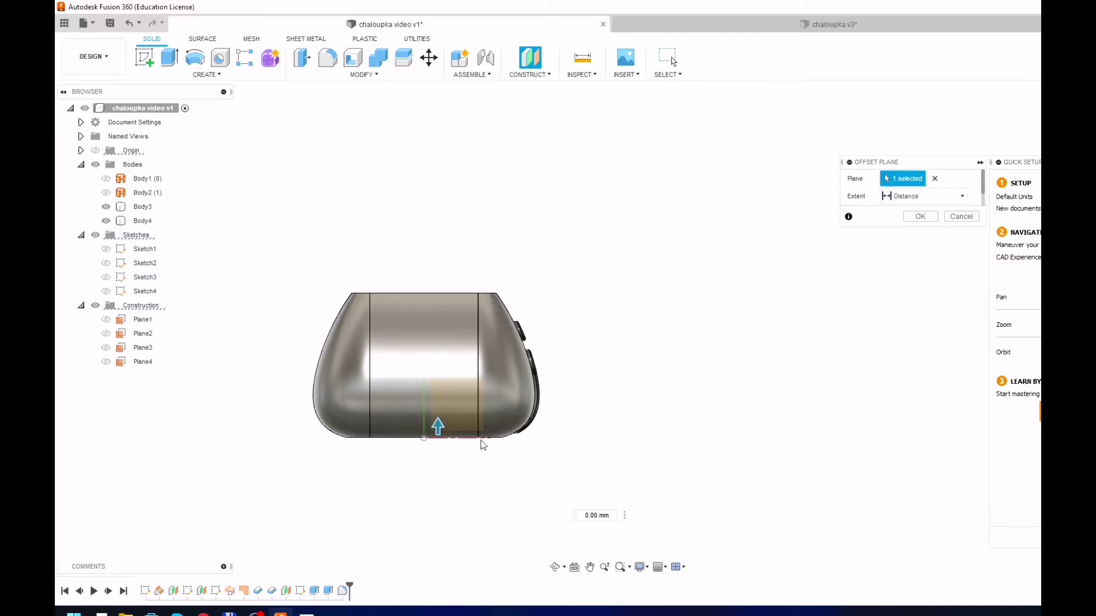
drag(438, 423, 443, 309)
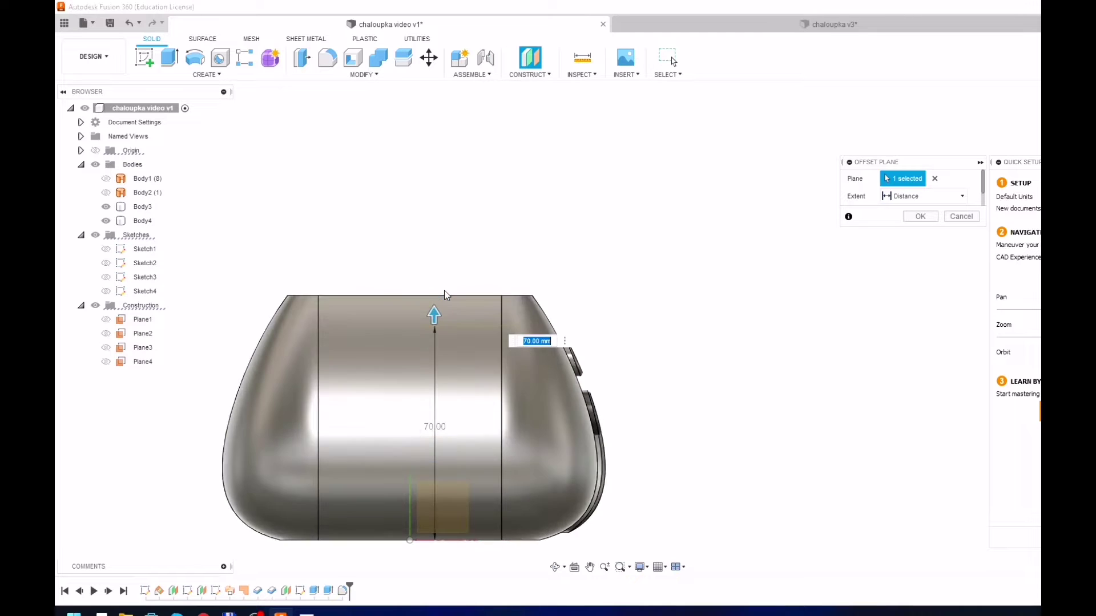
scroll(444, 309, up, 5)
scroll(444, 309, up, 1)
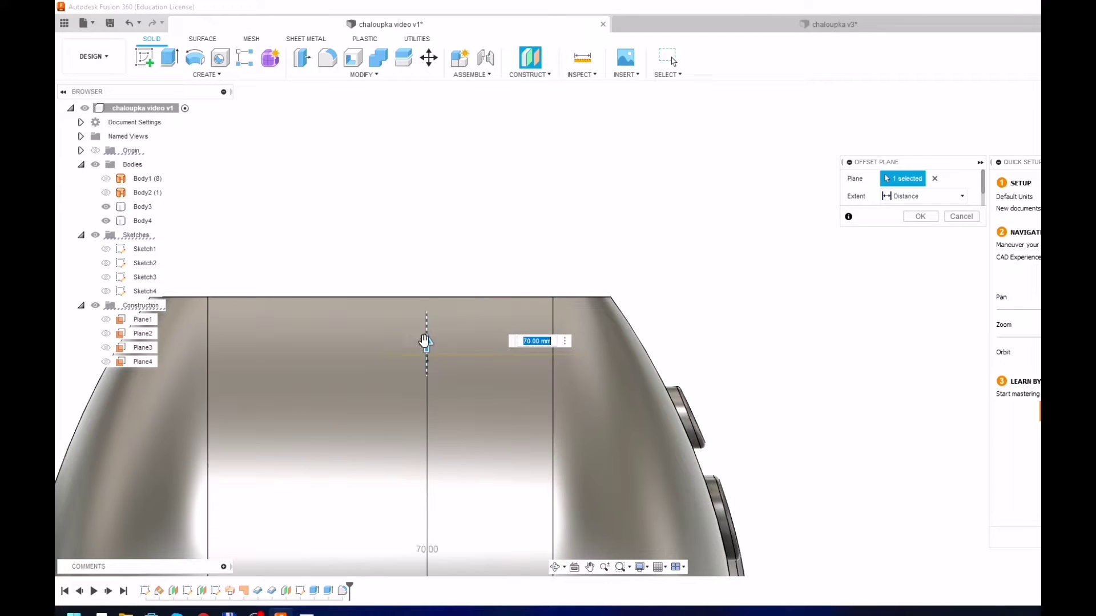
mouse_move(424, 341)
mouse_down()
mouse_move(428, 298)
mouse_move(428, 313)
mouse_up()
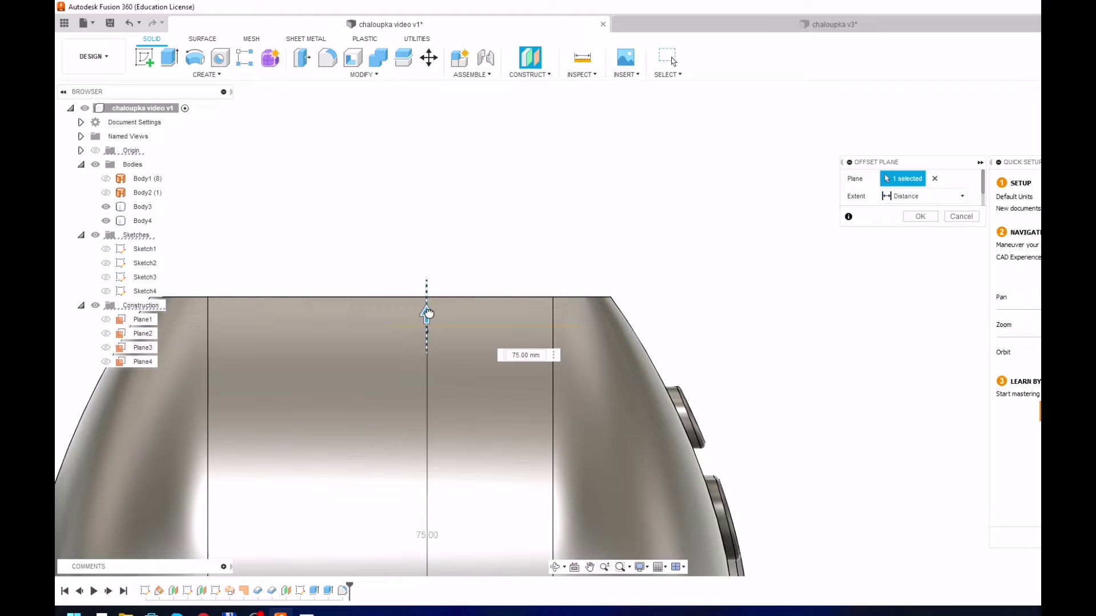
click(916, 221)
scroll(662, 251, down, 5)
shift+middle_drag(658, 233, 605, 313)
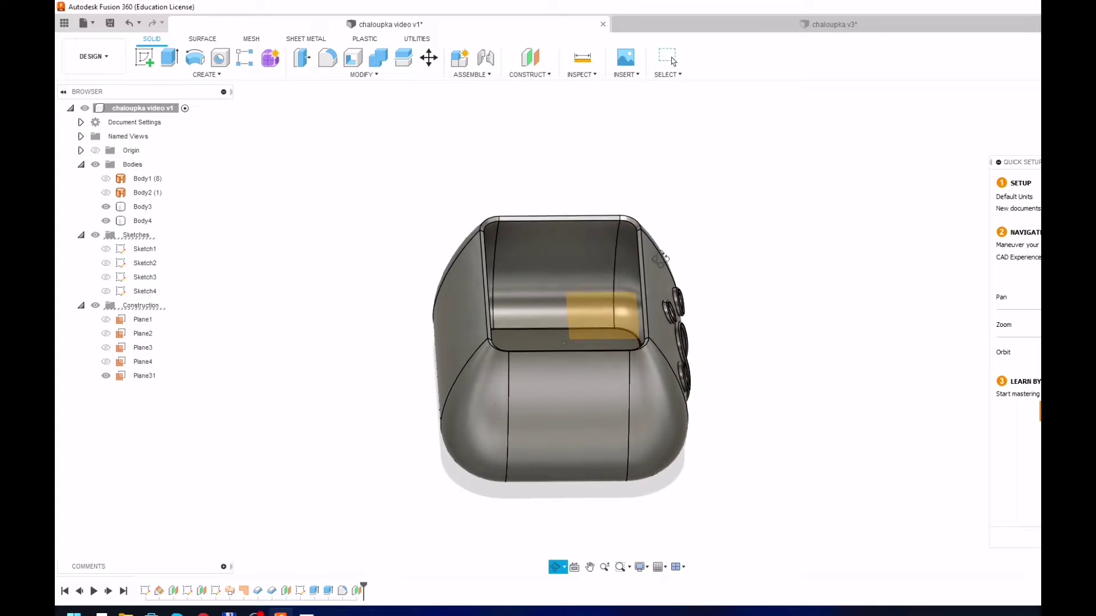
click(599, 306)
- Start a sketch on Plane31 and project the enclosure's inner top edges into it
ctrl+click(648, 313)
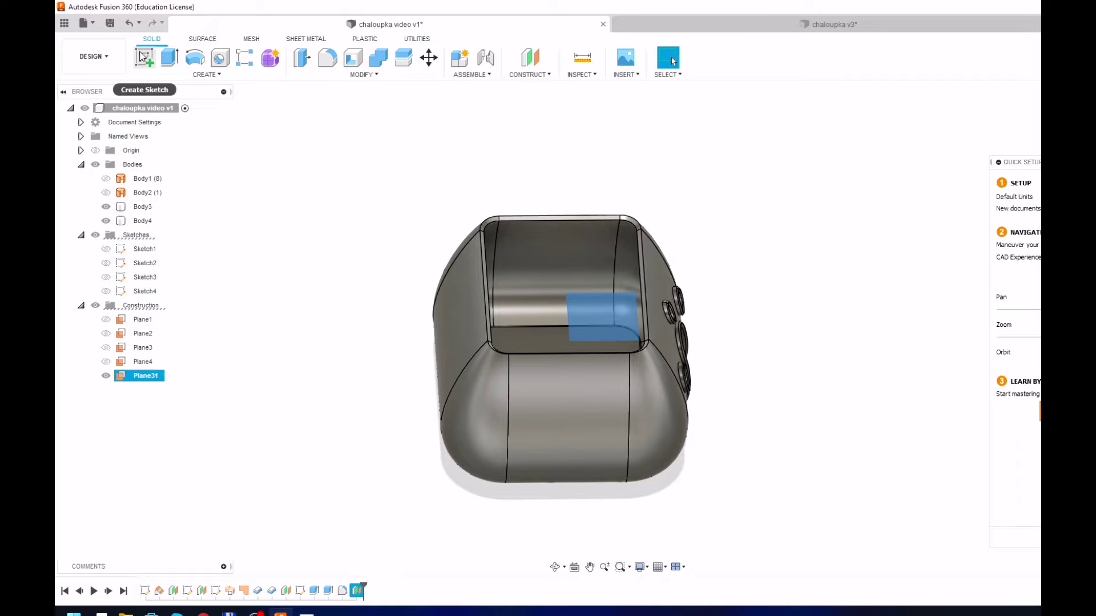
click(144, 57)
middle_drag(536, 191, 398, 213)
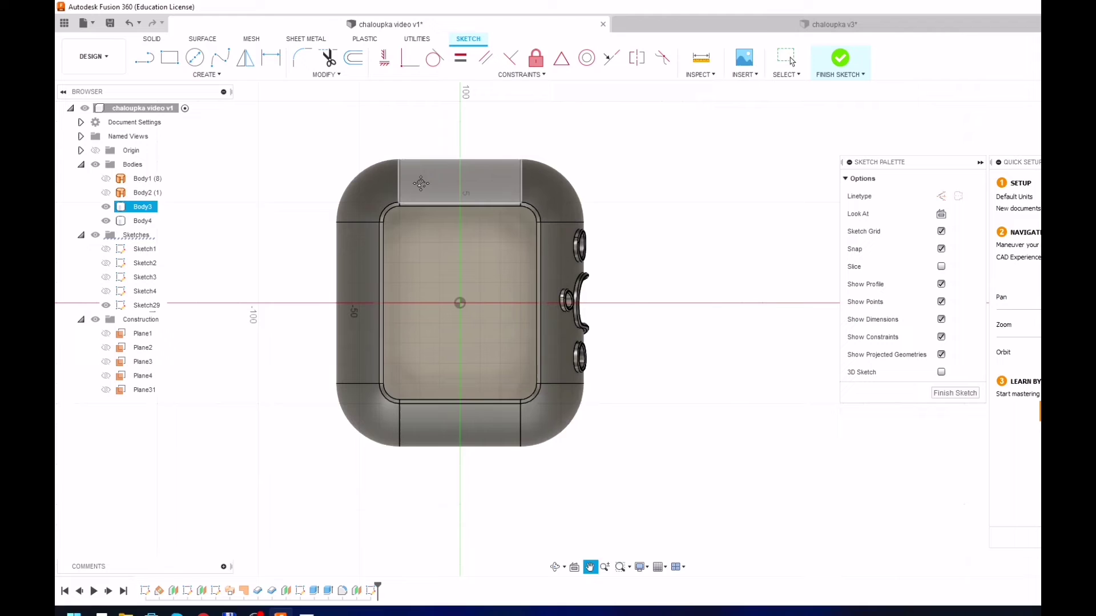
click(402, 209)
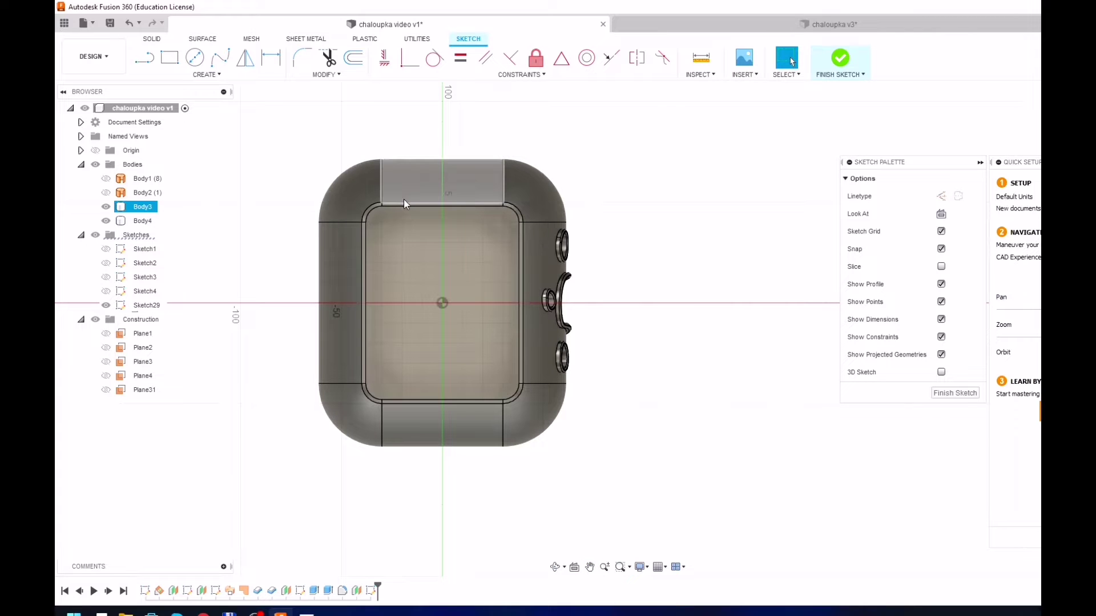
click(219, 75)
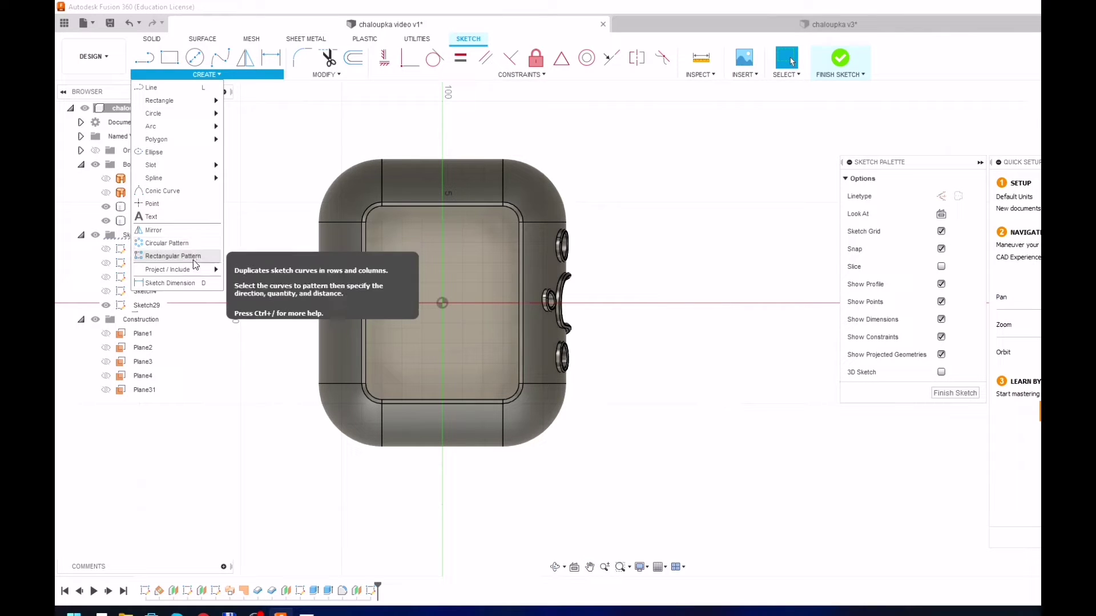
mouse_move(171, 270)
click(245, 270)
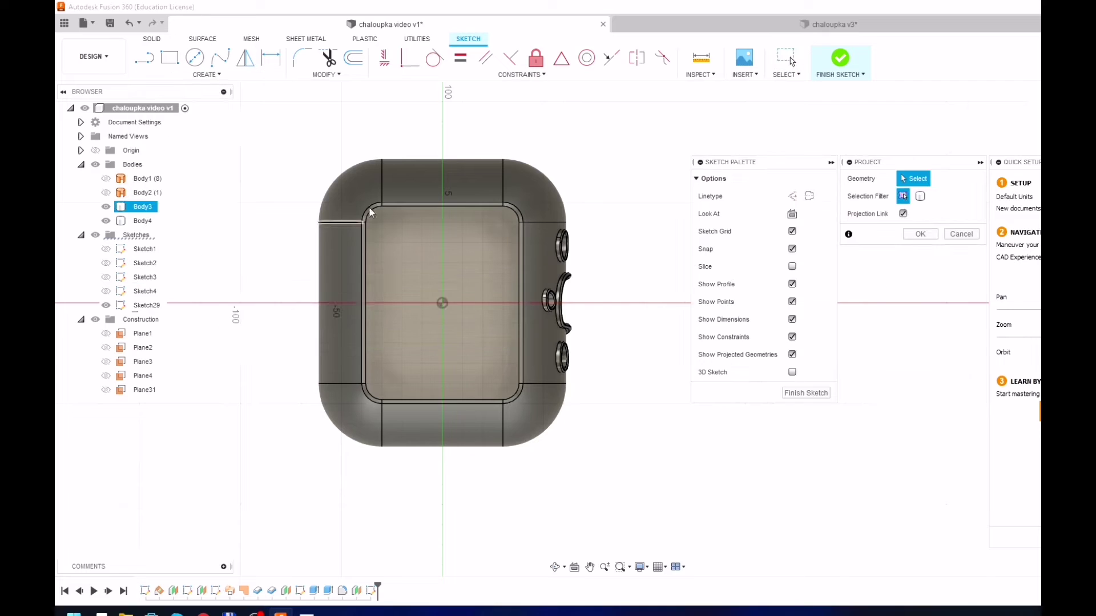
click(404, 209)
key(Return)
- Offset the projected opening outline by -10 mm, 10 mm outward
scroll(404, 209, up, 2)
click(365, 60)
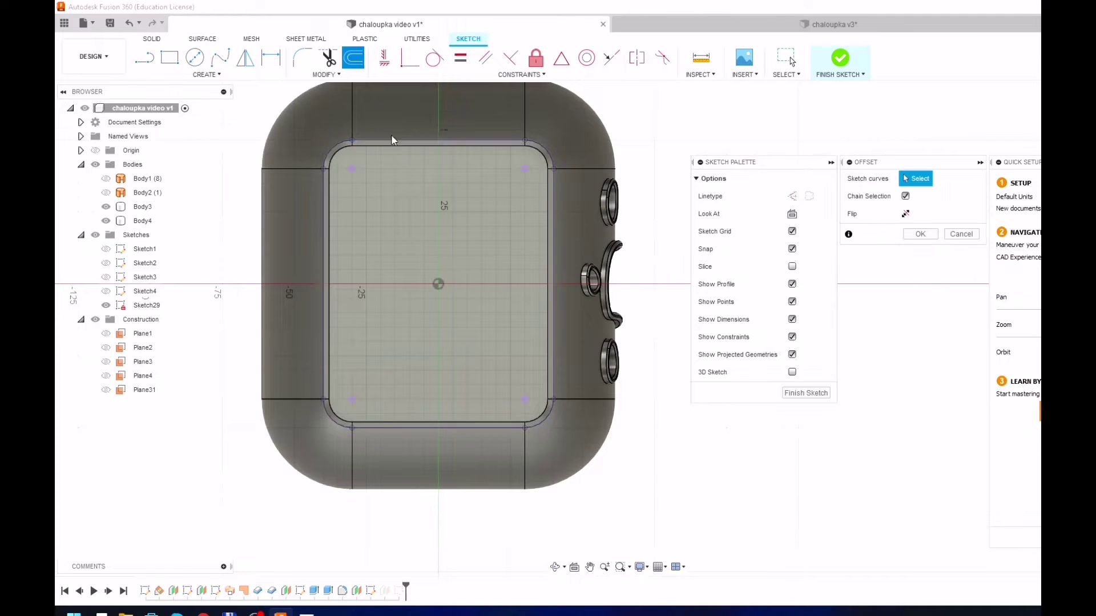
click(396, 142)
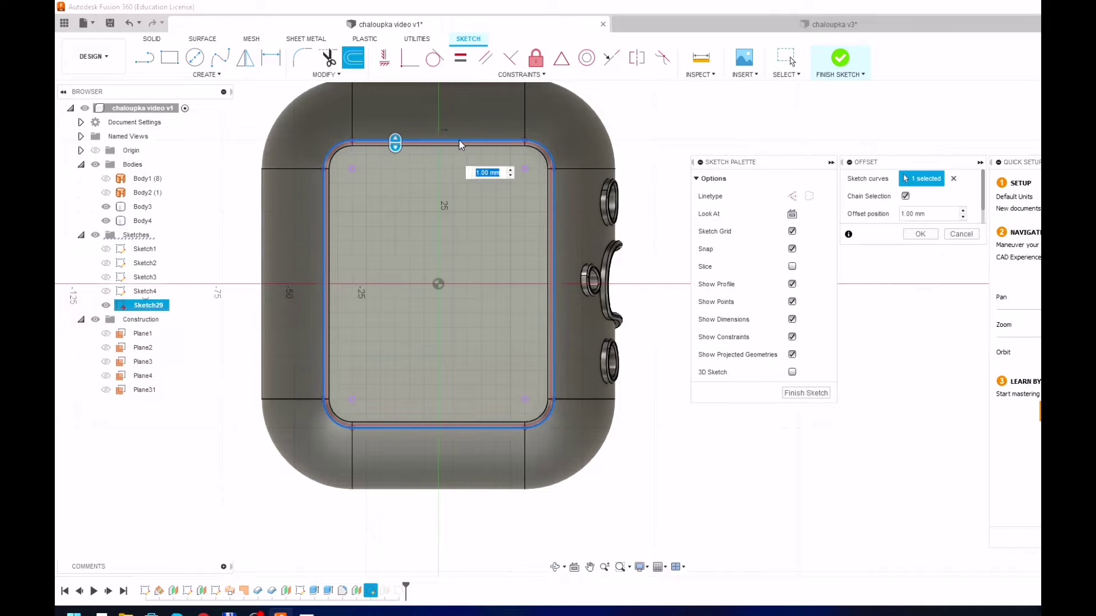
text(-1)
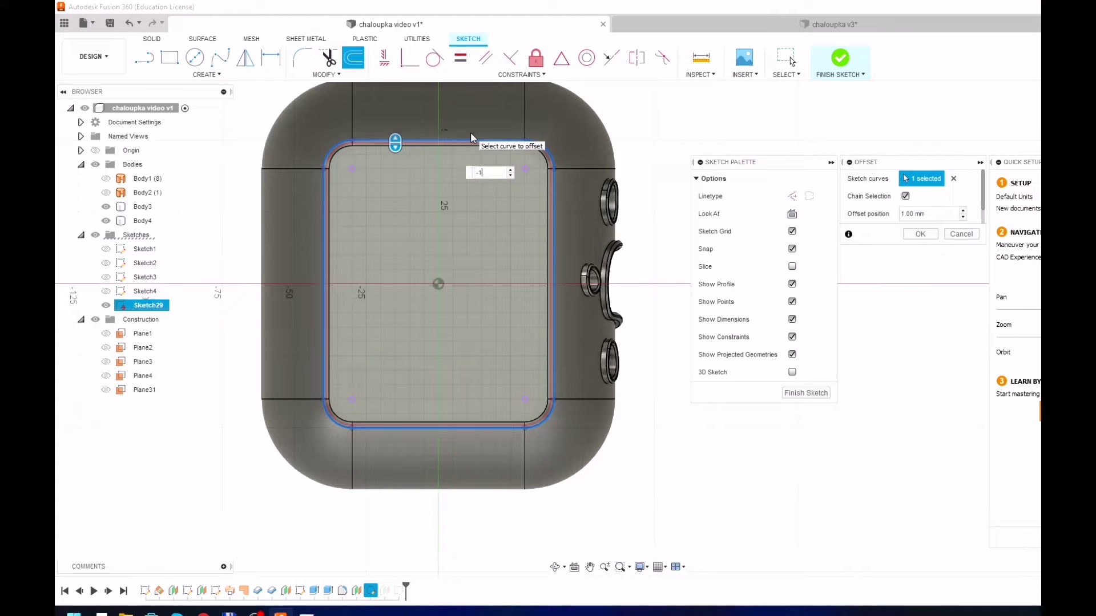
text(0)
key(Return)
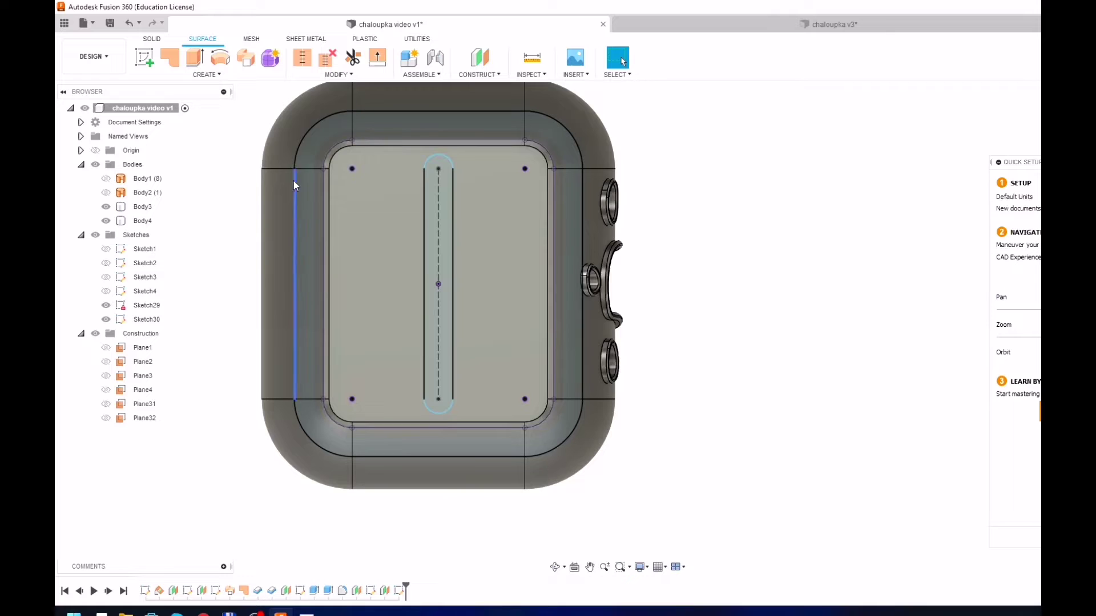
- Loft an arched roof surface through four profiles: left edge, two slot edges, right edge
shift+middle_drag(295, 186, 297, 131)
click(207, 74)
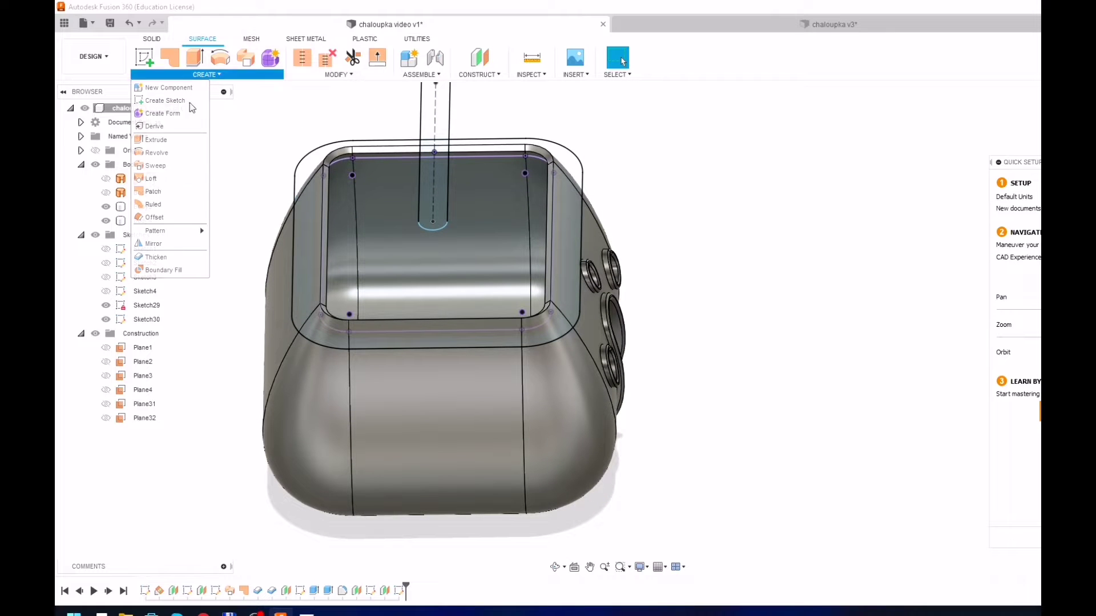
click(151, 178)
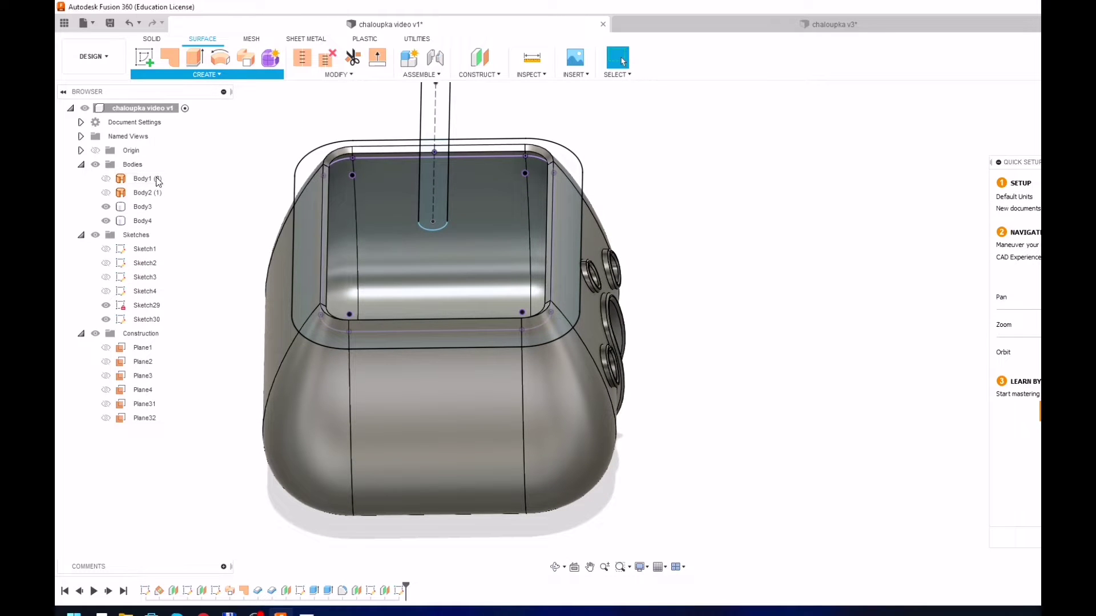
click(293, 201)
click(419, 166)
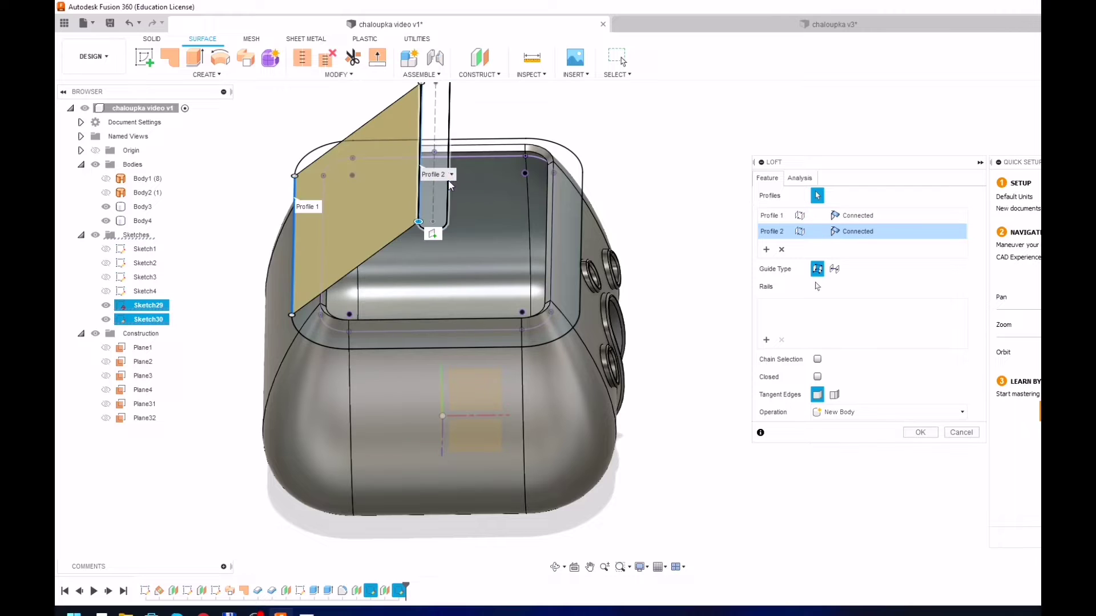
click(449, 188)
click(581, 258)
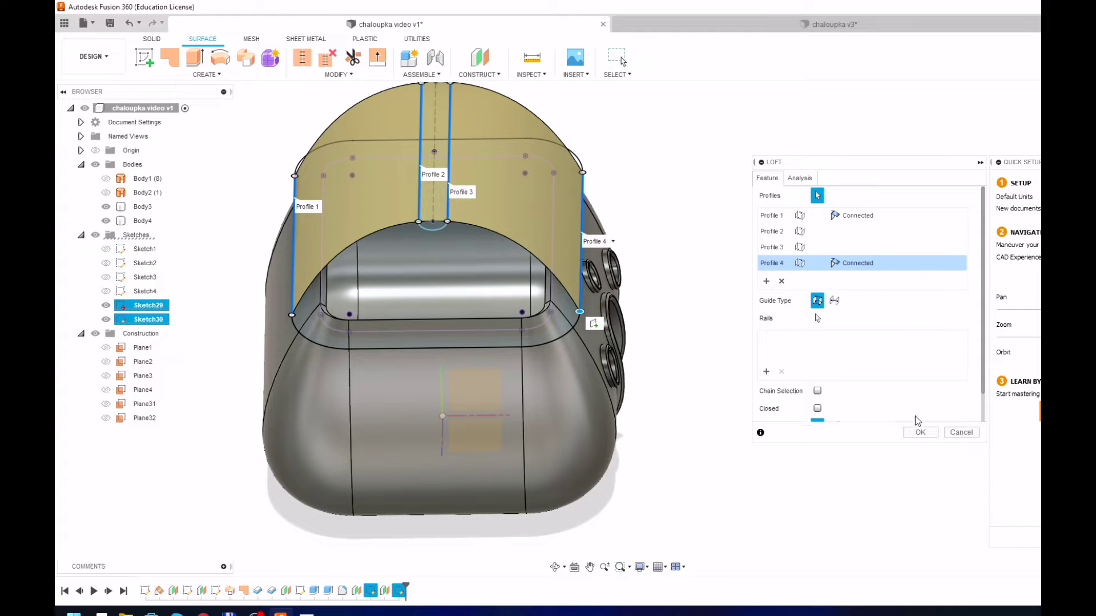
click(916, 433)
- Loft a front end-cap surface from the front sketch edge to the roof's front arch
click(206, 74)
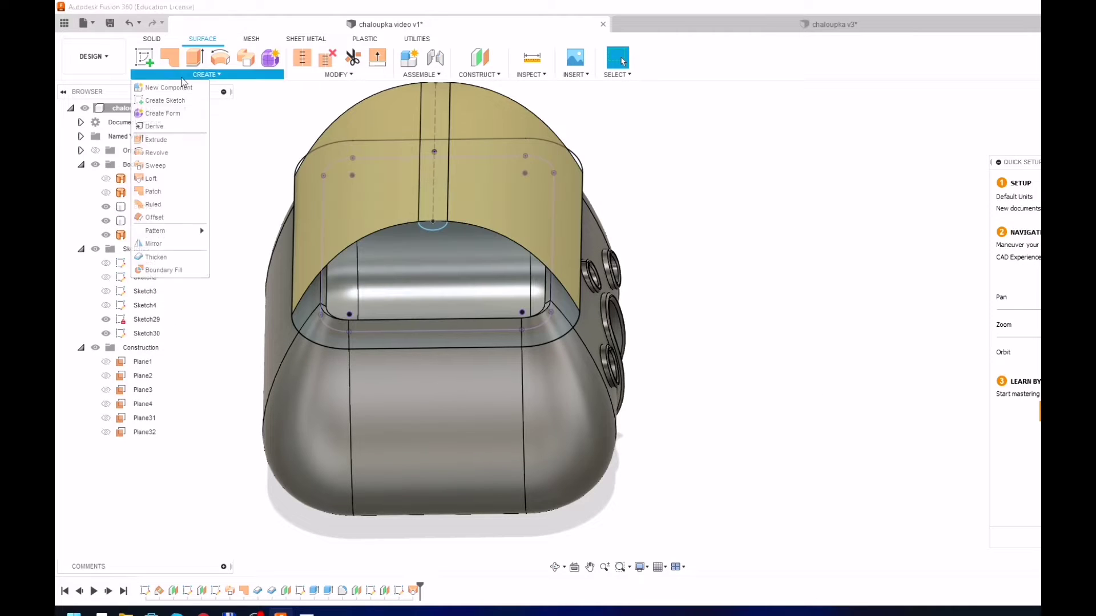
click(170, 177)
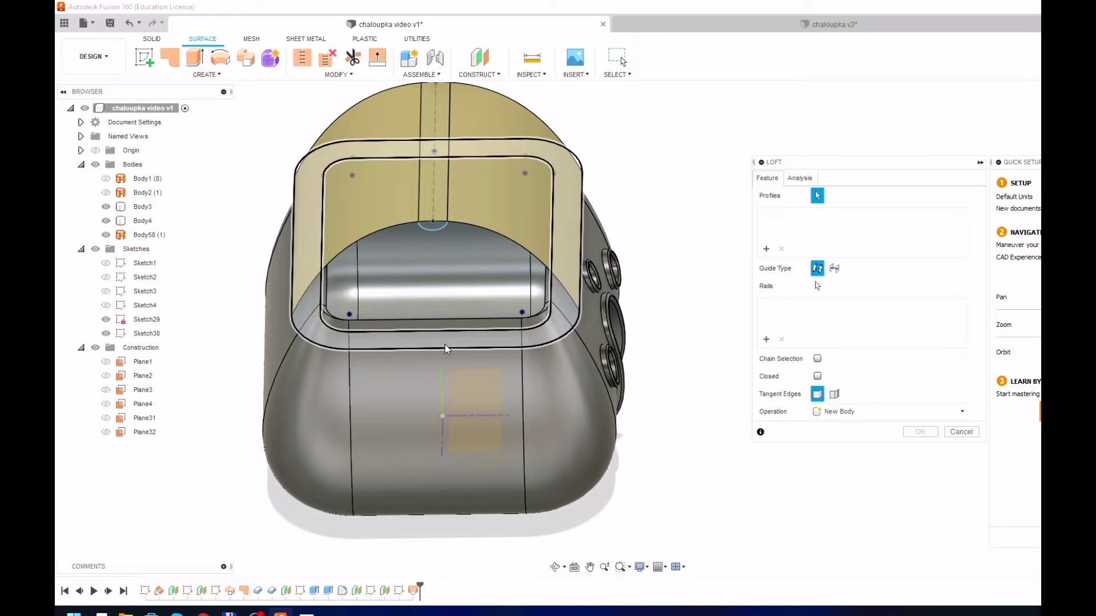
click(445, 351)
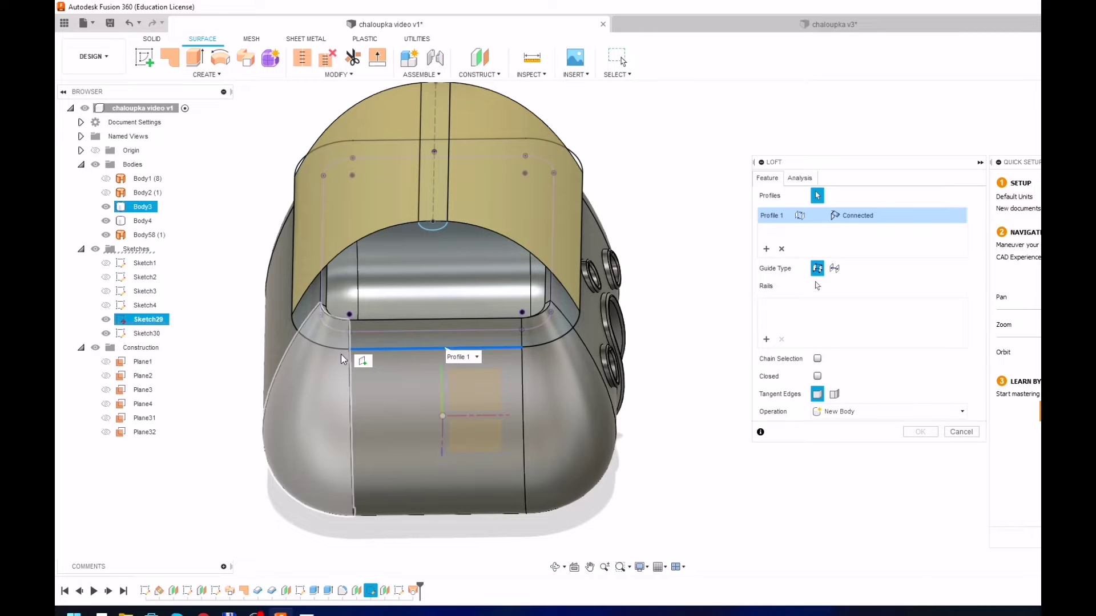
click(471, 229)
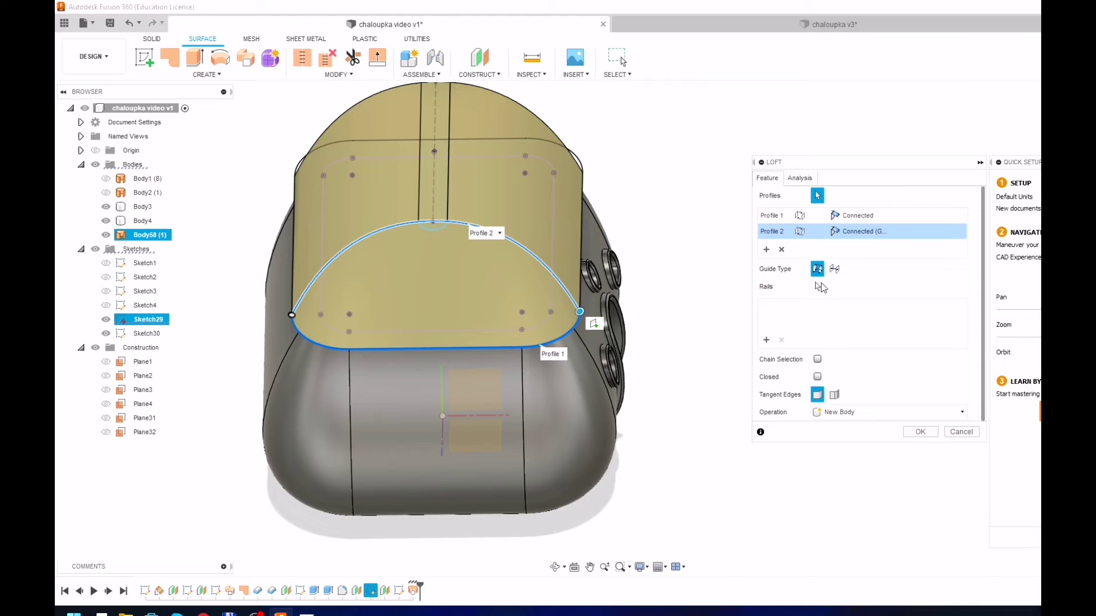
click(919, 432)
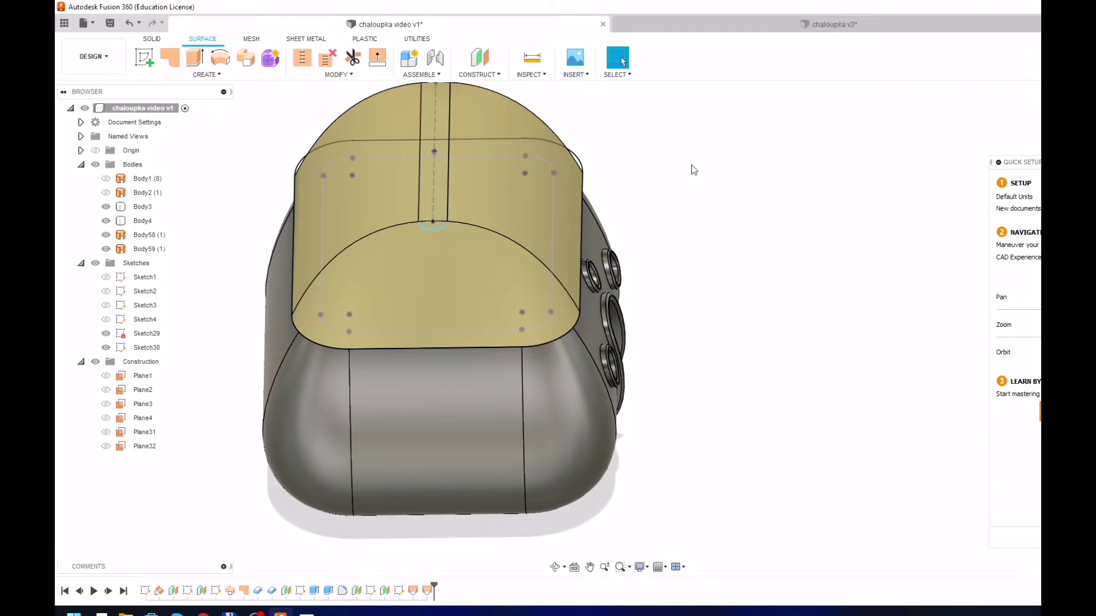
- Loft a back end-cap surface from the back sketch edge to the roof's back arch
mouse_move(690, 164)
shift+middle_down()
mouse_move(614, 234)
mouse_move(594, 228)
shift+middle_up()
click(168, 77)
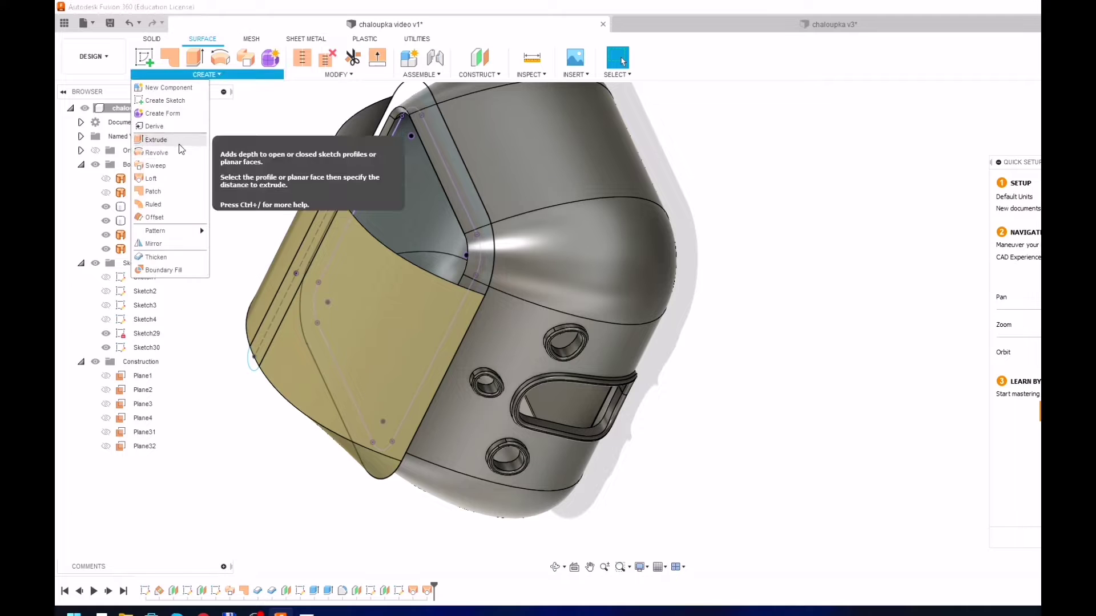
click(173, 174)
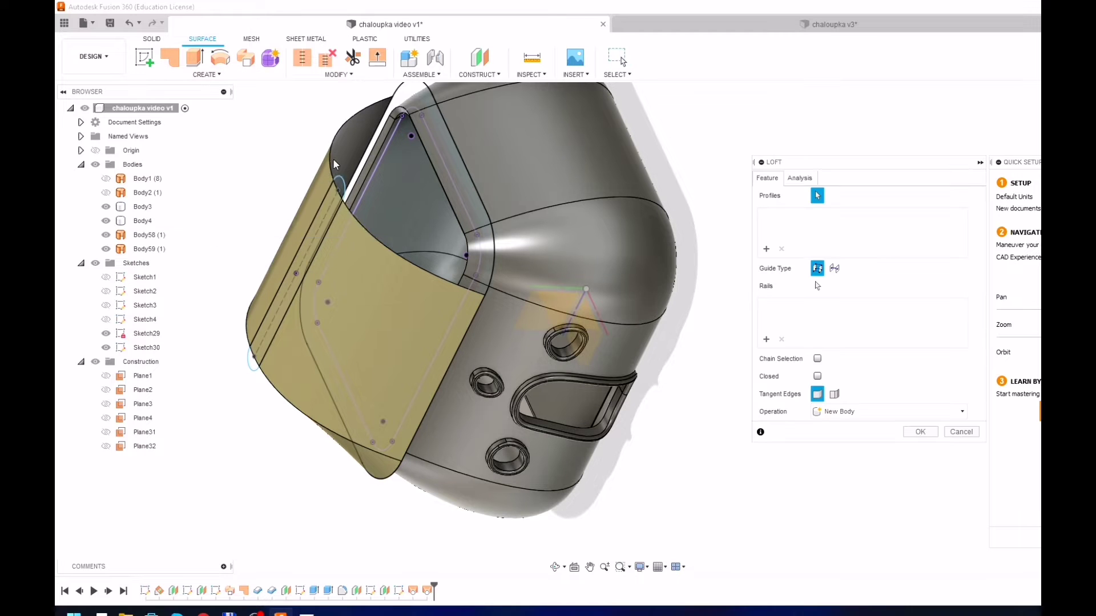
click(458, 148)
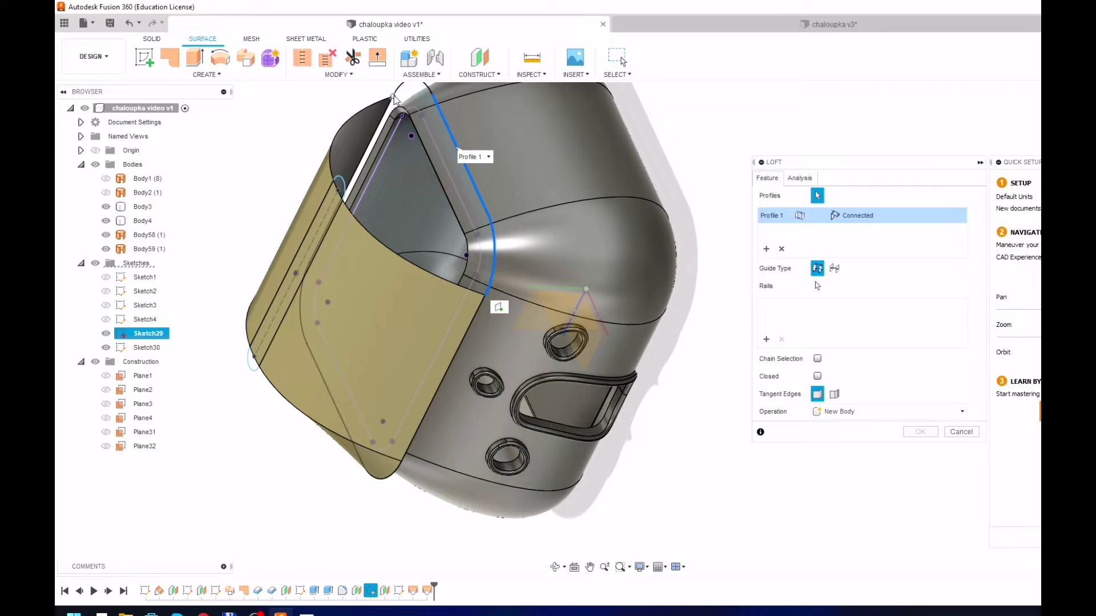
click(367, 154)
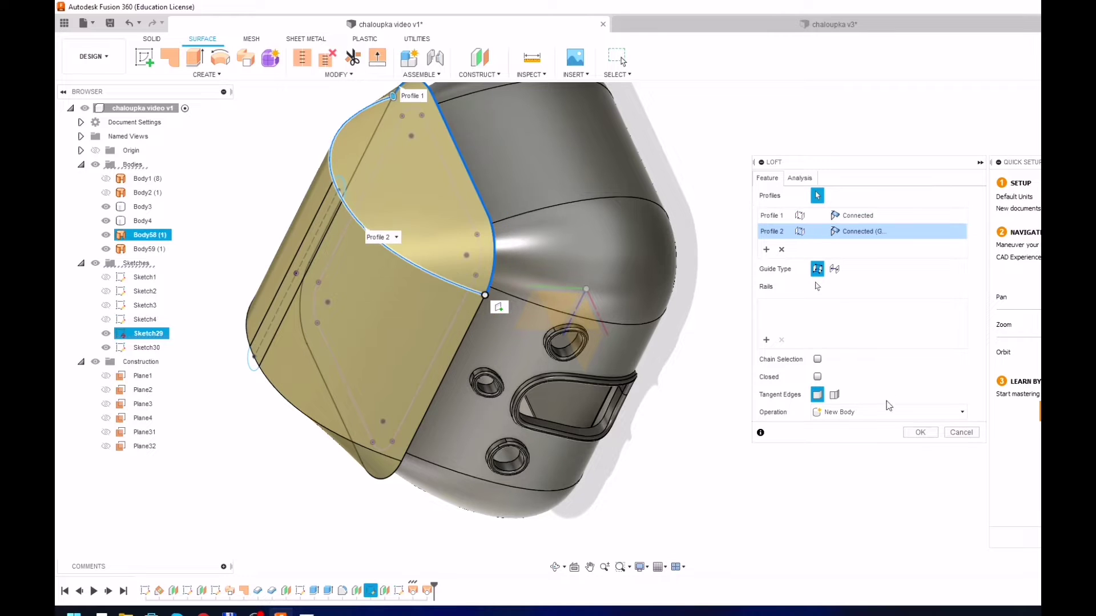
click(919, 432)
shift+middle_drag(562, 288, 594, 129)
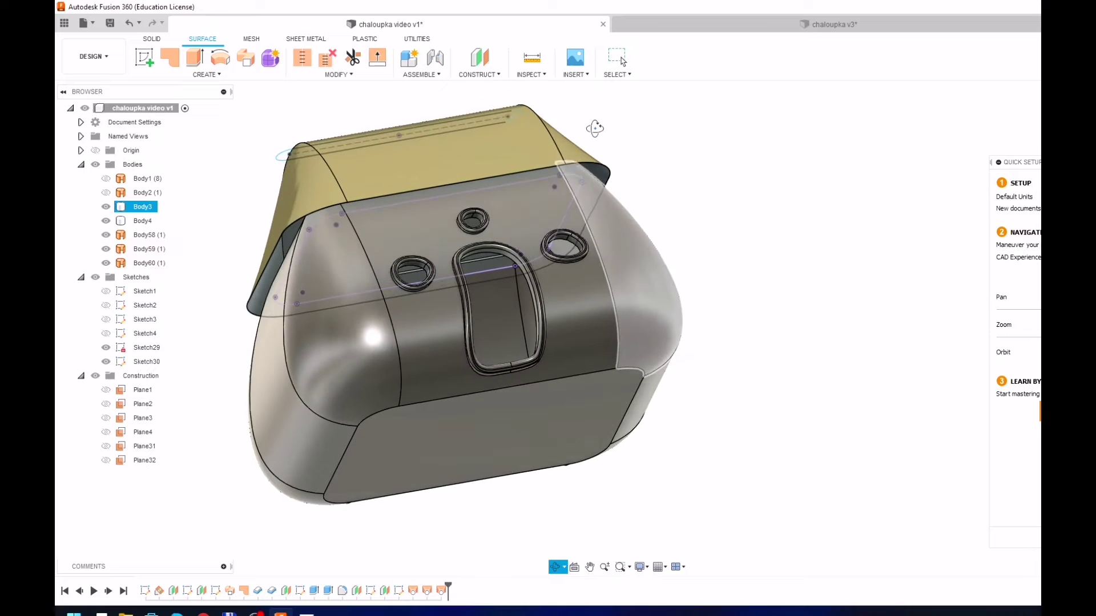
- Hide Sketch30's lines in the browser
key(Escape)
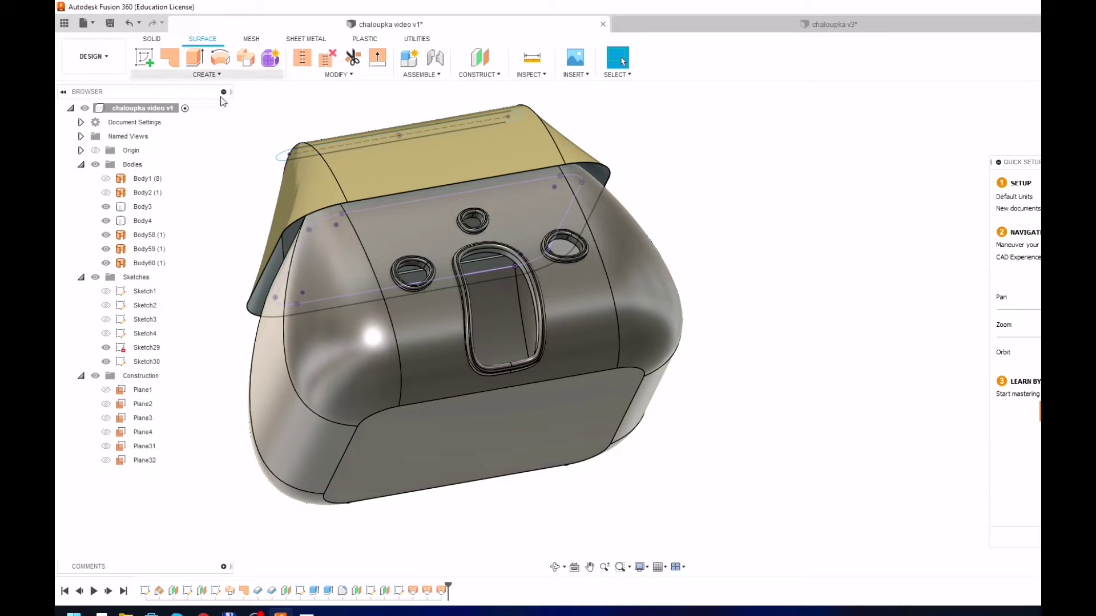
click(106, 362)
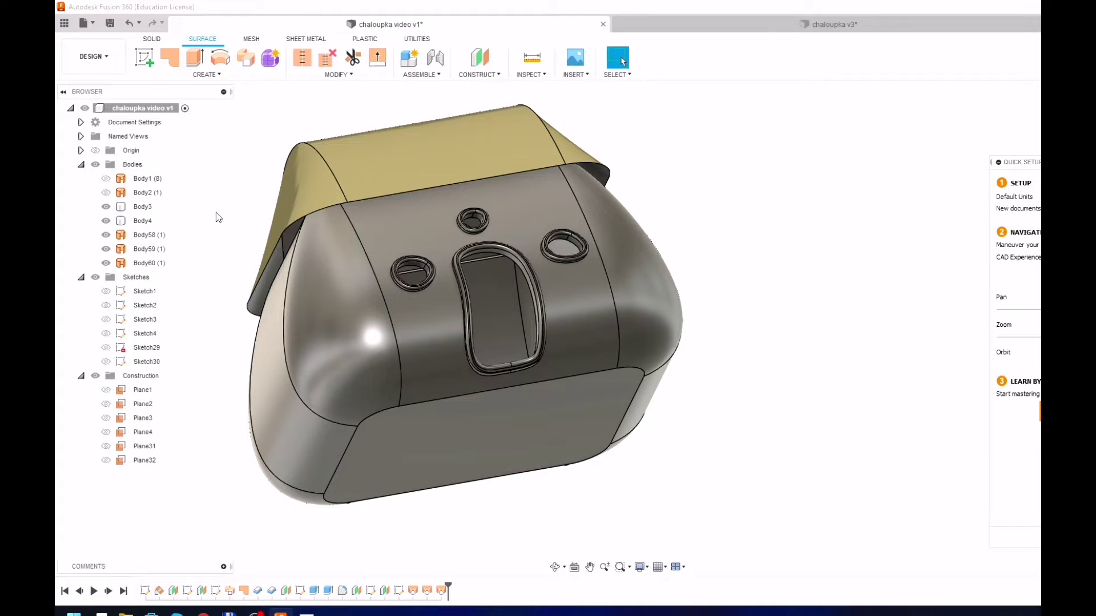
shift+middle_drag(224, 191, 150, 277)
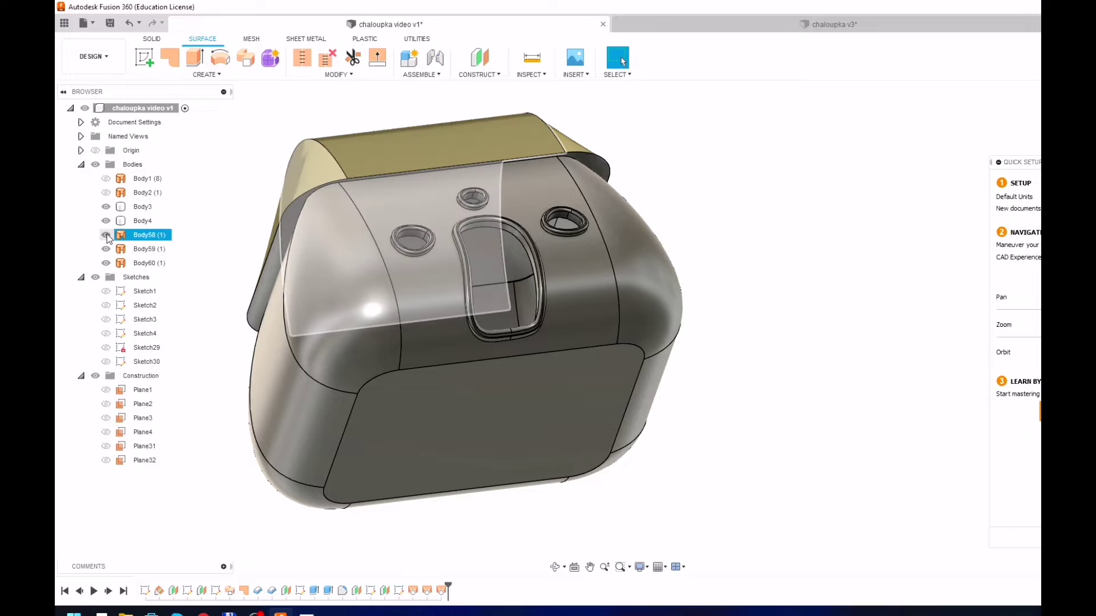
- Combine with Join, using Body3 as target and Body4 as tool body
click(152, 39)
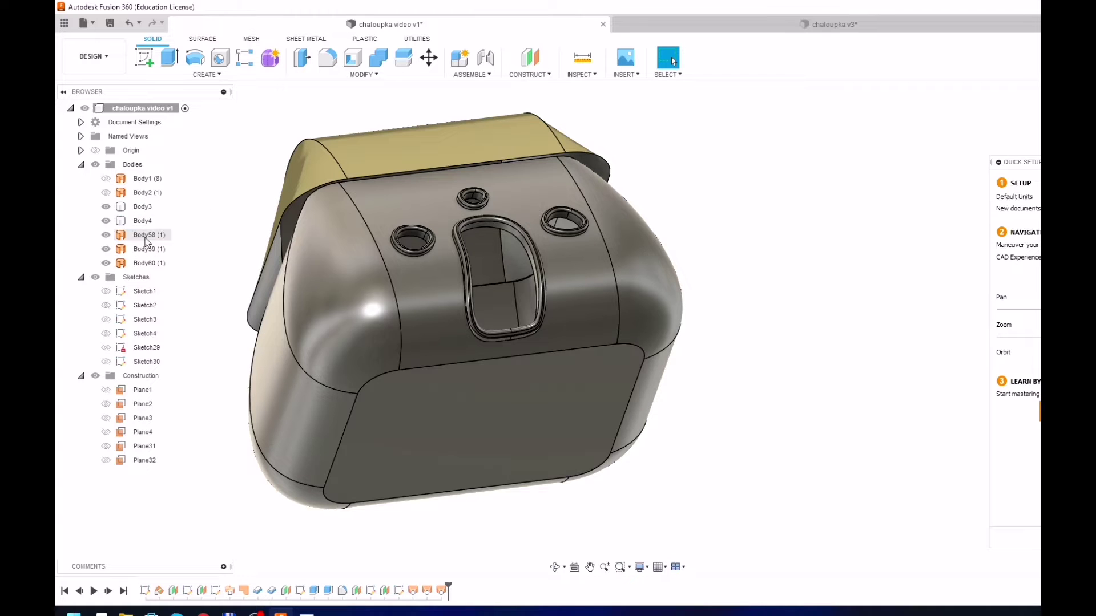
click(142, 207)
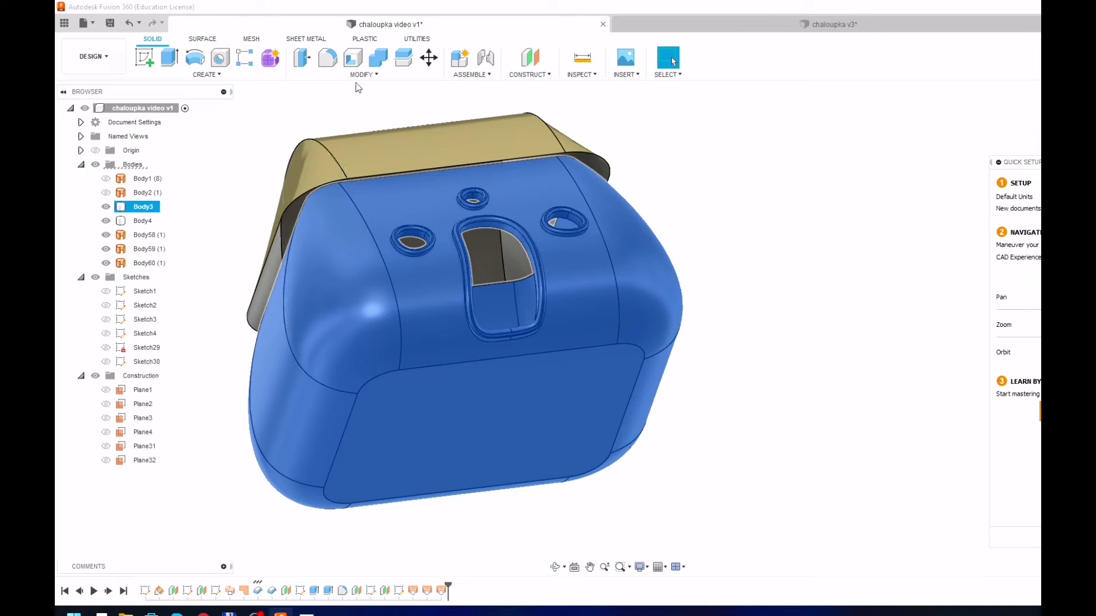
click(377, 59)
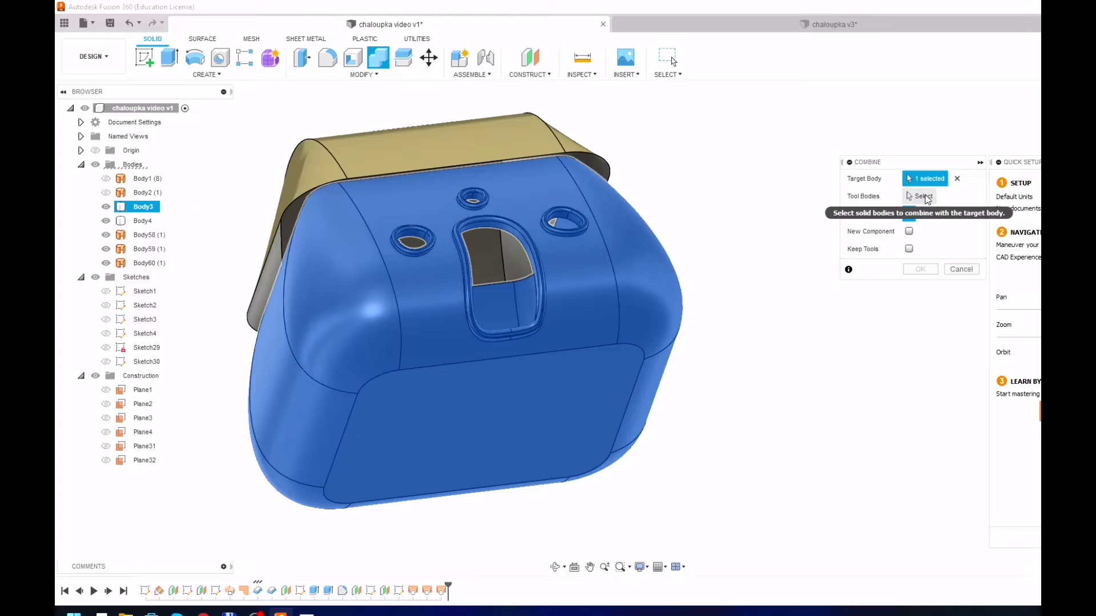
click(143, 221)
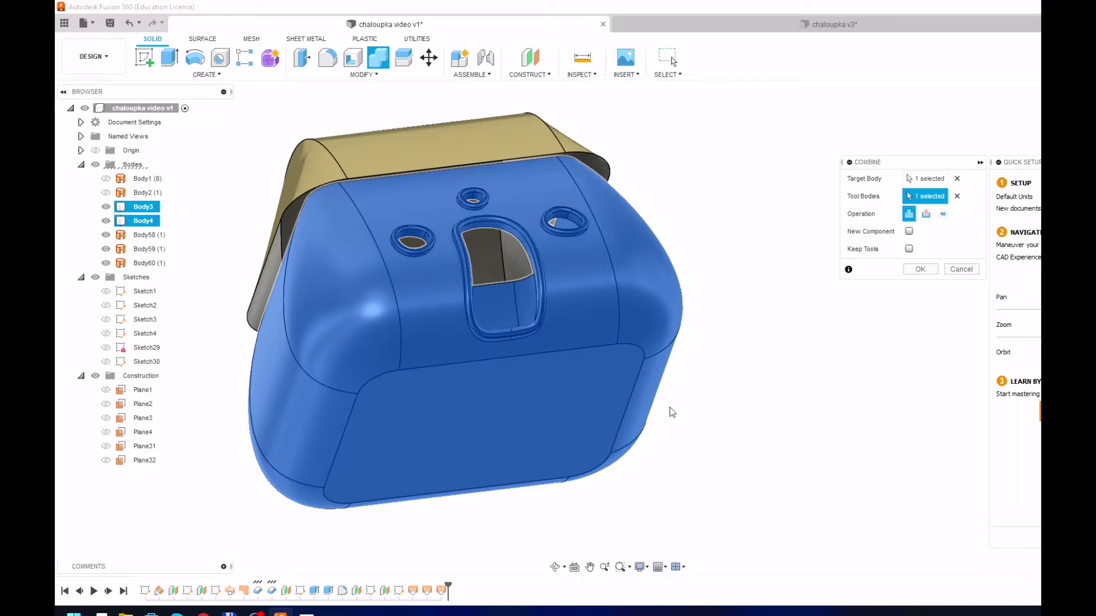
click(920, 269)
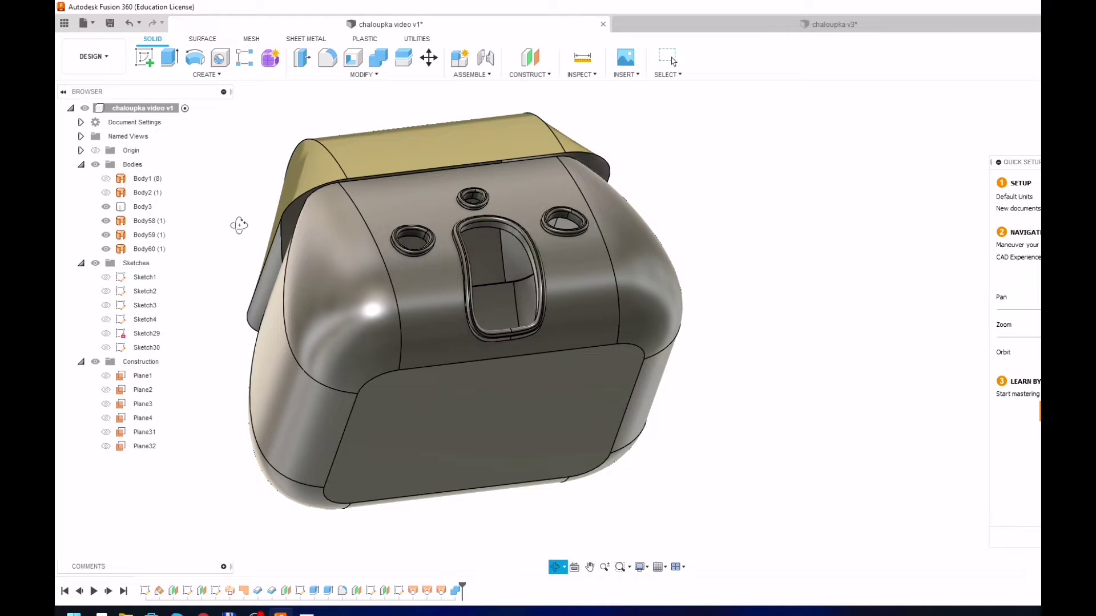
- Reposition the bottom panel feature in the timeline and hide Body3, leaving only roof surfaces
shift+middle_drag(261, 184, 275, 194)
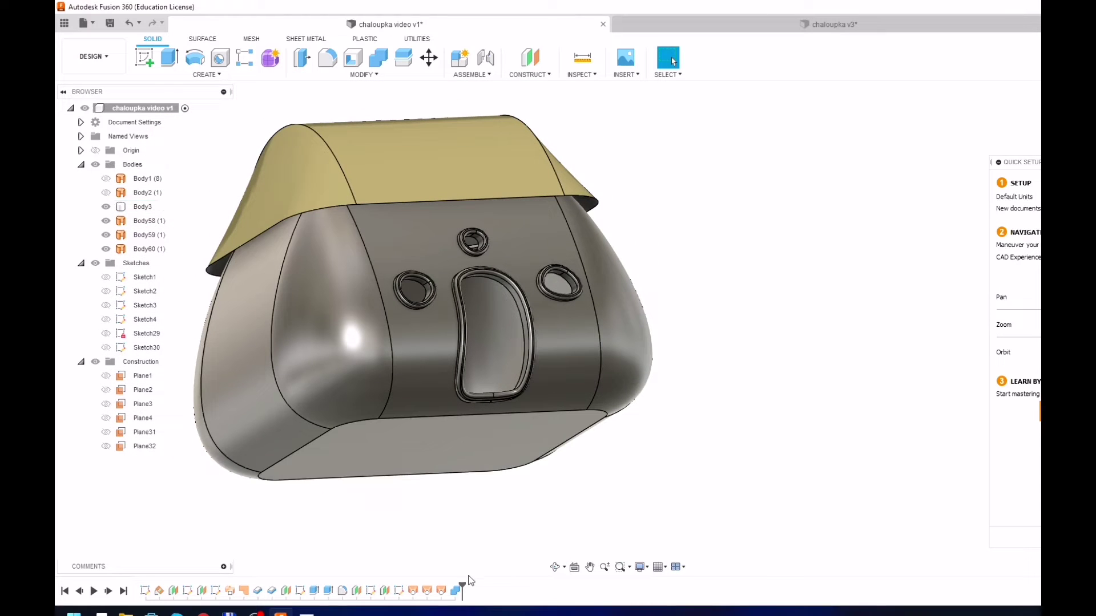
click(428, 592)
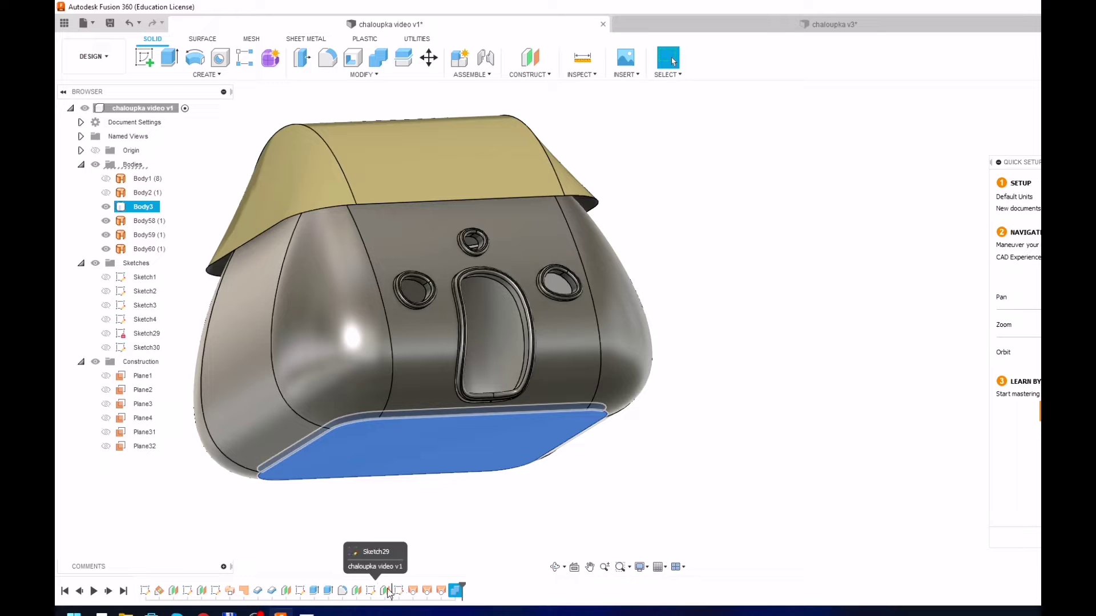
drag(377, 594, 368, 597)
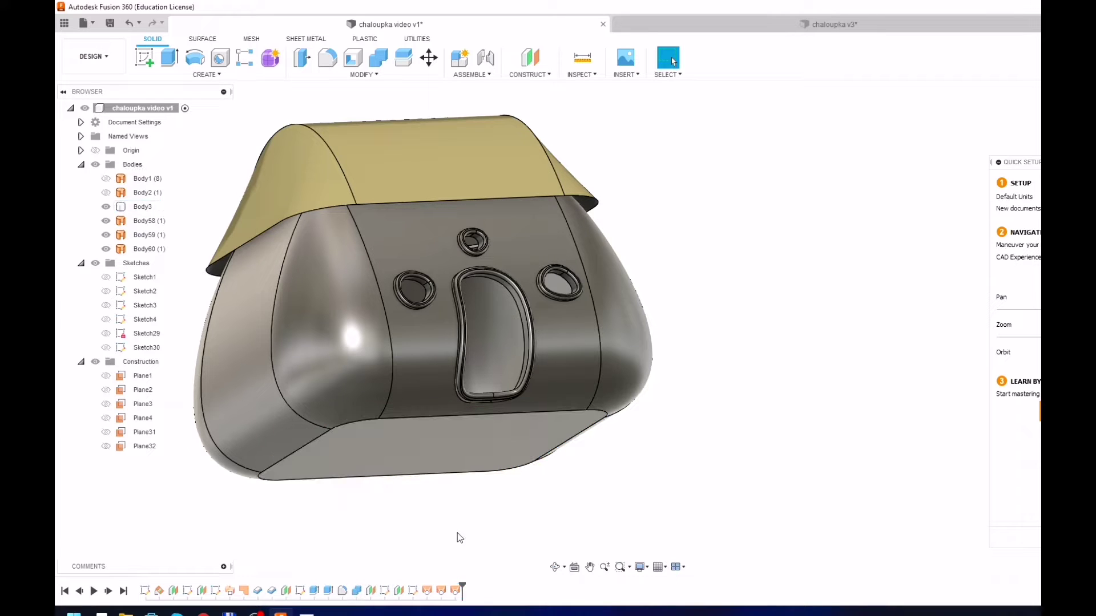
mouse_move(678, 158)
shift+middle_down()
mouse_move(692, 169)
mouse_move(677, 169)
mouse_move(717, 264)
mouse_move(712, 203)
shift+middle_up()
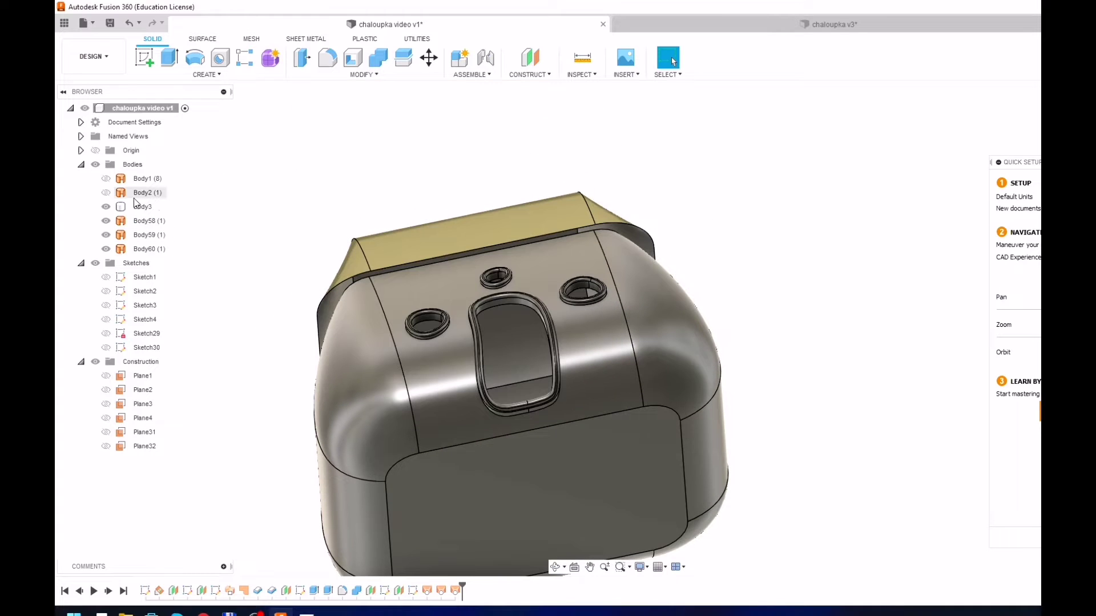
click(106, 207)
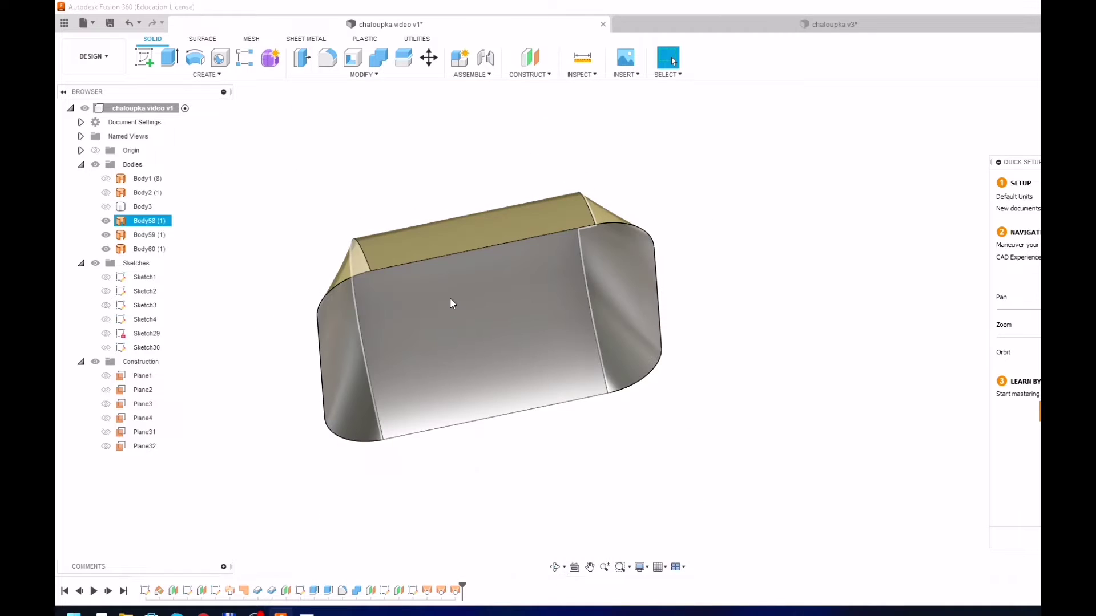
click(204, 75)
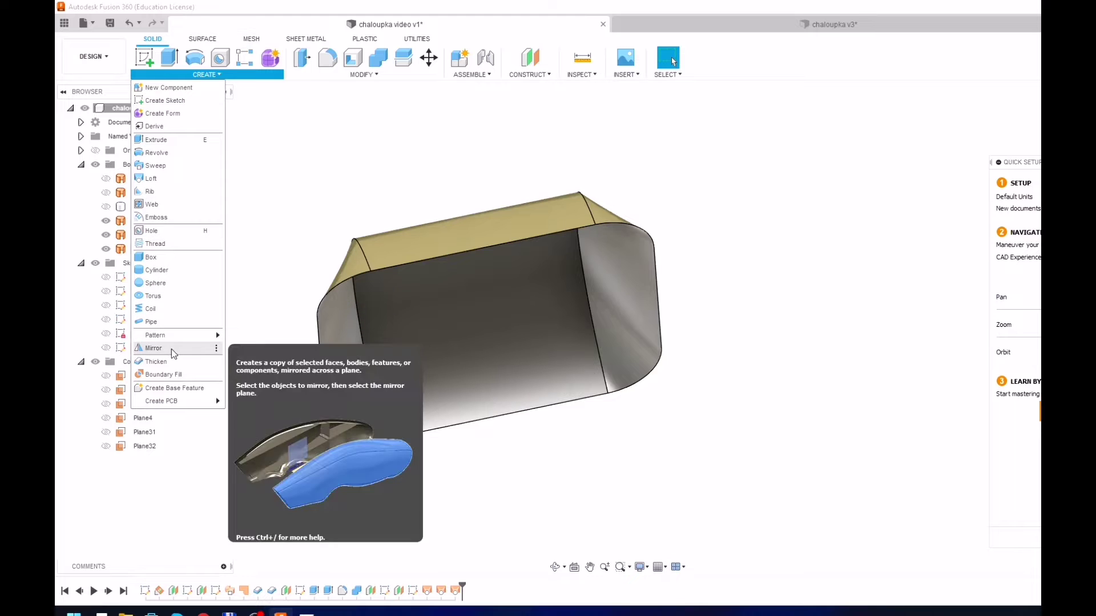
- Thicken the roof's centre surface by 2.50 mm into a solid body
click(201, 38)
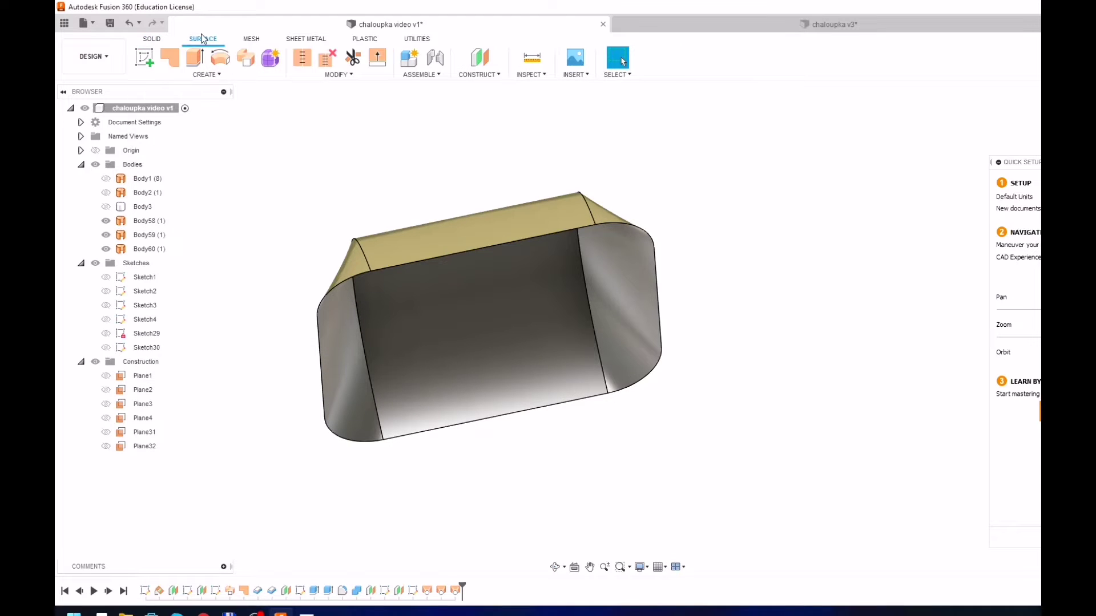
click(201, 73)
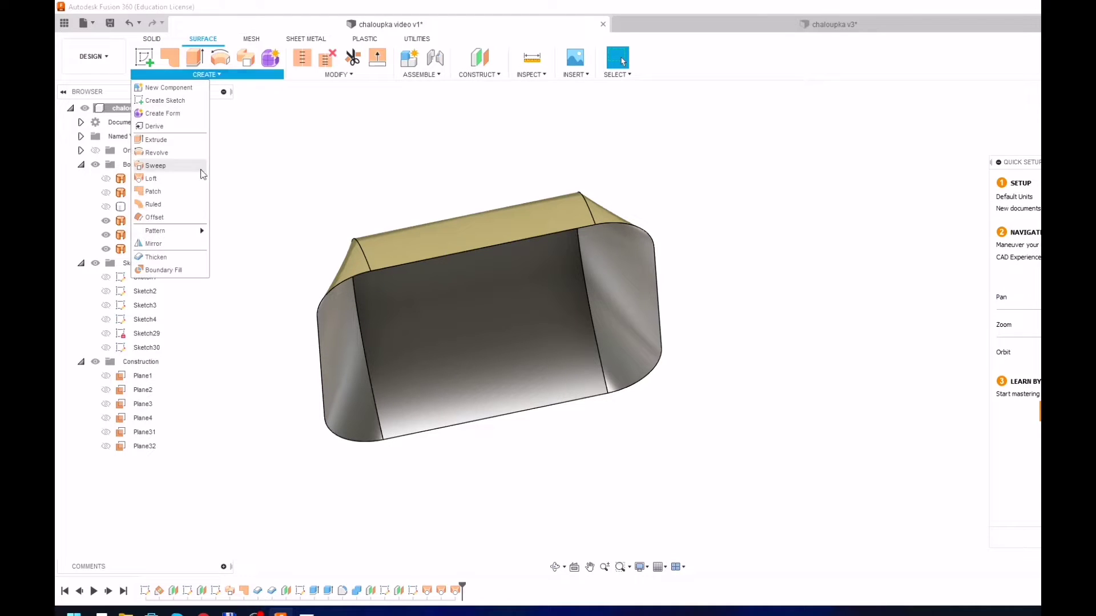
click(166, 256)
click(450, 326)
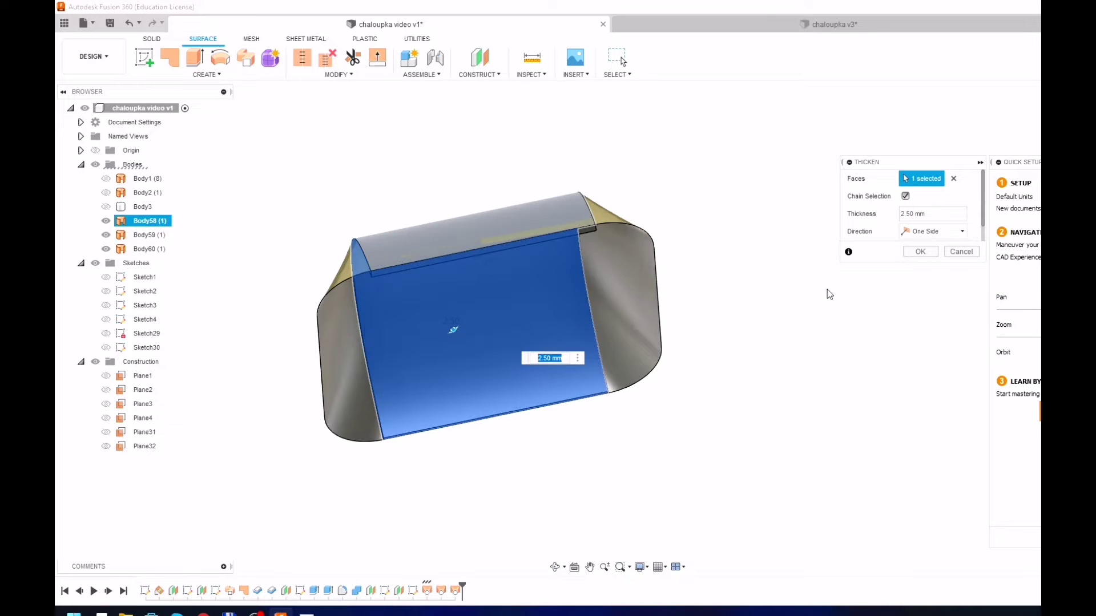
click(918, 252)
- Thicken the right and left roof end surfaces by 2.50 mm into solid bodies
click(610, 283)
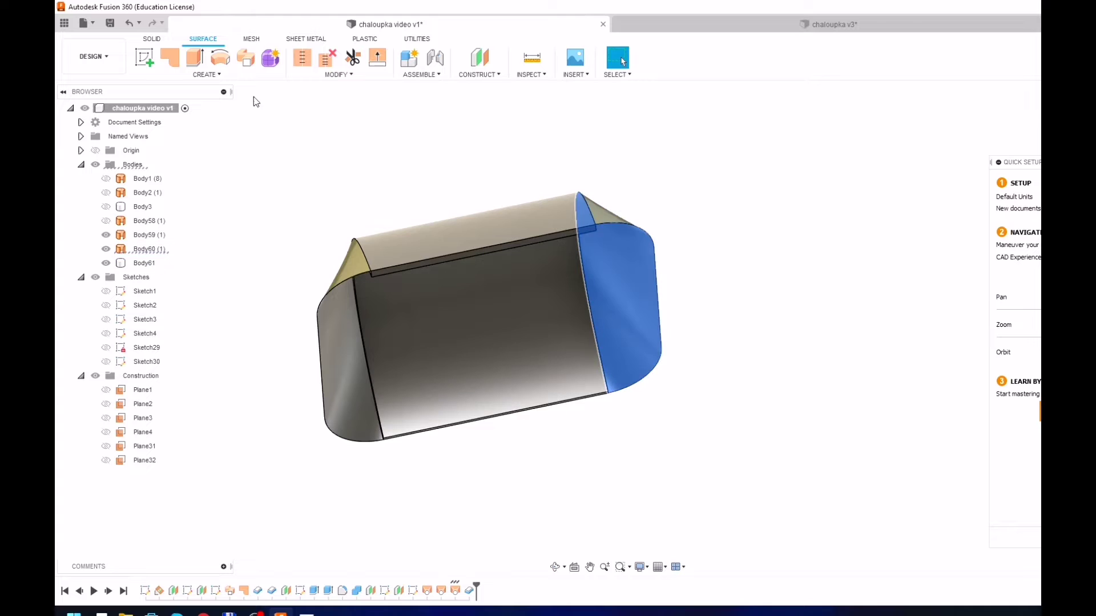
click(219, 75)
click(171, 252)
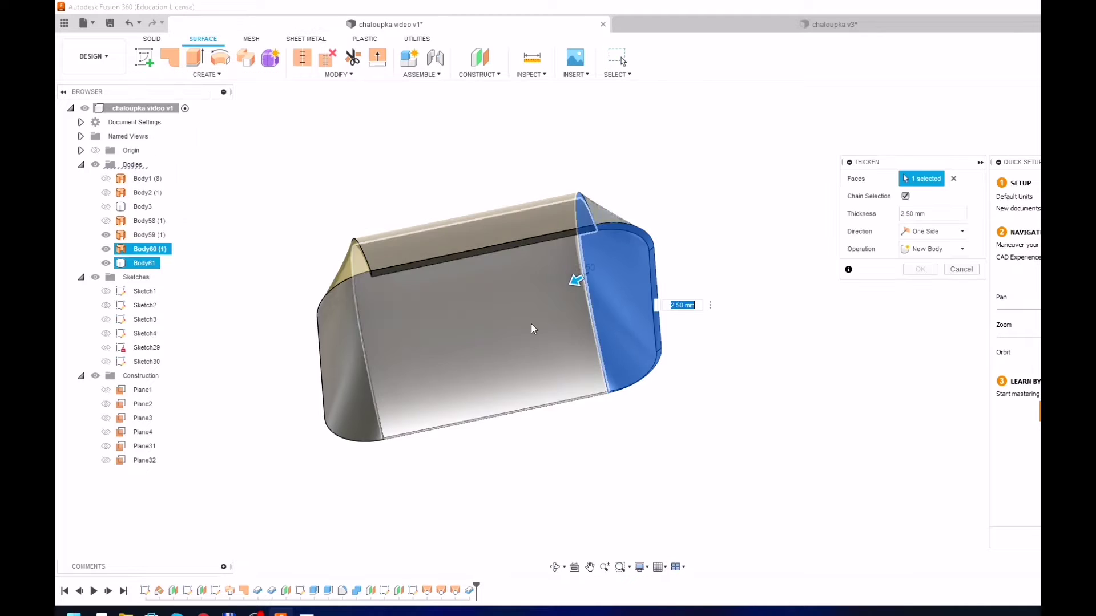
click(919, 269)
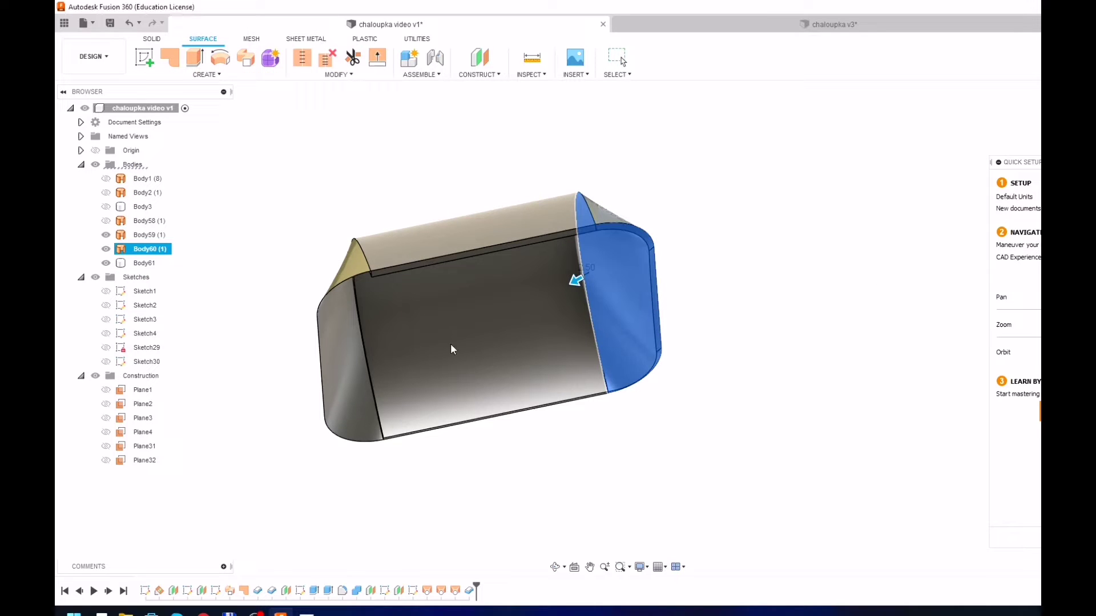
click(344, 342)
click(205, 74)
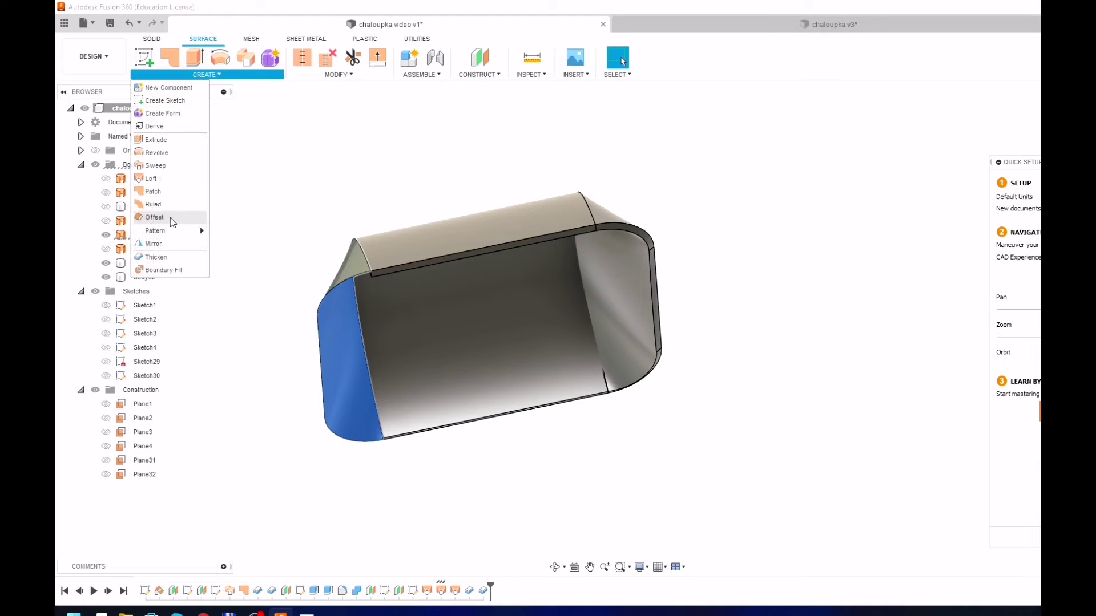
click(169, 256)
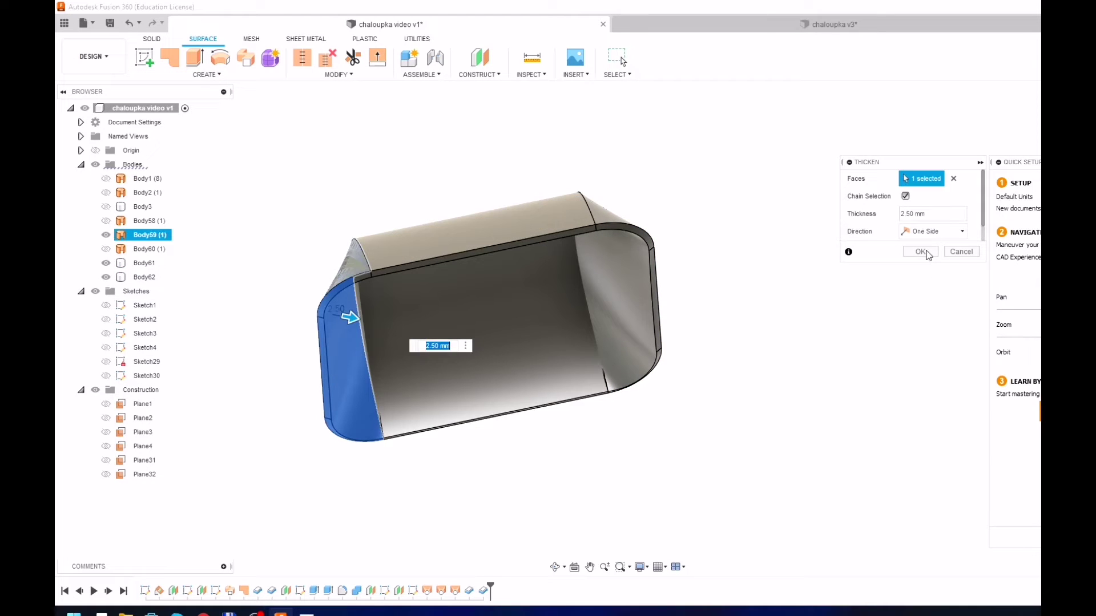
click(926, 251)
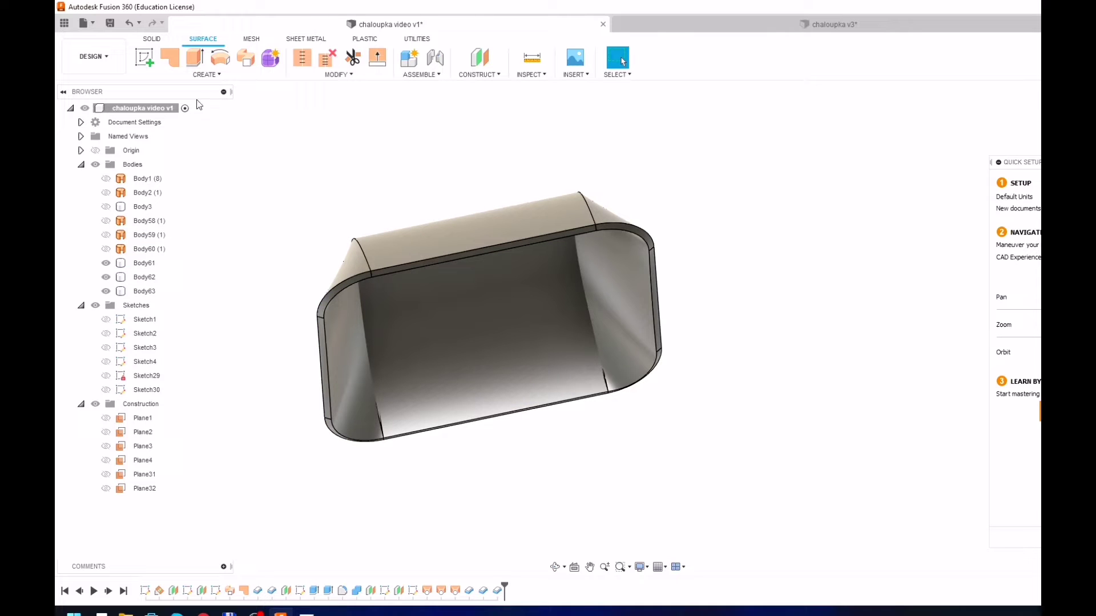
- Show Body3 again and join end pieces Body62 and Body63 into centre roof Body61
click(106, 208)
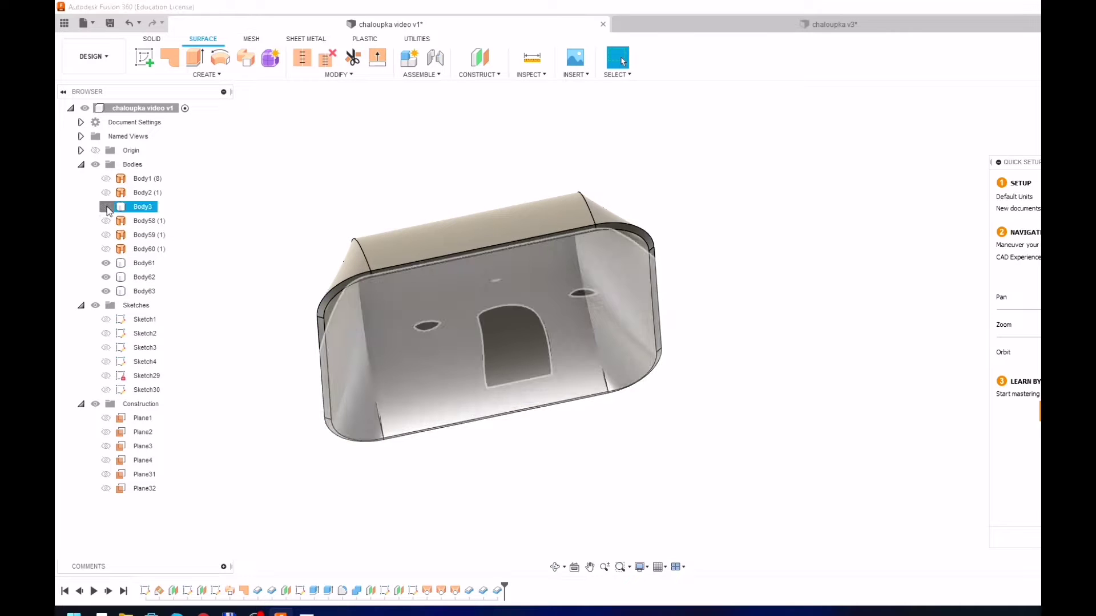
shift+middle_drag(321, 175, 356, 186)
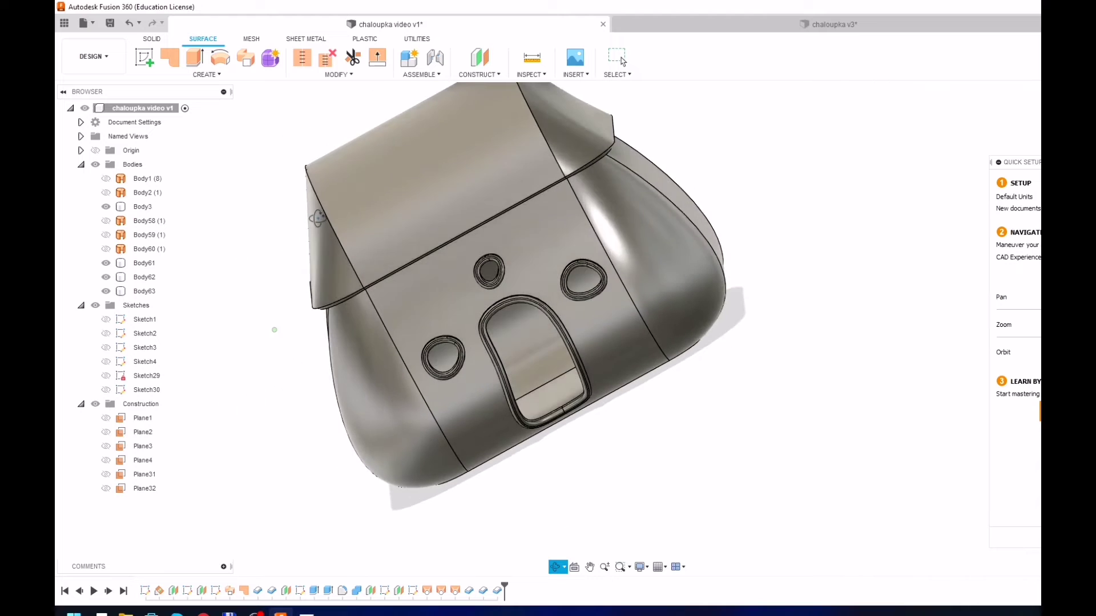
click(355, 186)
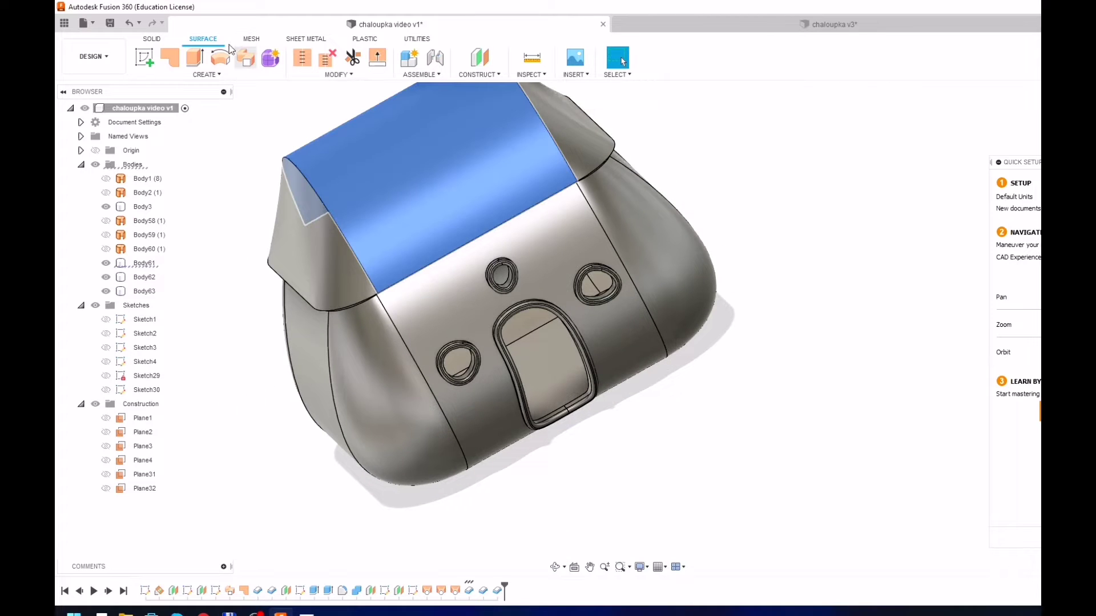
click(154, 40)
click(257, 132)
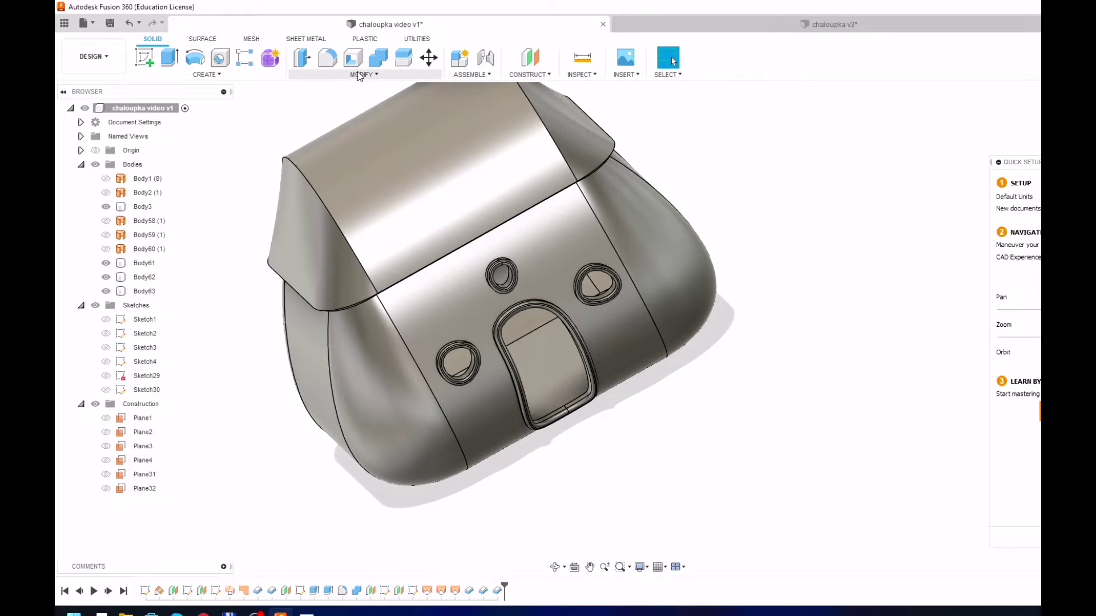
click(378, 58)
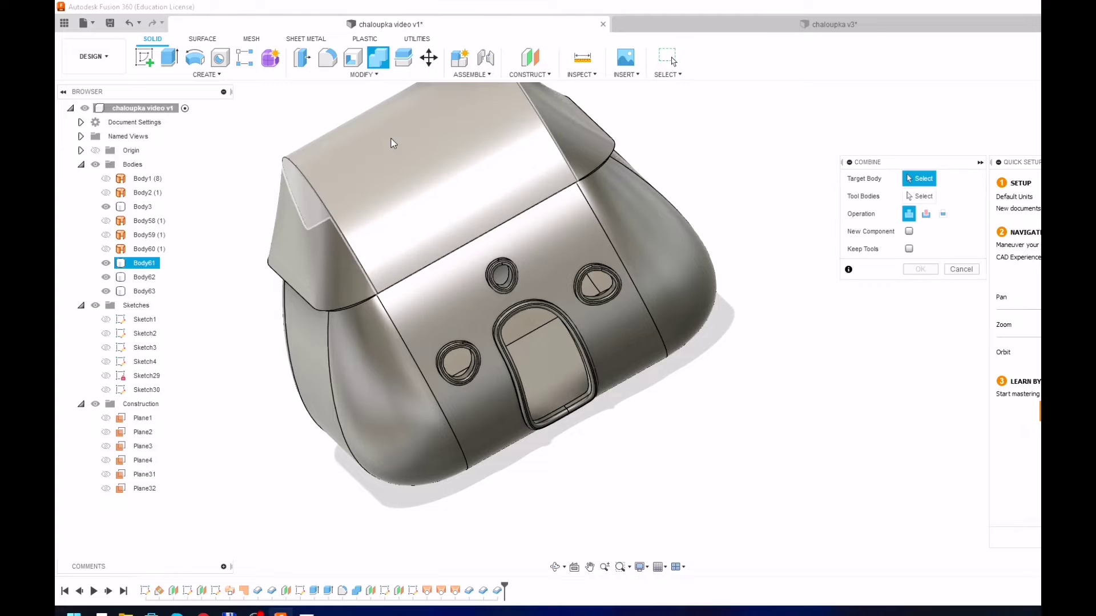
click(419, 178)
click(336, 250)
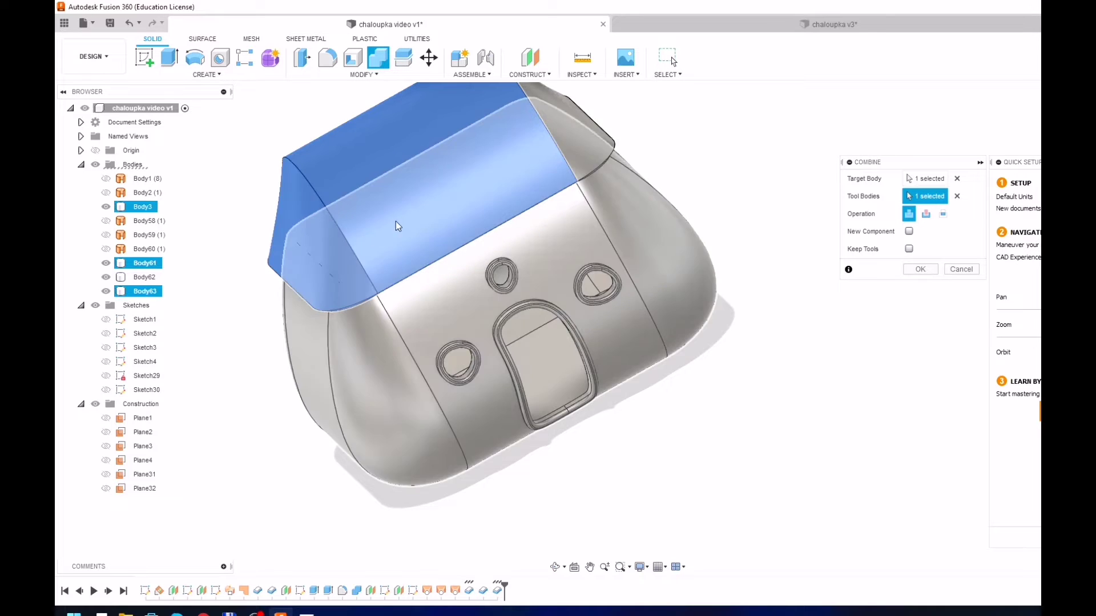
click(577, 136)
click(920, 269)
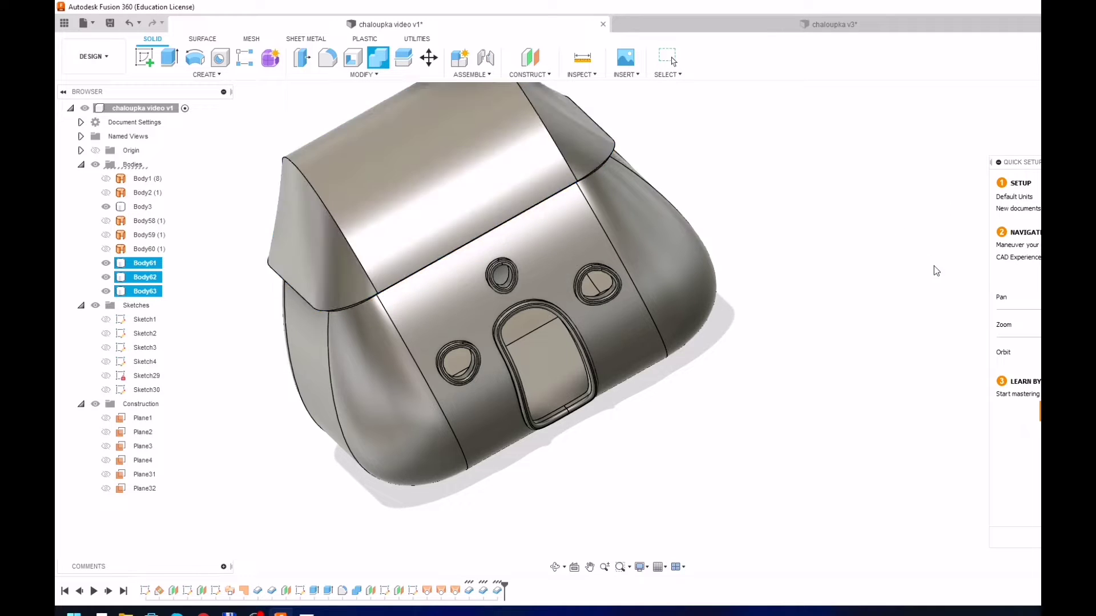
mouse_move(806, 327)
shift+middle_down()
mouse_move(772, 276)
mouse_move(773, 246)
mouse_move(777, 293)
shift+middle_up()
- Hide and re-show Body3 to inspect the inner shell, then view into the open top
click(340, 236)
key(Escape)
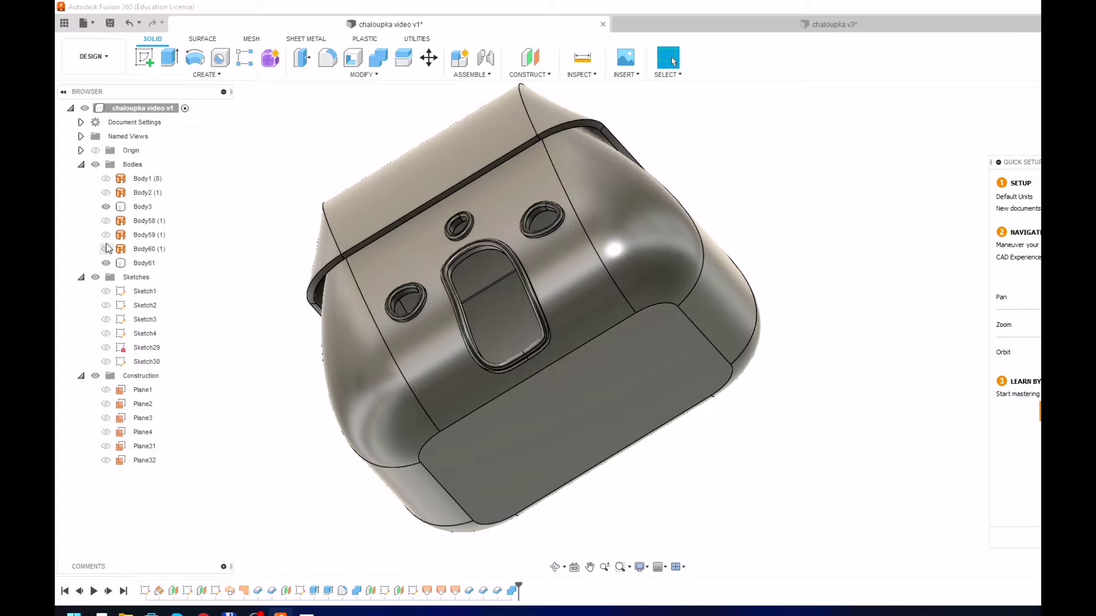
click(105, 208)
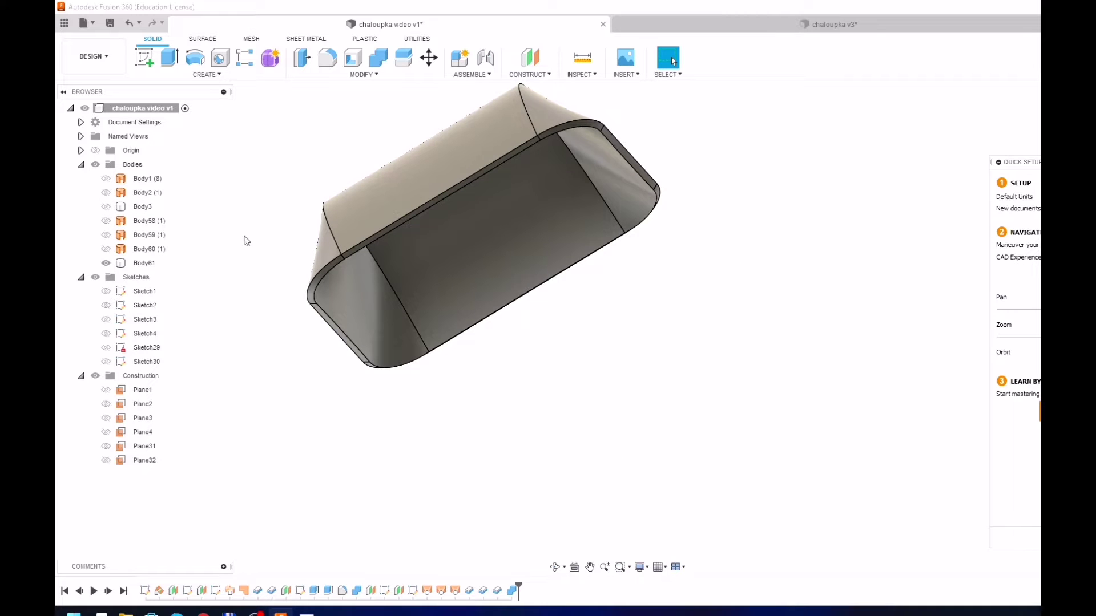
shift+middle_drag(246, 240, 257, 239)
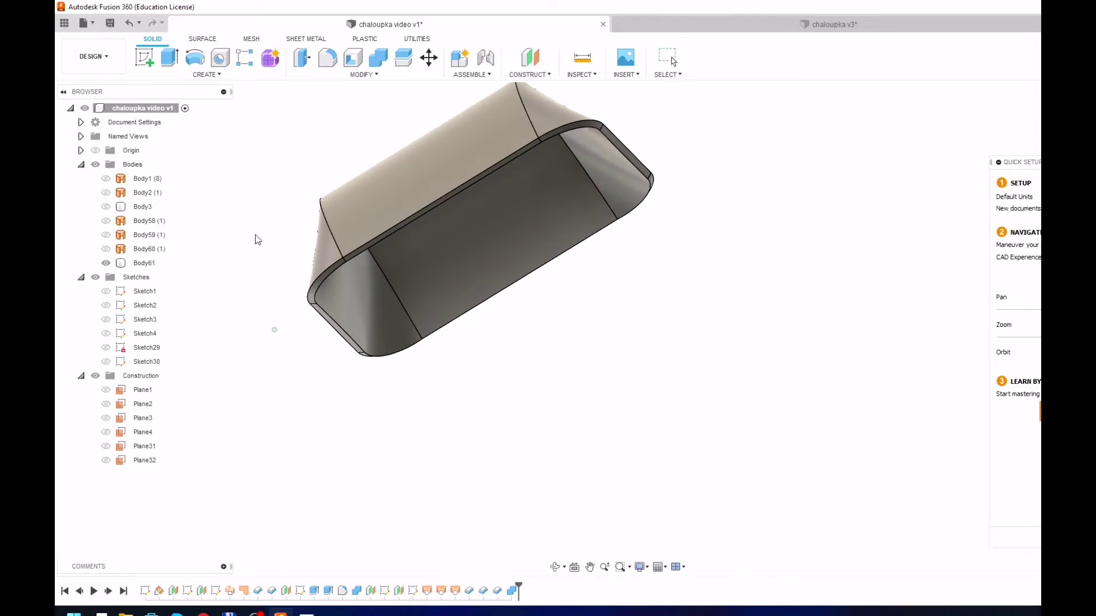
click(106, 207)
scroll(244, 251, up, 3)
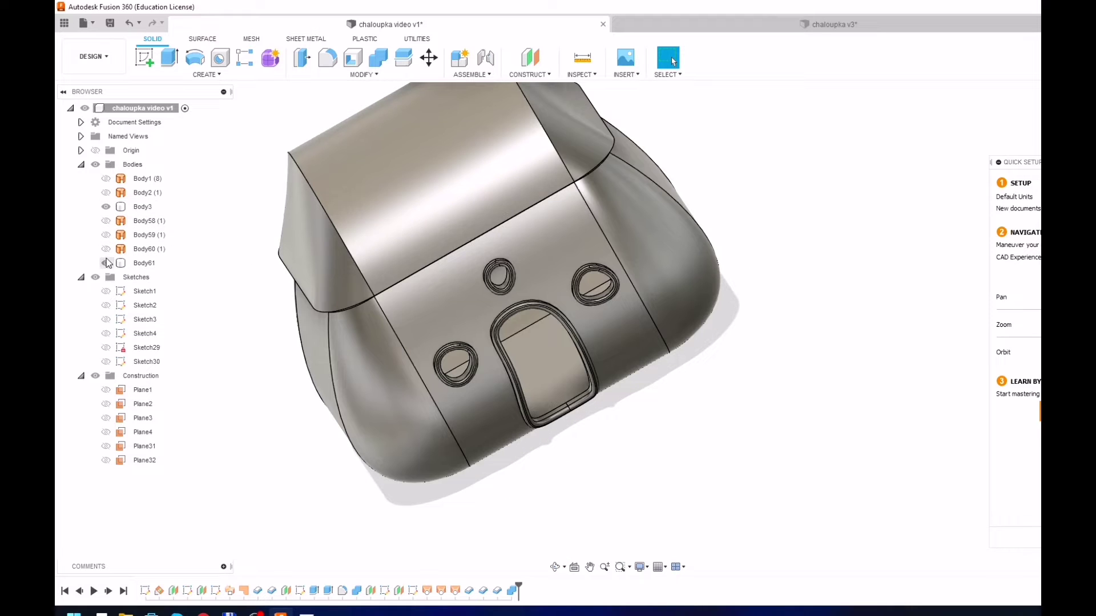
shift+middle_drag(108, 263, 299, 155)
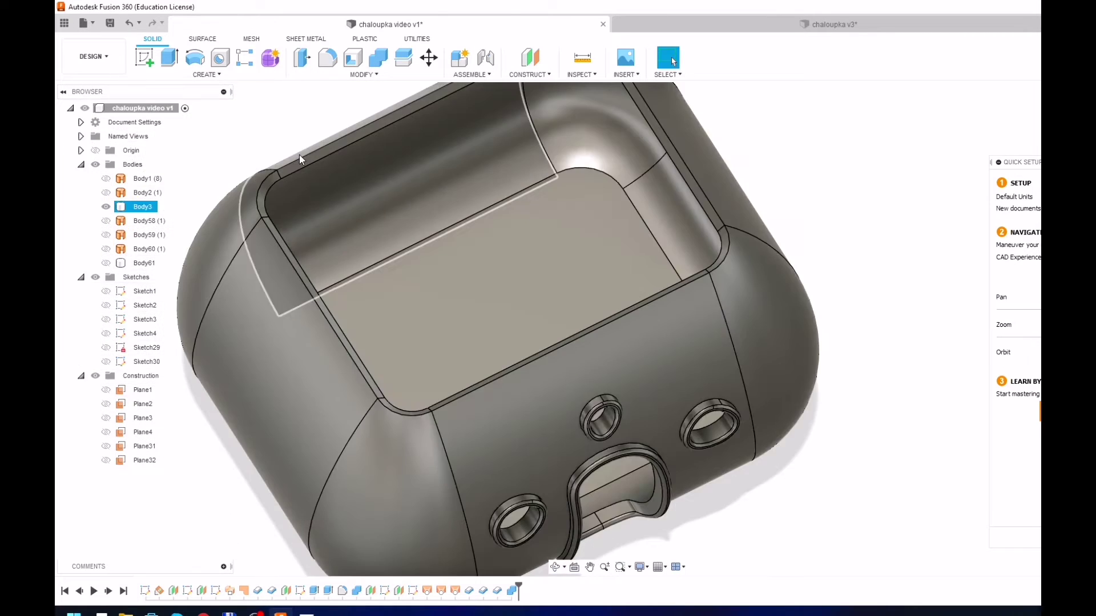
- Create Plane33 at 0° angle through the top opening's inner edge
click(525, 74)
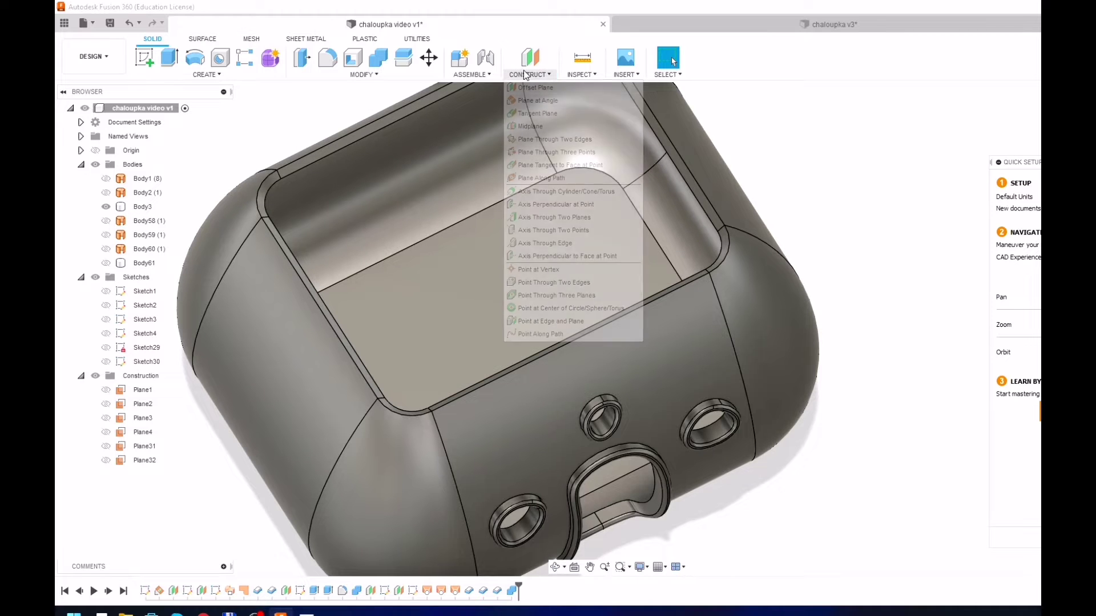
click(536, 101)
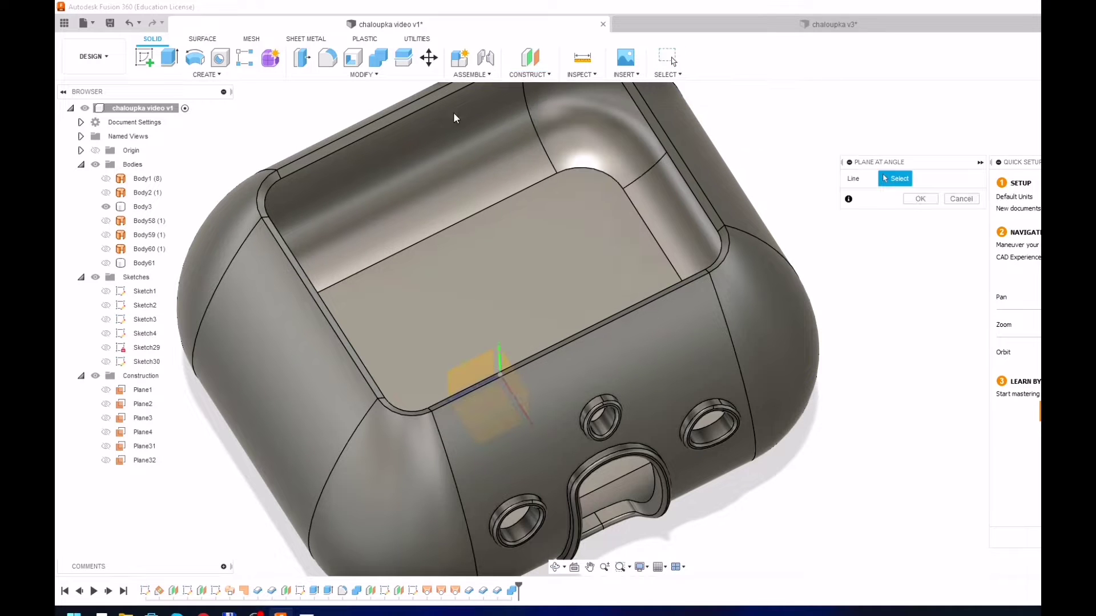
click(406, 107)
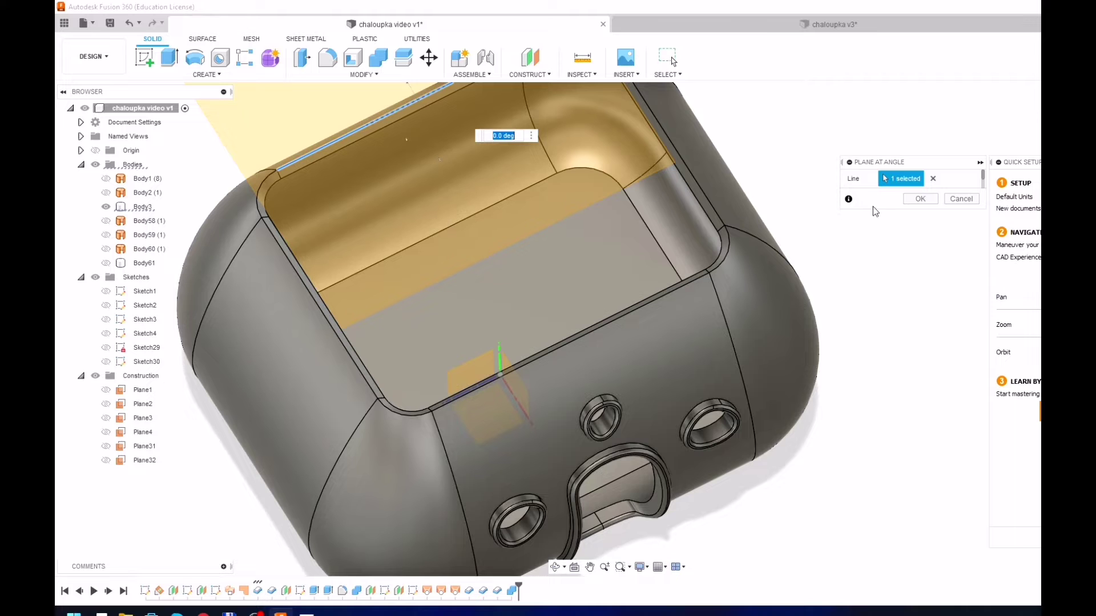
click(919, 199)
mouse_move(862, 206)
shift+middle_down()
mouse_move(500, 189)
mouse_move(489, 208)
mouse_move(286, 224)
shift+middle_up()
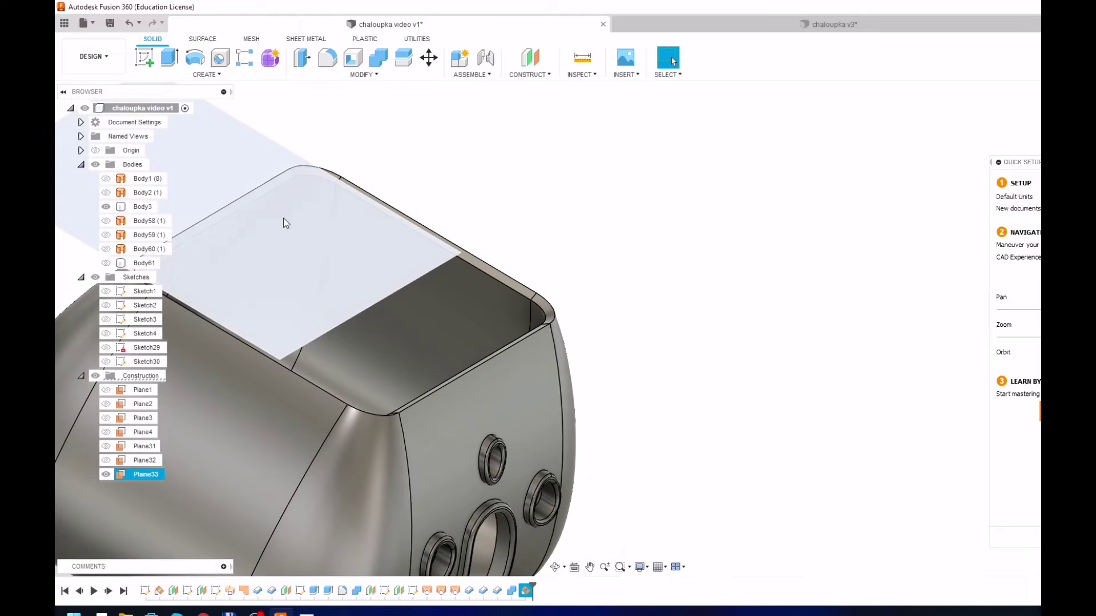
click(286, 223)
- Start a sketch on Plane33 and pick the opening's top edge and top-left arc for projection
click(144, 57)
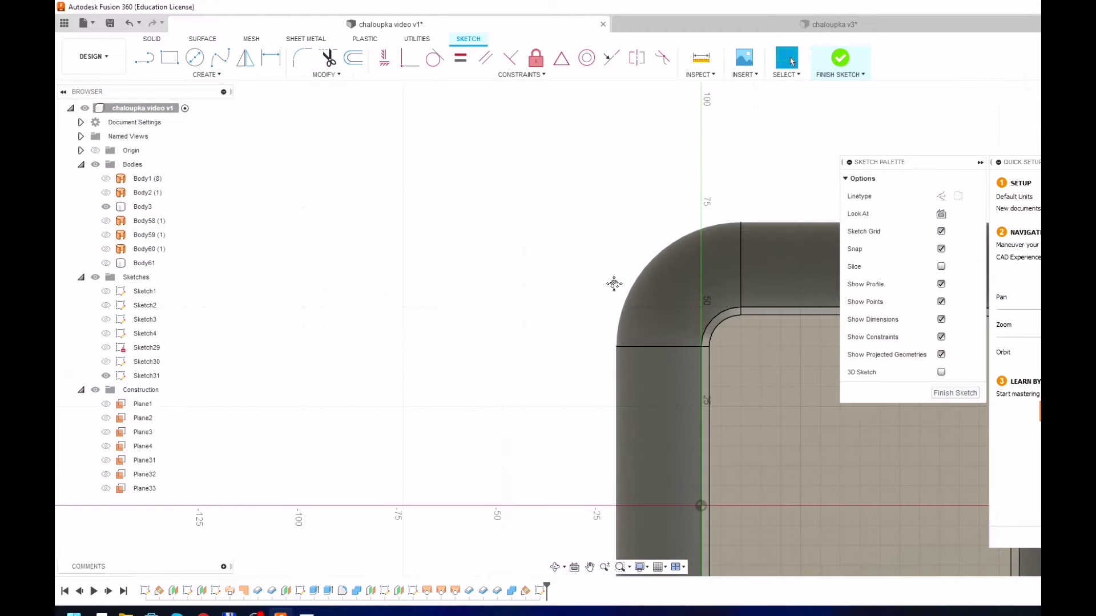
middle_drag(613, 283, 265, 180)
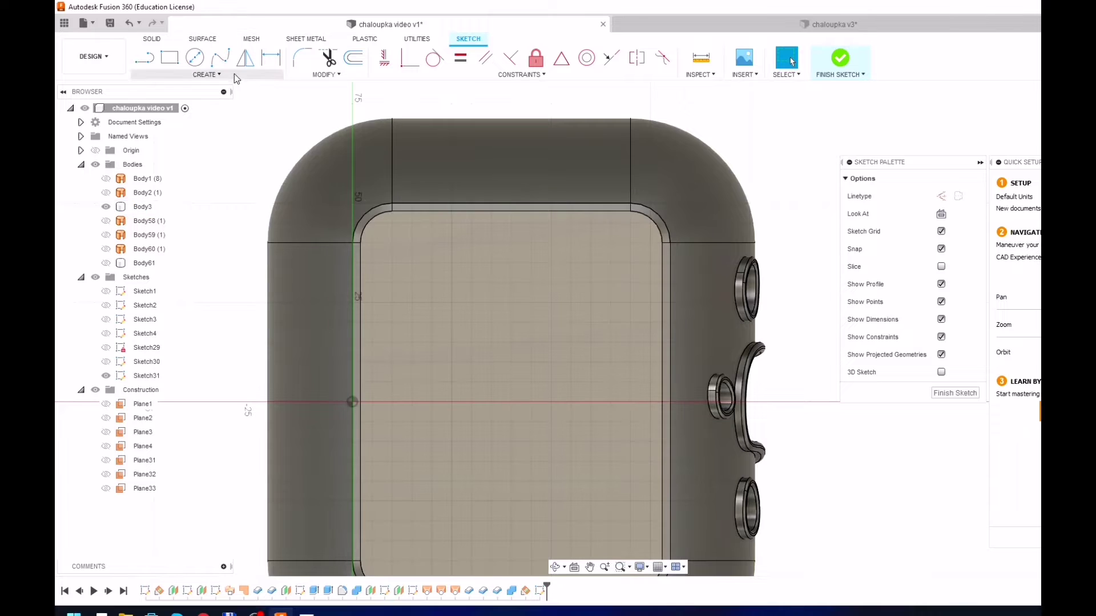
key(p)
click(642, 101)
middle_drag(611, 103, 632, 225)
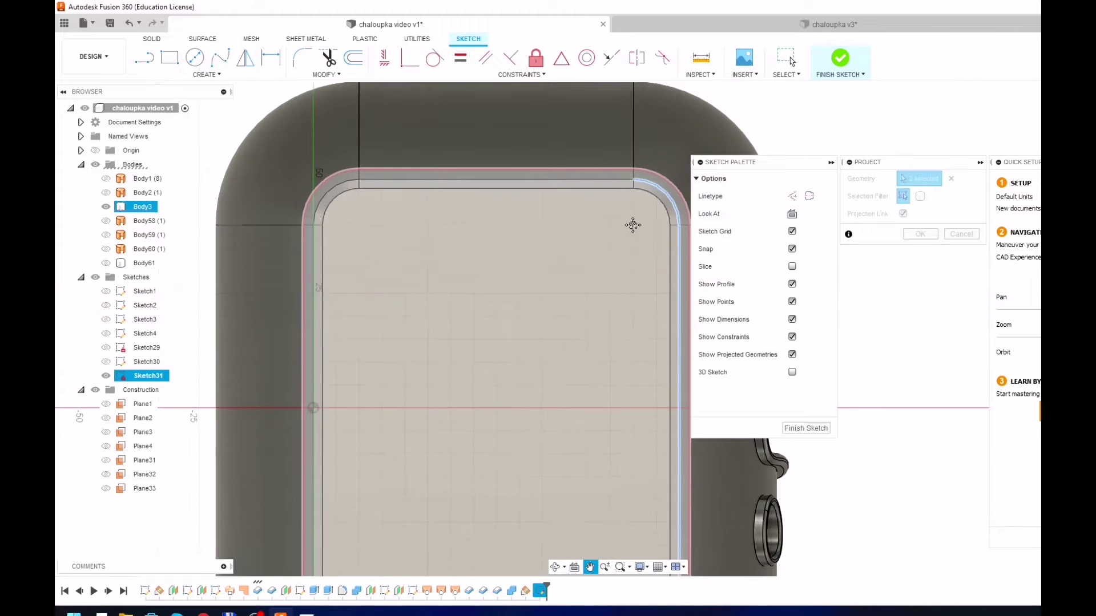
click(496, 184)
click(320, 194)
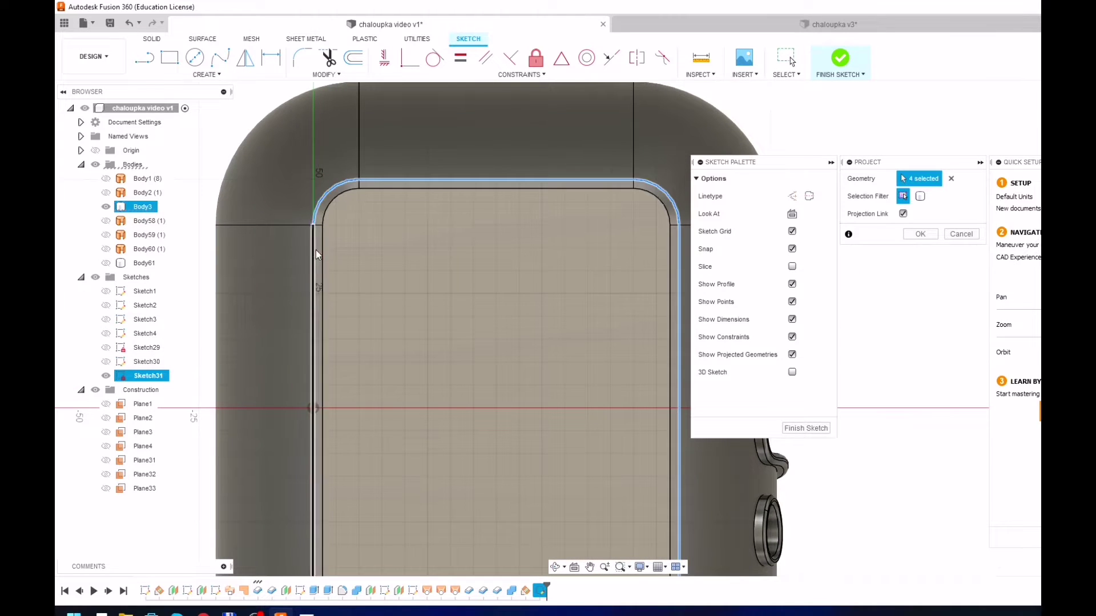
scroll(394, 181, down, 3)
scroll(323, 520, up, 2)
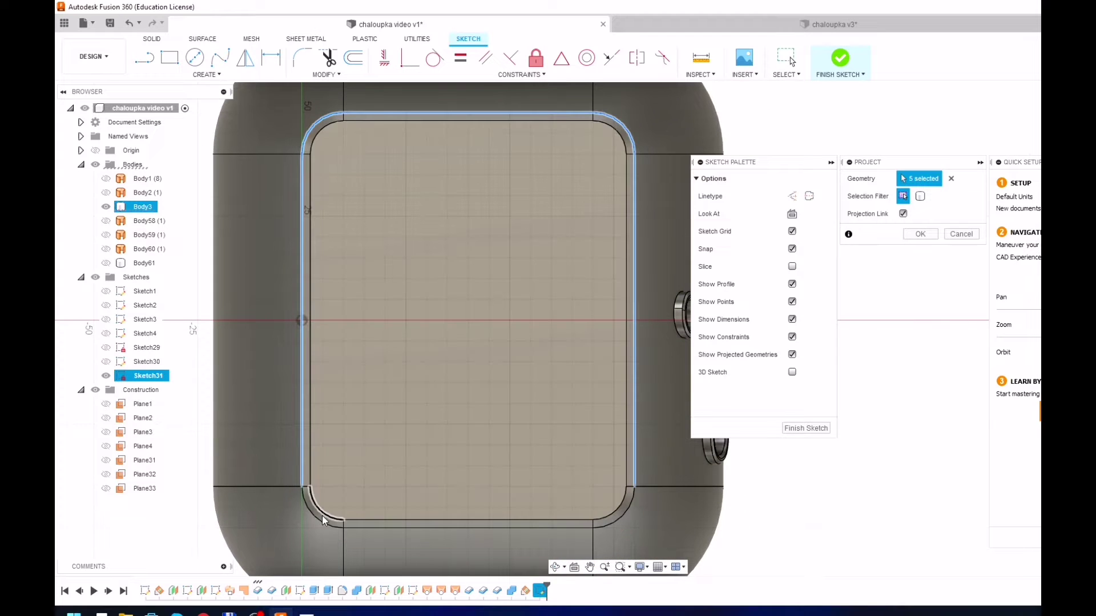
- Add the bottom-left arc, bottom edge and bottom-right arc, projecting all eight rim edges
click(322, 524)
click(383, 527)
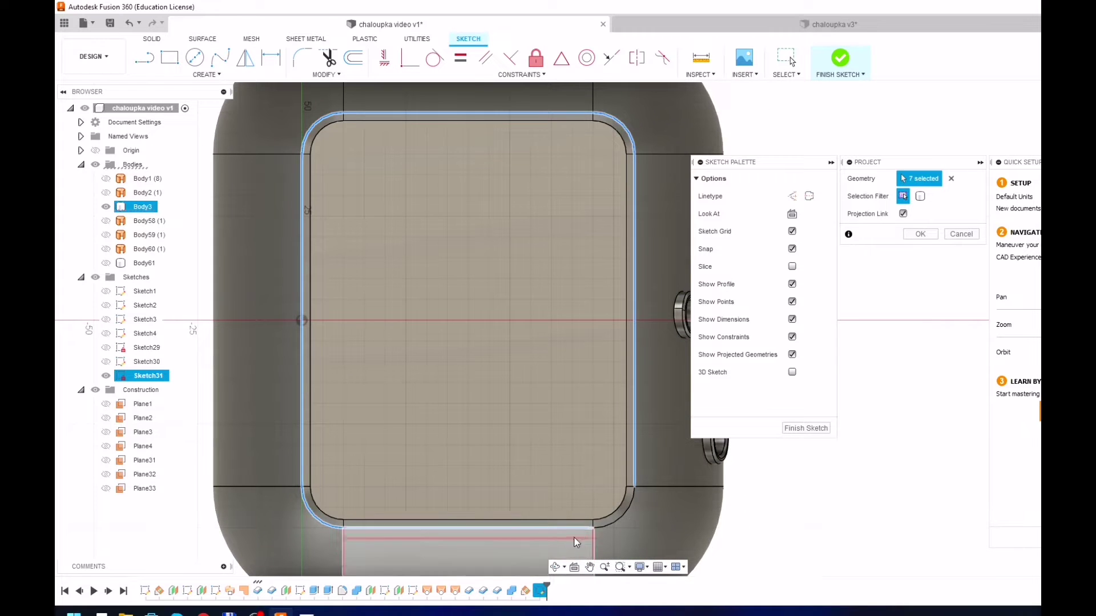
click(616, 526)
scroll(599, 374, down, 1)
scroll(580, 337, up, 1)
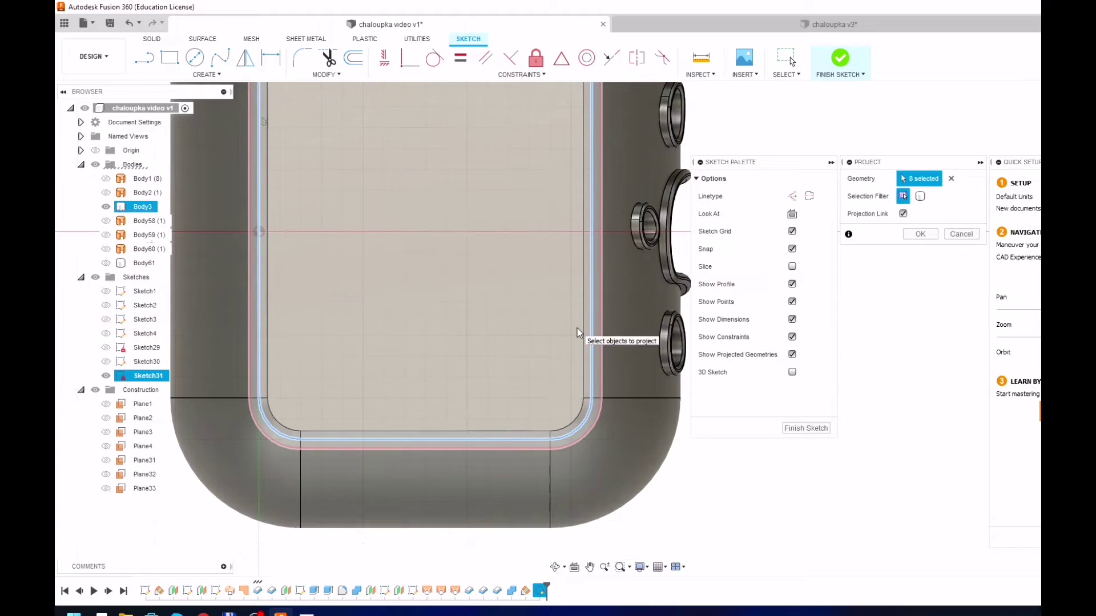
scroll(660, 288, down, 2)
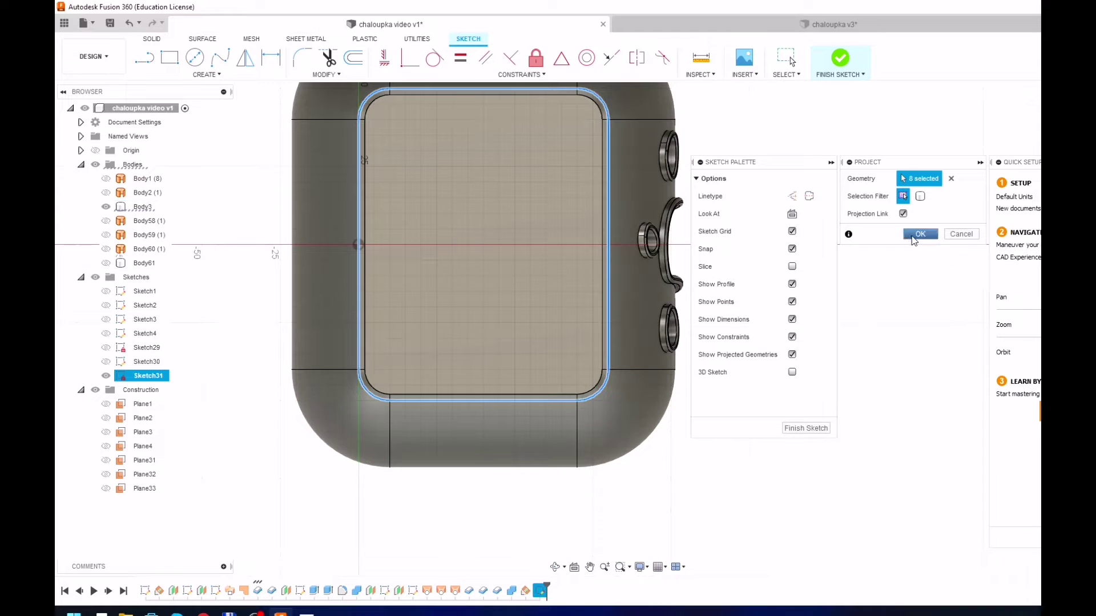
click(916, 235)
shift+middle_drag(564, 354, 552, 344)
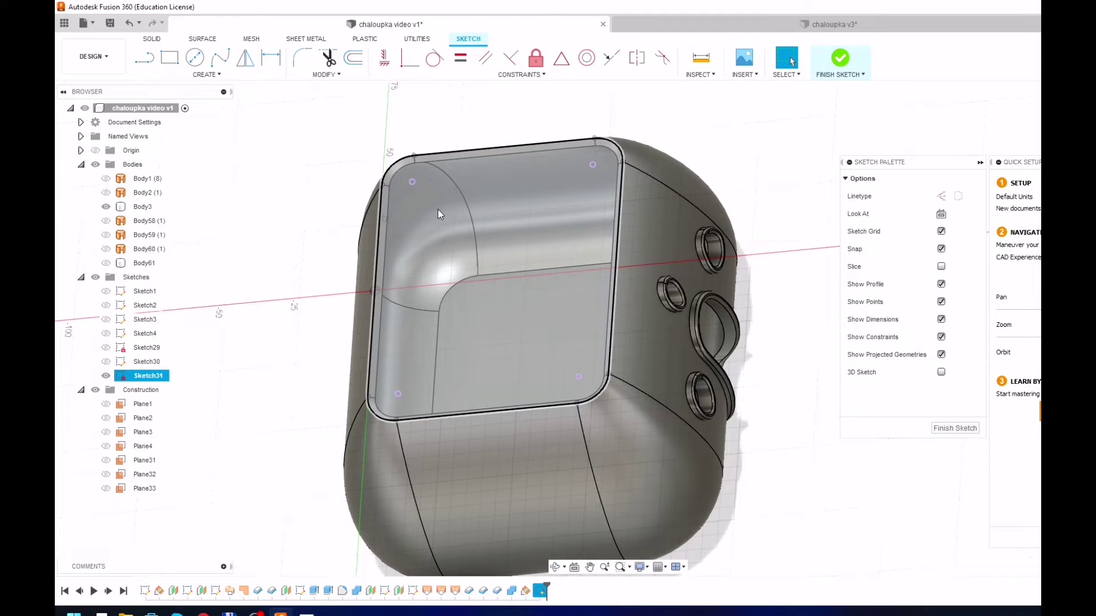
middle_drag(437, 210, 483, 296)
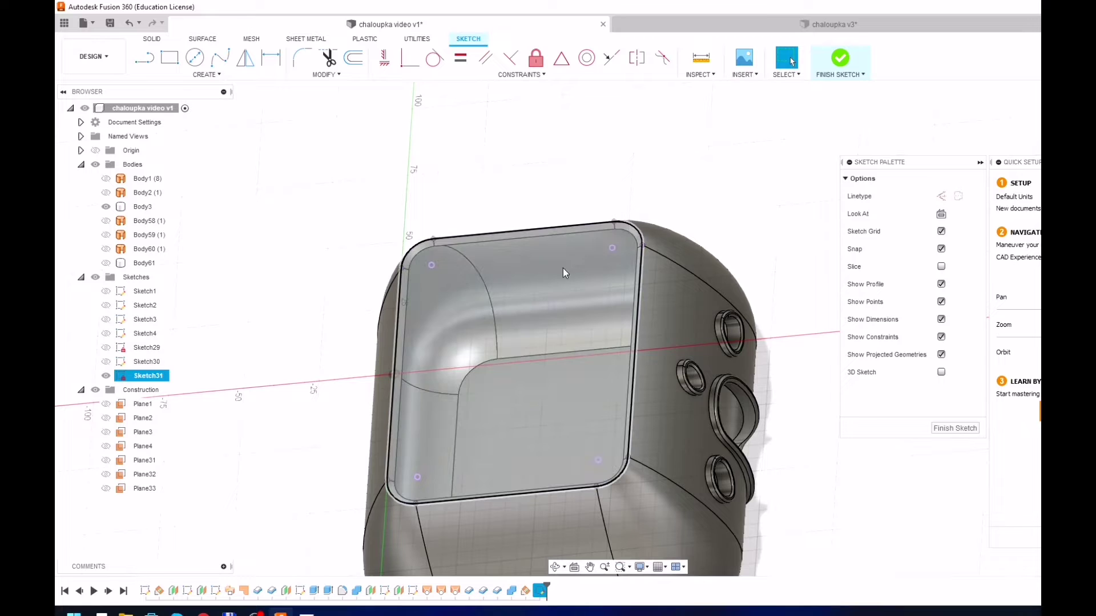
click(563, 270)
- Finish the sketch and fill the top opening with a patch surface
click(842, 57)
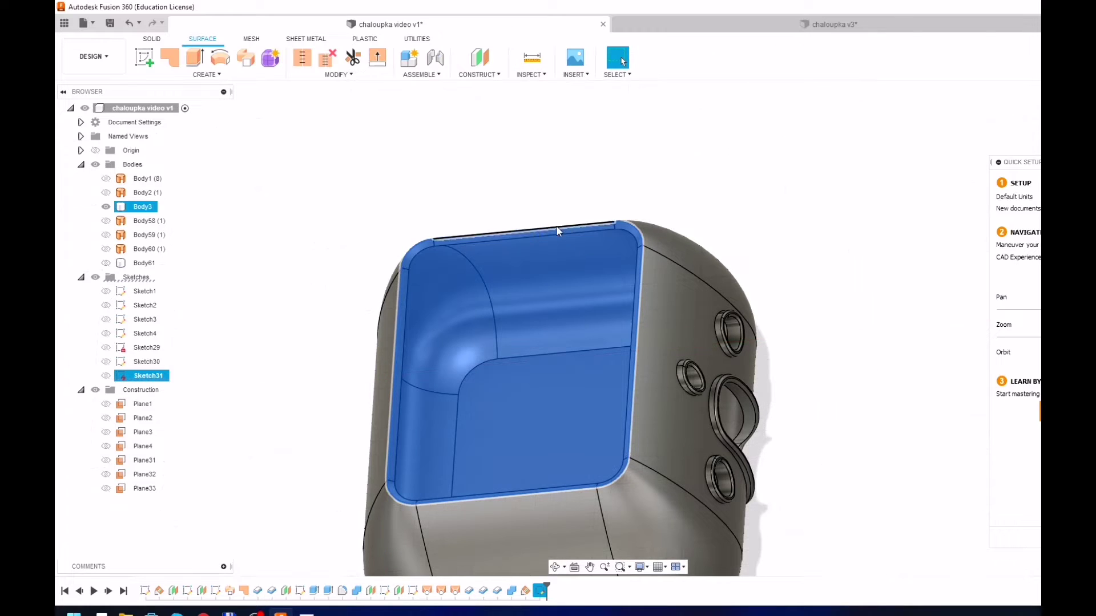
click(169, 57)
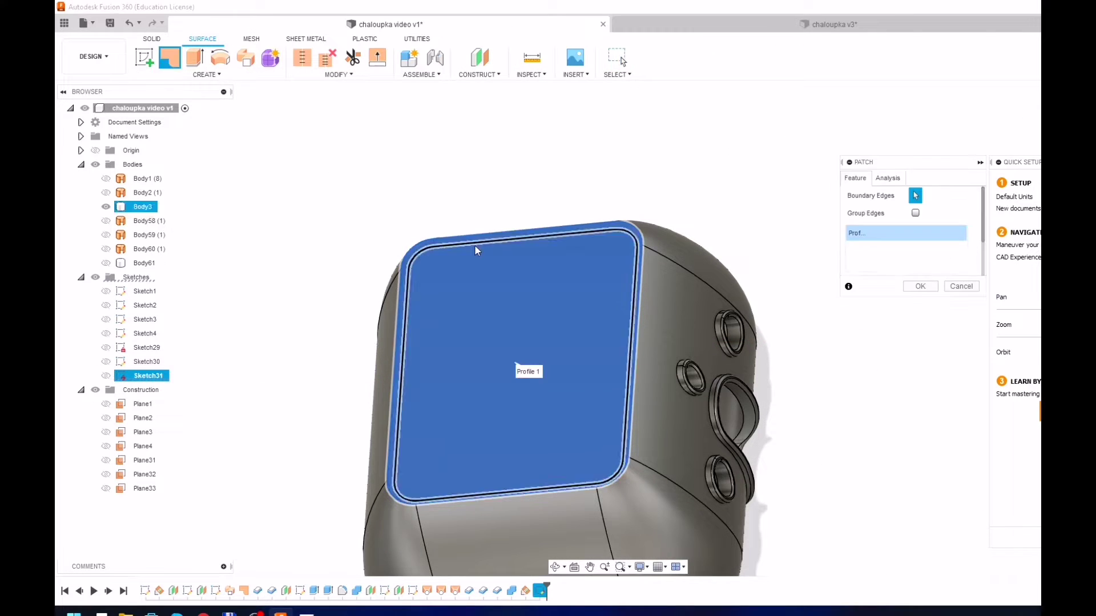
click(913, 288)
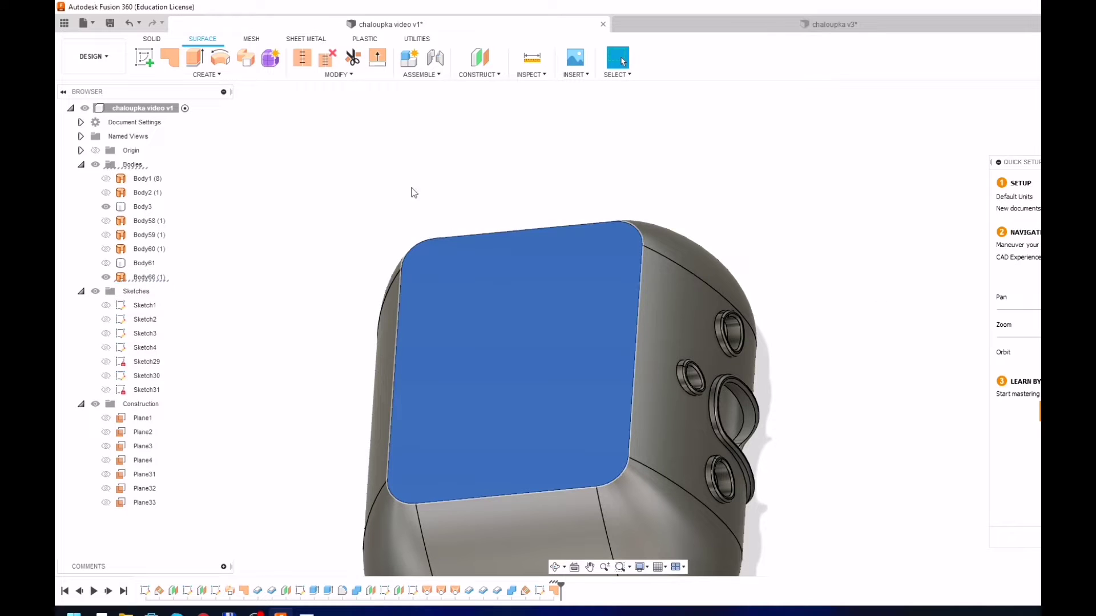
- Thicken the patch surface by -2.5 mm into a new solid lid, Body67
click(212, 74)
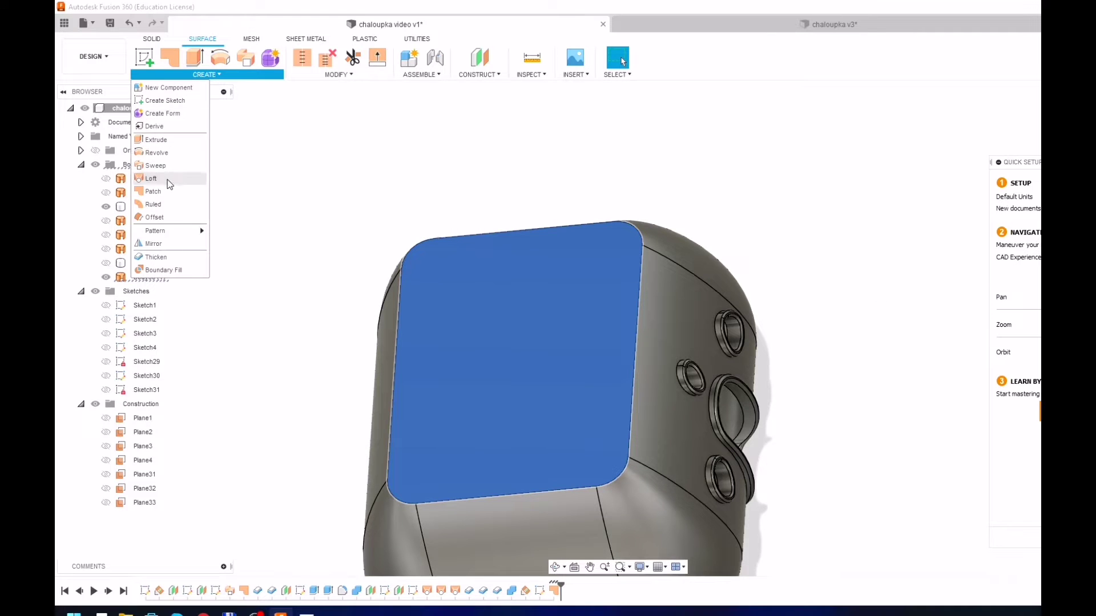
click(163, 257)
shift+middle_drag(619, 278, 554, 249)
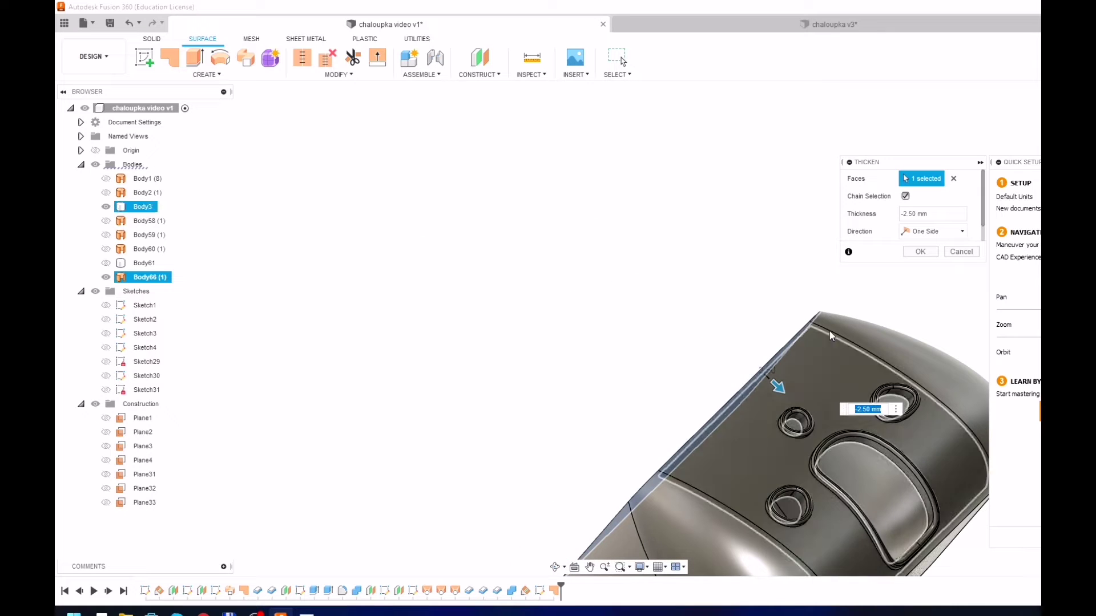
click(920, 252)
mouse_move(687, 334)
shift+middle_down()
mouse_move(697, 357)
mouse_move(638, 325)
shift+middle_up()
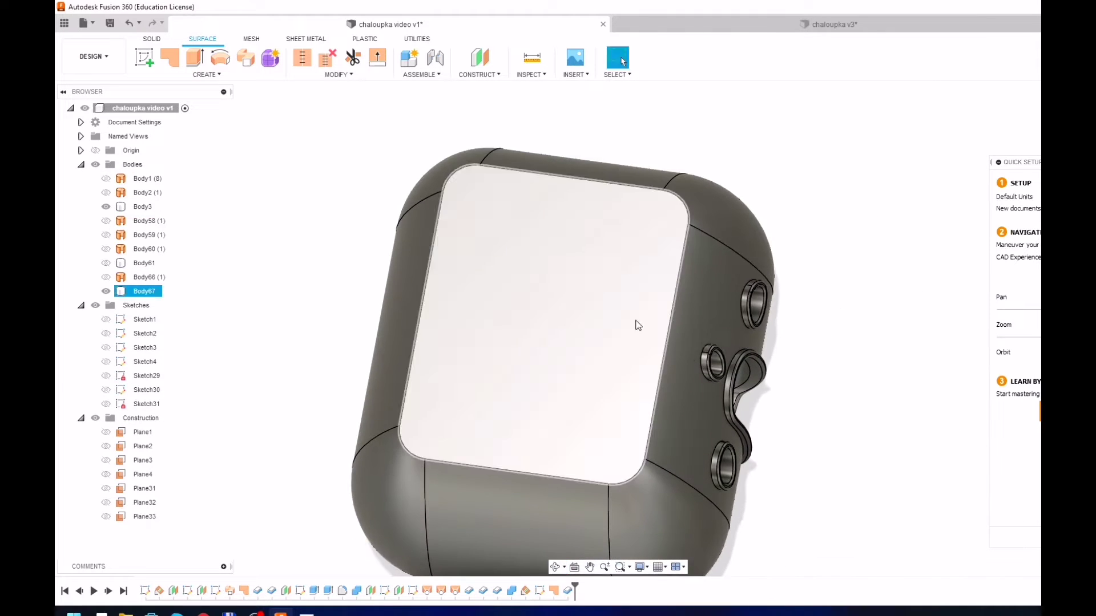
- Sketch on the lid's top face an inward -2.5 mm offset of its rounded outline
click(480, 262)
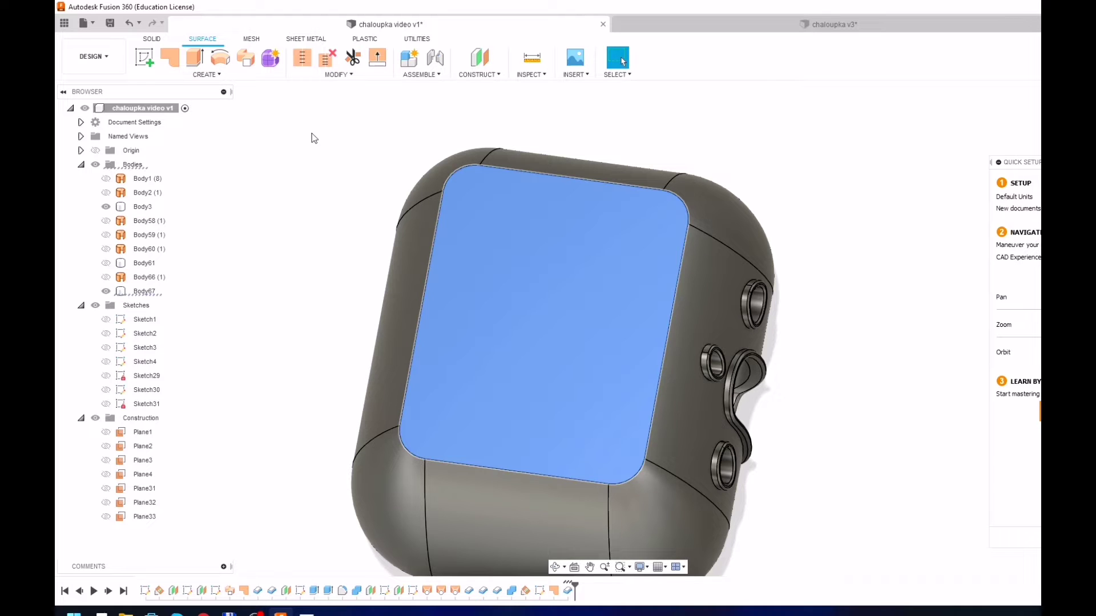
click(152, 57)
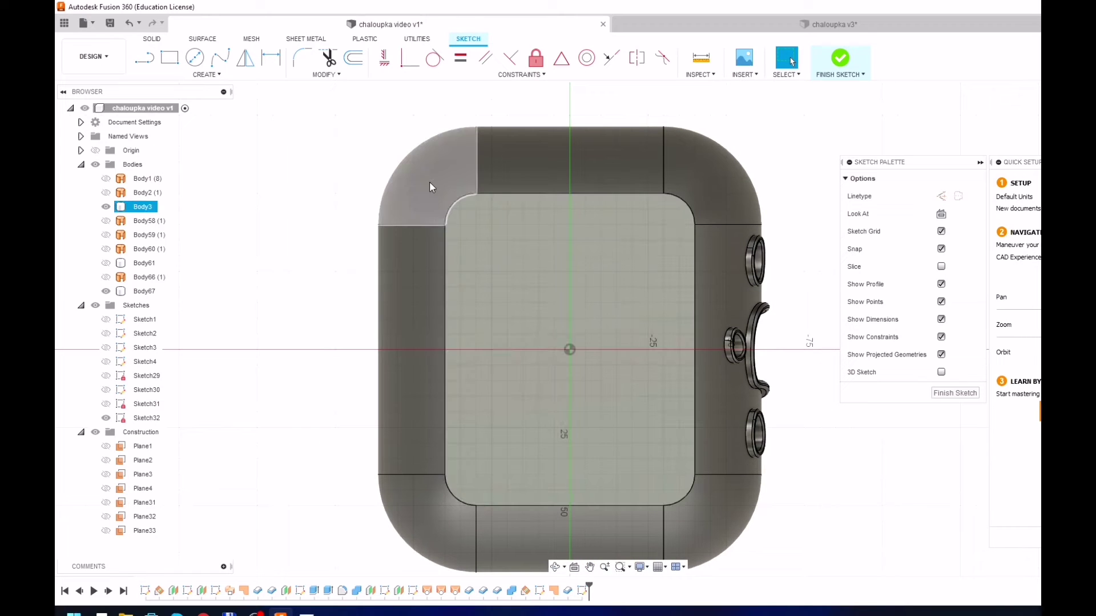
click(343, 61)
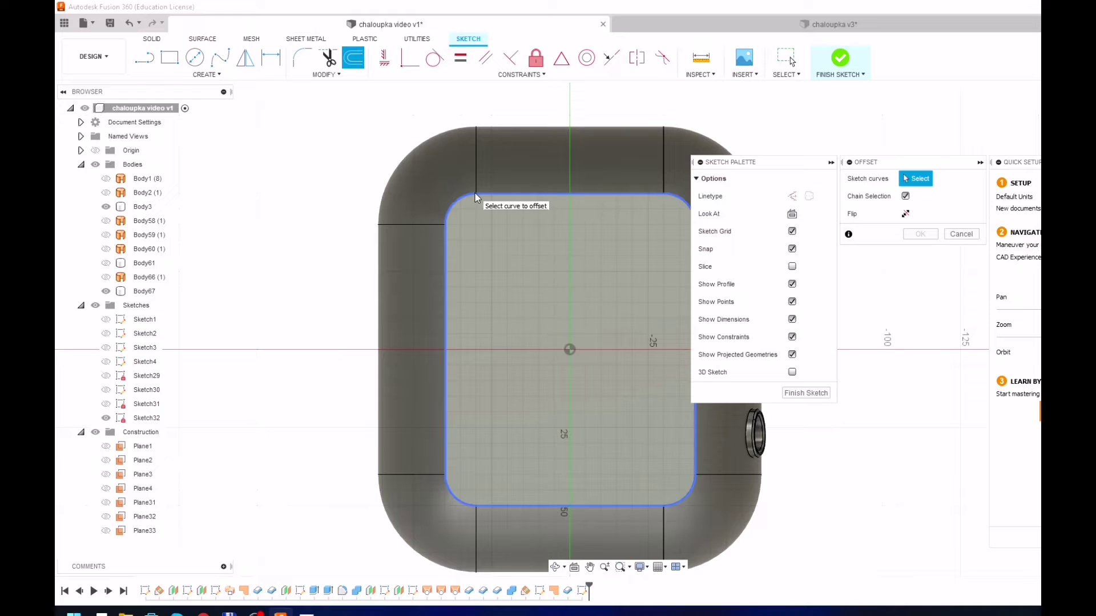
click(492, 195)
middle_drag(500, 220, 332, 177)
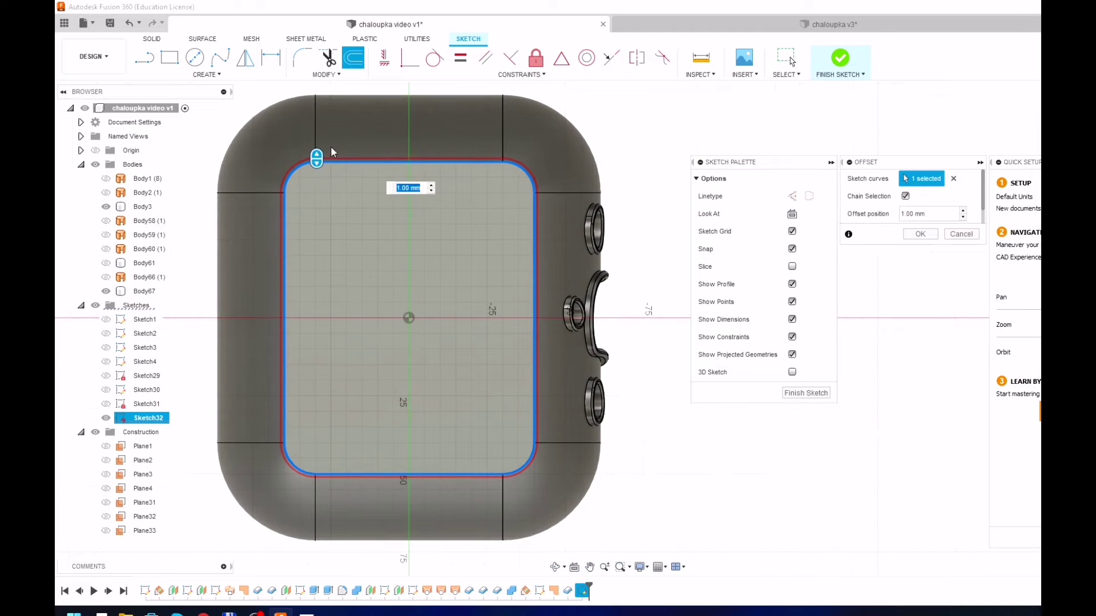
text(-2,5)
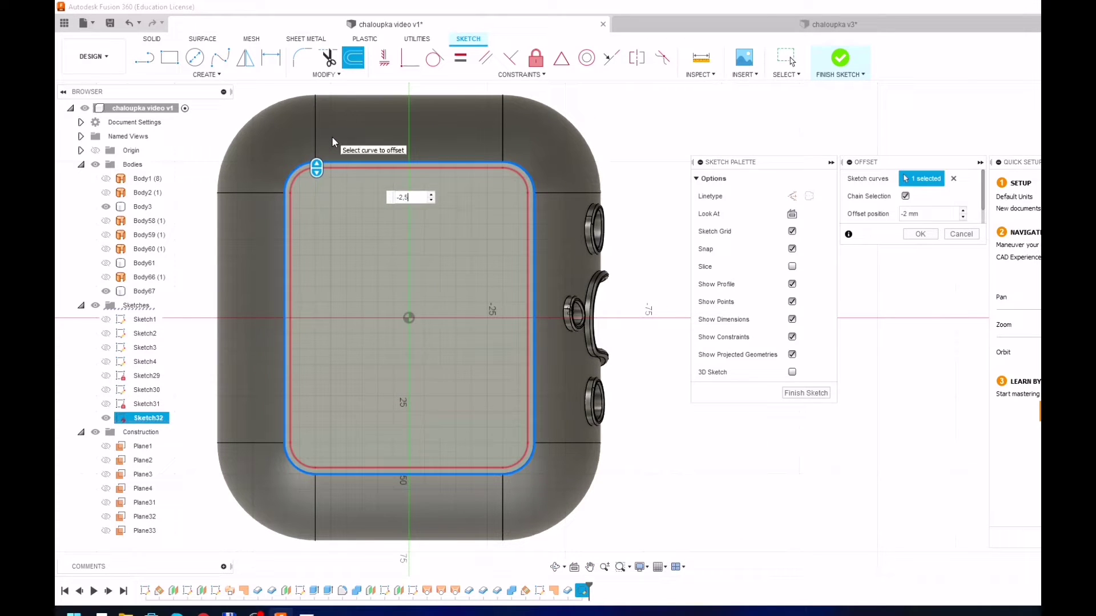
key(Return)
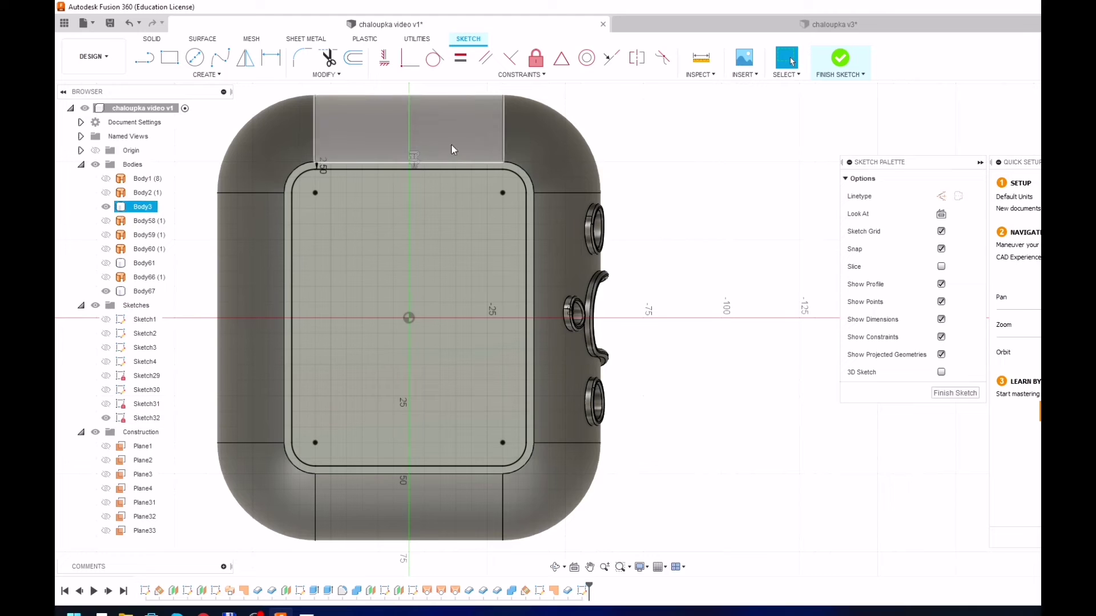
- Extrude Sketch32's inset profile -2.50 mm into the enclosure as a new body
click(847, 50)
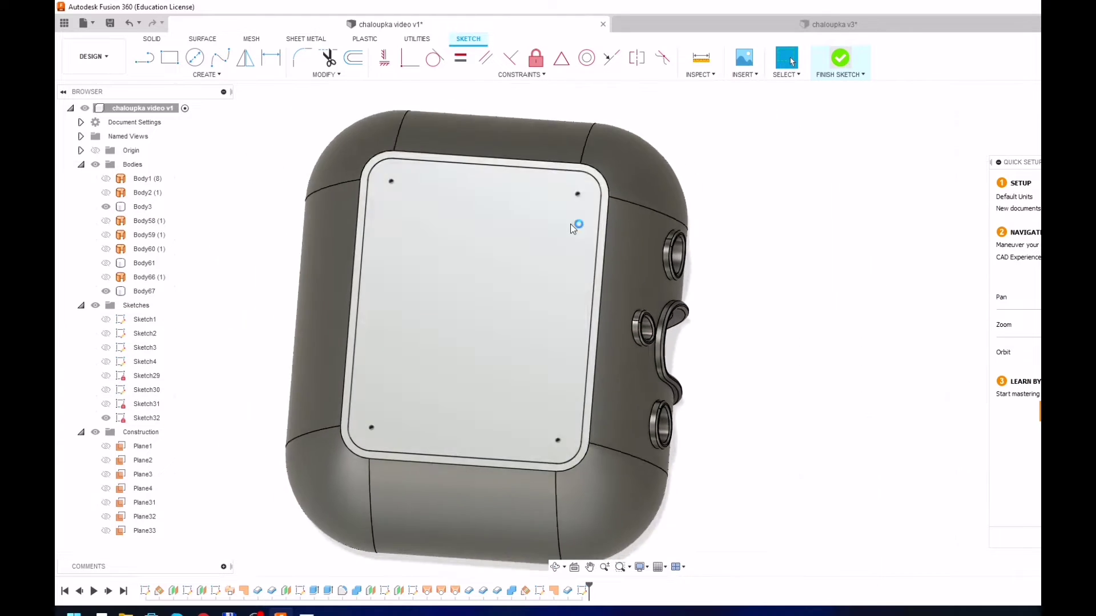
click(503, 280)
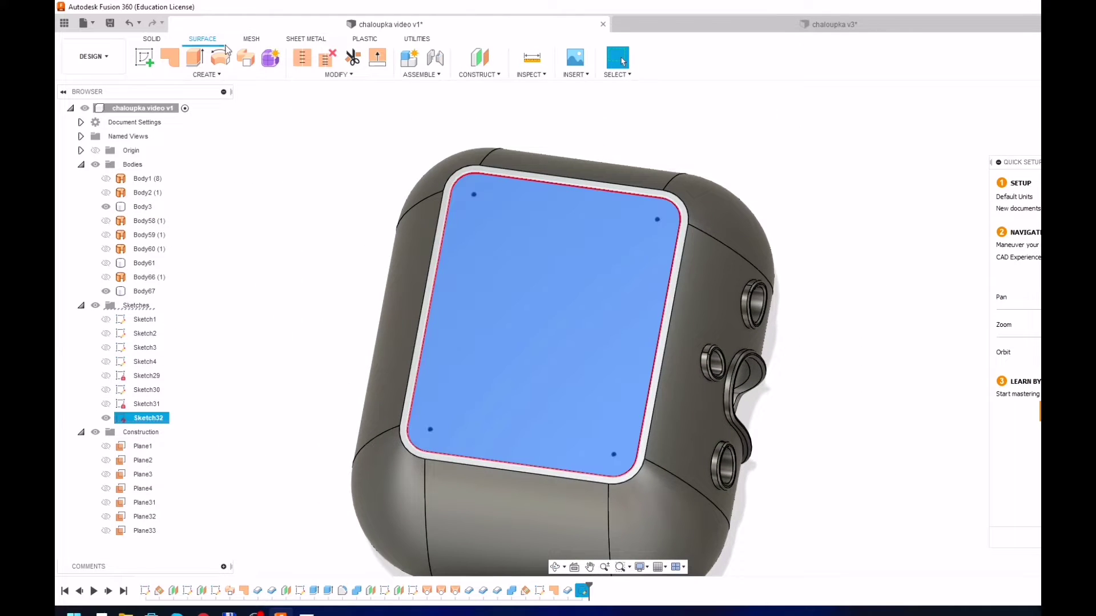
click(151, 39)
click(169, 57)
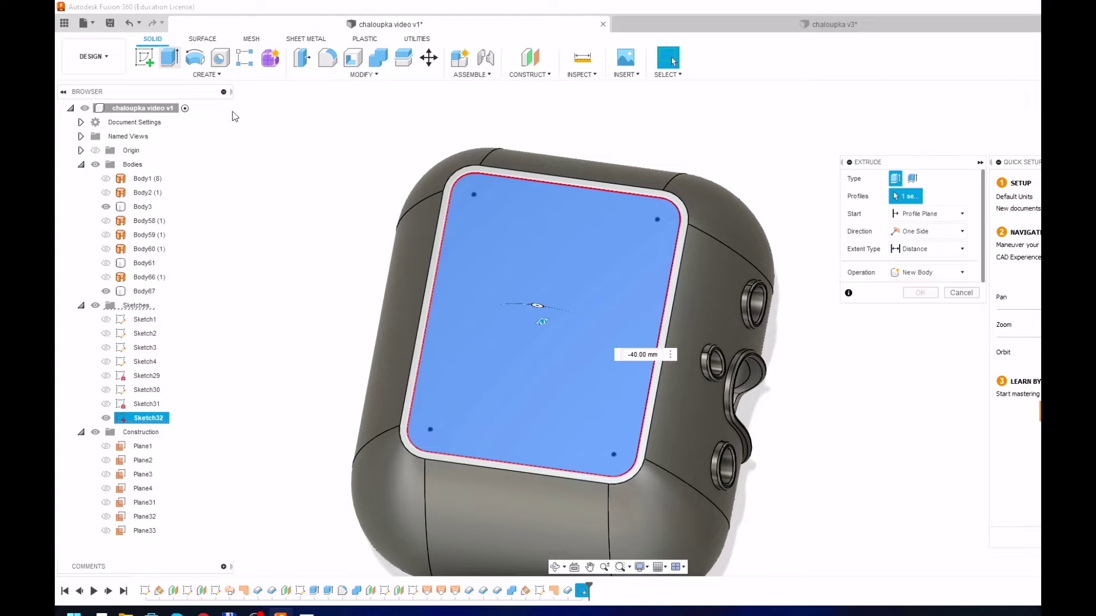
mouse_move(632, 320)
shift+middle_down()
mouse_move(569, 266)
mouse_move(690, 450)
mouse_move(534, 392)
mouse_move(608, 386)
shift+middle_up()
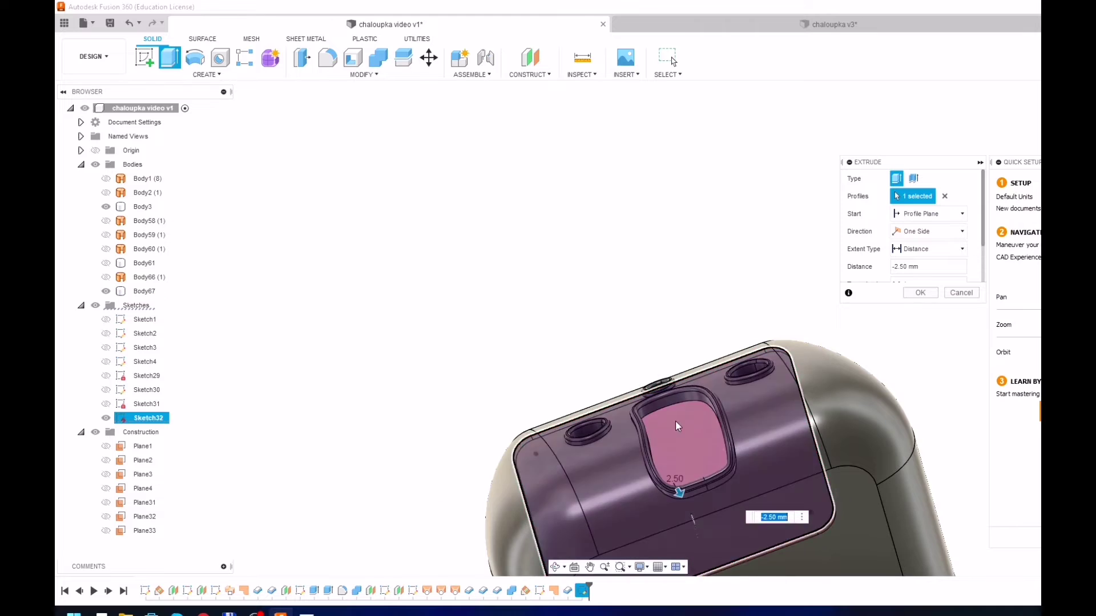
shift+middle_drag(676, 420, 708, 404)
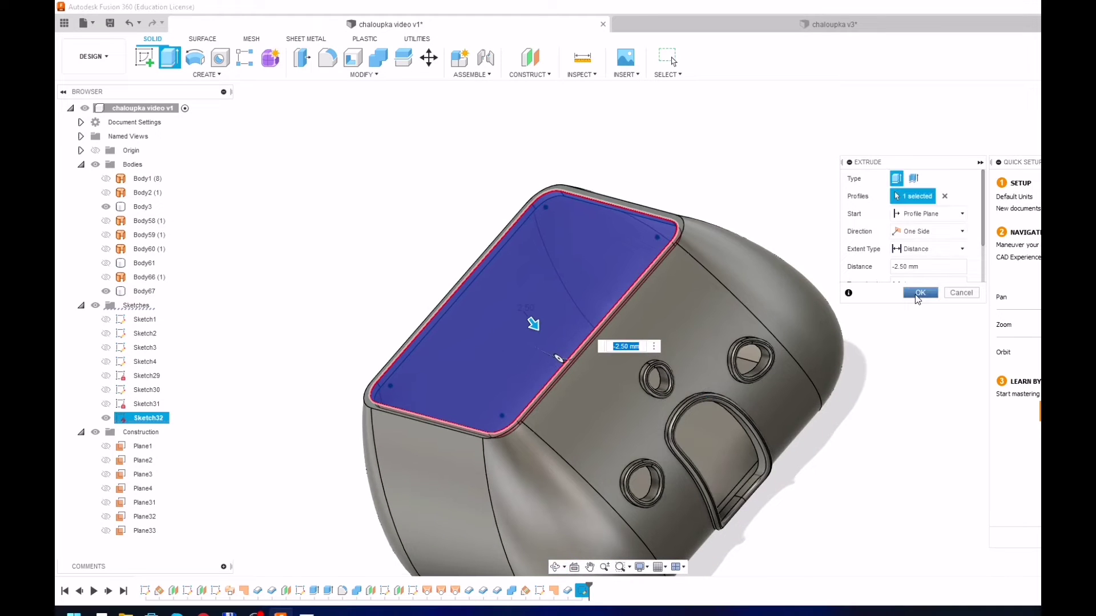
click(915, 296)
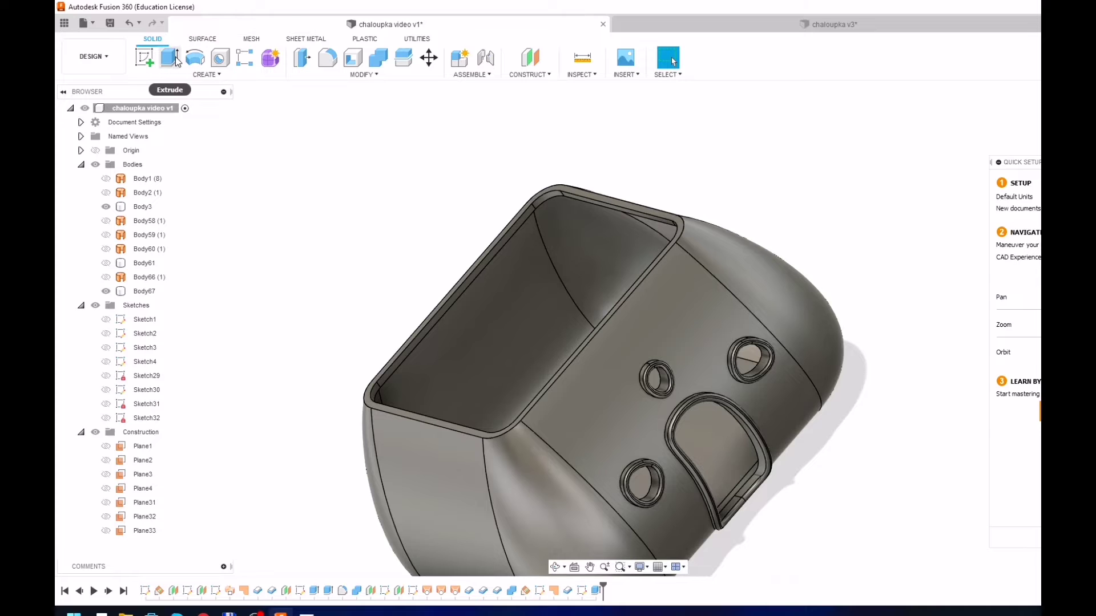
- Start a Replace Face with Body67's top rim face as the source face
mouse_move(436, 280)
shift+middle_down()
mouse_move(481, 259)
mouse_move(455, 240)
mouse_move(489, 290)
mouse_move(528, 298)
shift+middle_up()
click(274, 215)
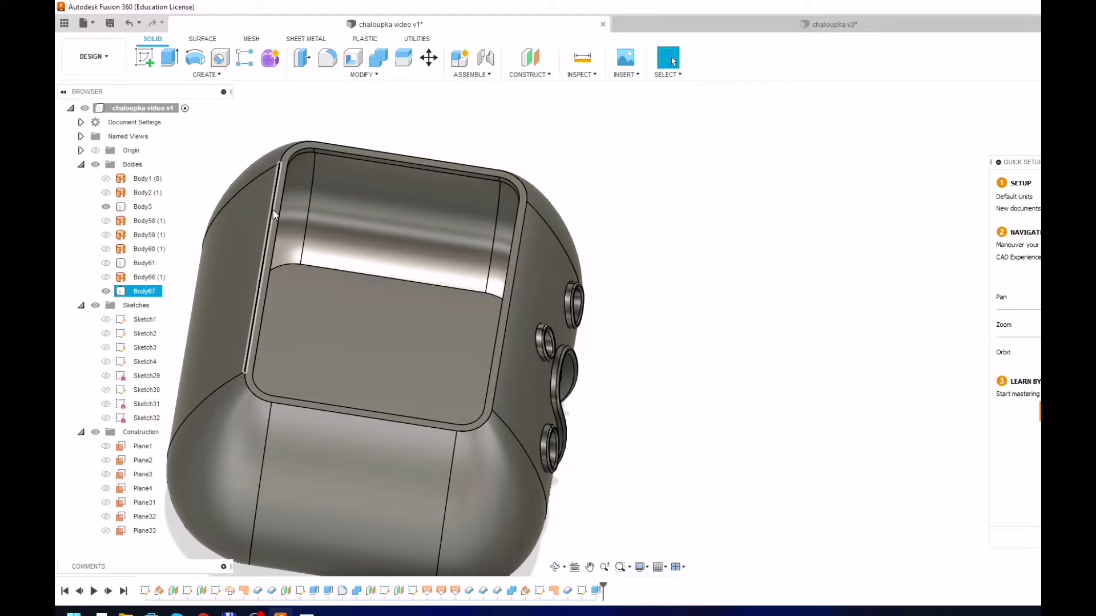
click(354, 74)
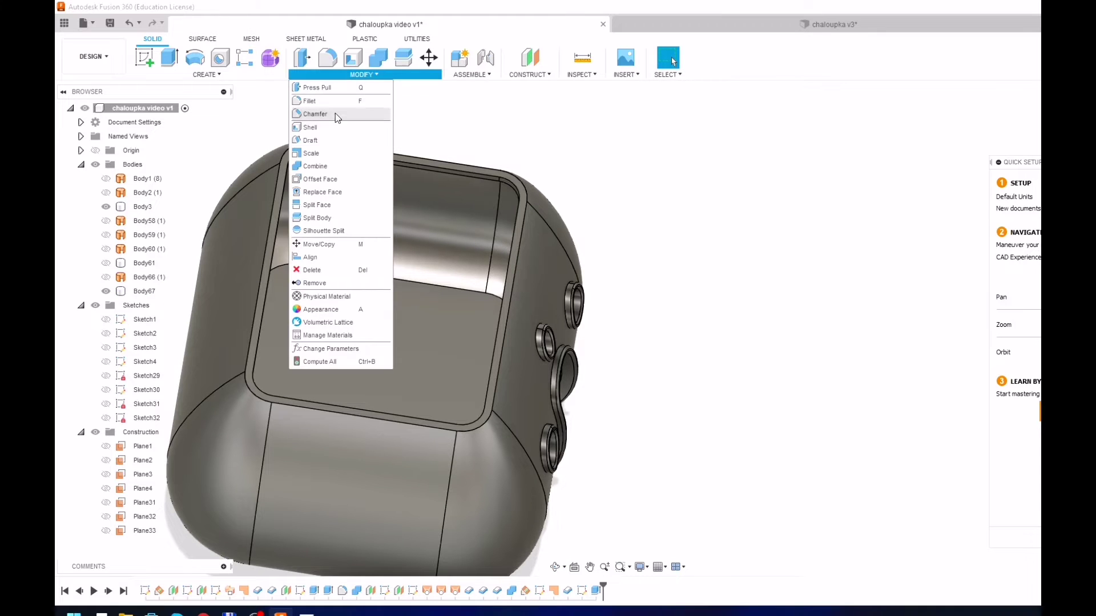
click(338, 191)
click(280, 186)
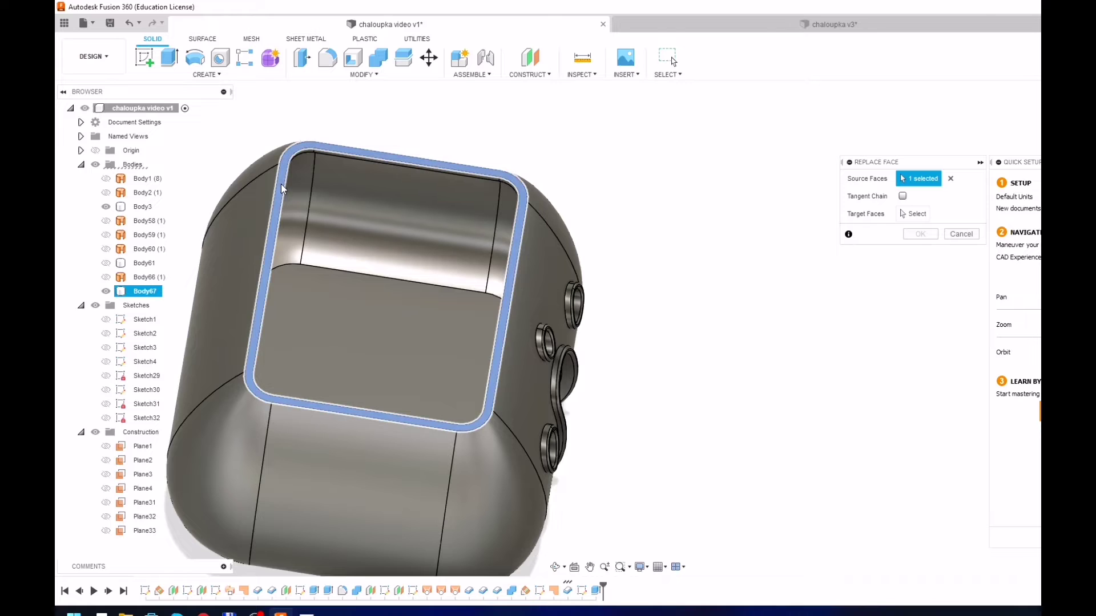
shift+middle_drag(445, 264, 284, 239)
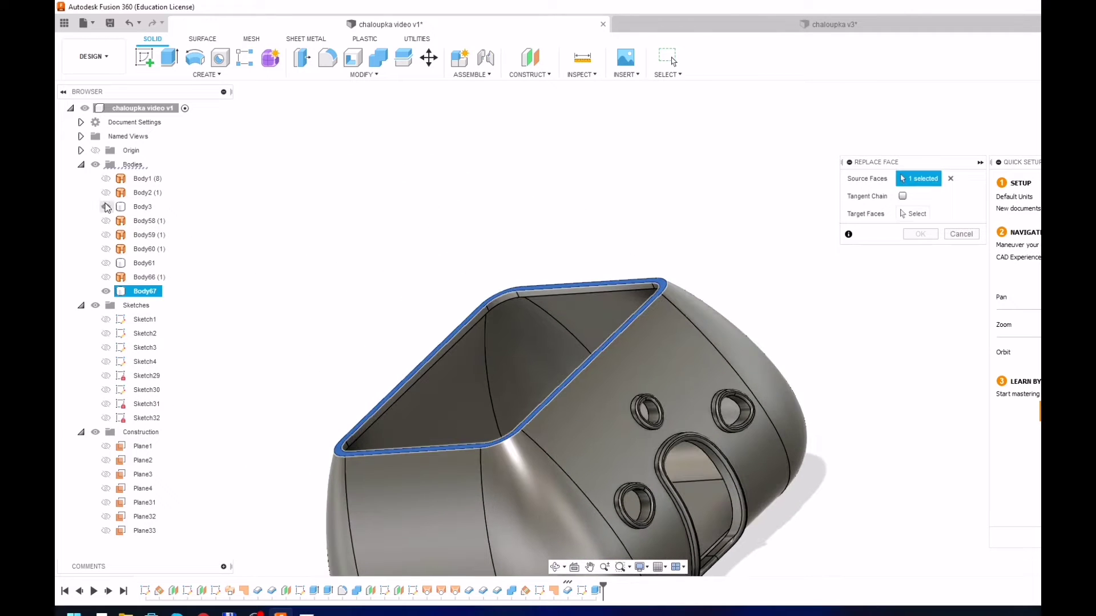
- Show cap Body61 and replace the rim face onto the cap's curved faces
click(106, 263)
shift+middle_drag(406, 302, 360, 262)
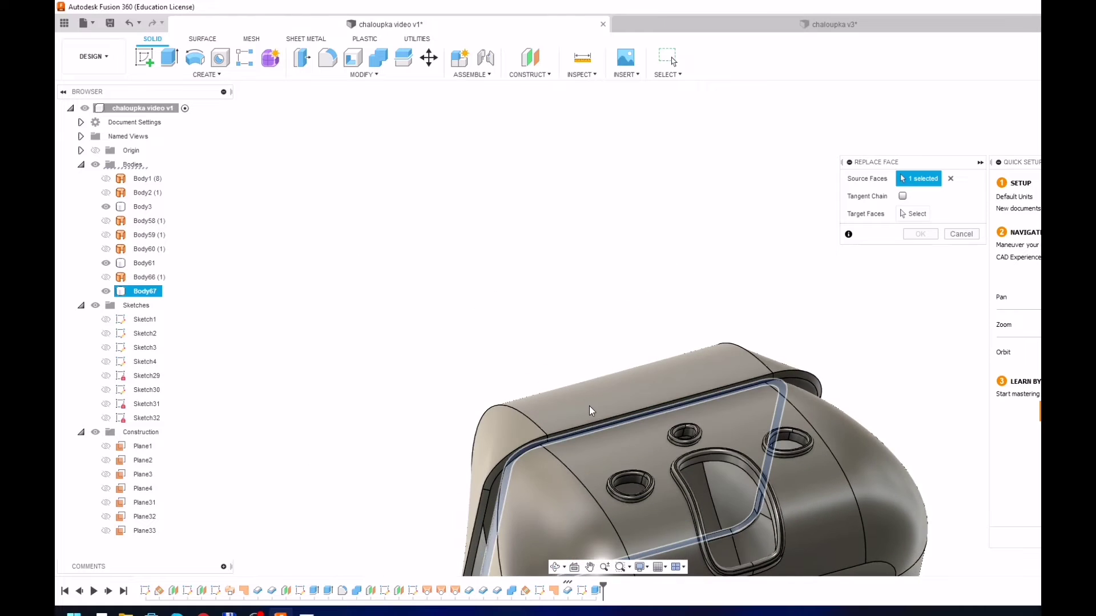
scroll(583, 399, up, 3)
shift+middle_drag(583, 399, 535, 446)
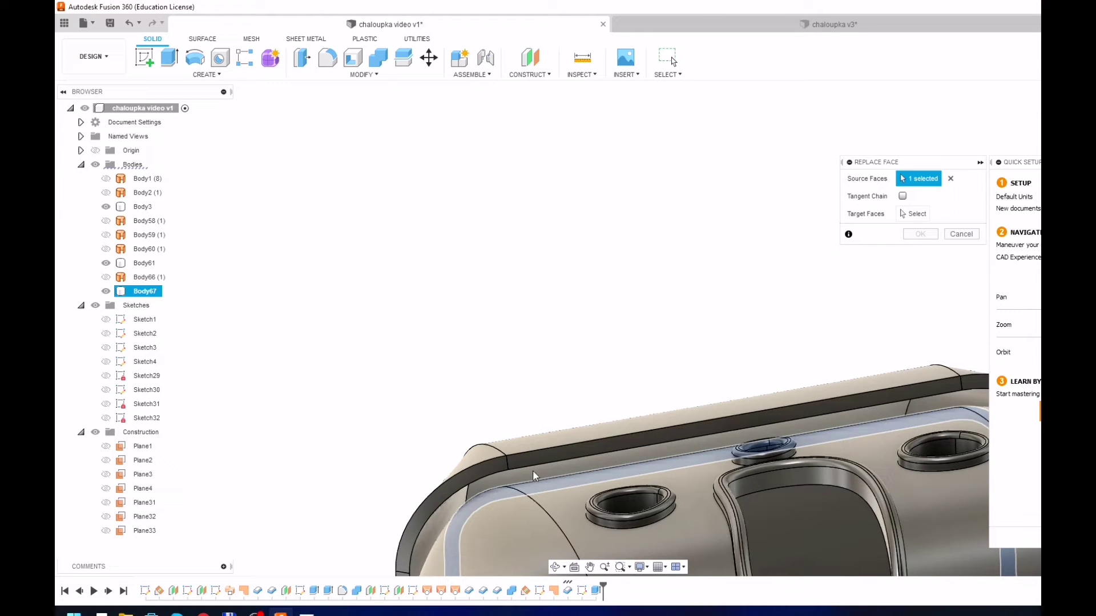
click(908, 214)
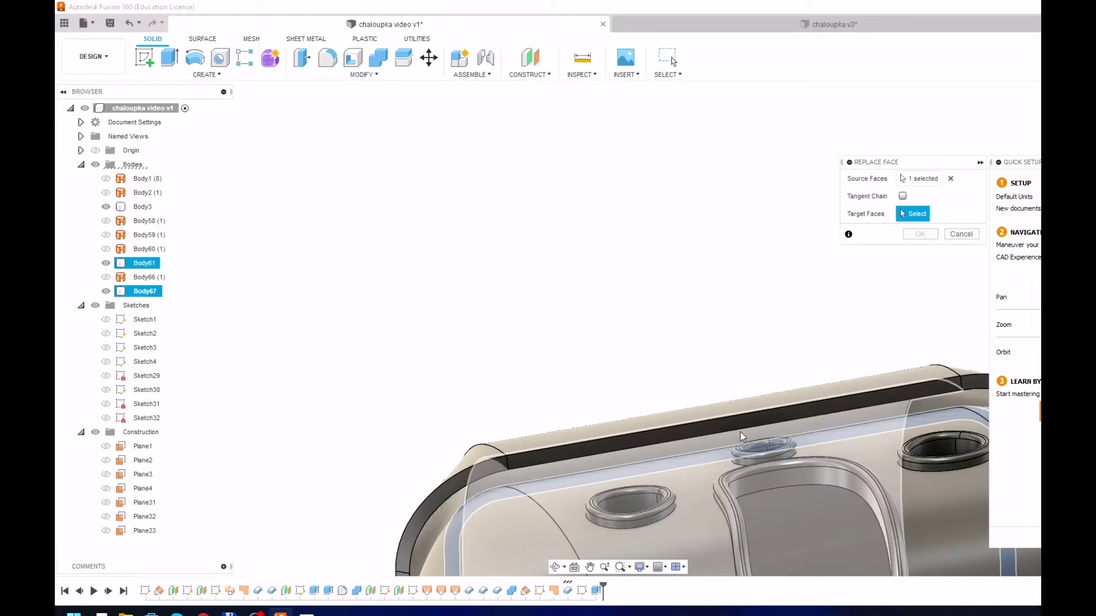
click(738, 431)
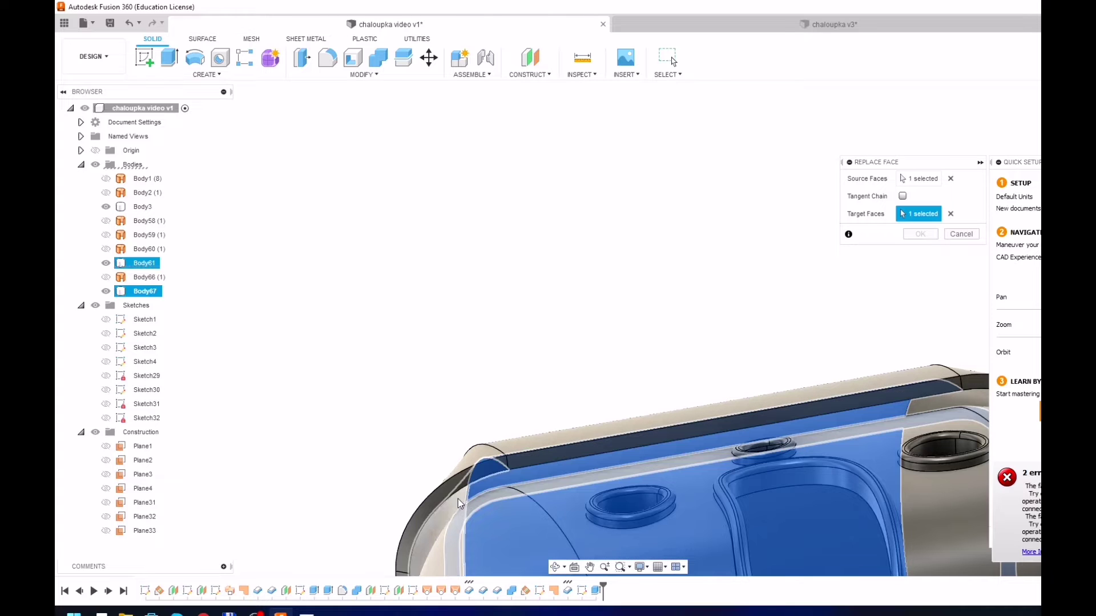
middle_drag(559, 507, 290, 501)
click(743, 424)
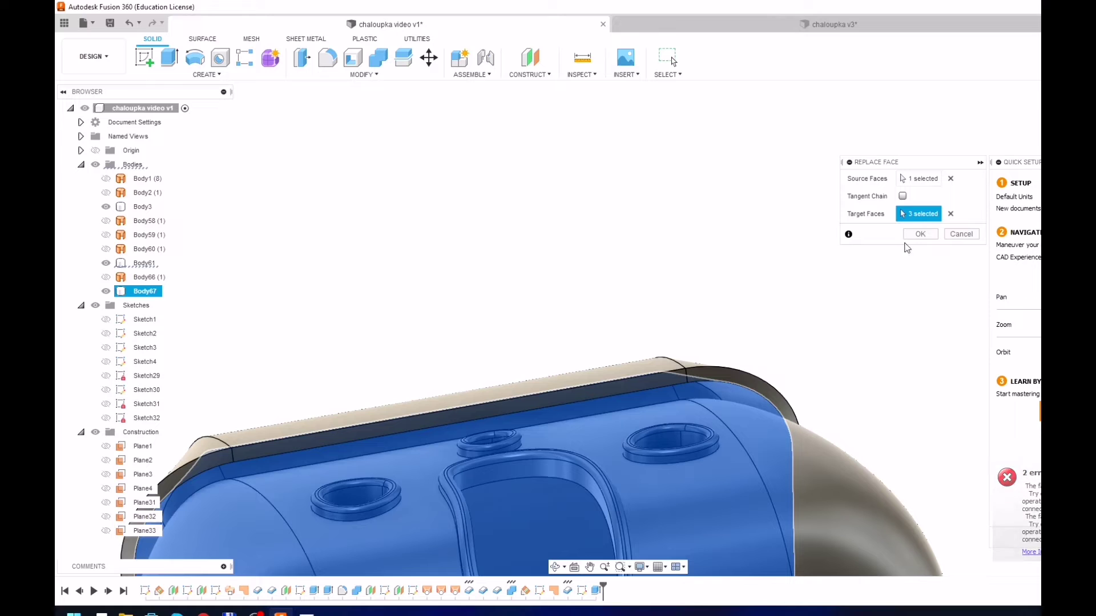
click(921, 235)
click(869, 311)
mouse_move(819, 306)
shift+middle_down()
mouse_move(468, 339)
mouse_move(502, 360)
shift+middle_up()
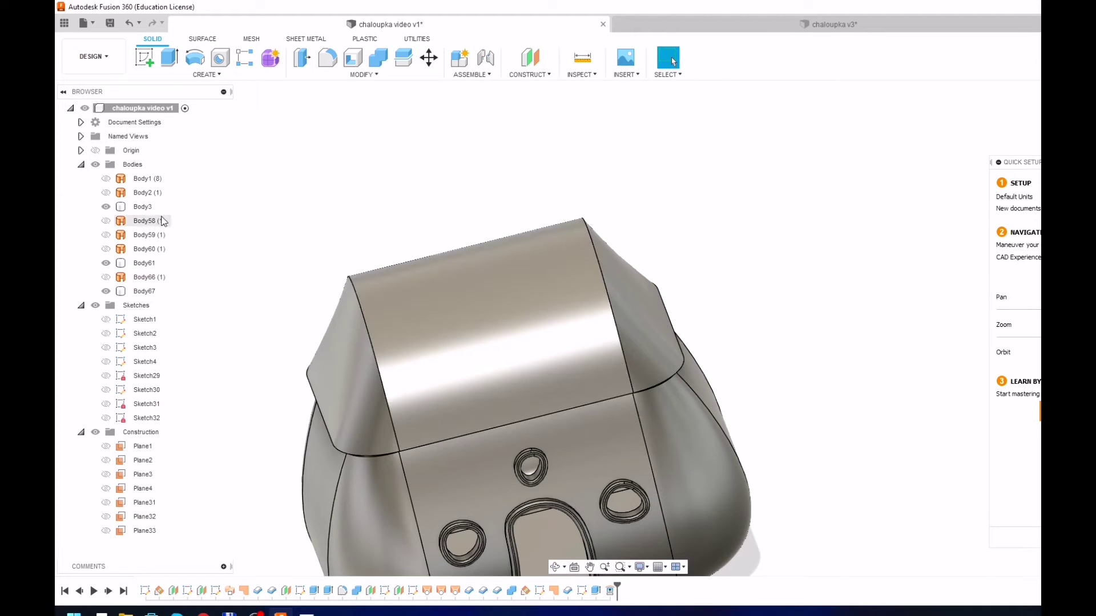
- Toggle Body61 and Body3 visibility to check the rim, then begin combining into Body3
click(105, 263)
mouse_move(278, 275)
shift+middle_down()
mouse_move(313, 247)
mouse_move(342, 254)
mouse_move(484, 208)
mouse_move(441, 274)
mouse_move(448, 318)
mouse_move(468, 243)
shift+middle_up()
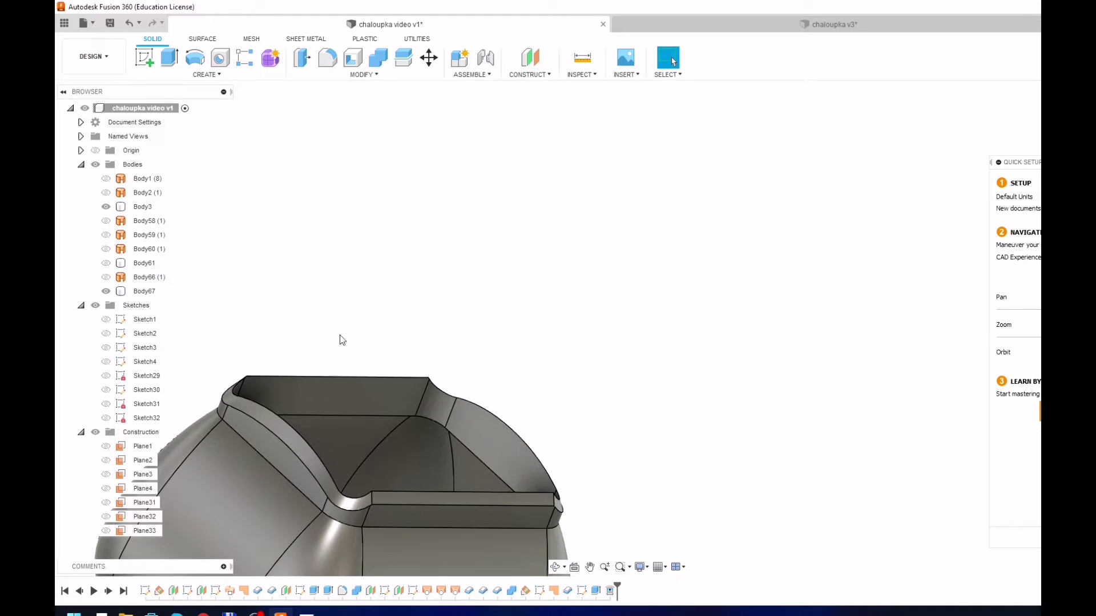
mouse_move(342, 340)
shift+middle_down()
mouse_move(398, 265)
mouse_move(506, 284)
mouse_move(375, 412)
mouse_move(571, 514)
mouse_move(513, 457)
mouse_move(206, 256)
shift+middle_up()
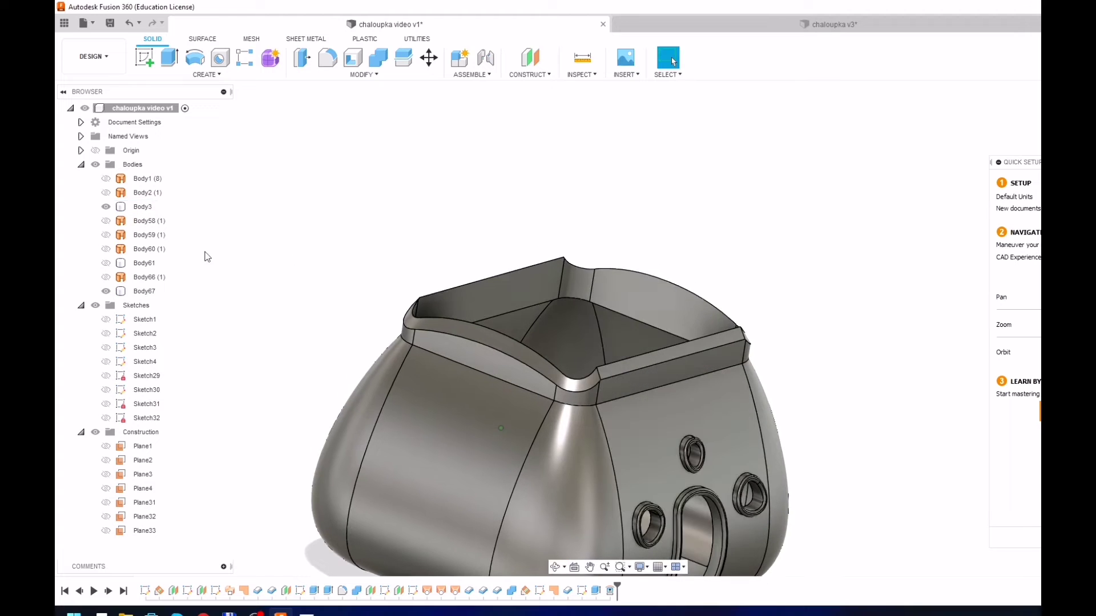
click(105, 263)
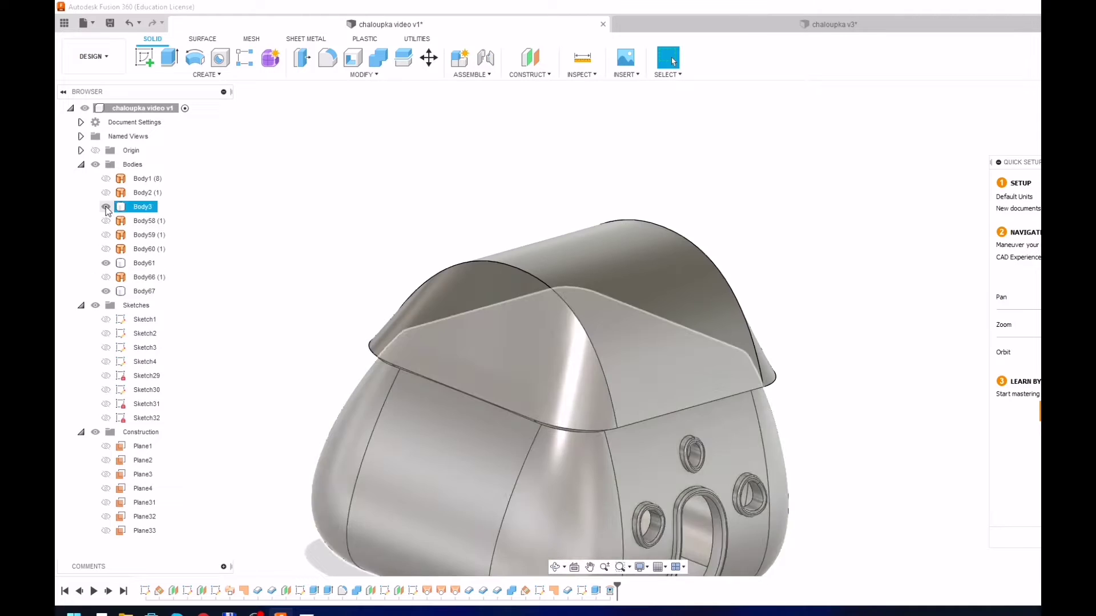
click(105, 207)
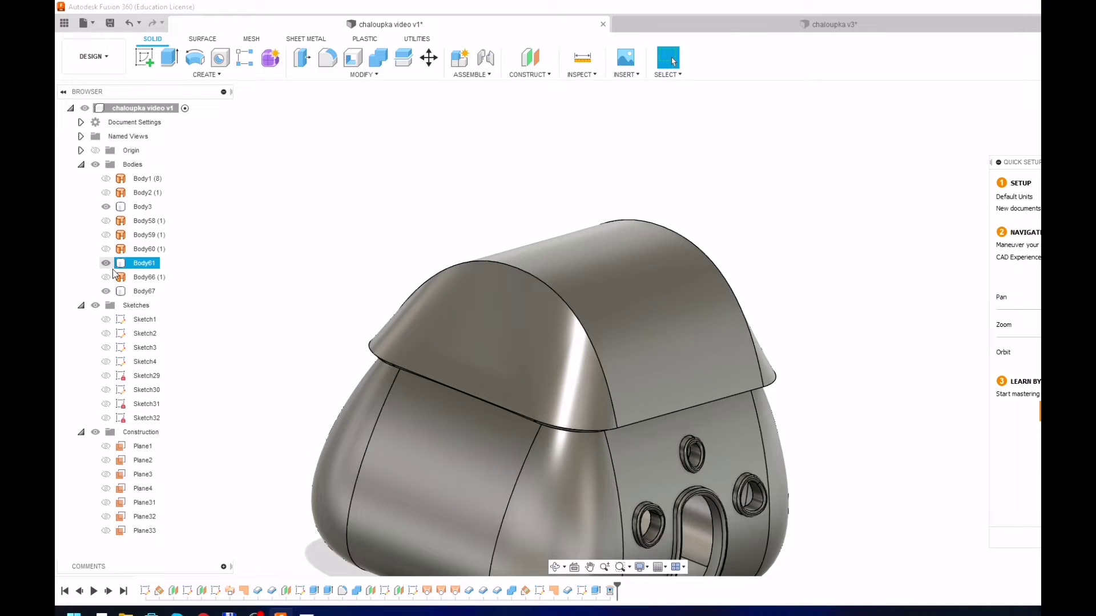
click(106, 263)
click(106, 263)
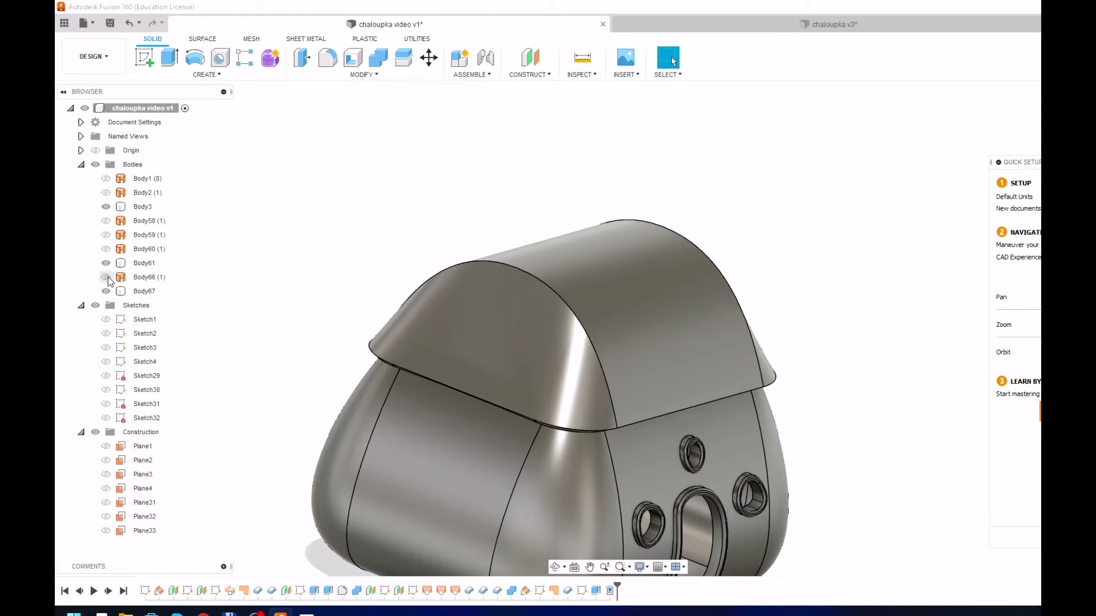
click(106, 263)
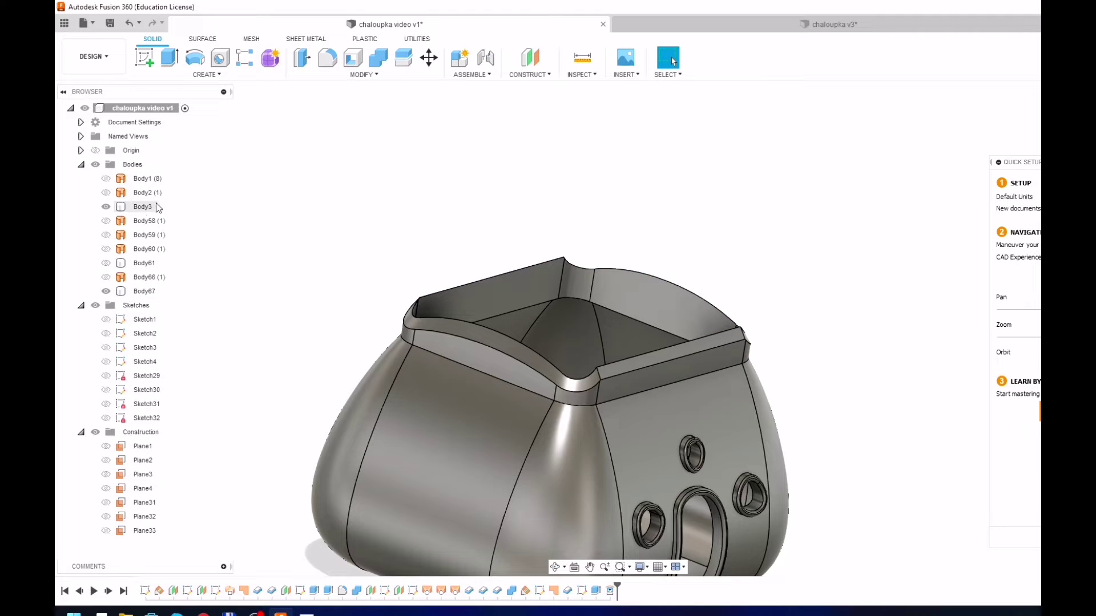
click(142, 207)
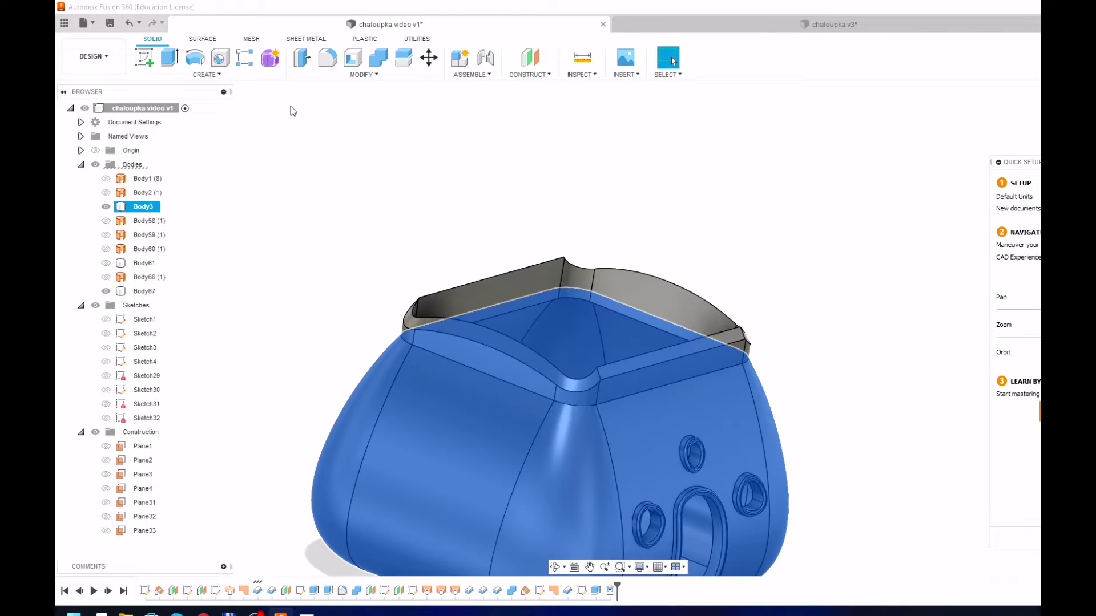
click(381, 63)
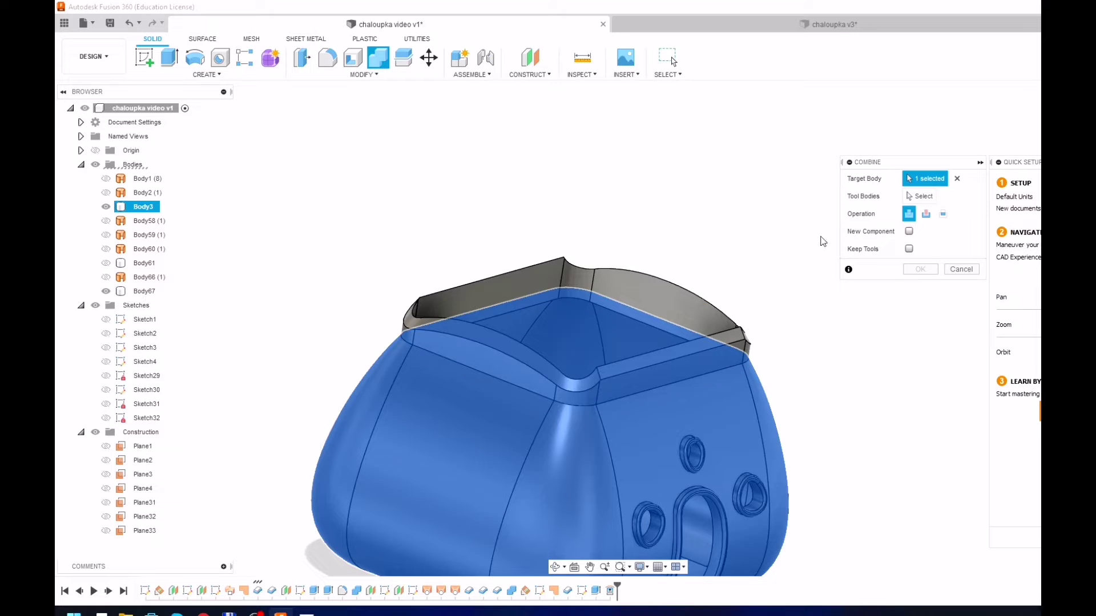
- Join rim Body67 into shell Body3 and show cap Body61 again
click(920, 196)
click(144, 291)
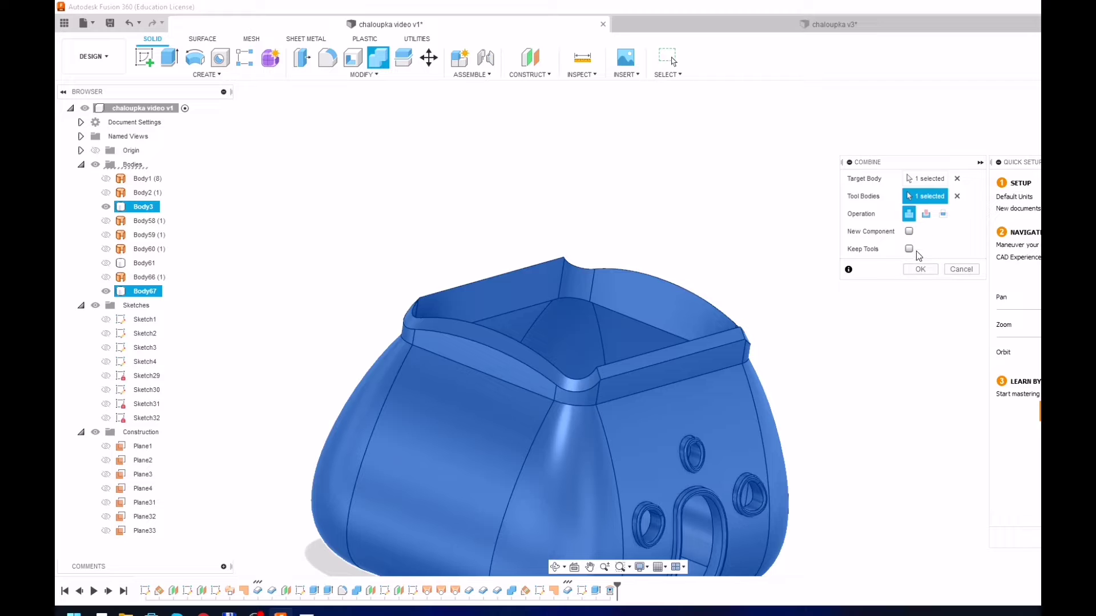
click(920, 270)
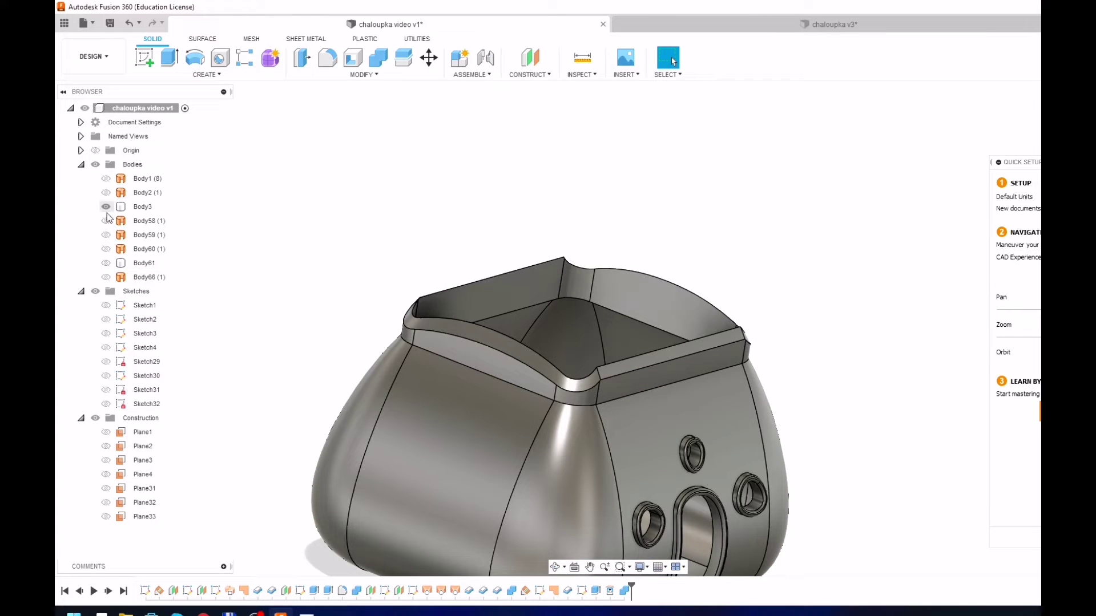
click(114, 251)
click(144, 263)
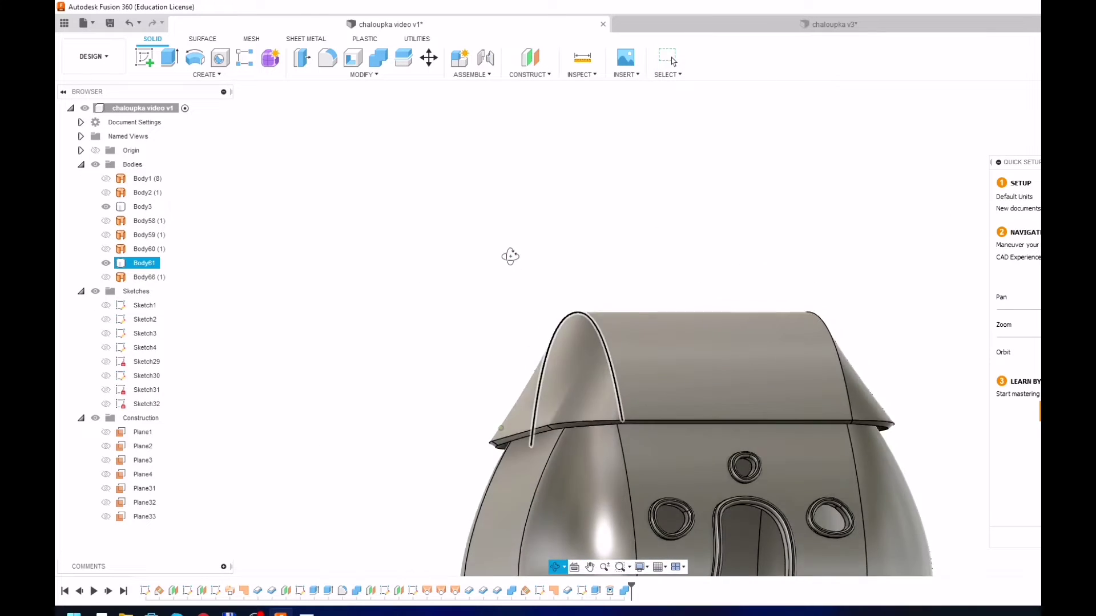
mouse_move(509, 254)
shift+middle_down()
mouse_move(557, 261)
mouse_move(713, 331)
mouse_move(579, 343)
shift+middle_up()
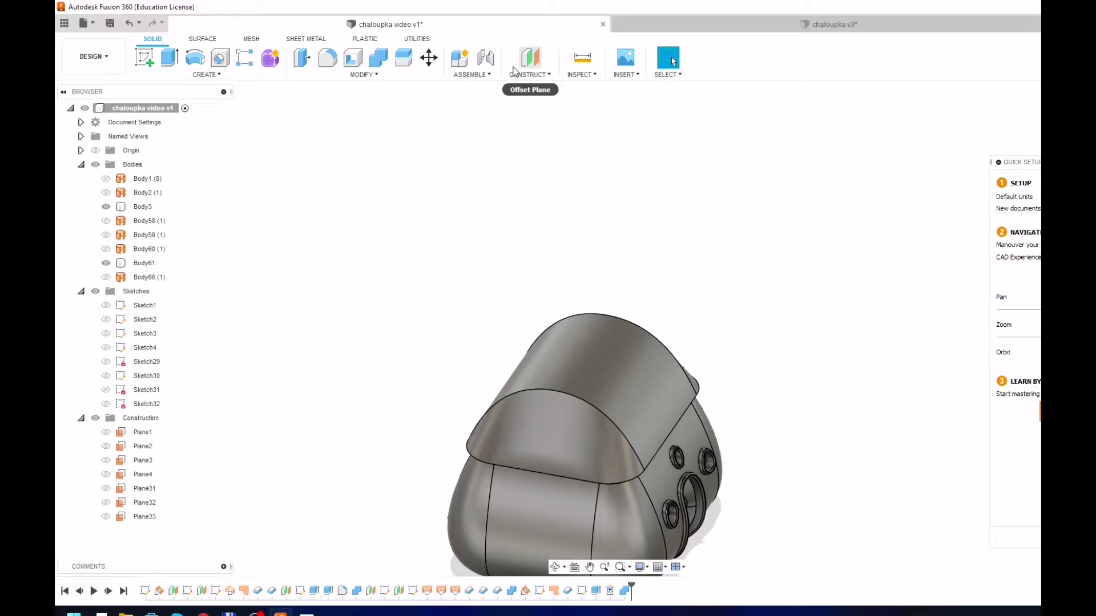
- Create construction plane Plane34 offset 120 mm up from the housing's base
click(106, 263)
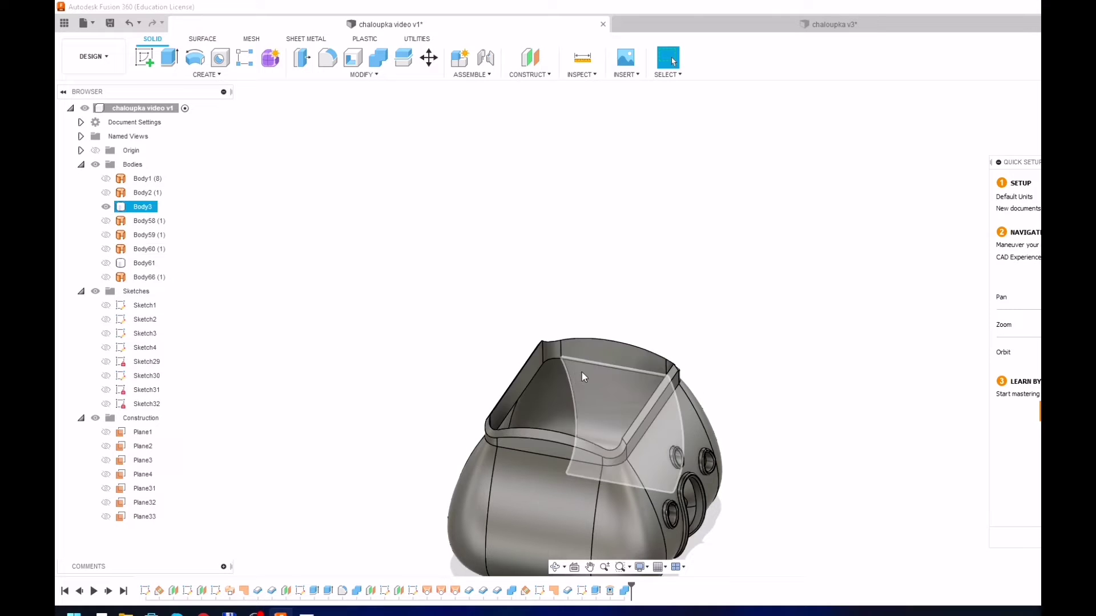
click(529, 57)
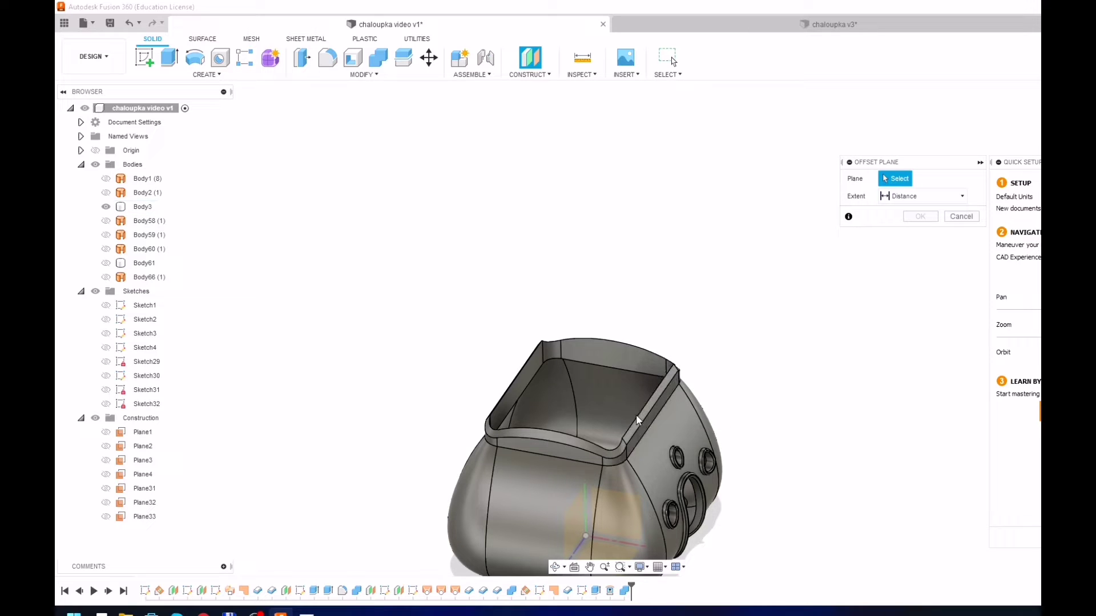
shift+middle_drag(619, 496, 656, 433)
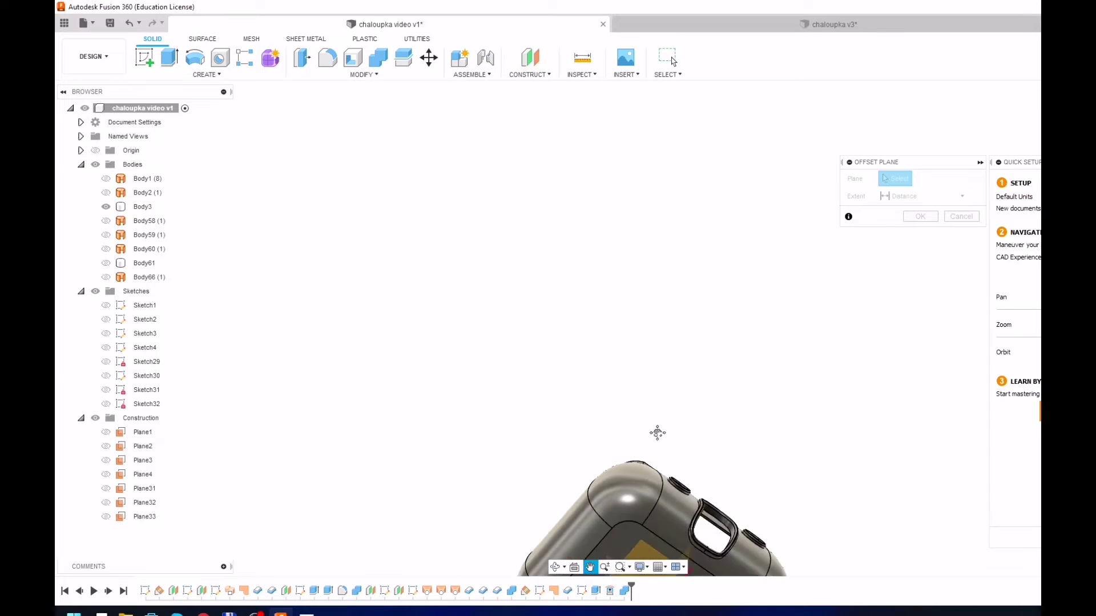
click(495, 340)
shift+middle_drag(497, 346, 103, 272)
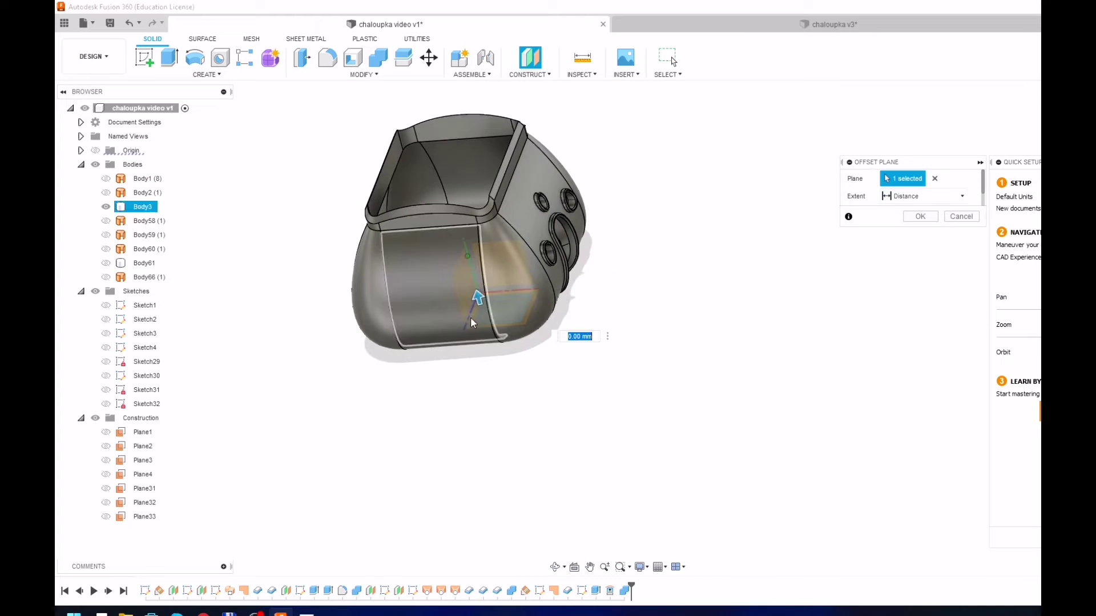
click(106, 263)
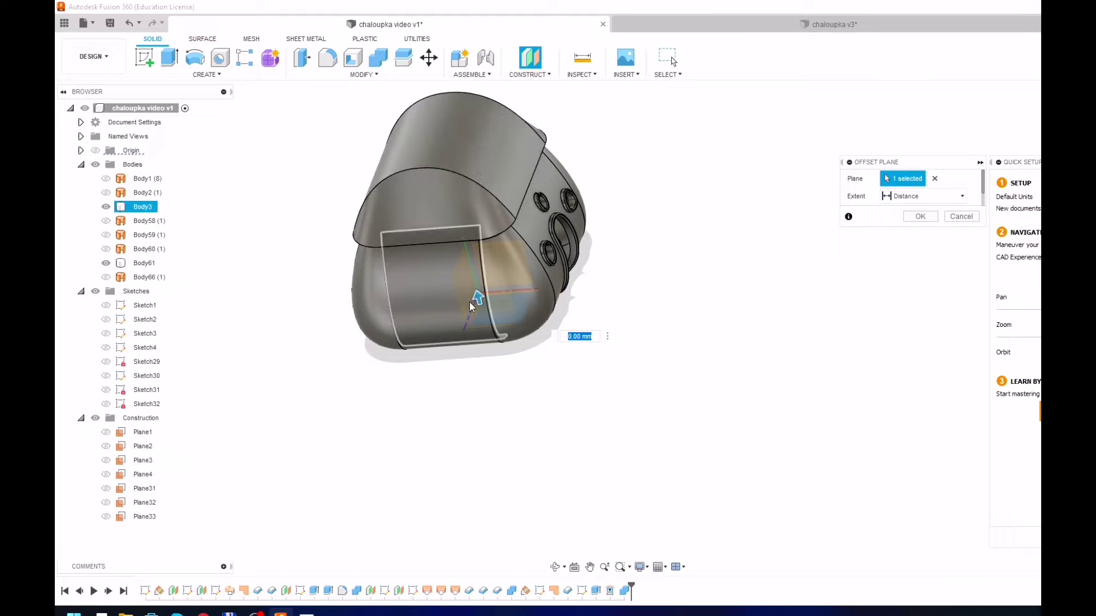
shift+middle_drag(477, 298, 444, 354)
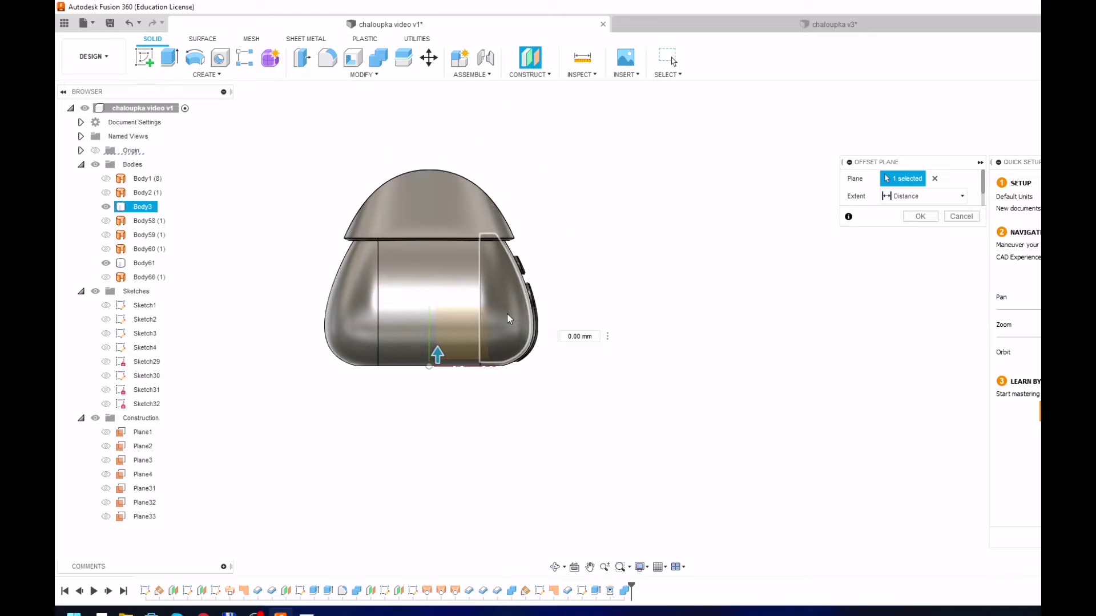
drag(443, 354, 437, 150)
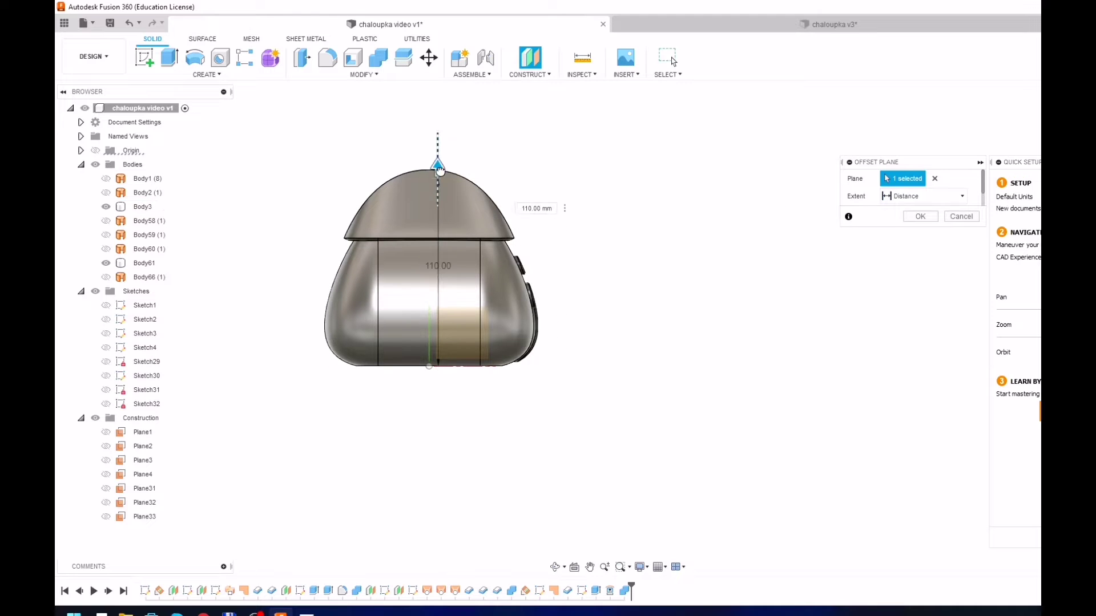
click(930, 222)
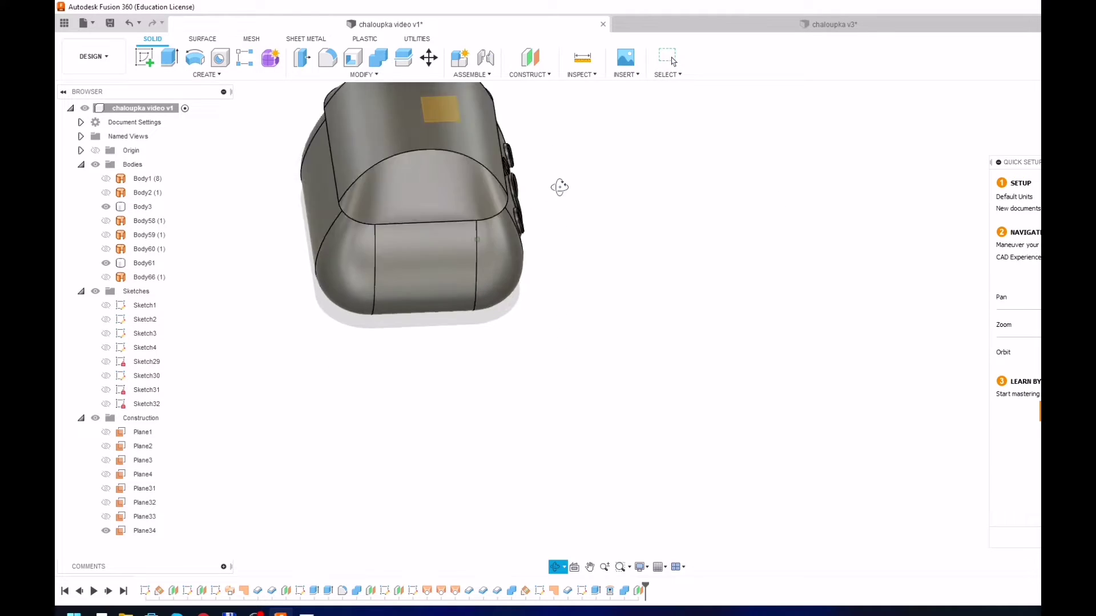
mouse_move(652, 166)
shift+middle_down()
mouse_move(467, 131)
mouse_move(450, 411)
shift+middle_up()
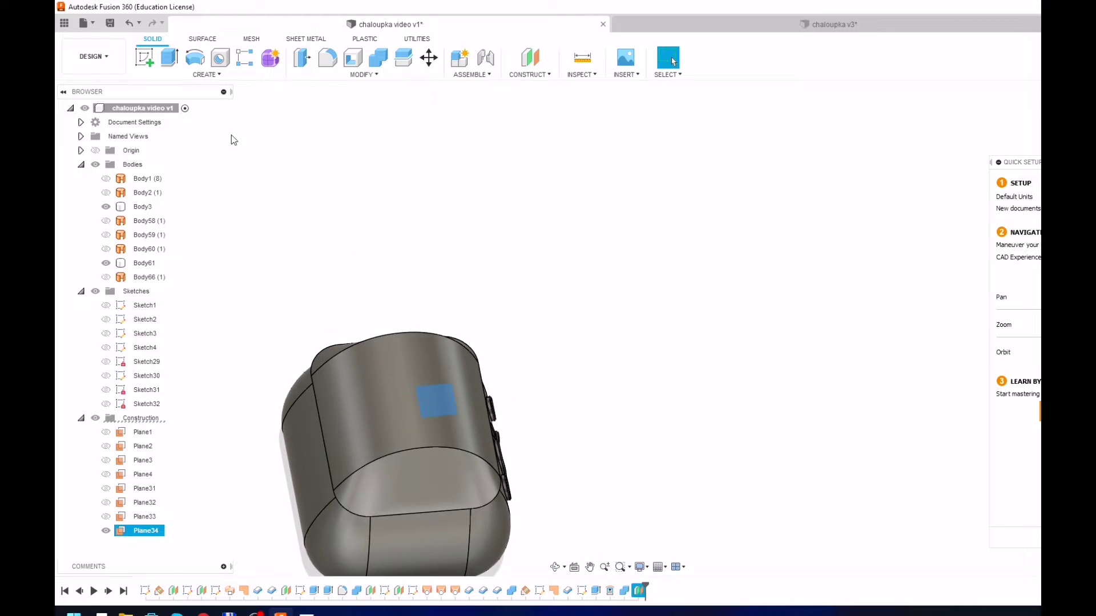
- Sketch a vertical 30 mm center-to-center slot on Plane34 near the origin
click(150, 61)
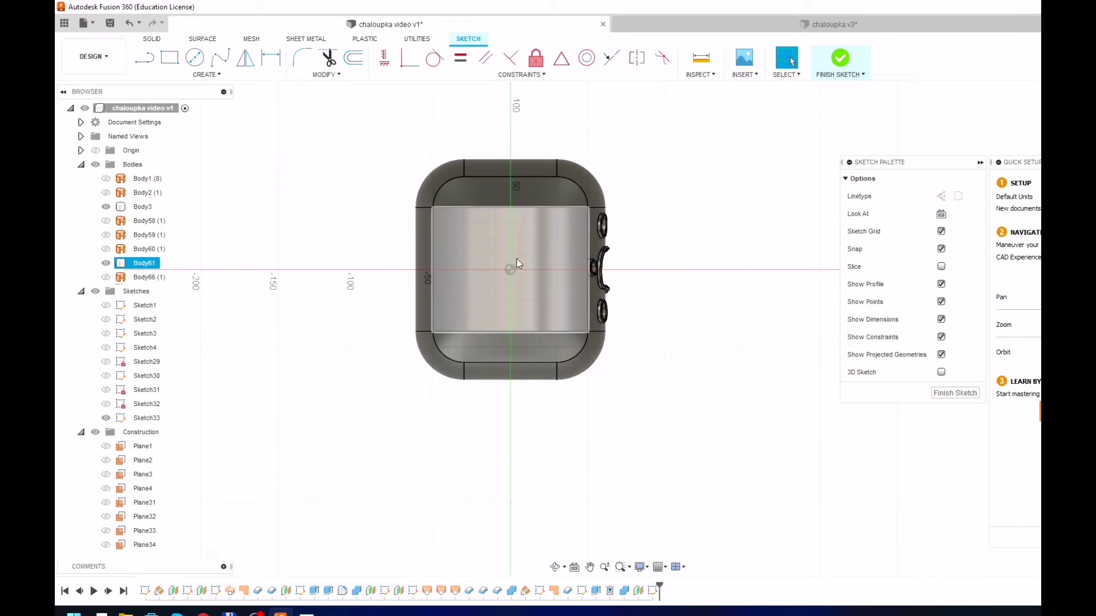
click(207, 75)
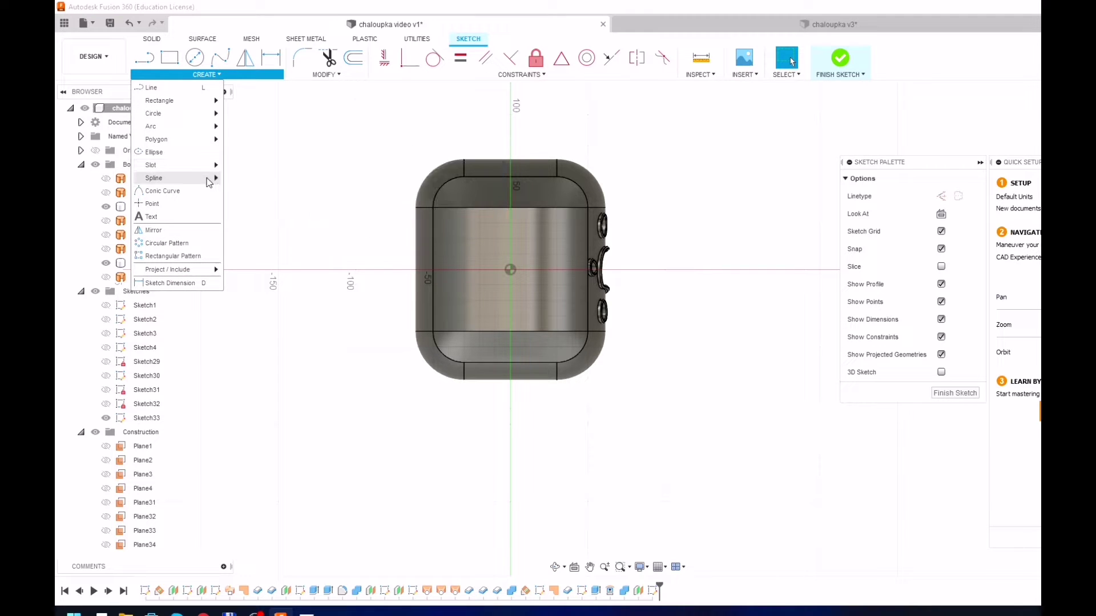
click(236, 166)
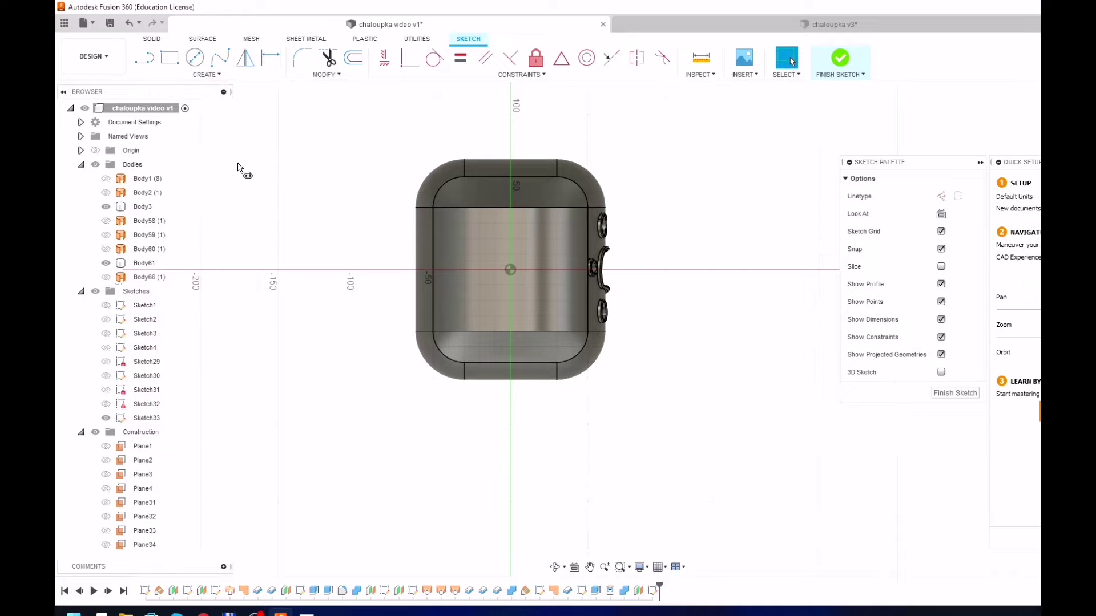
click(537, 245)
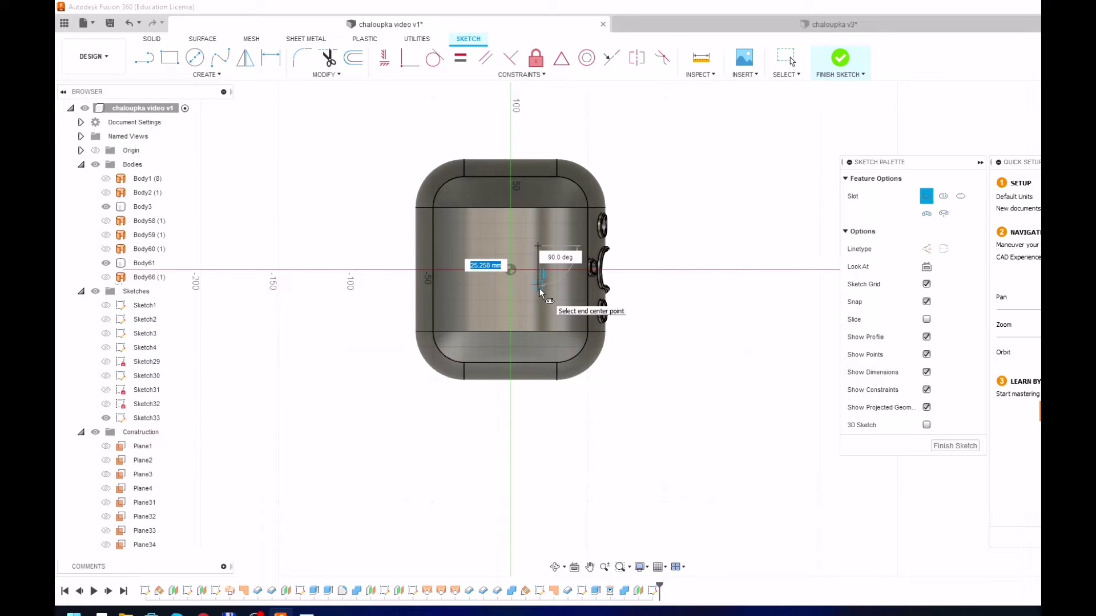
text(30)
key(Tab)
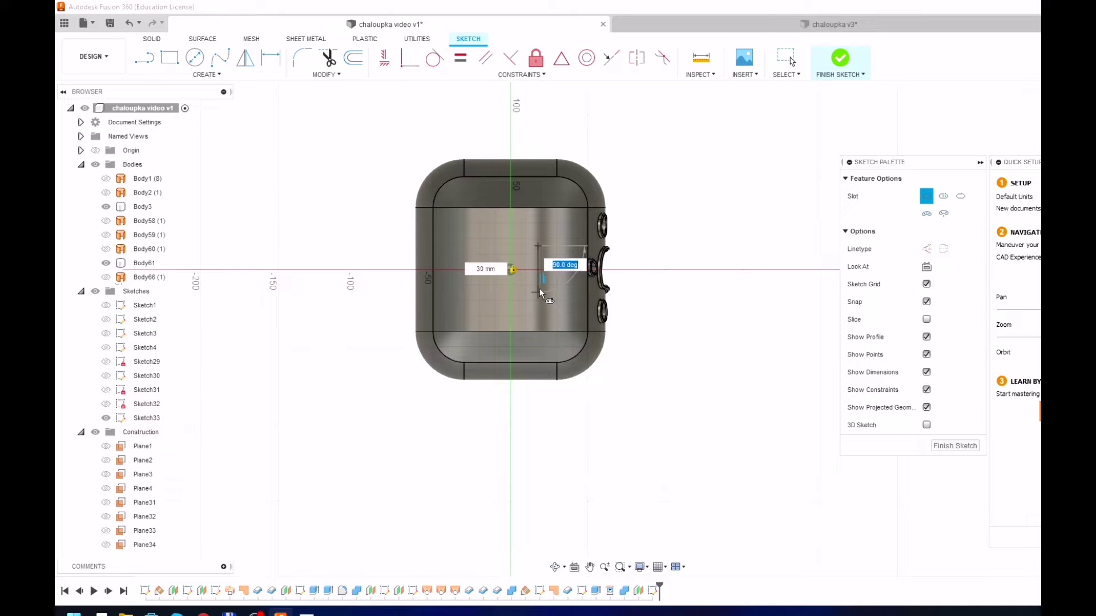
key(Return)
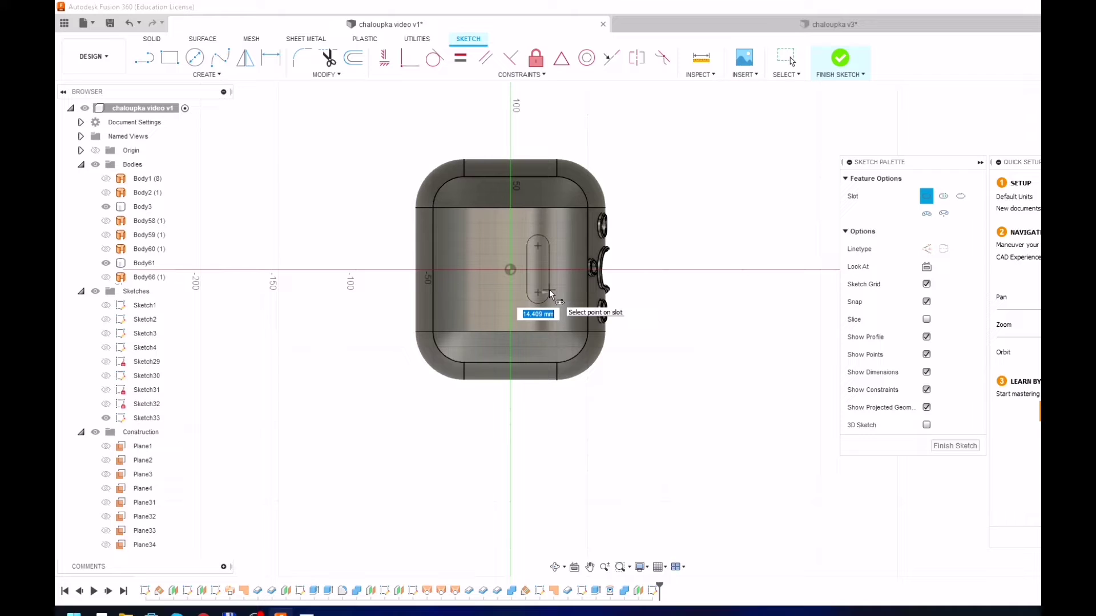
text(20)
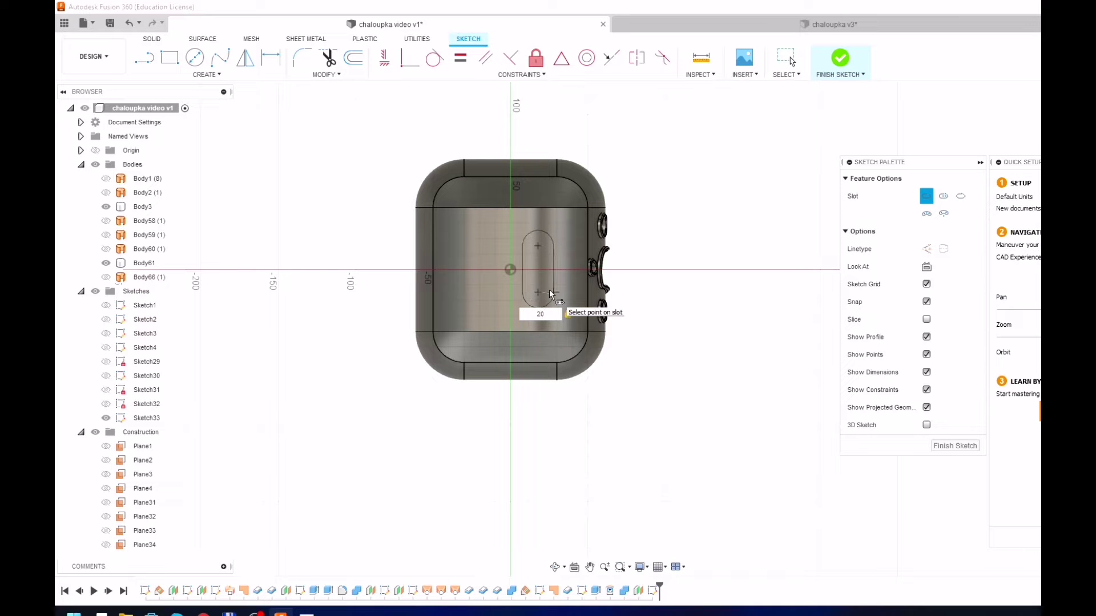
key(Return)
key(Escape)
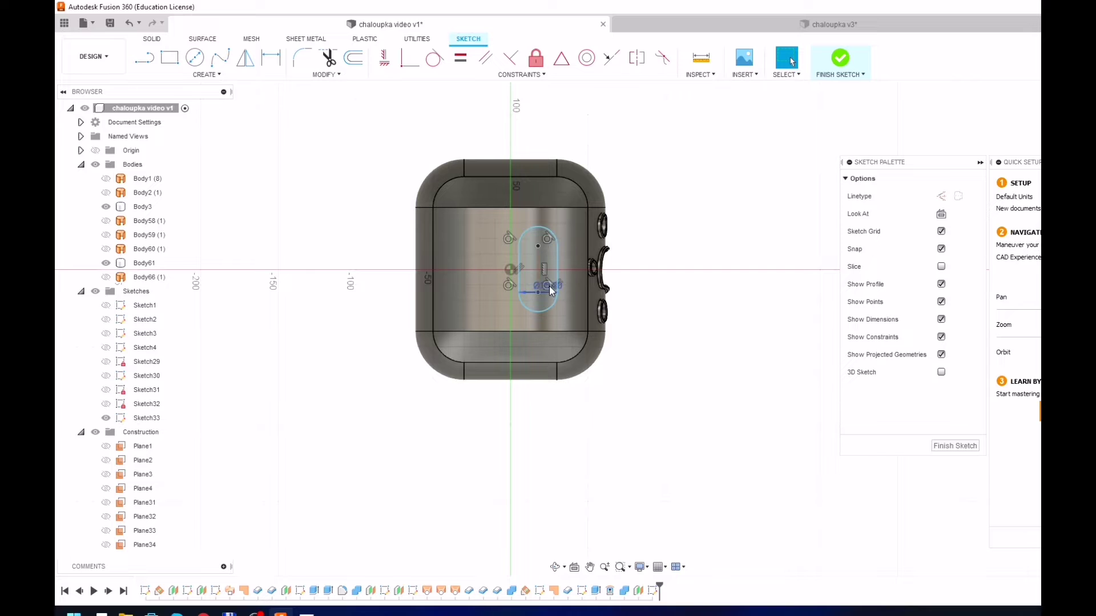
- Set the slot width to 25 mm
scroll(549, 288, up, 3)
double_click(546, 293)
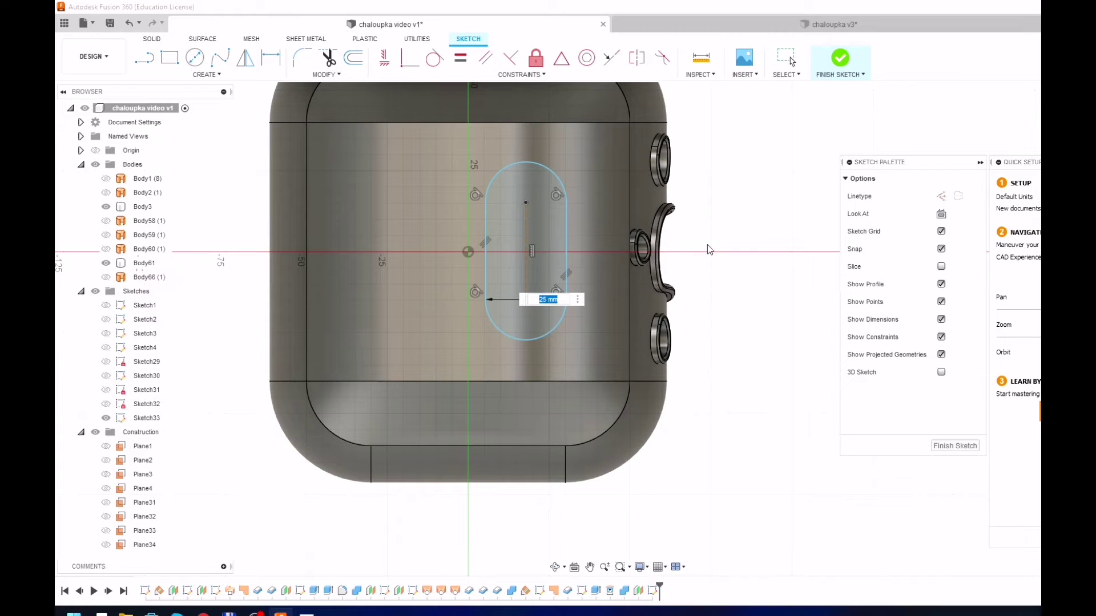
click(648, 238)
scroll(656, 245, down, 3)
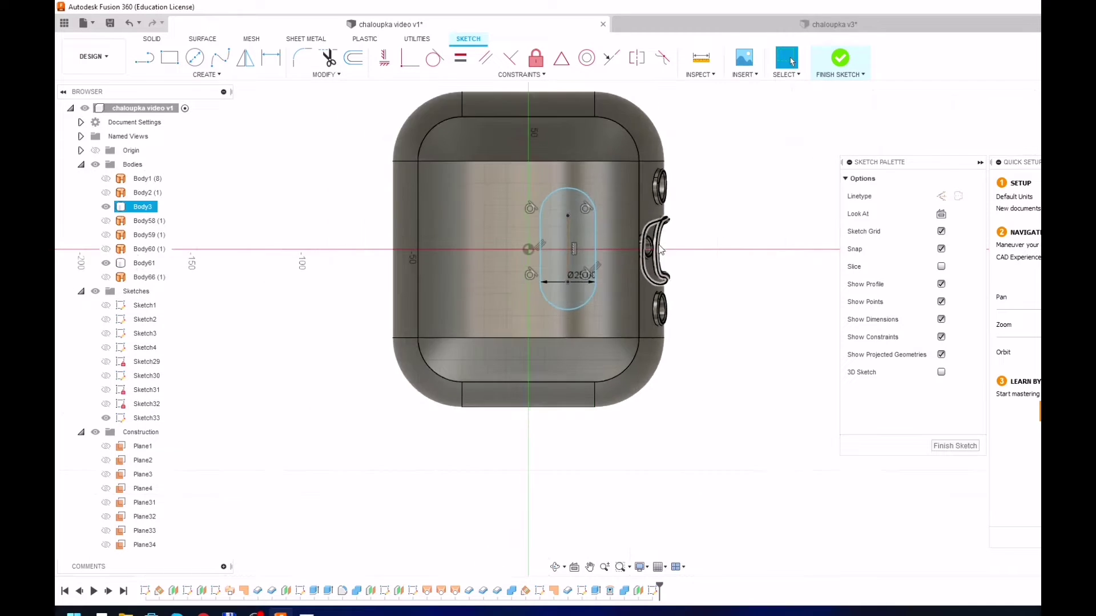
shift+middle_drag(529, 250, 529, 297)
mouse_move(529, 224)
shift+middle_down()
mouse_move(546, 205)
mouse_move(521, 260)
shift+middle_up()
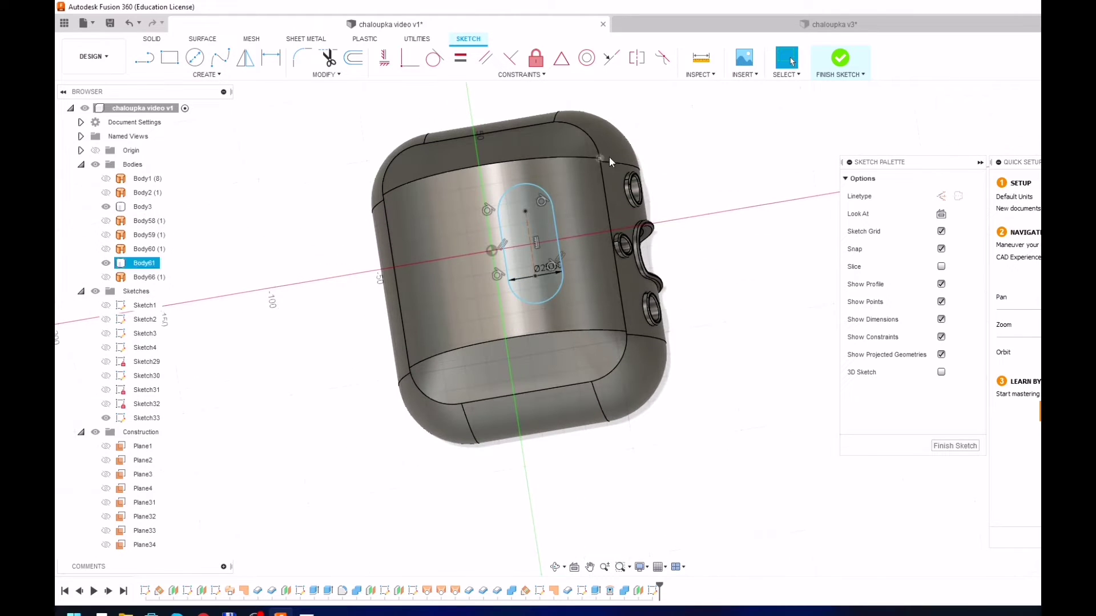
- Dimension the slot's edge 10 mm from the origin
click(574, 566)
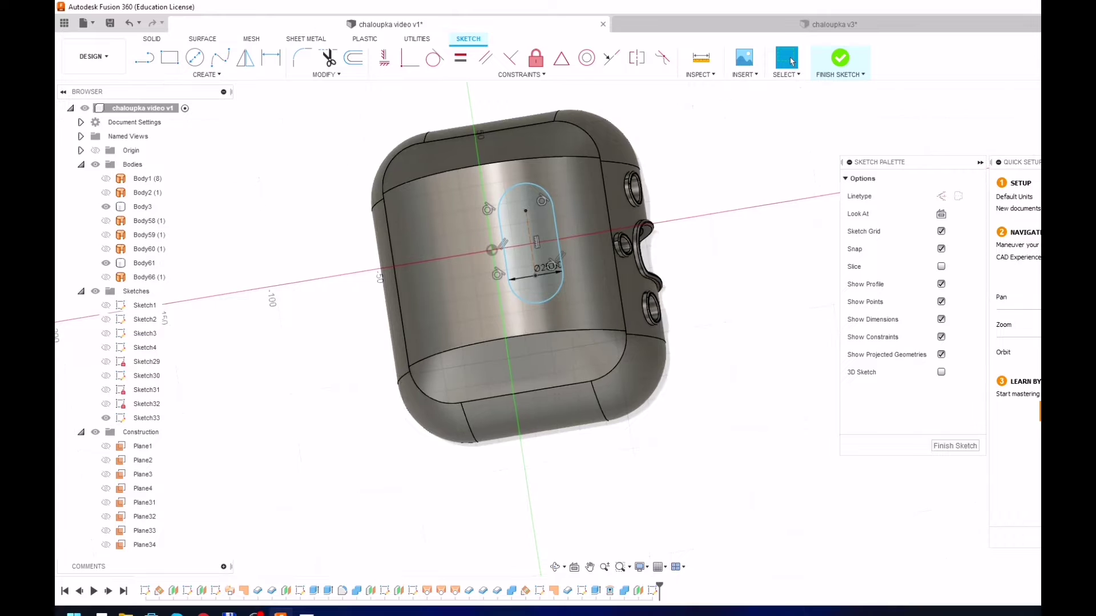
click(268, 60)
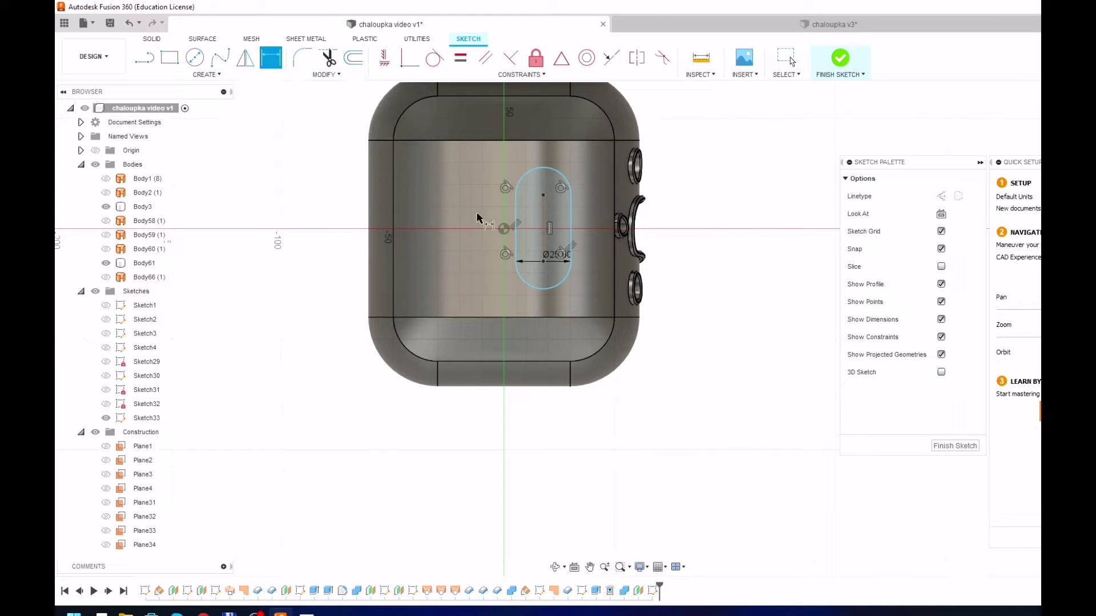
click(513, 229)
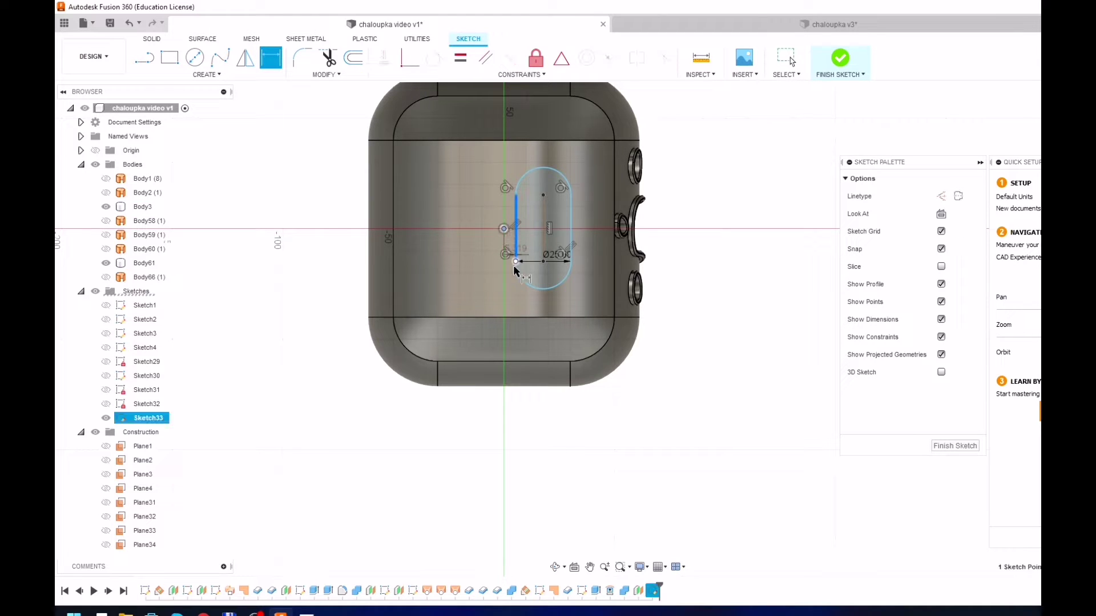
click(514, 295)
text(10)
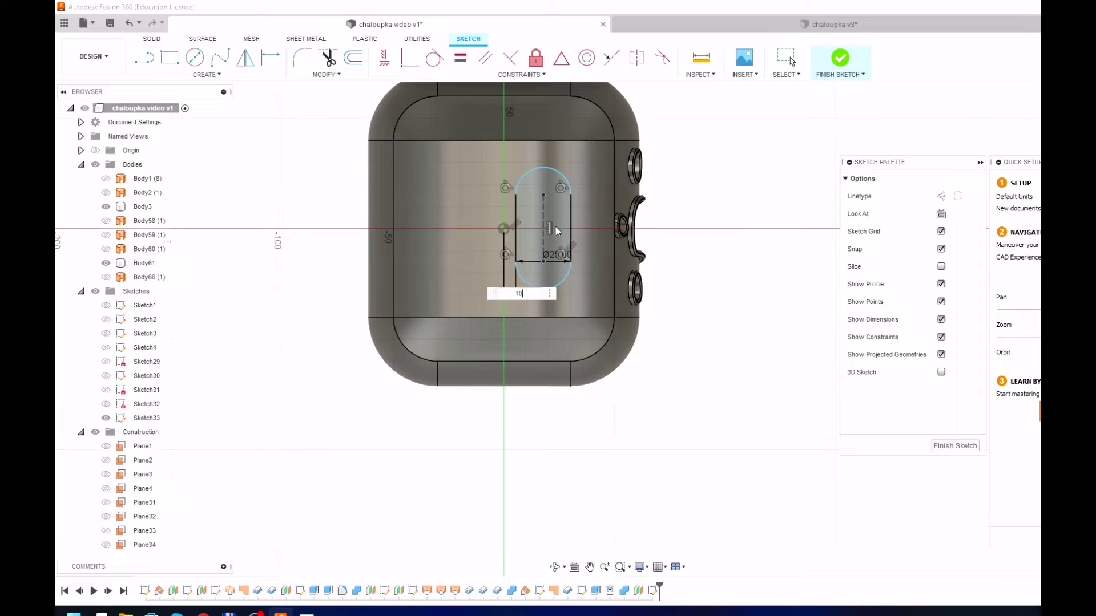
key(Return)
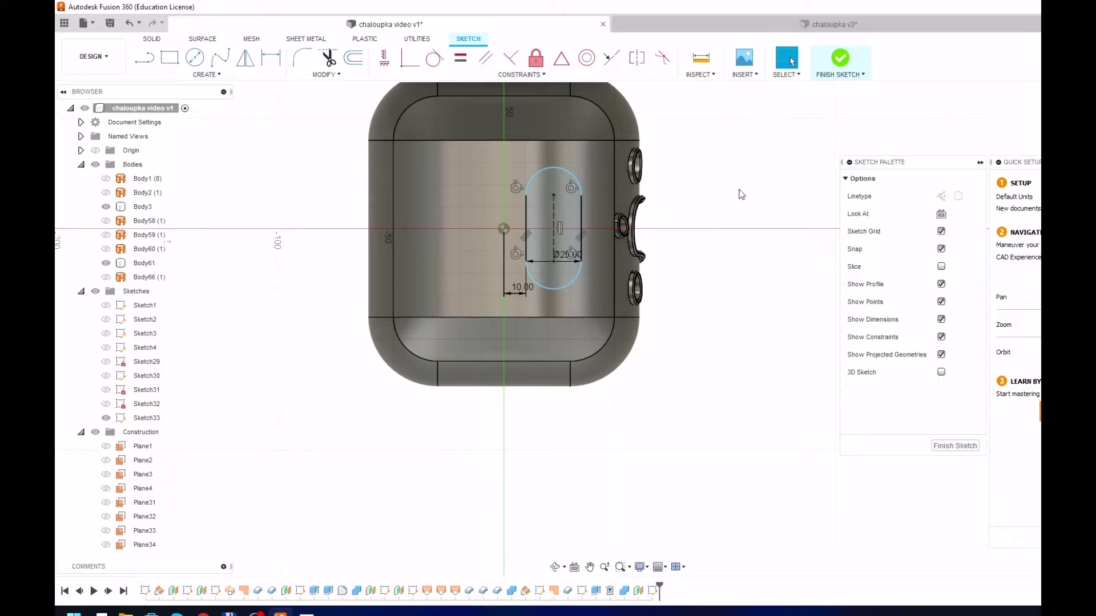
shift+middle_drag(726, 275, 711, 227)
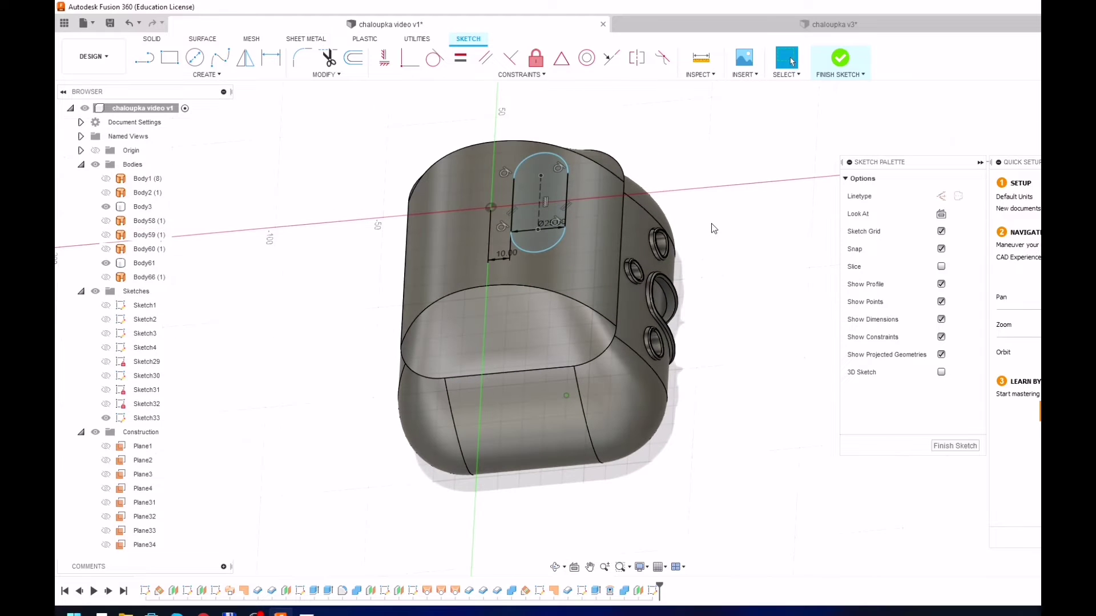
- Extrude the slot profile 25 mm upward, starting from the roof face, into a post
click(833, 64)
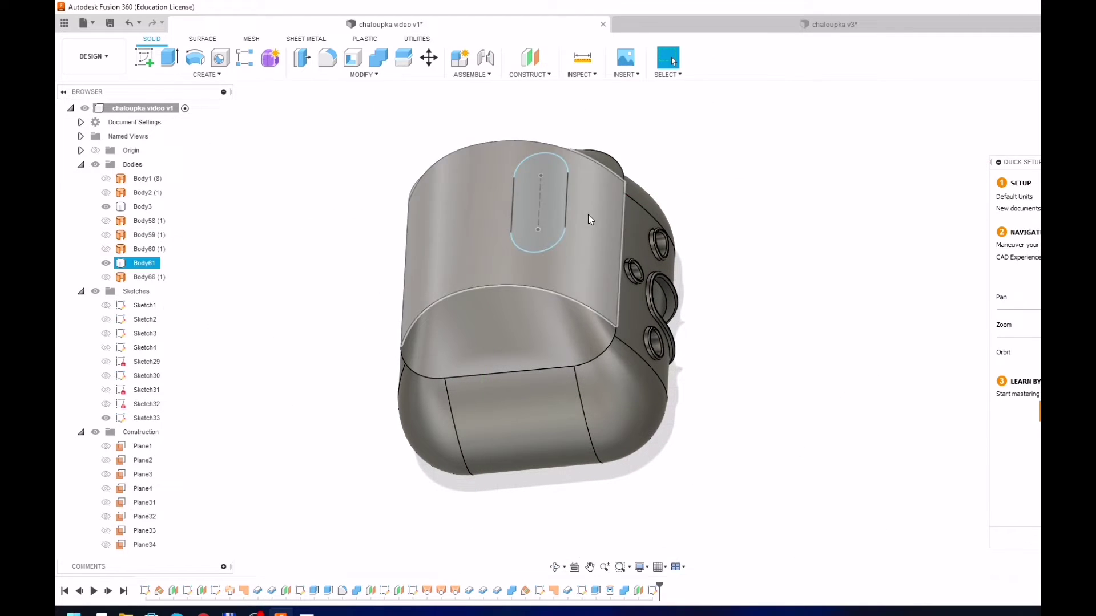
click(550, 197)
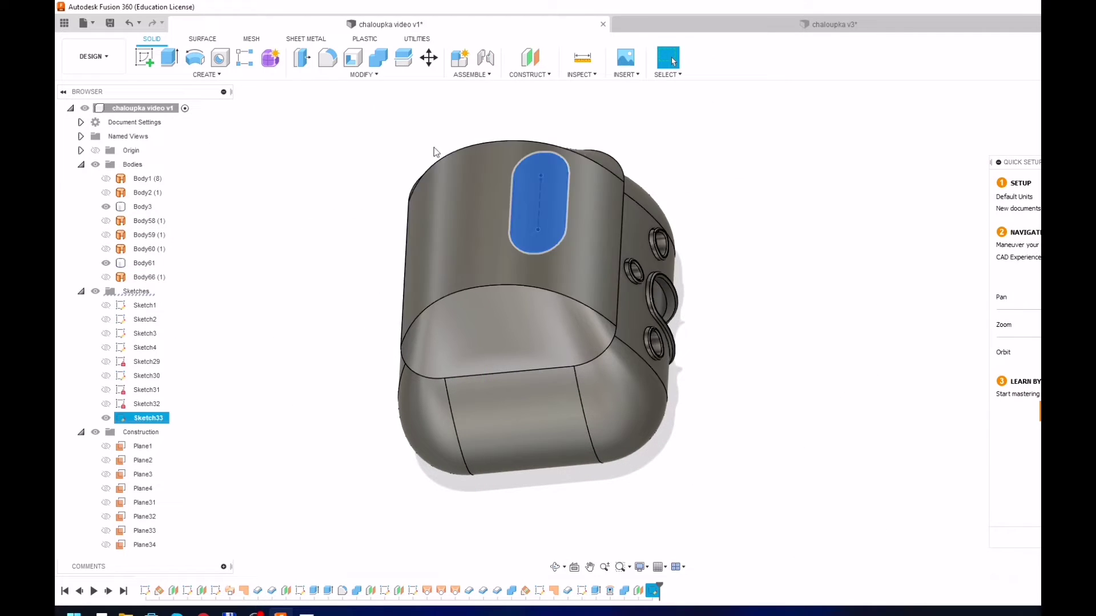
click(164, 65)
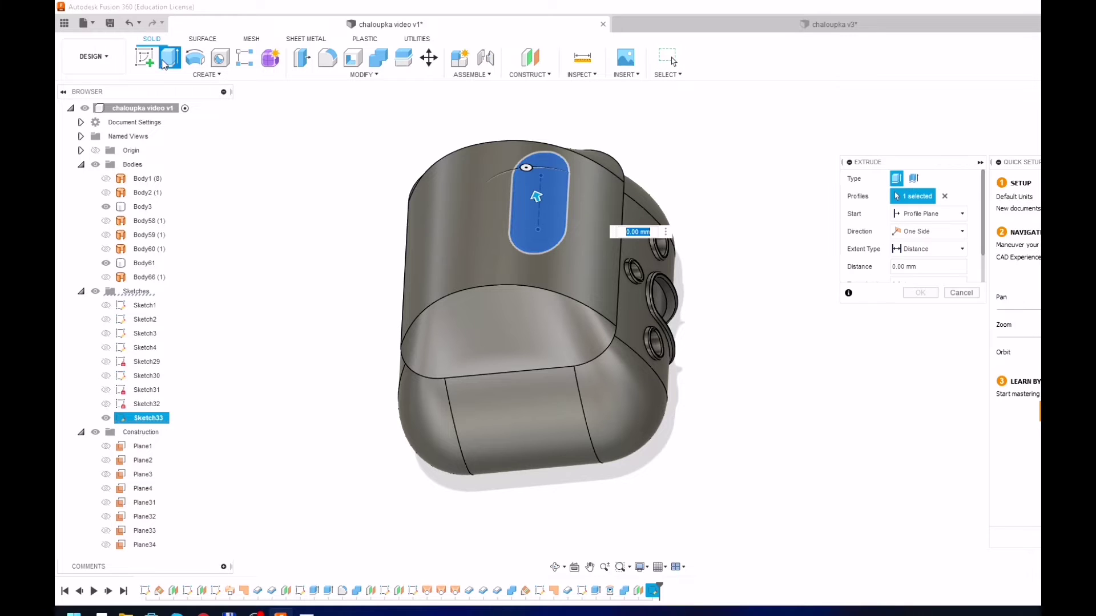
click(912, 216)
click(908, 238)
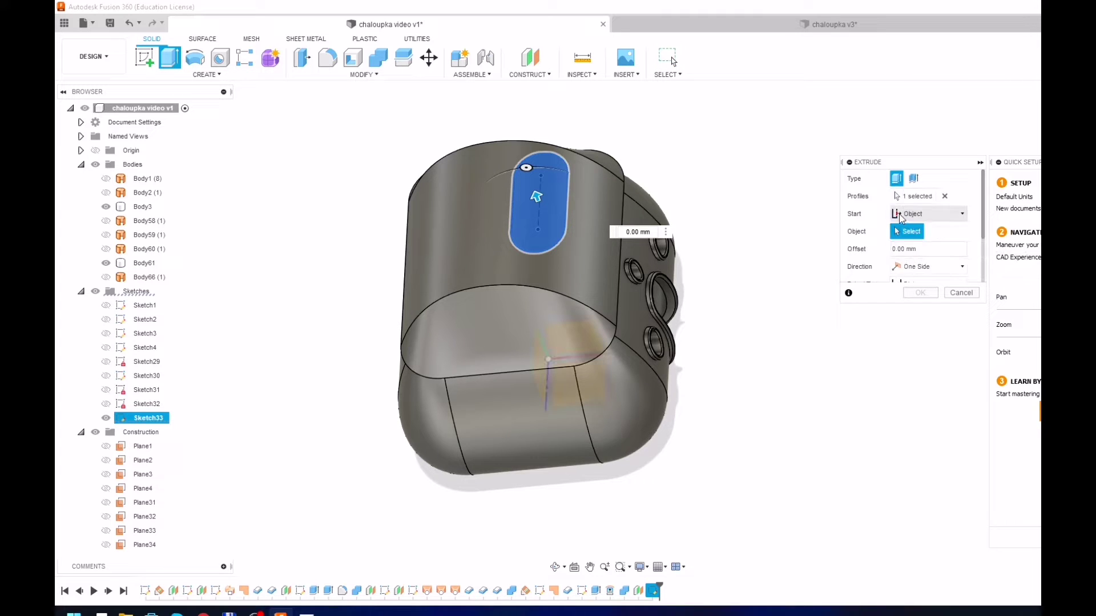
click(593, 261)
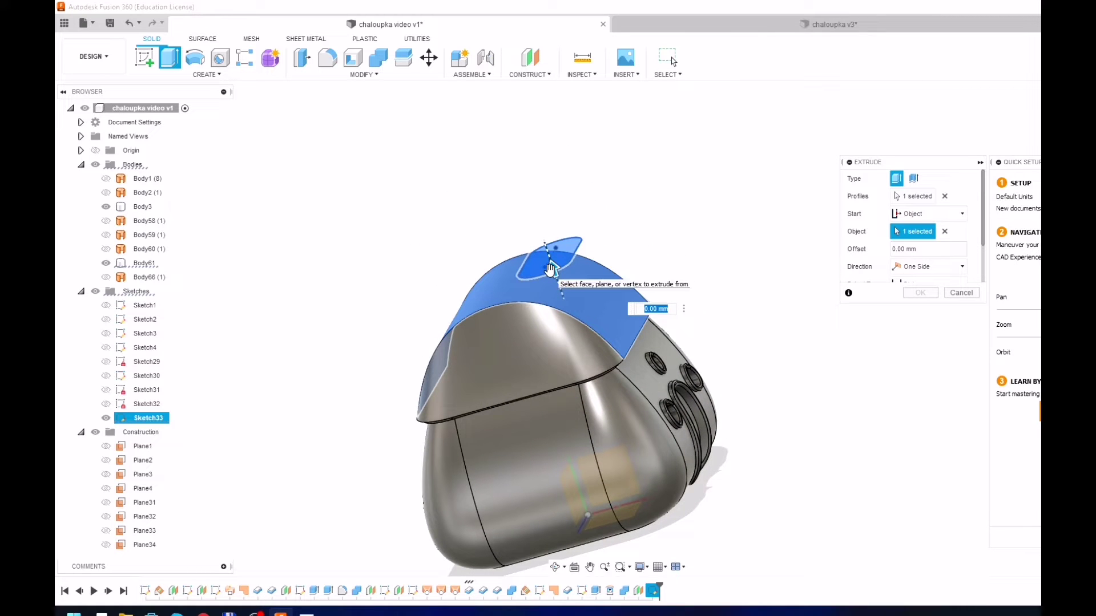
drag(545, 242, 542, 232)
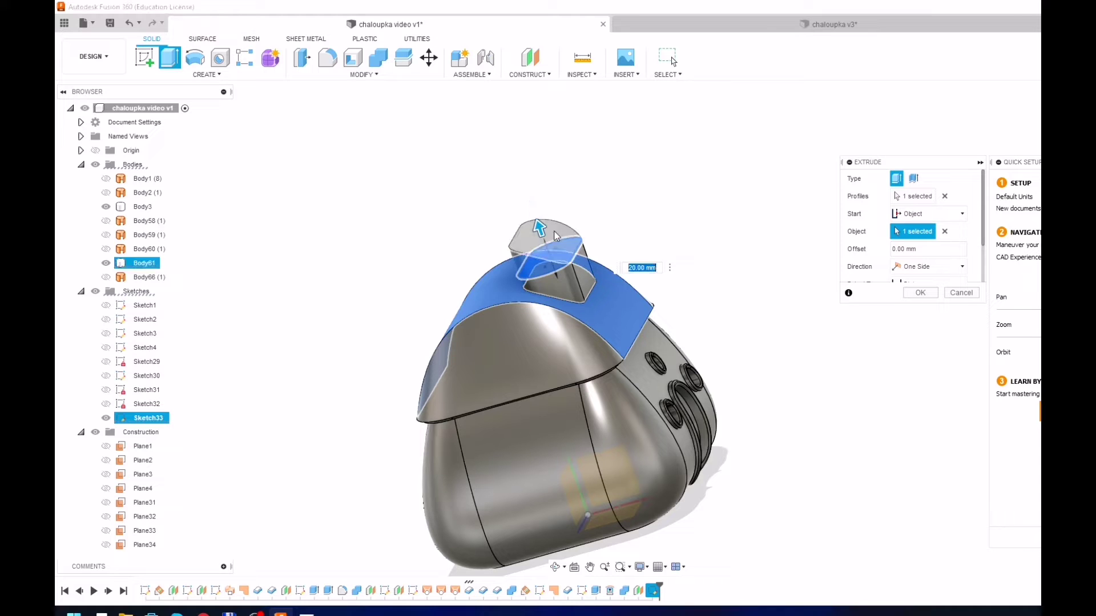
text(25)
key(Return)
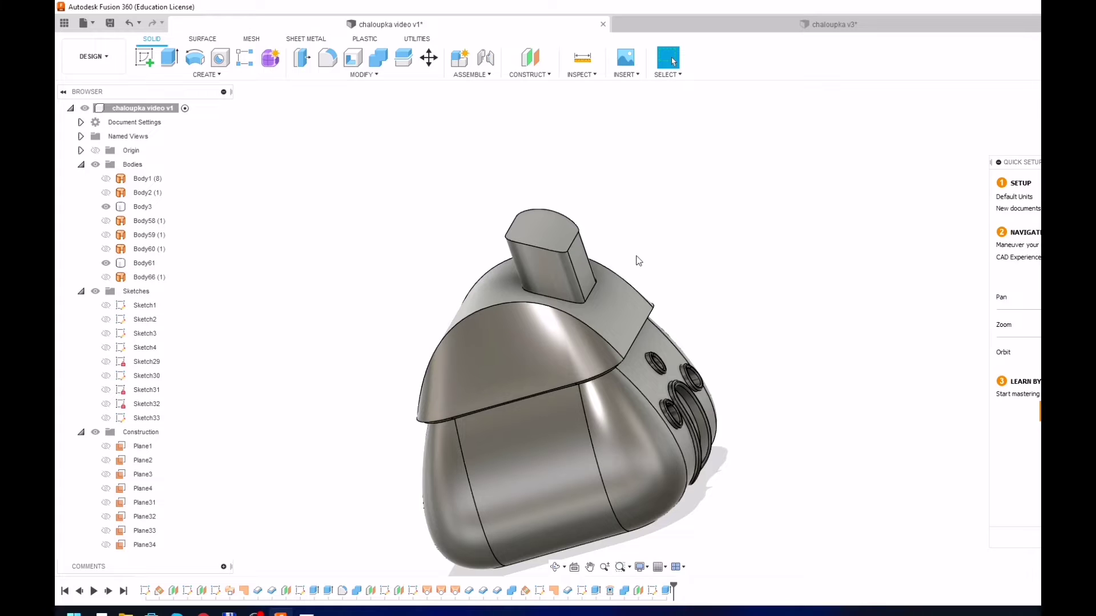
shift+middle_drag(652, 186, 666, 227)
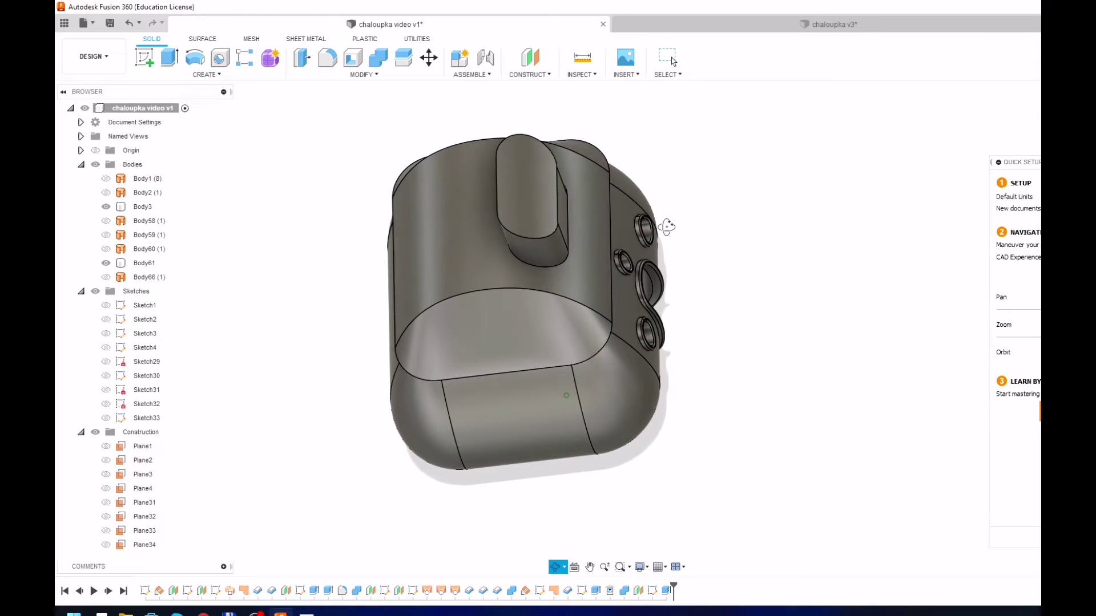
- Create a plane at an angle hinged on the roof's top edge
click(529, 60)
click(530, 74)
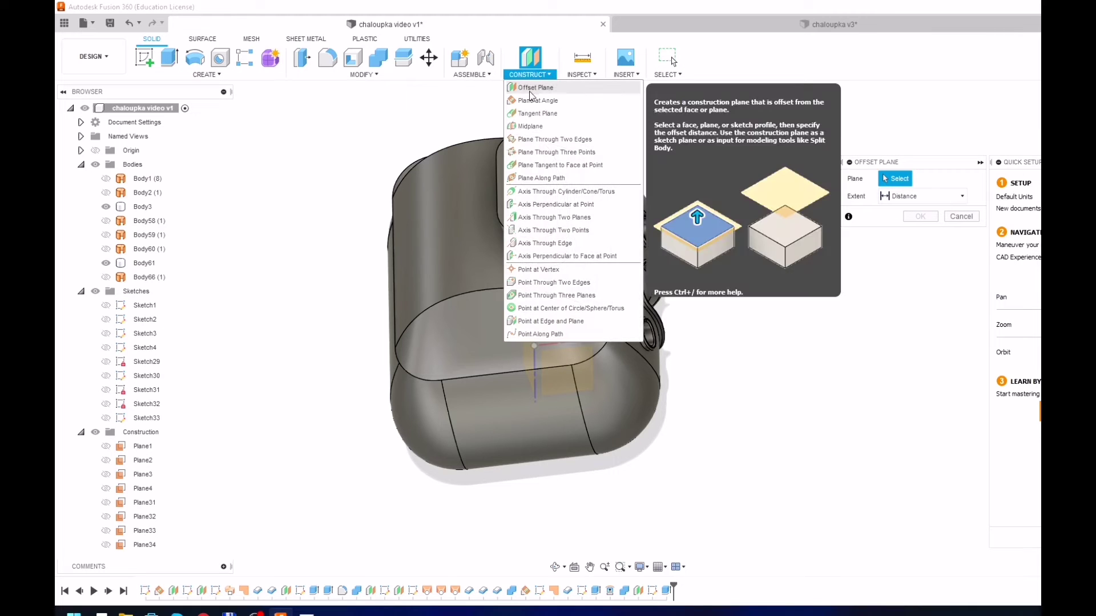
click(532, 103)
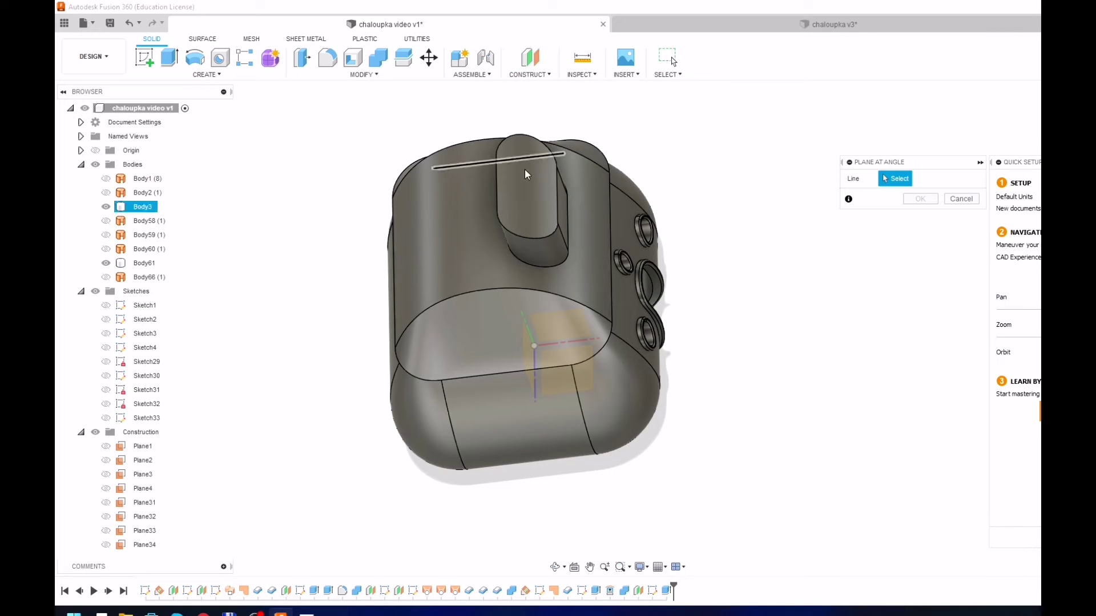
click(498, 174)
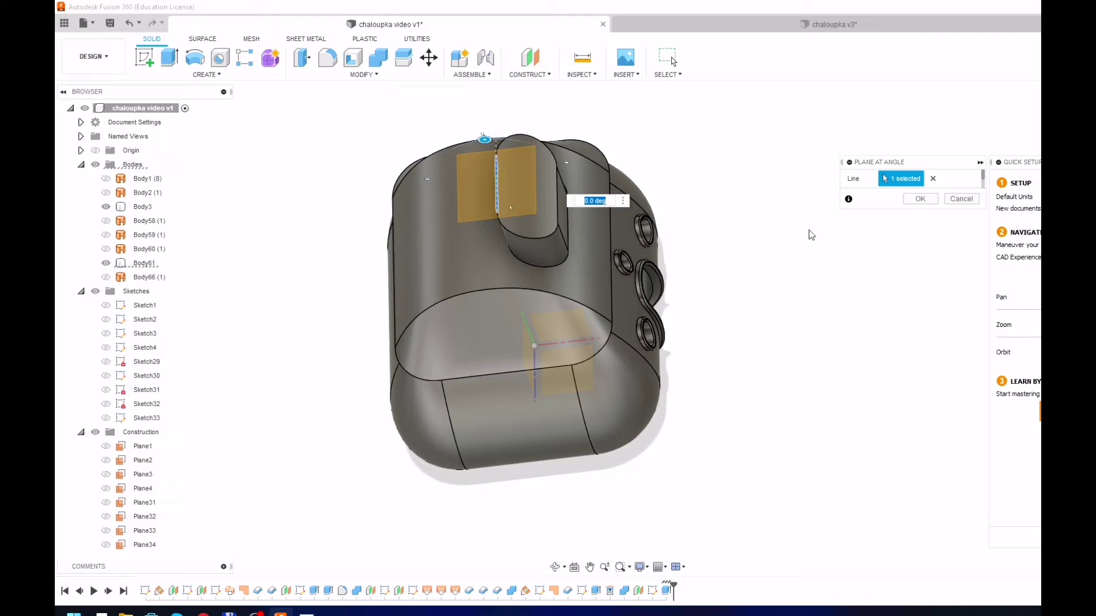
click(918, 199)
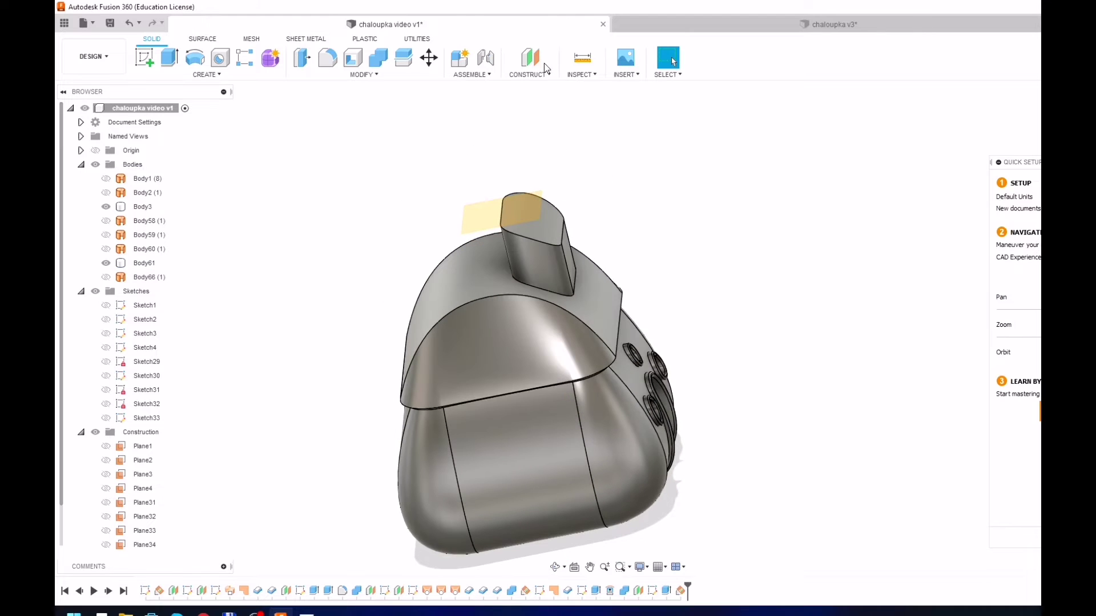
- Cancel the extra offset plane and start a new sketch on the post's top face
click(537, 68)
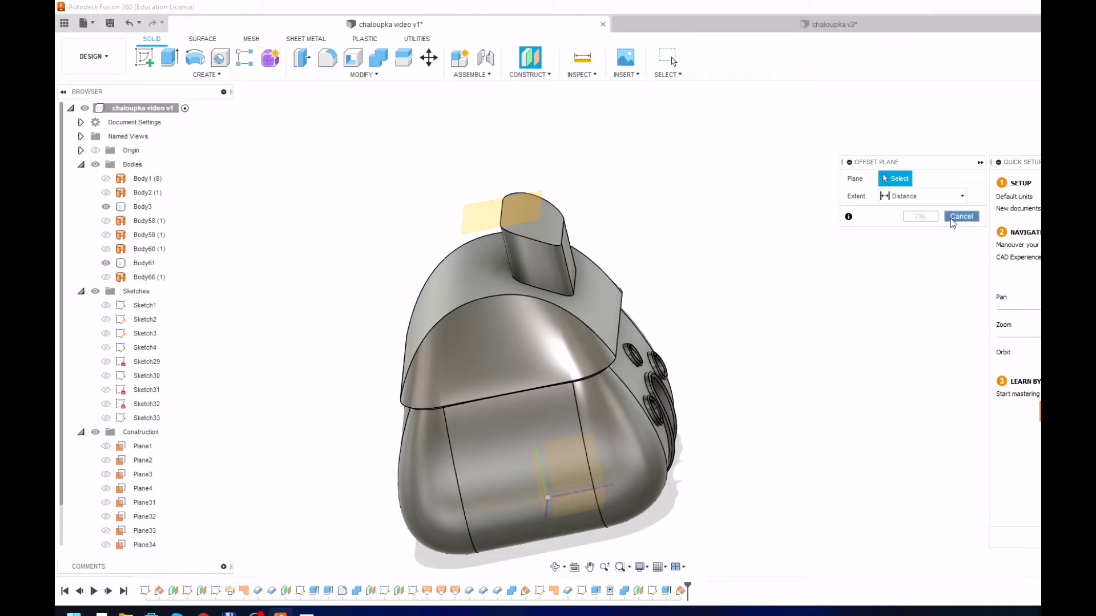
click(961, 217)
click(529, 74)
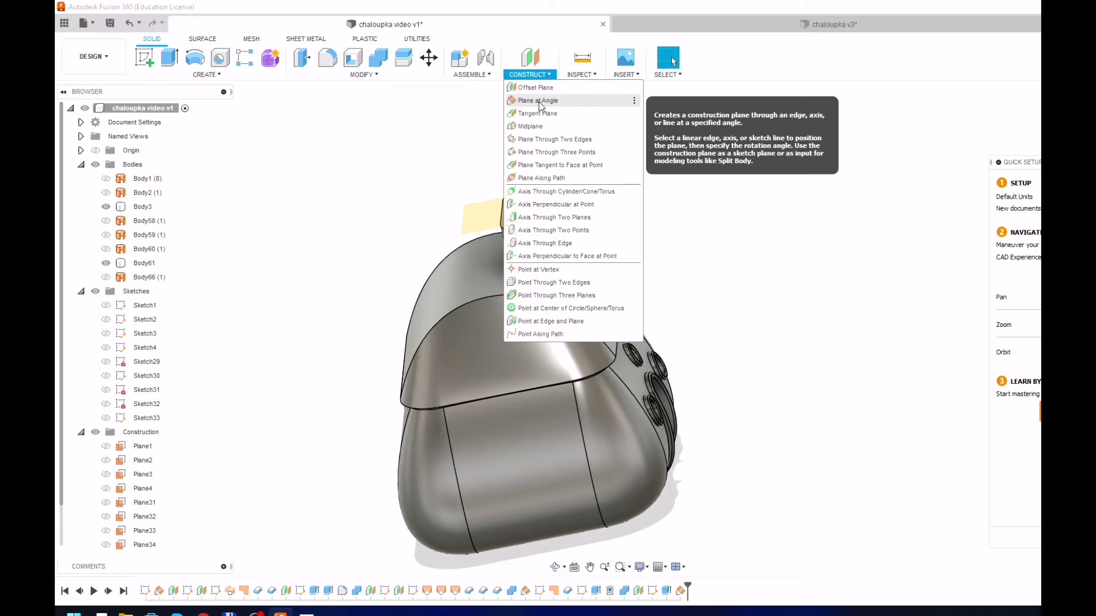
key(Escape)
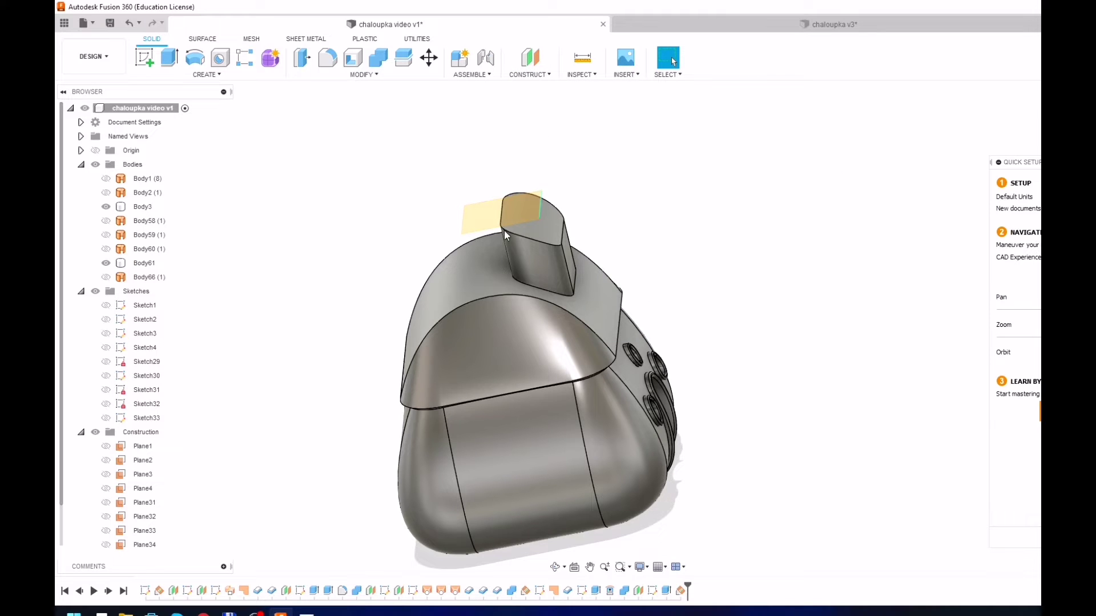
shift+middle_drag(479, 188, 462, 153)
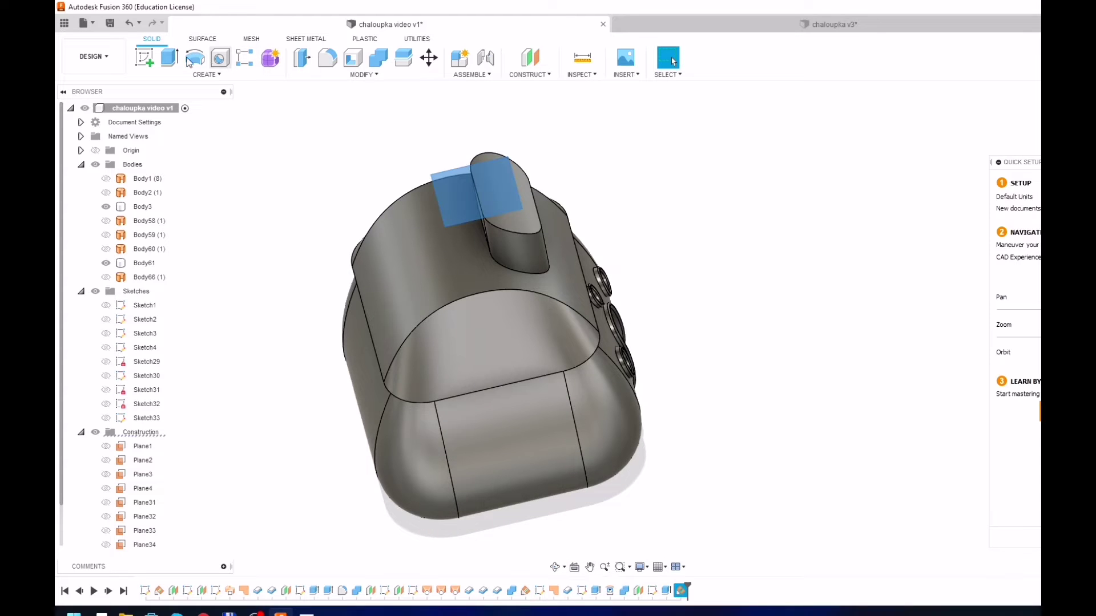
click(143, 57)
- Start a center-to-center slot on the post's top face with a 30 mm length
click(518, 265)
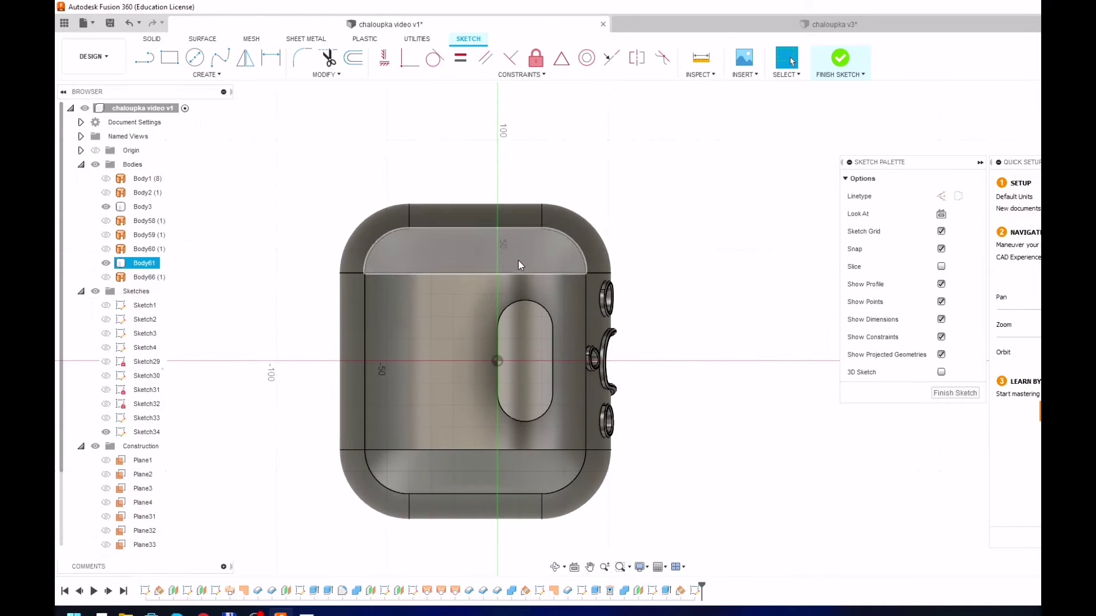
click(206, 74)
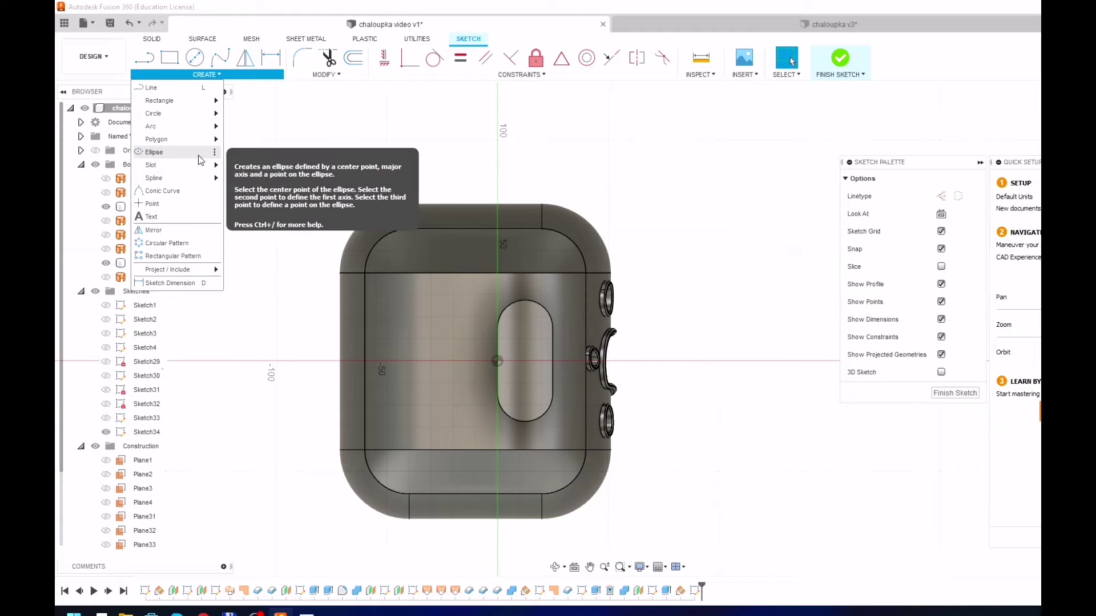
click(251, 164)
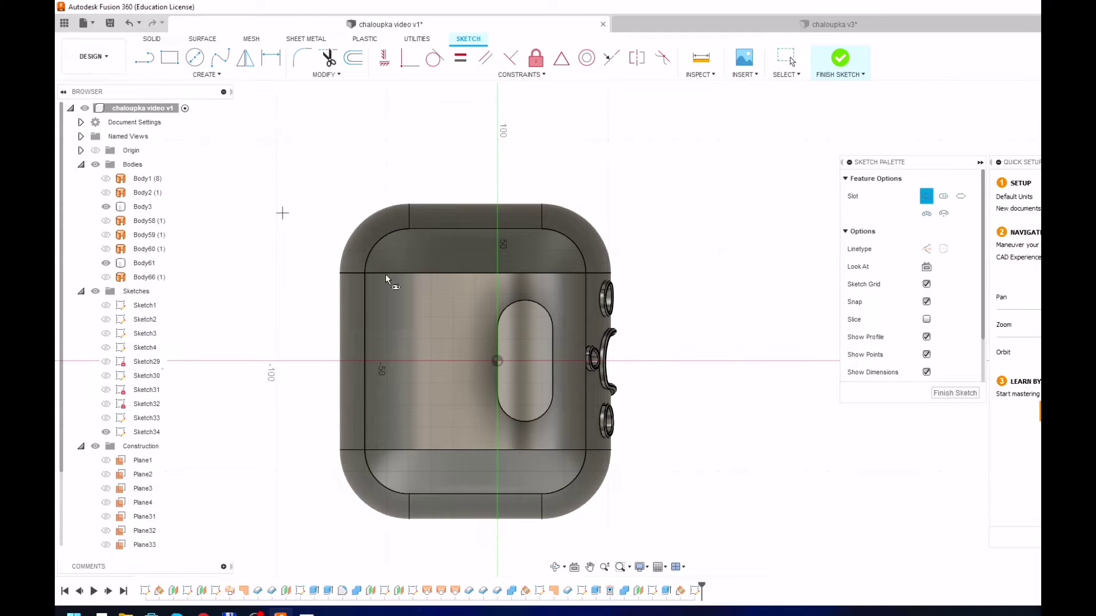
scroll(460, 300, up, 2)
scroll(464, 298, up, 3)
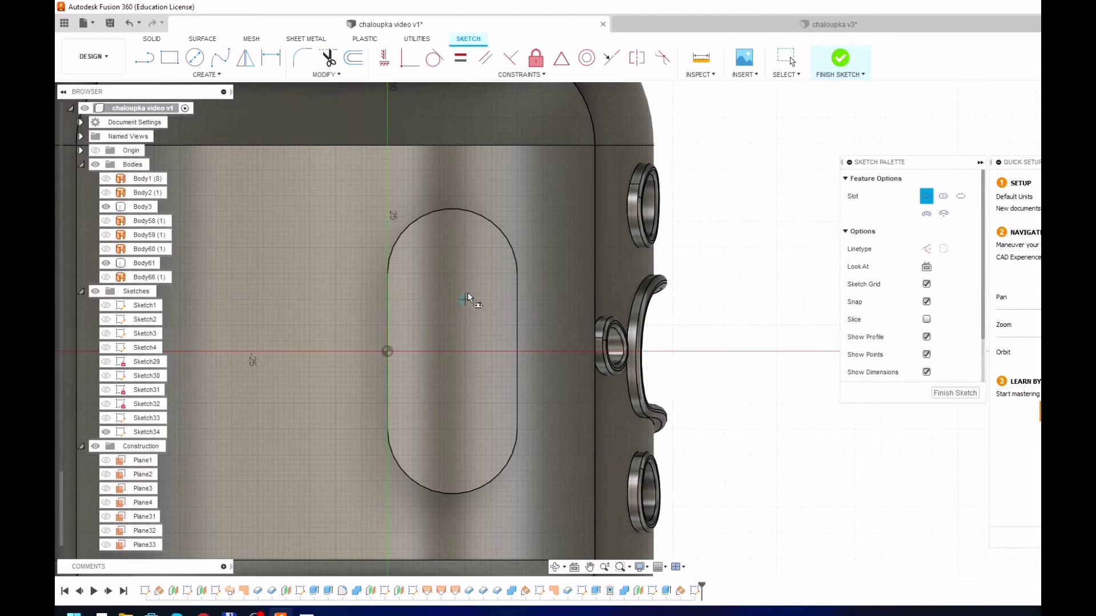
click(456, 259)
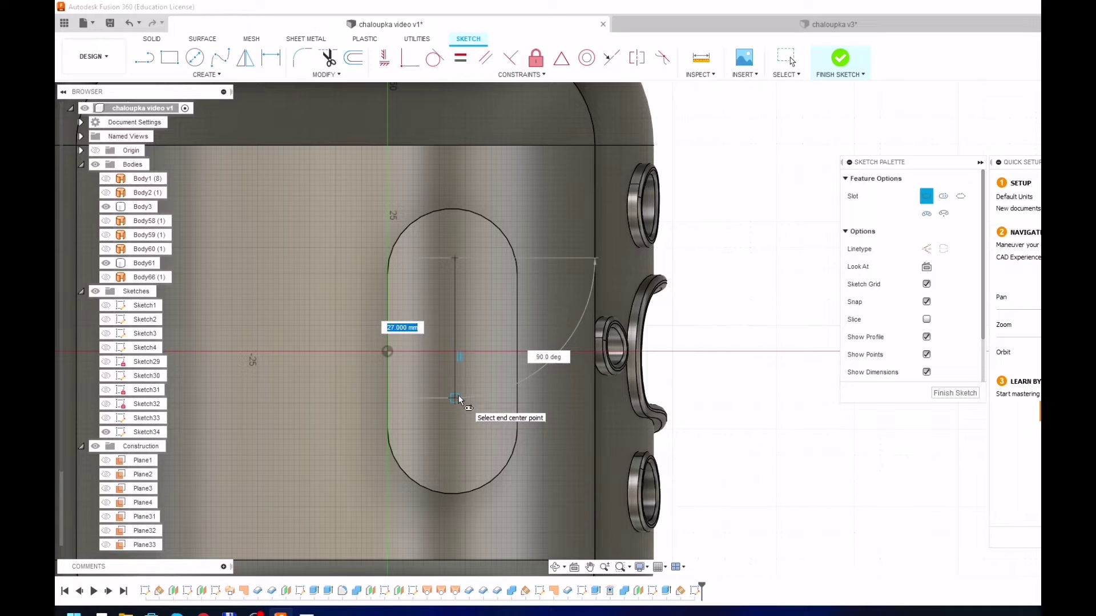
text(30)
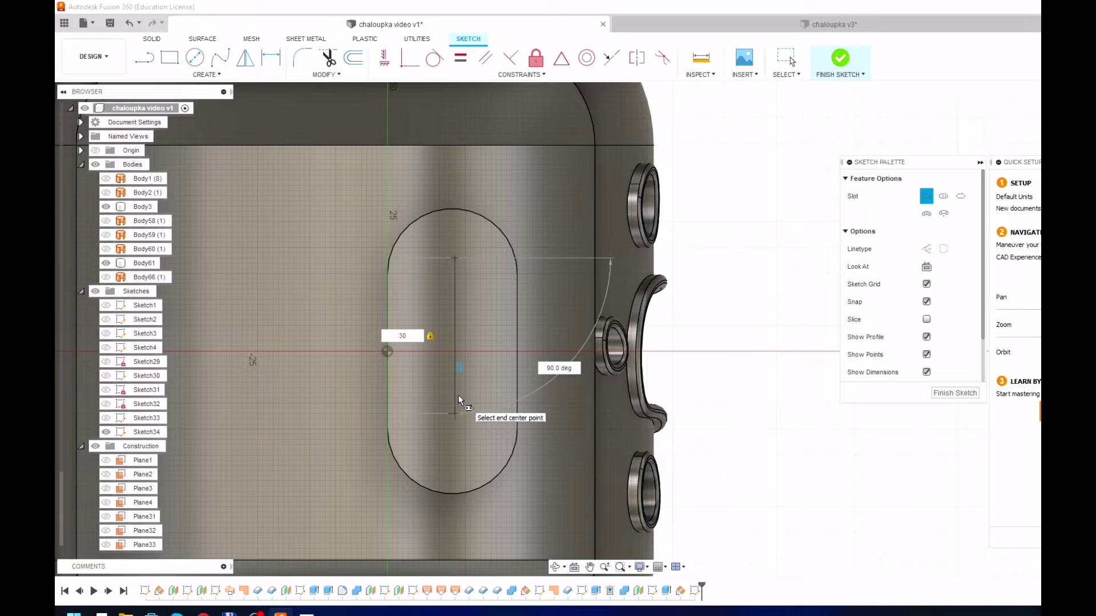
key(Return)
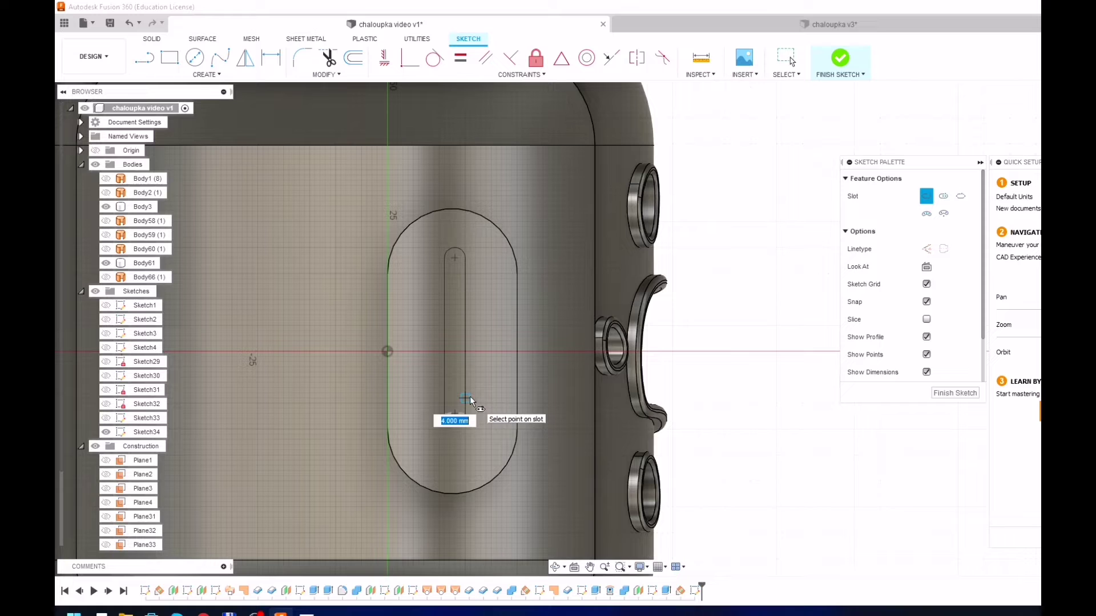
- Set the slot width to 7 mm and finish the slot
key(Tab)
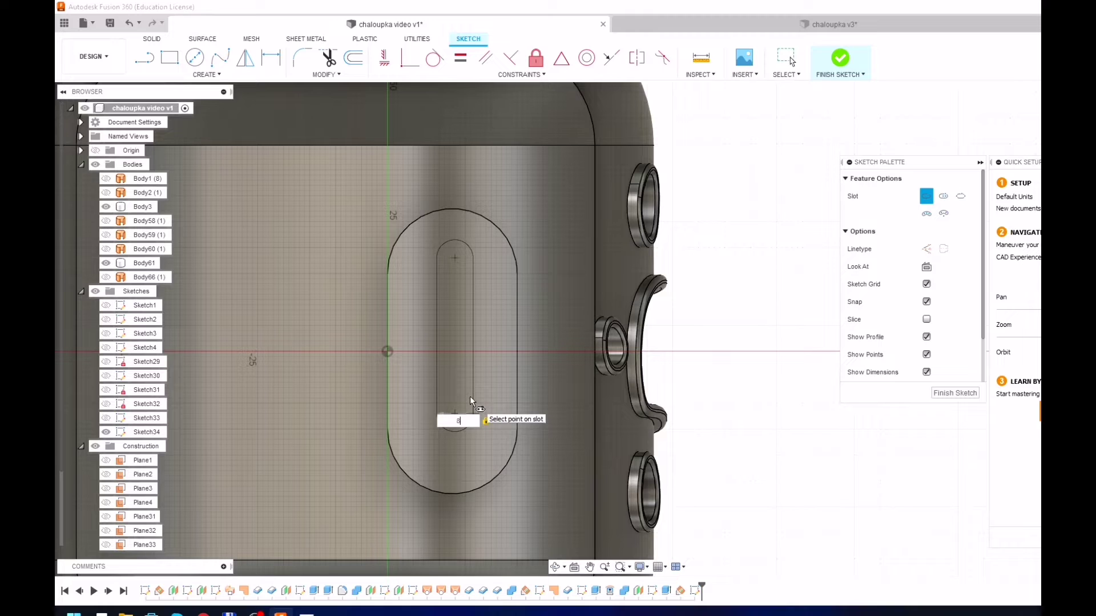
text(8)
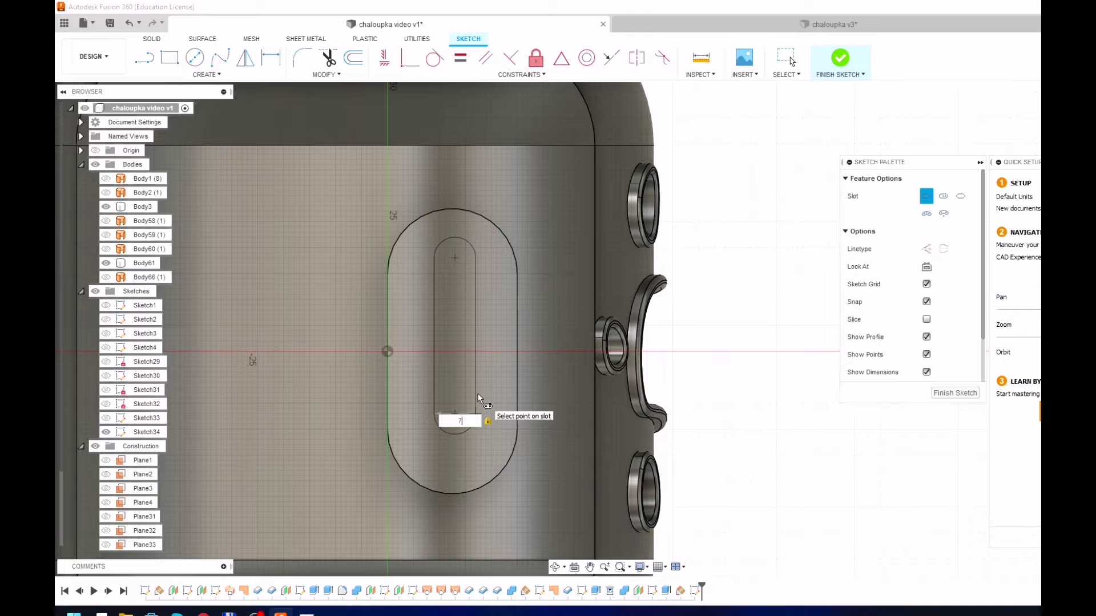
text(7)
key(Return)
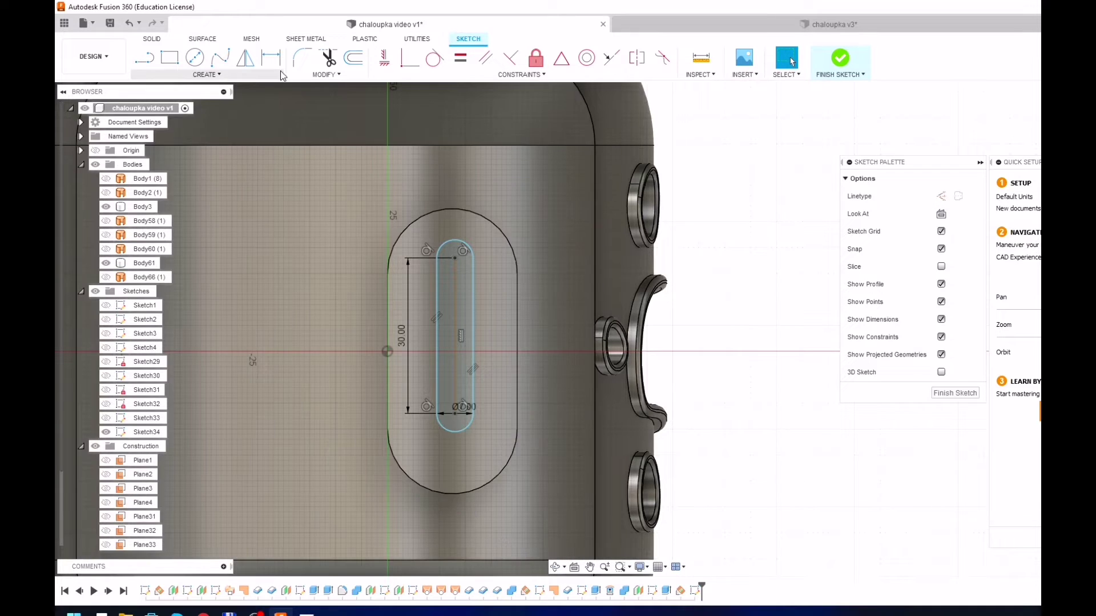
key(l)
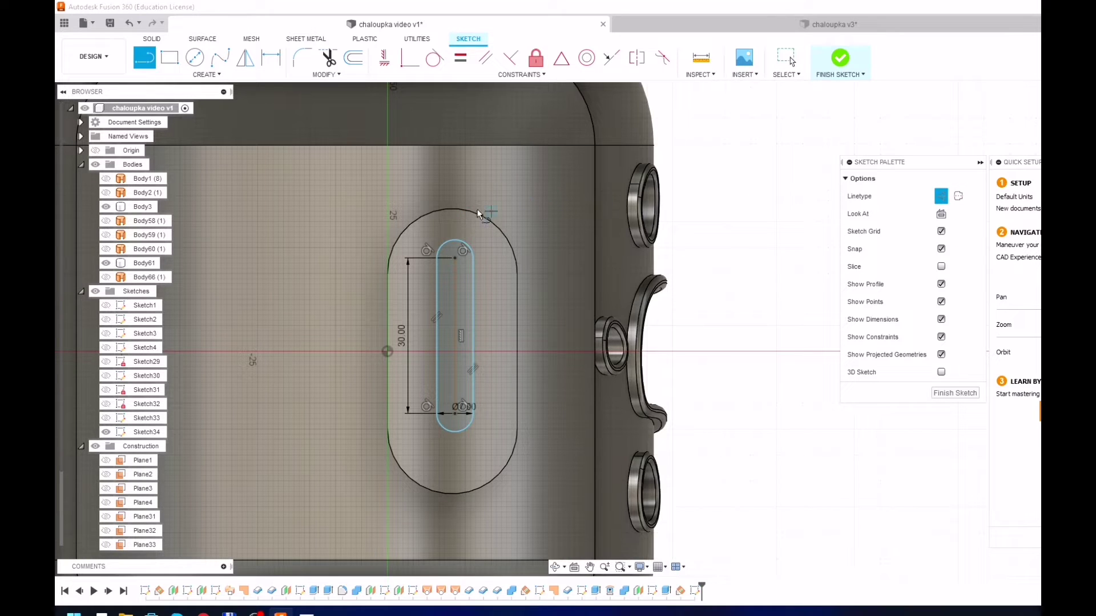
scroll(457, 208, up, 5)
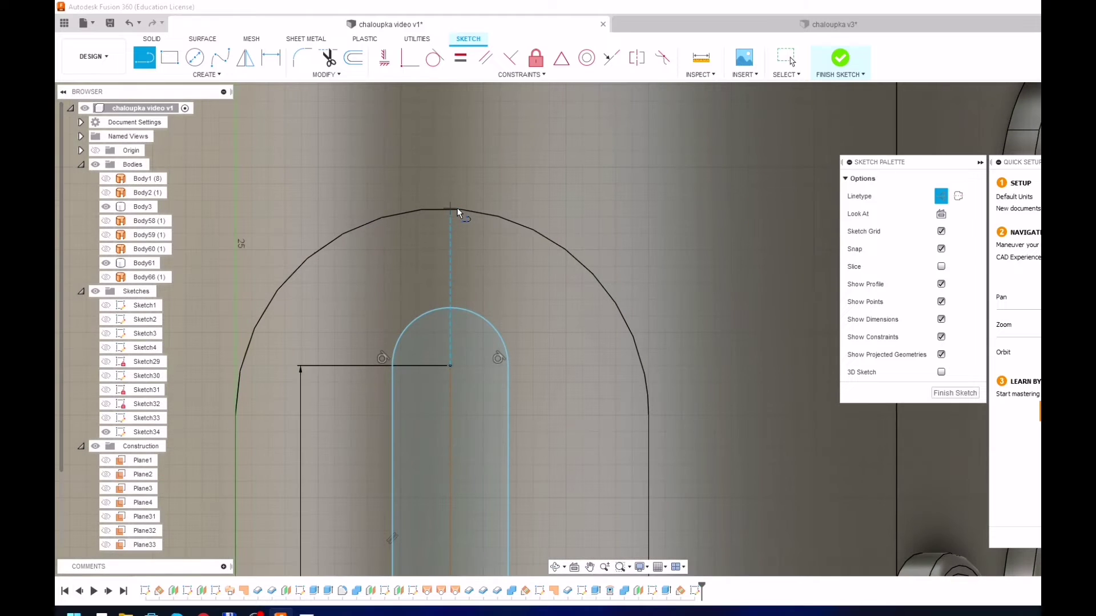
key(Escape)
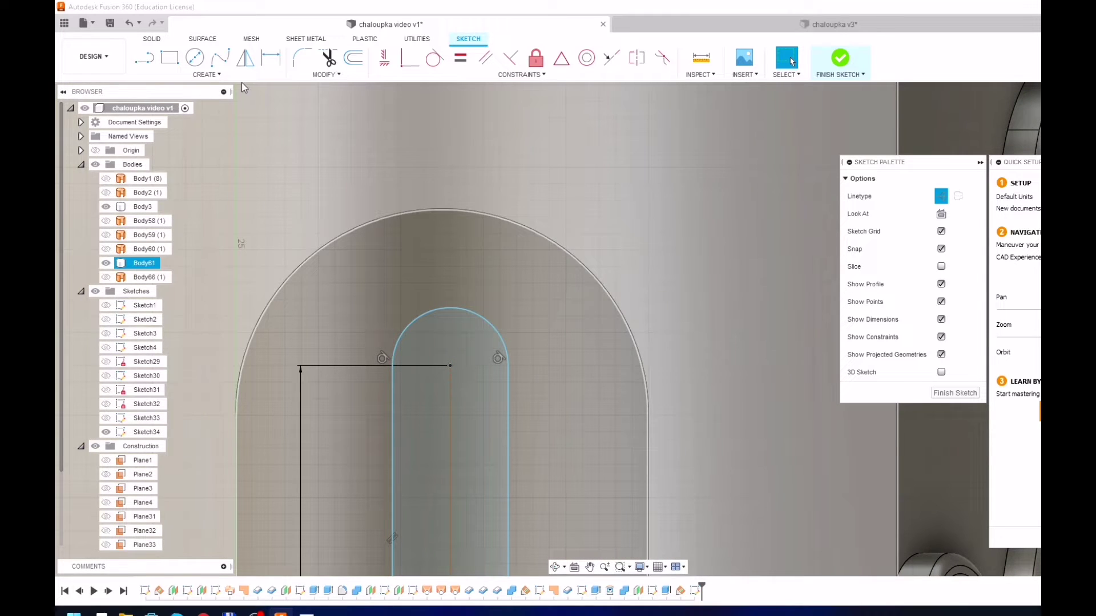
- Project the post's top and bottom arcs into the sketch
click(237, 76)
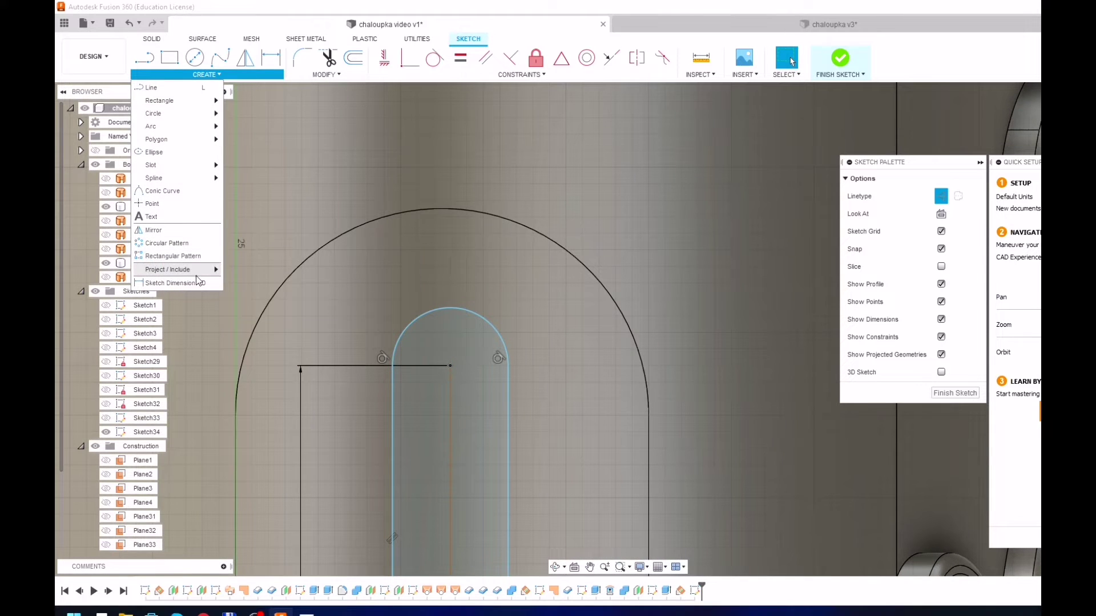
click(268, 264)
click(322, 247)
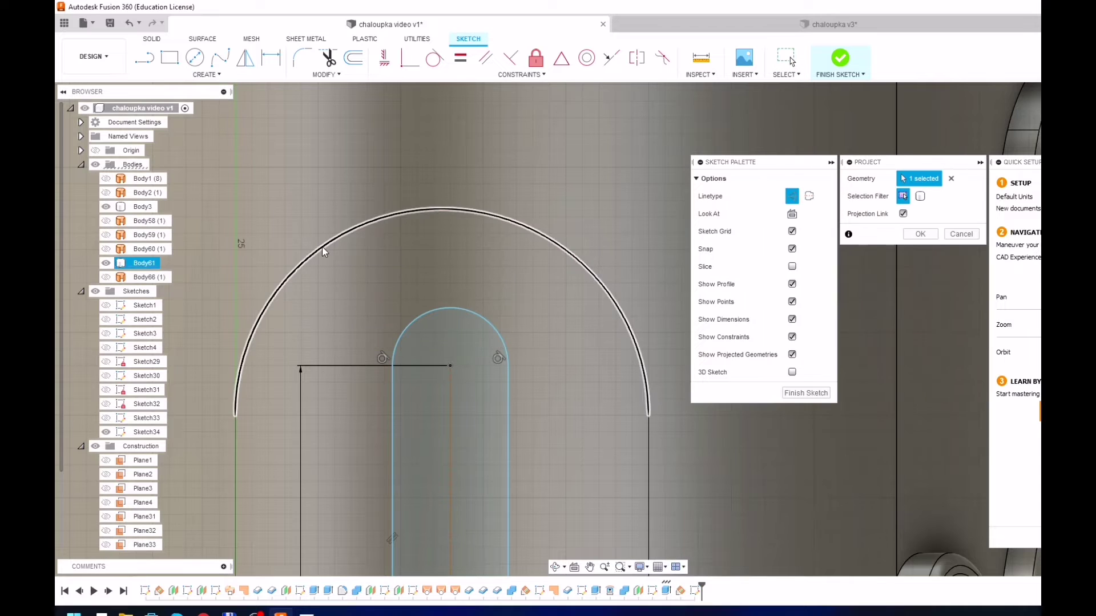
scroll(501, 225, down, 3)
scroll(489, 248, down, 2)
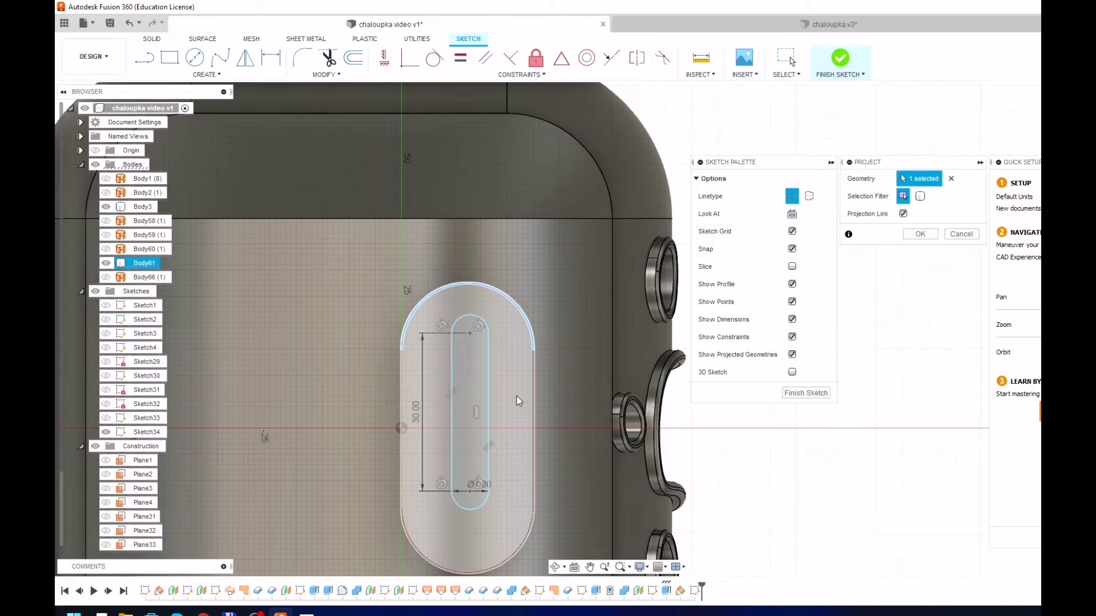
middle_drag(516, 397, 493, 314)
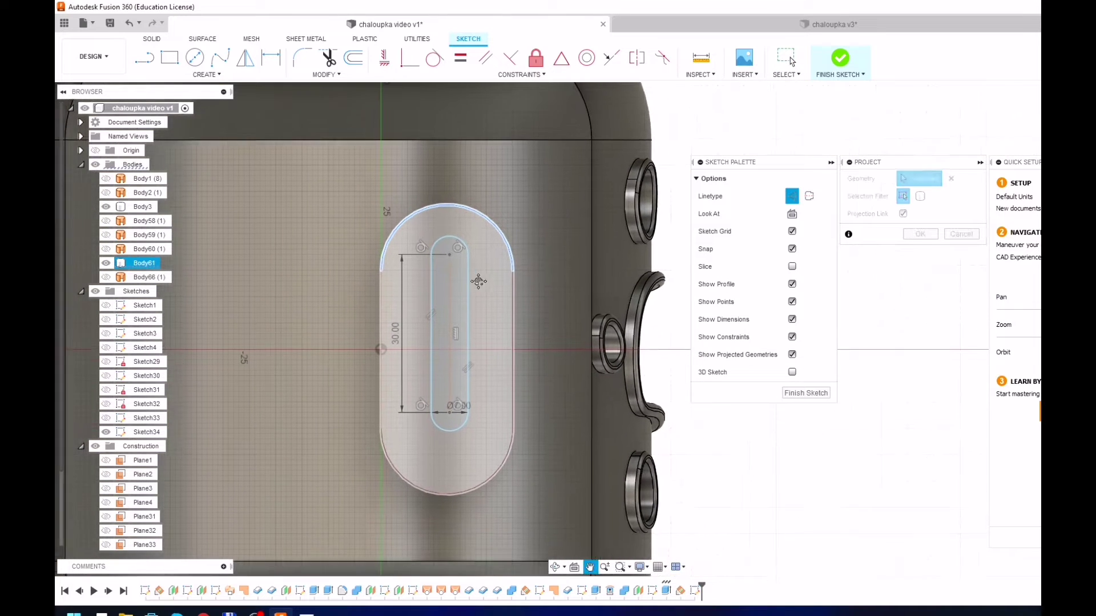
click(484, 480)
click(920, 234)
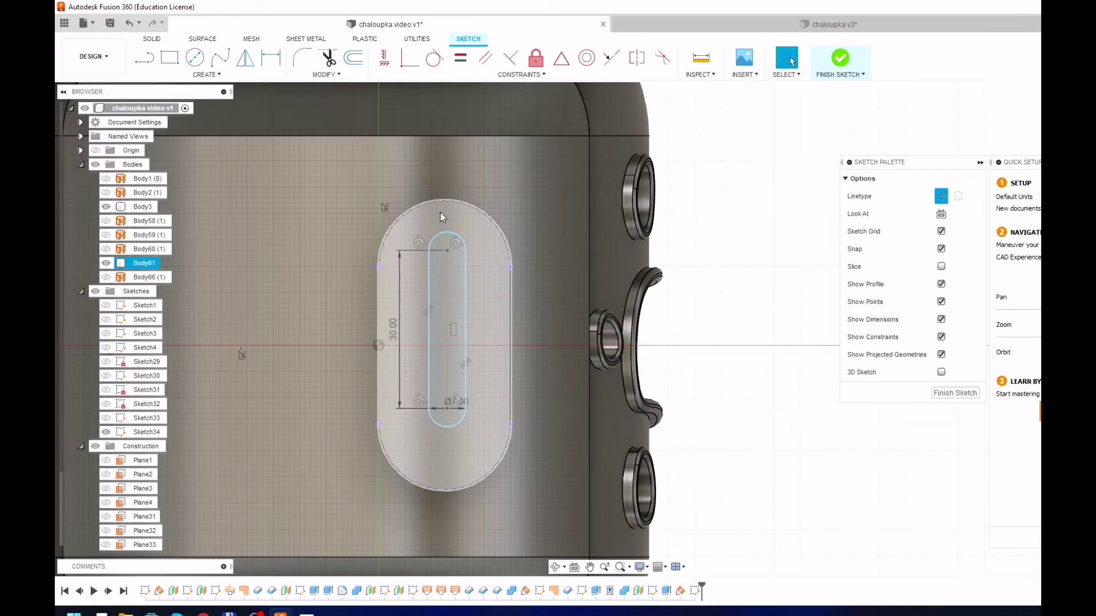
key(l)
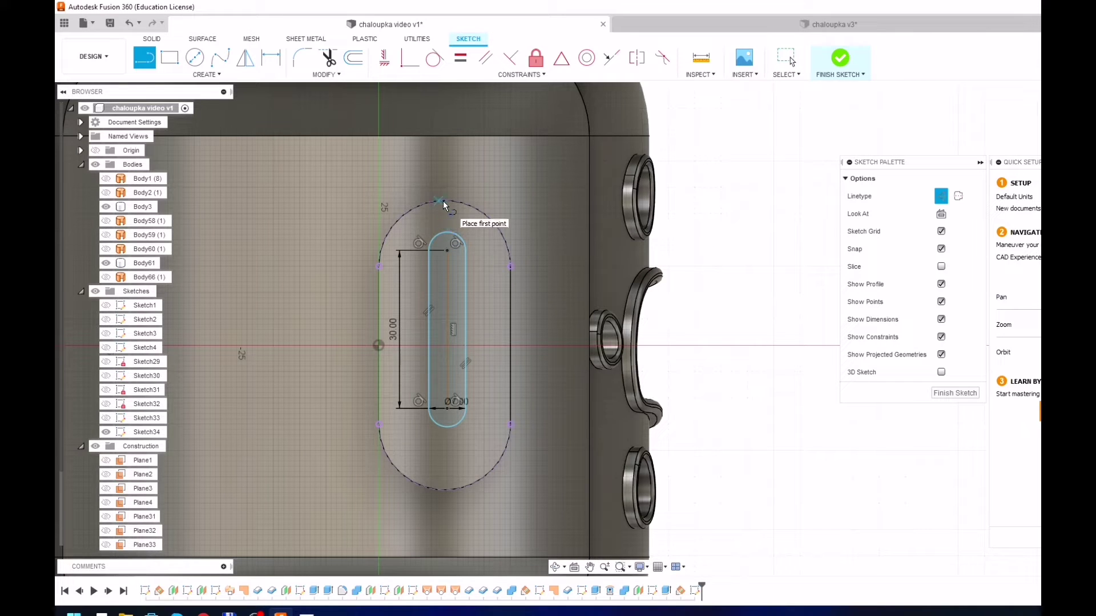
scroll(443, 204, up, 5)
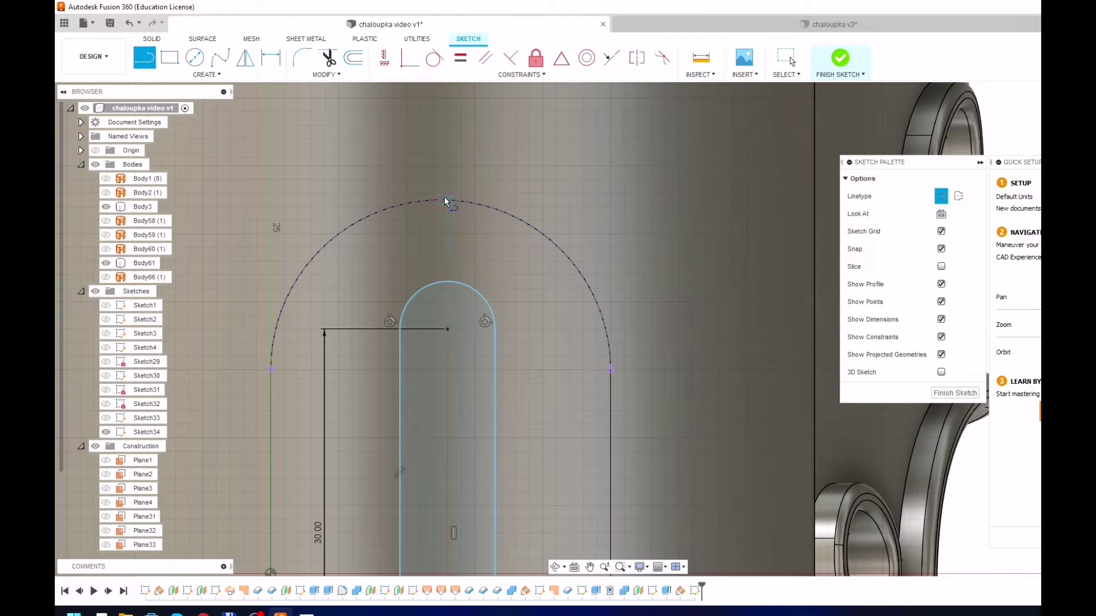
key(Escape)
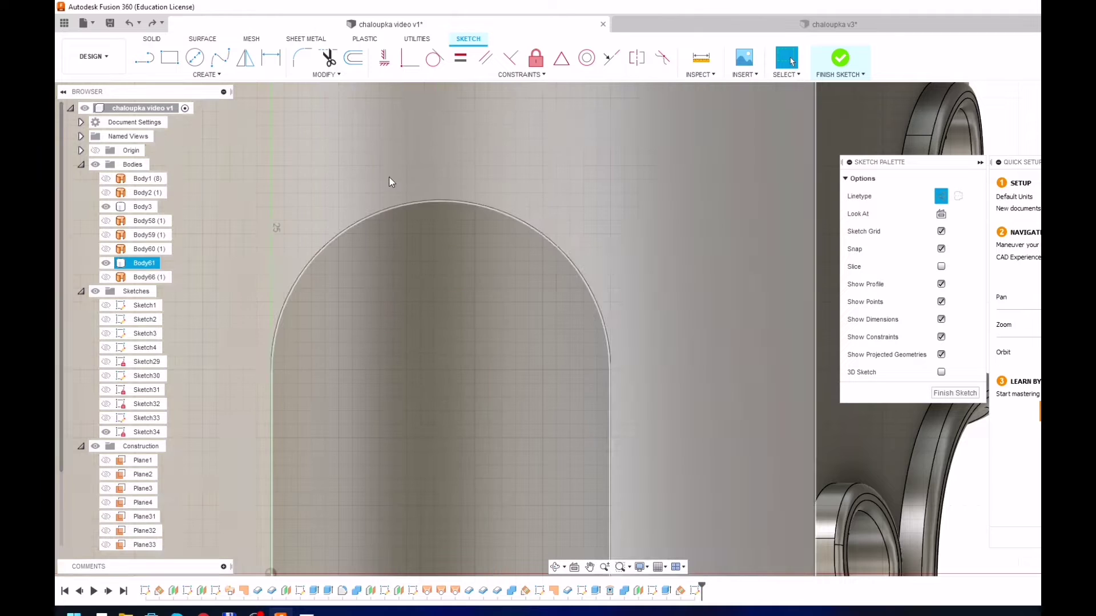
- Turn off construction linetype and project the post's top and bottom arcs again
scroll(416, 238, down, 2)
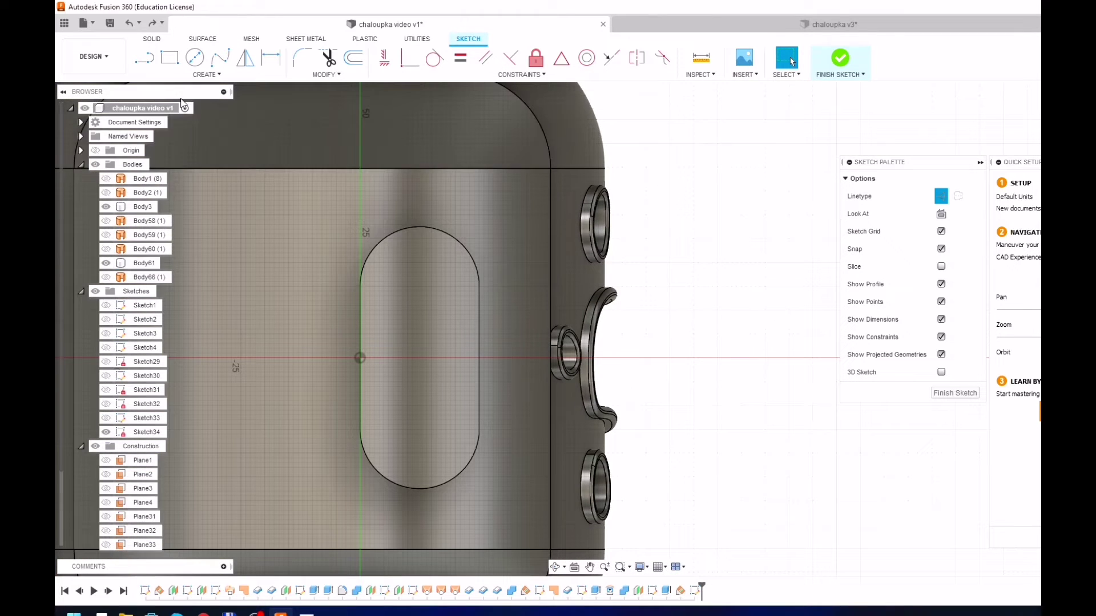
click(206, 75)
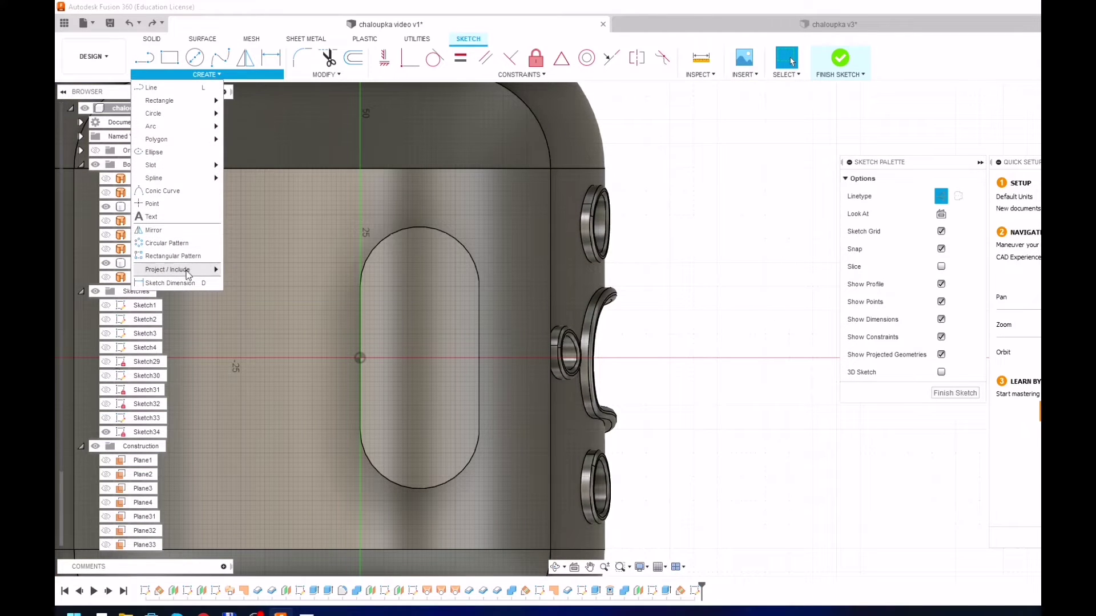
mouse_move(167, 270)
click(240, 269)
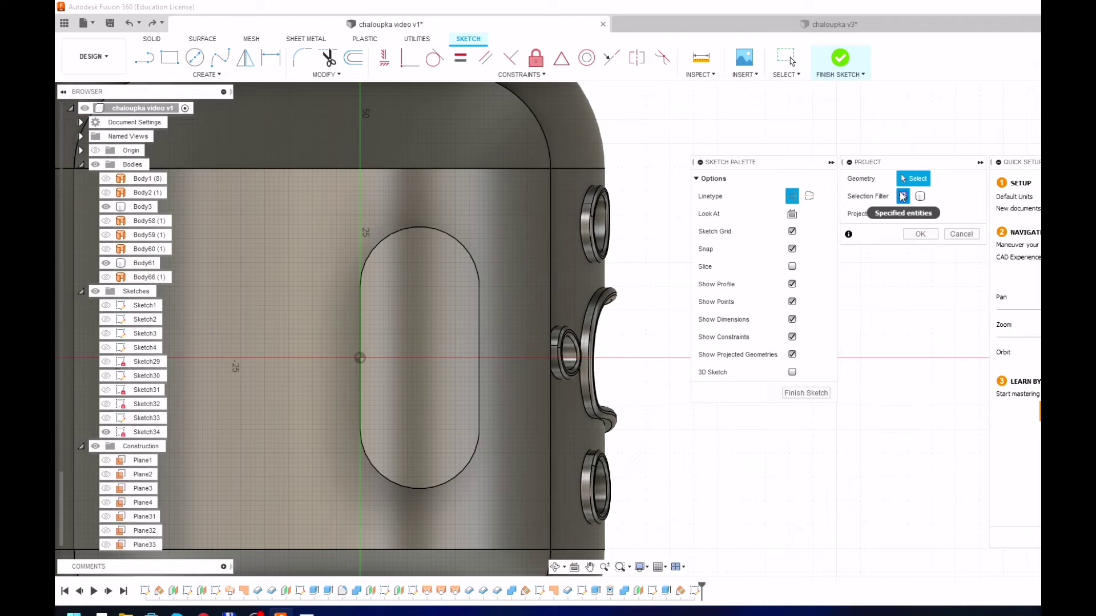
click(964, 235)
click(941, 196)
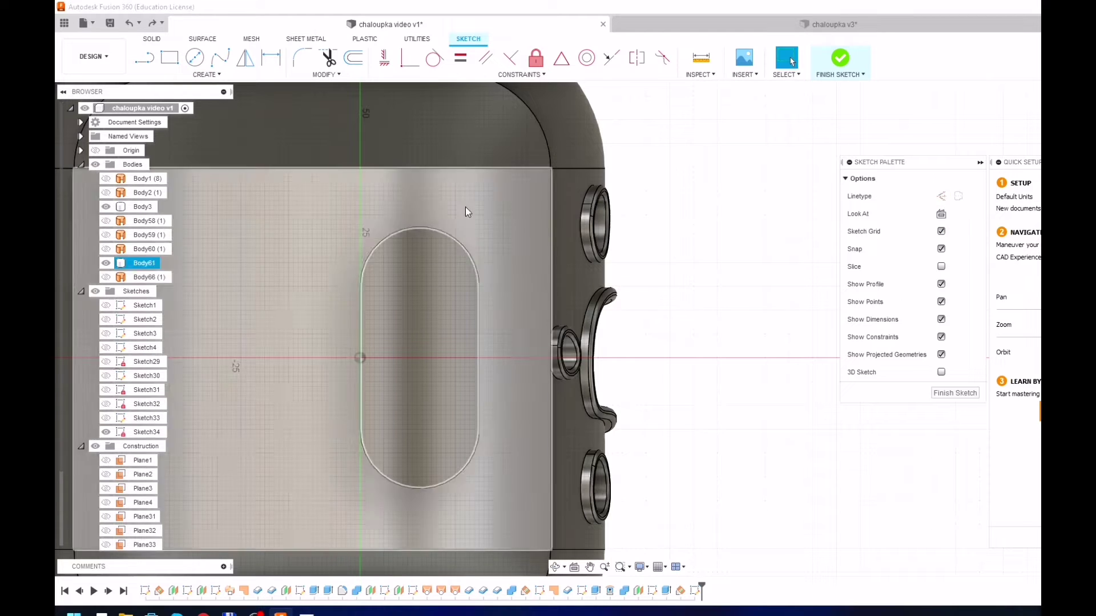
click(207, 74)
click(245, 269)
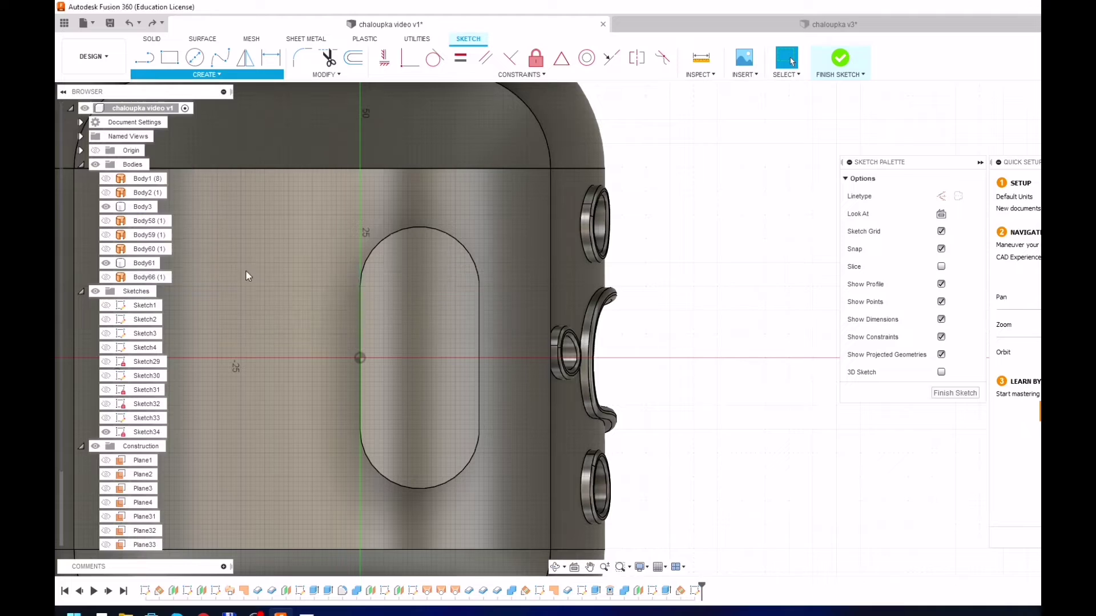
click(437, 233)
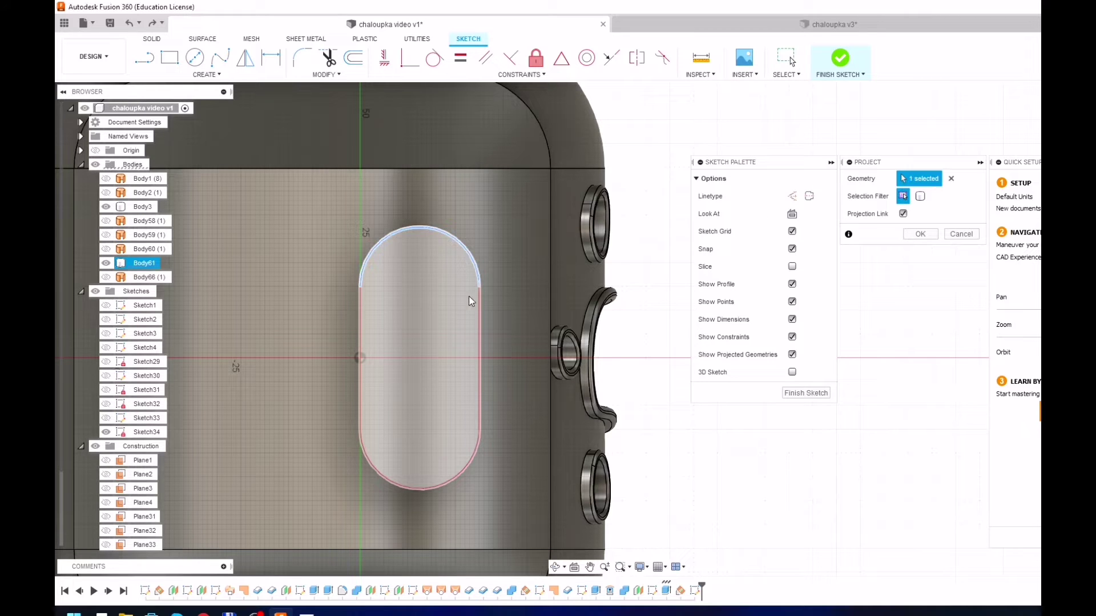
click(461, 481)
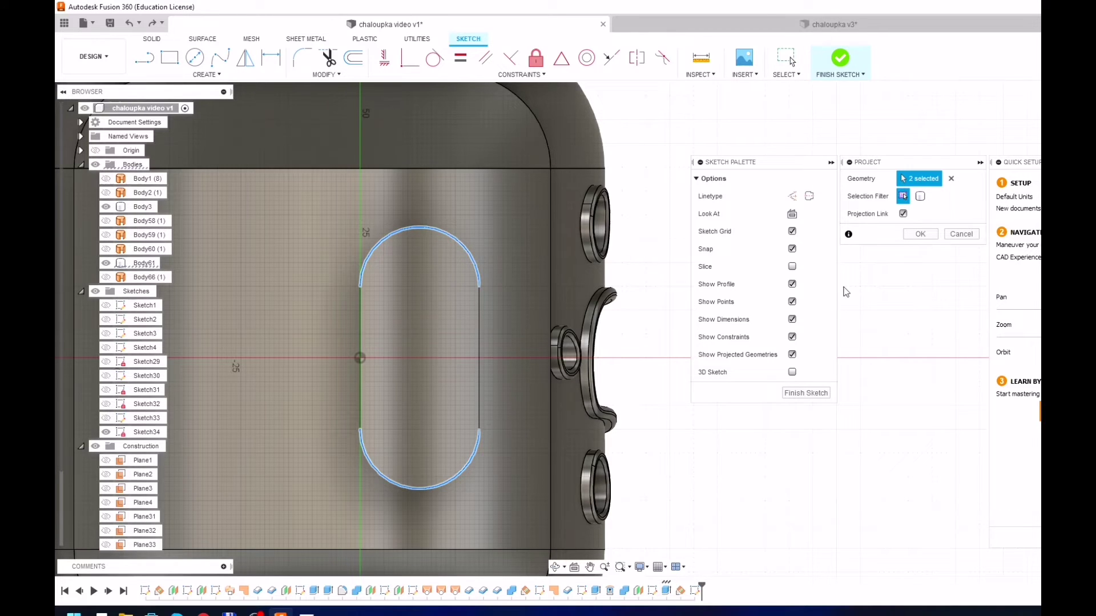
click(930, 232)
- Draw a horizontal construction line between the top arc's endpoints
key(l)
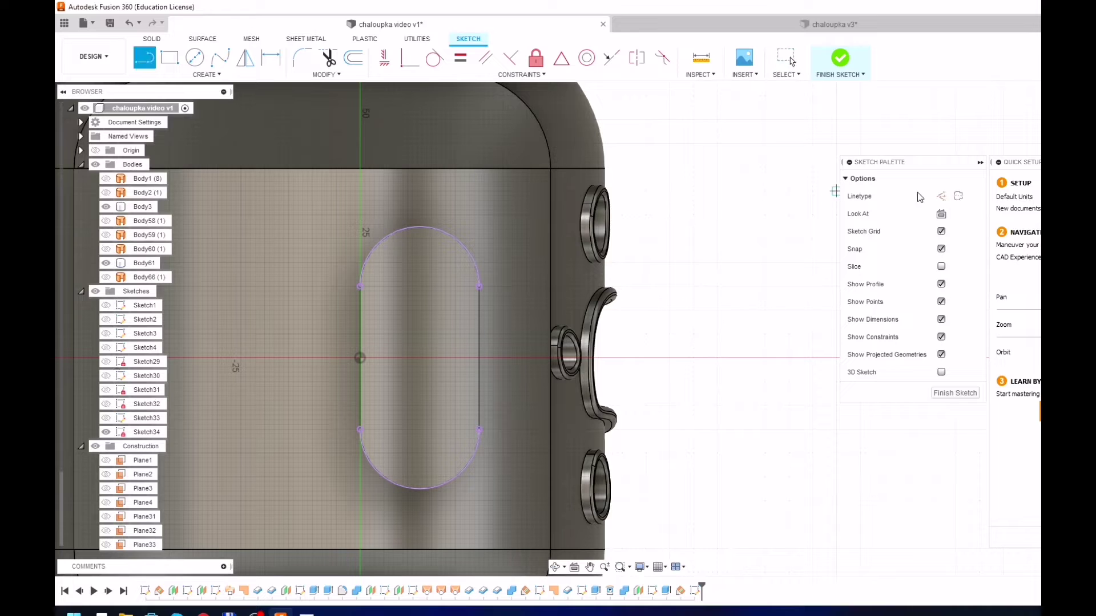
click(941, 196)
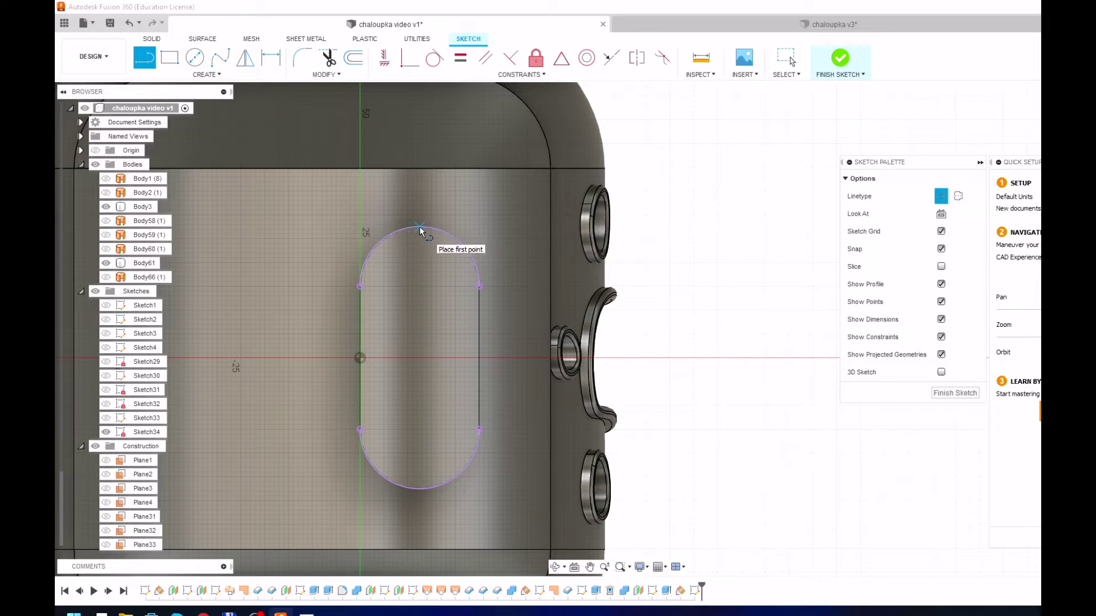
scroll(415, 226, up, 5)
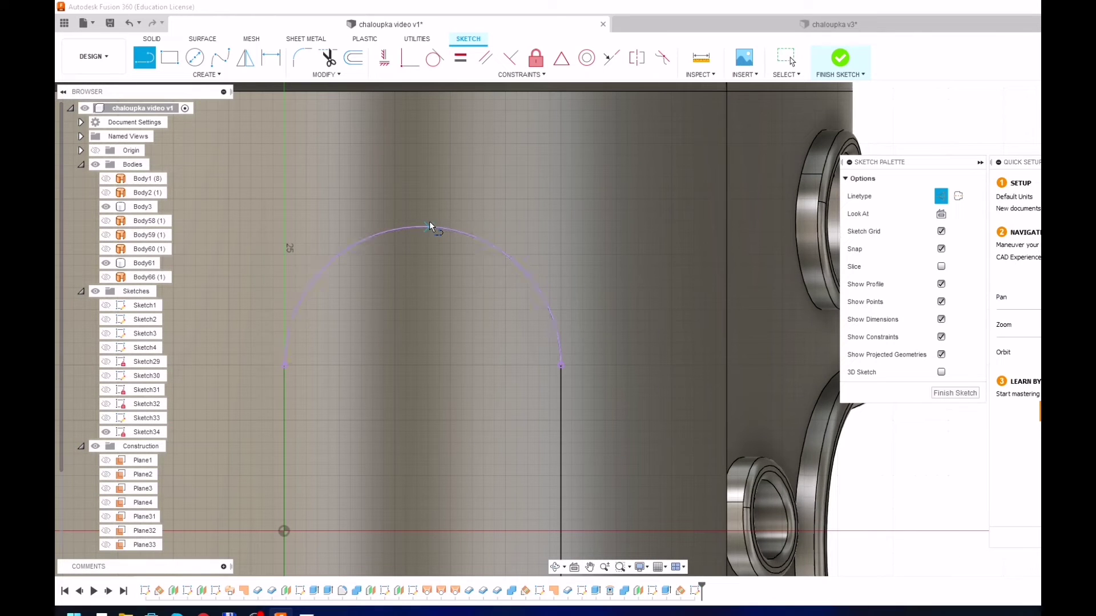
click(284, 366)
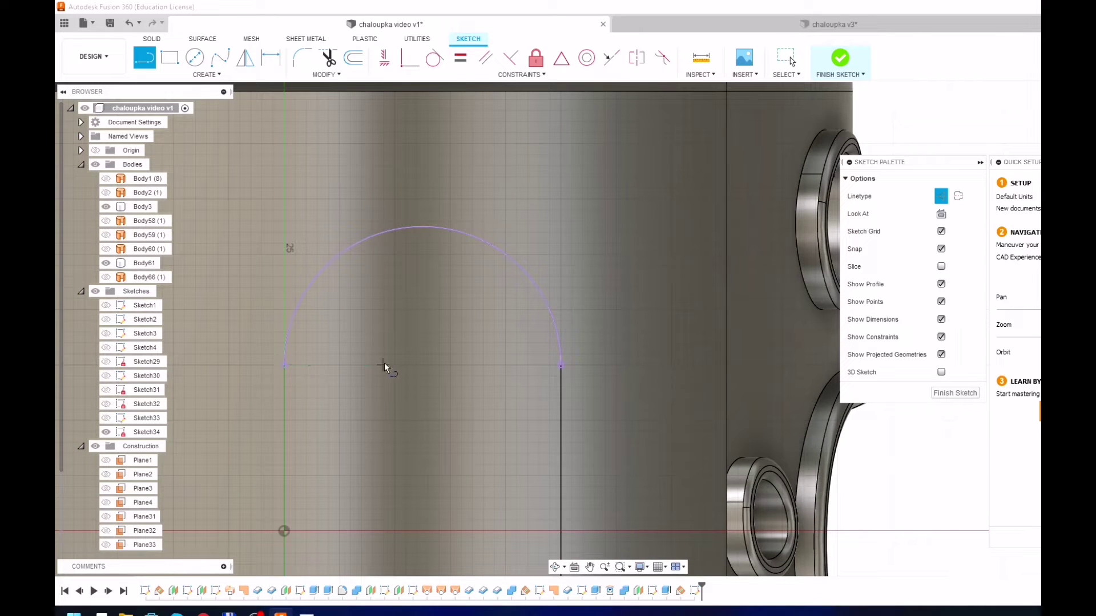
click(556, 366)
key(Escape)
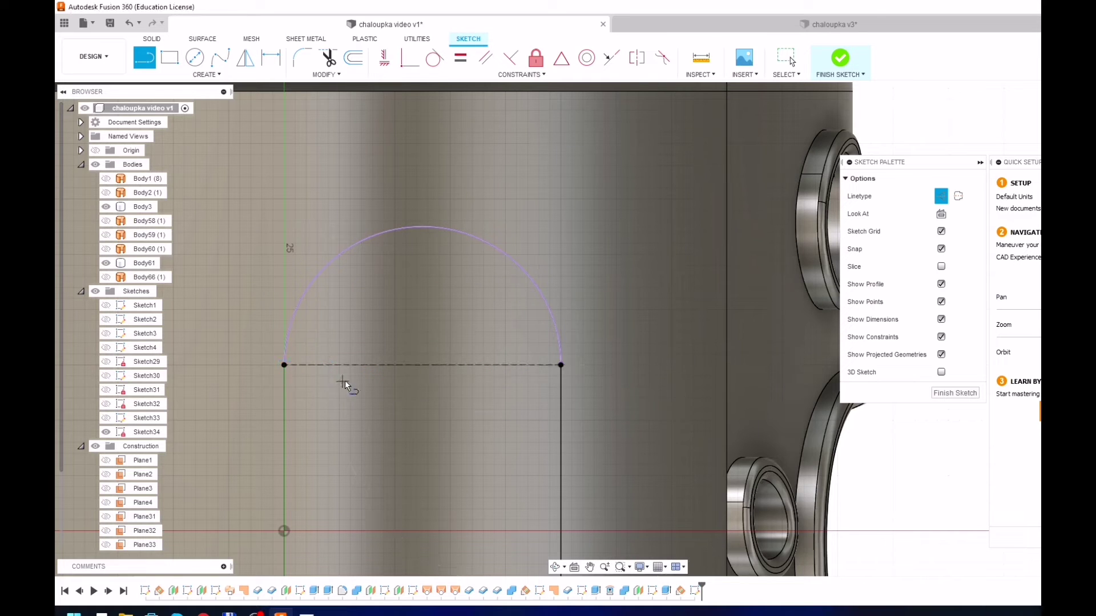
- Draw a vertical construction line from its midpoint down to the slot bottom
middle_drag(398, 370, 416, 229)
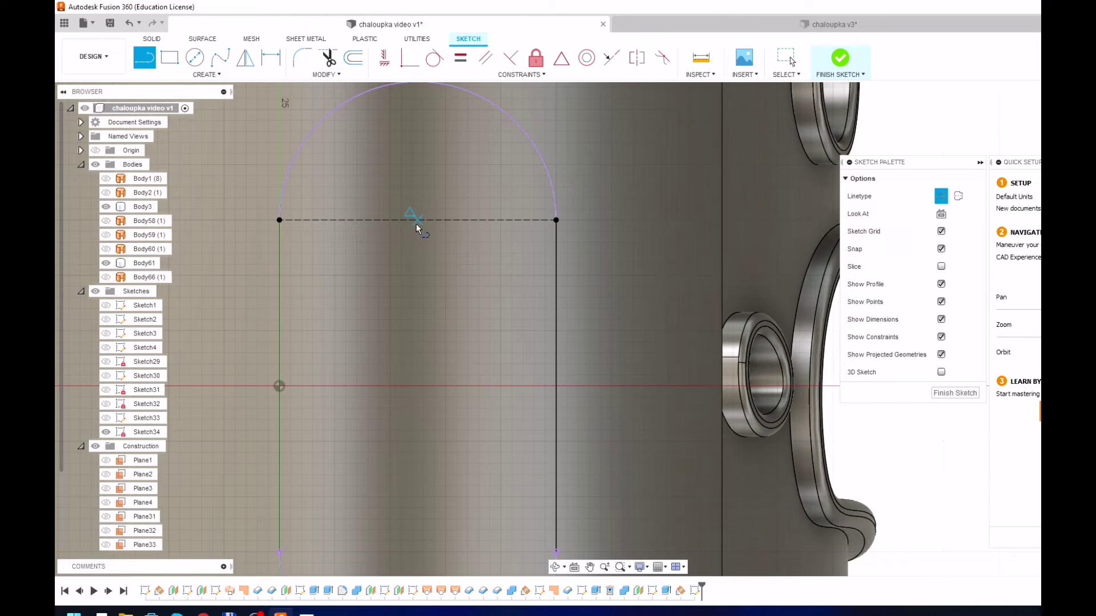
click(417, 220)
scroll(416, 257, down, 3)
scroll(419, 342, down, 3)
scroll(421, 381, down, 2)
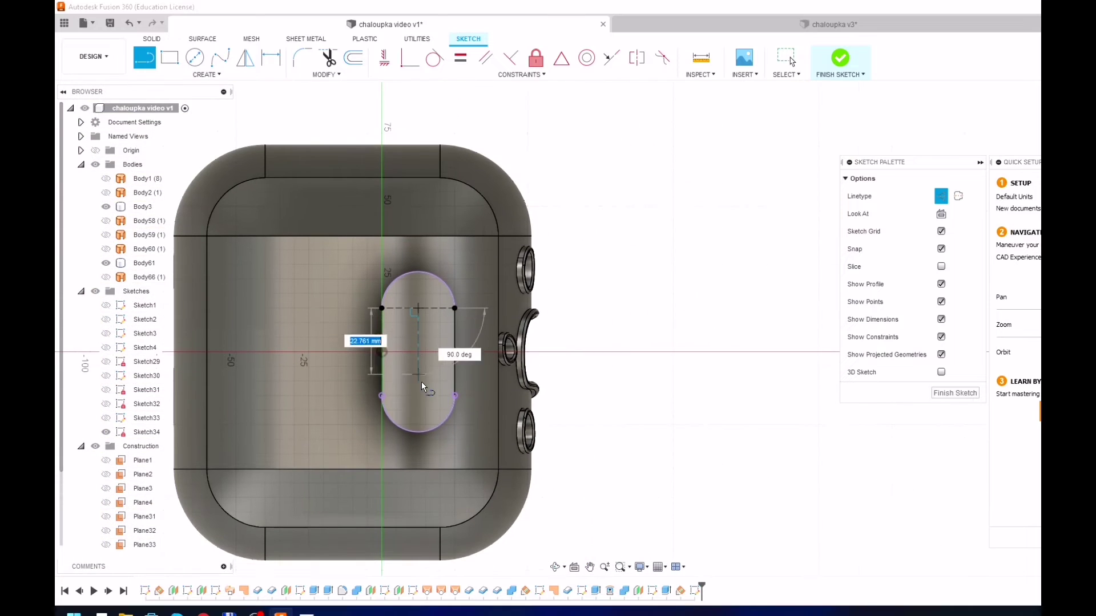
click(420, 432)
key(Escape)
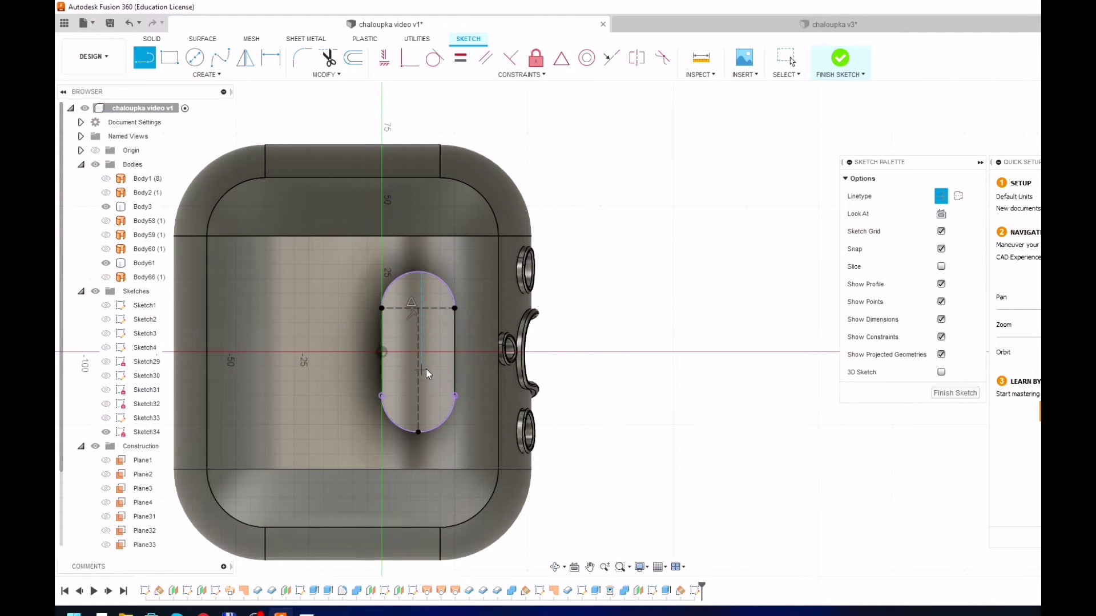
key(Escape)
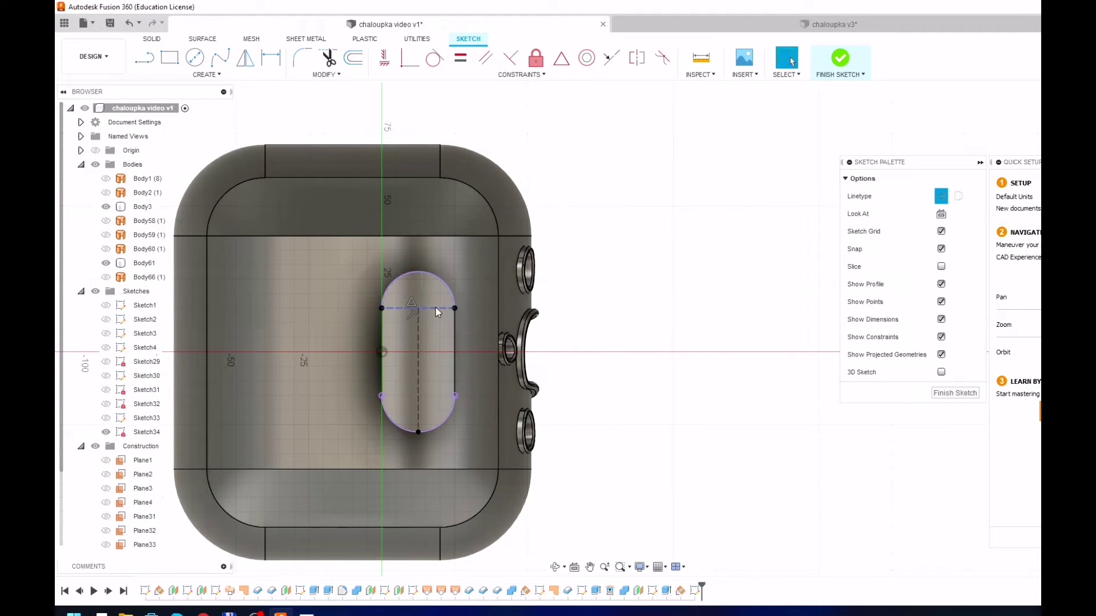
- Check the construction lines by selecting the horizontal line and vertical centerline
click(436, 307)
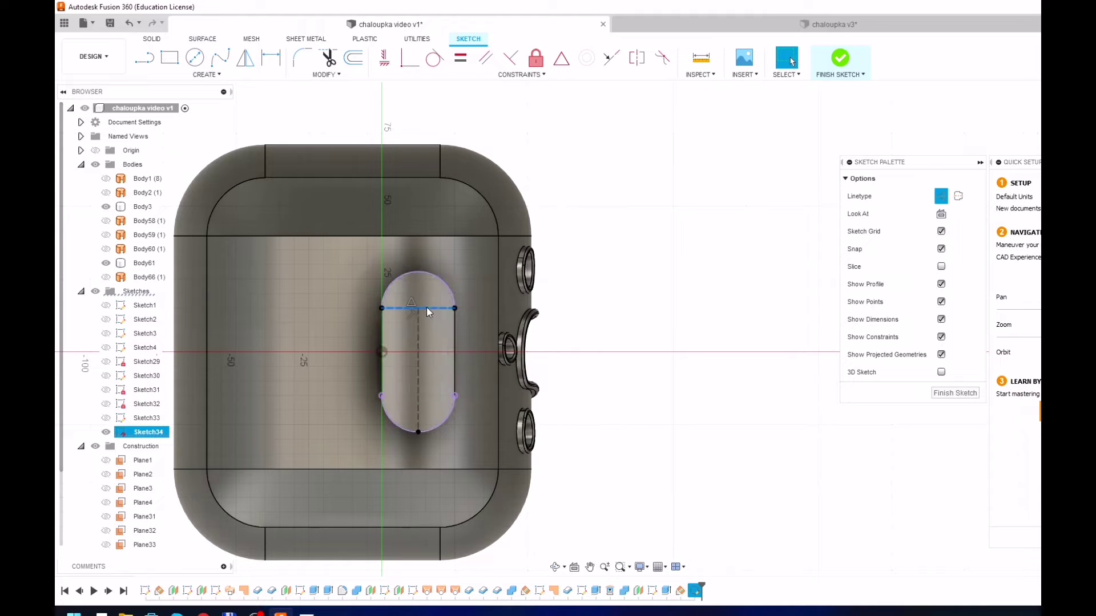
key(l)
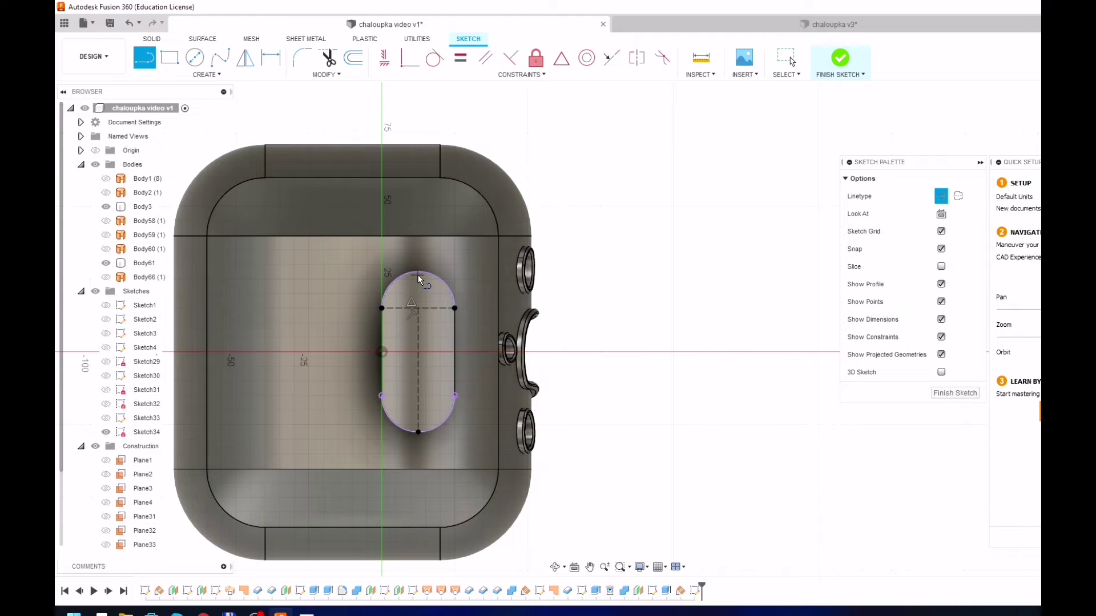
click(419, 272)
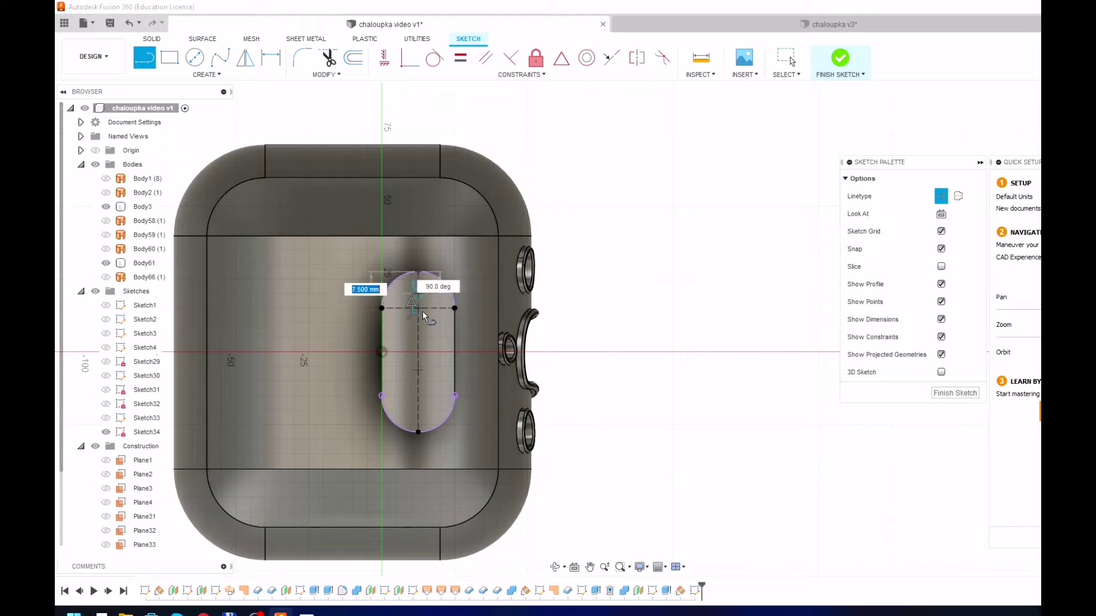
key(Escape)
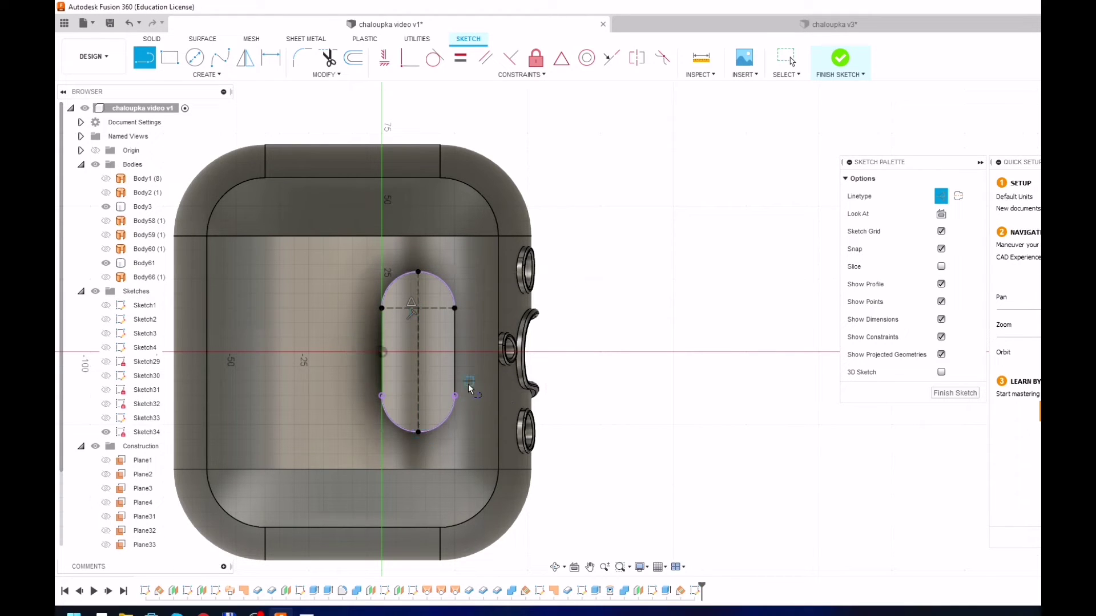
key(Escape)
scroll(432, 307, up, 2)
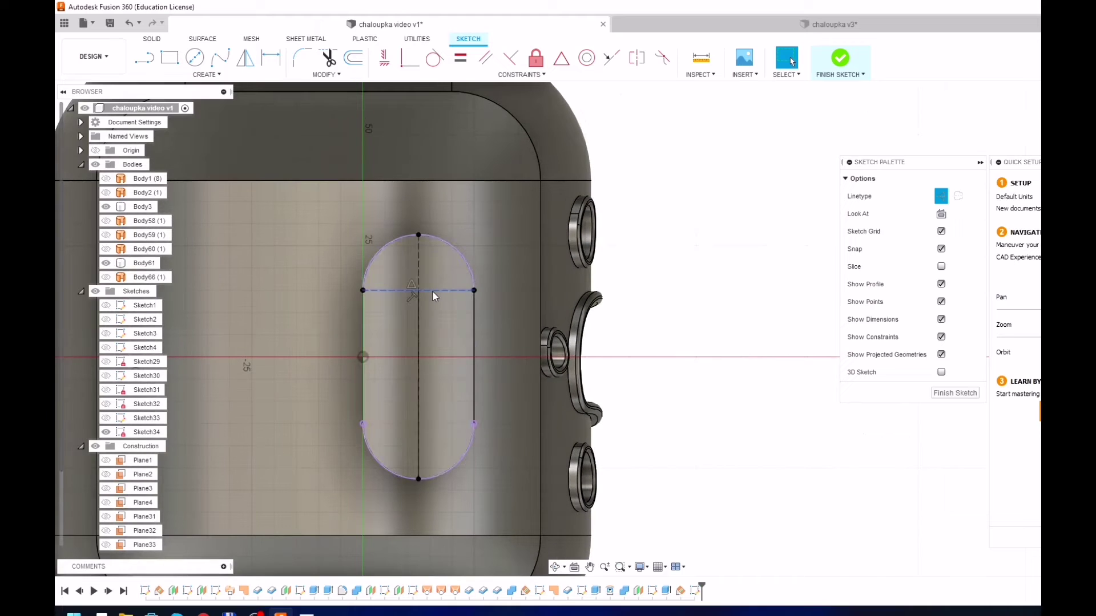
click(433, 290)
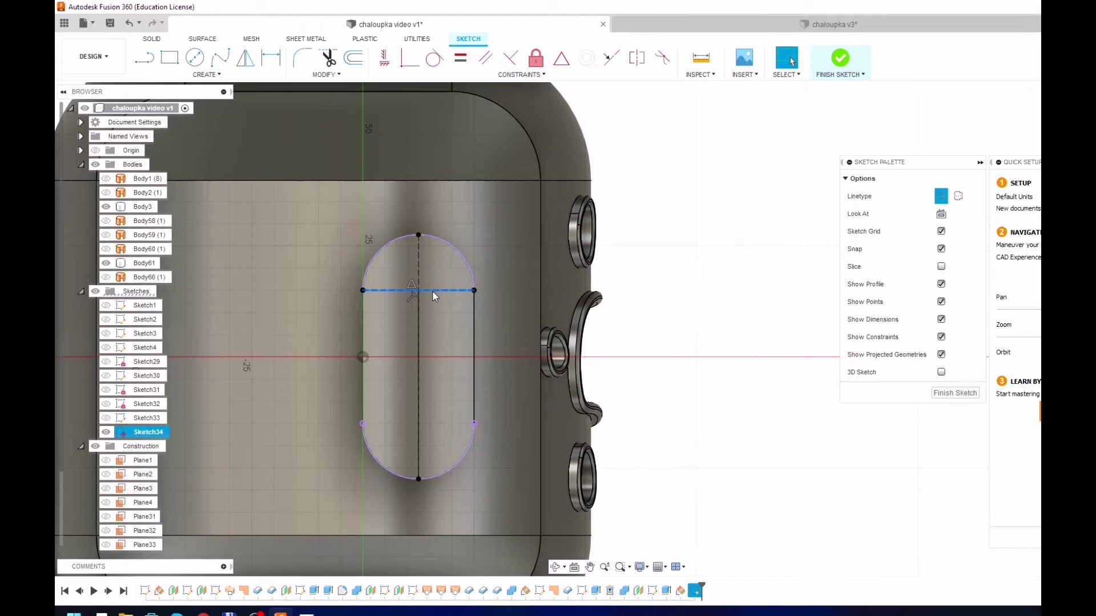
click(419, 320)
key(Escape)
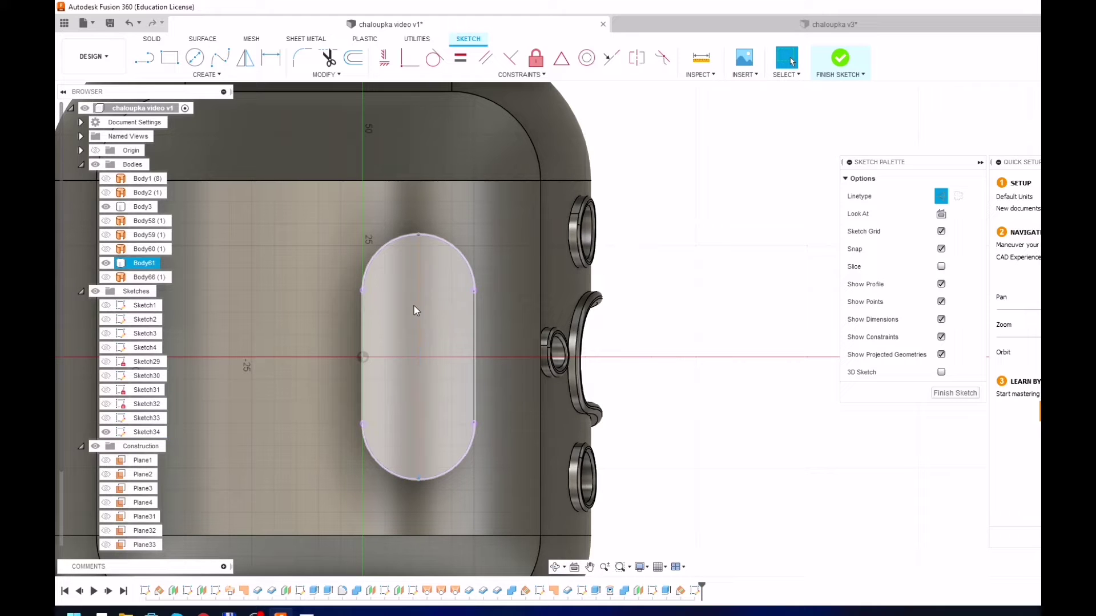
click(420, 293)
scroll(560, 259, down, 3)
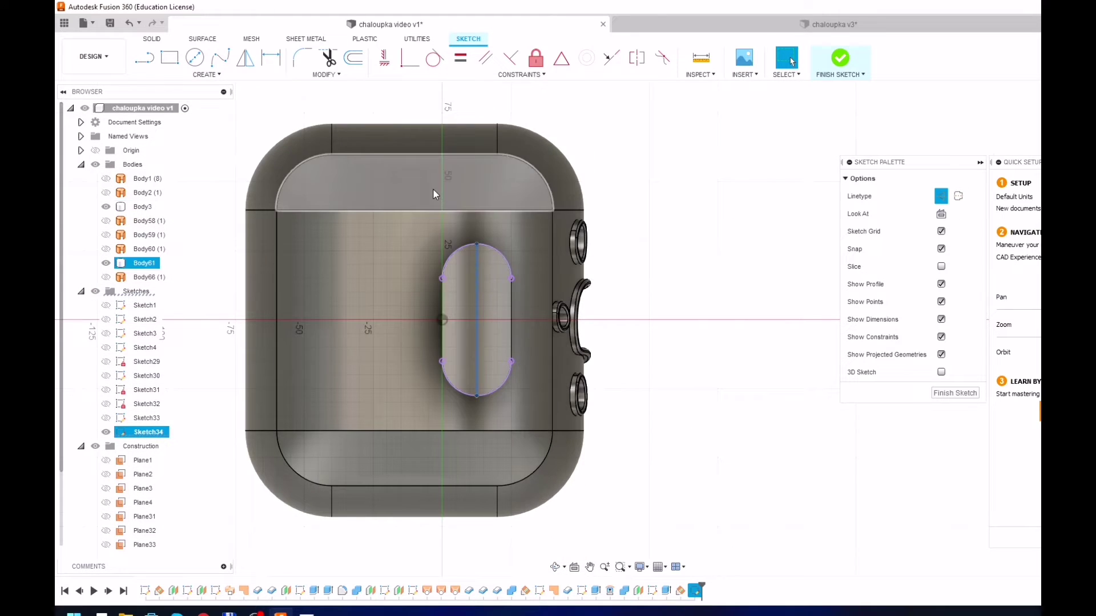
- Try a center-to-center slot inside the oval outline, then cancel it
click(341, 108)
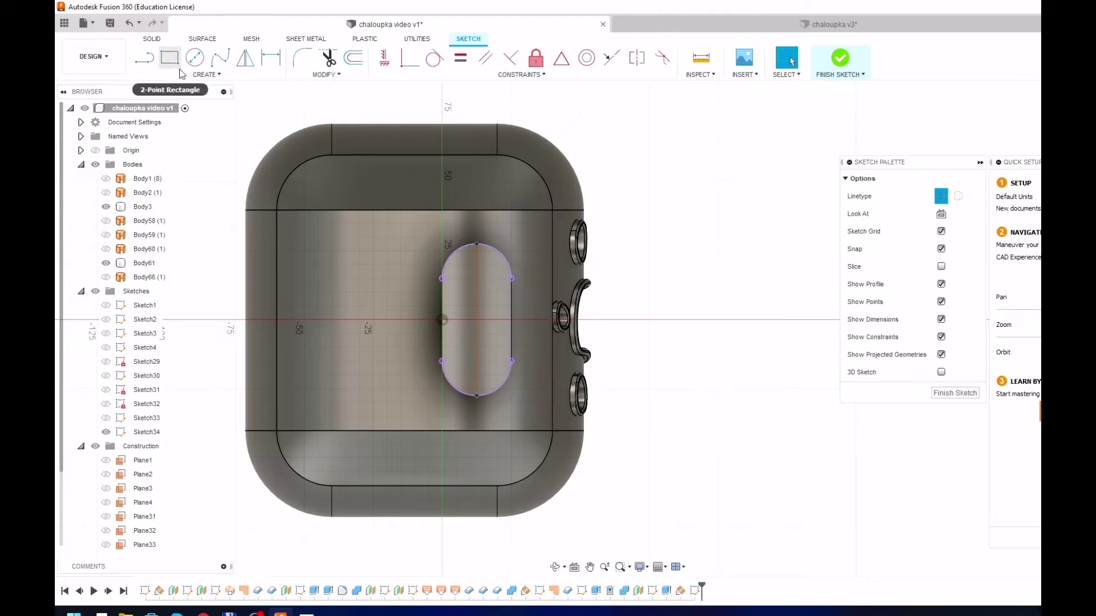
click(207, 74)
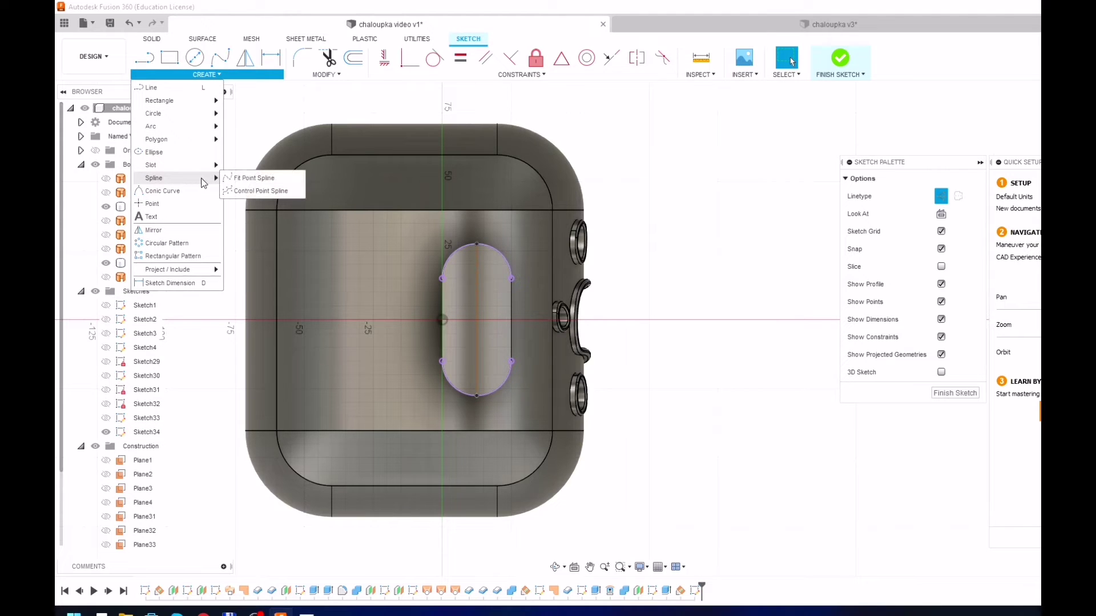
mouse_move(180, 164)
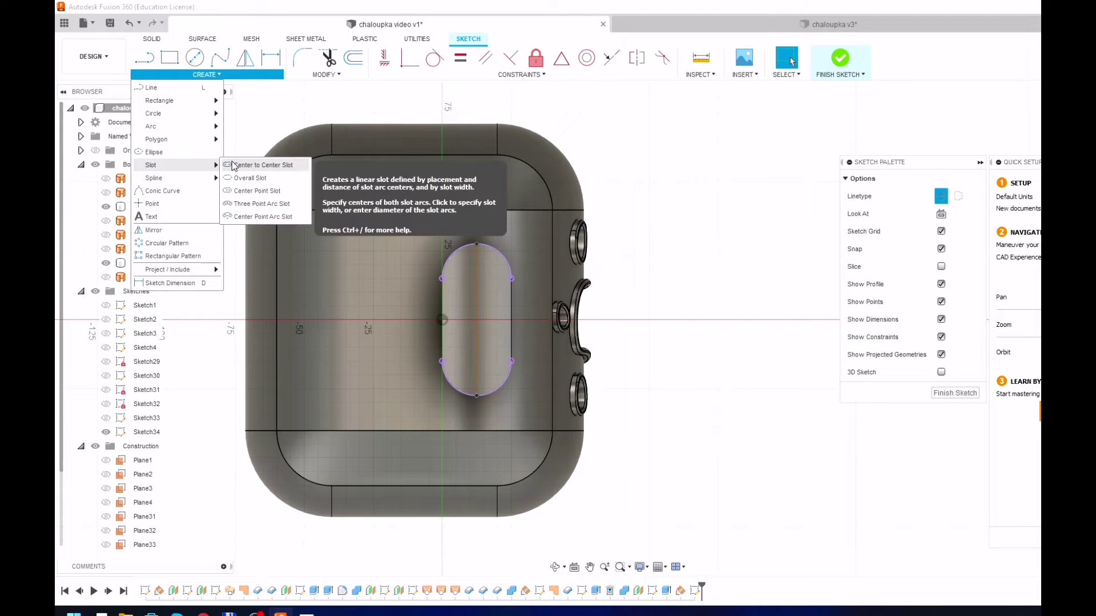
click(234, 166)
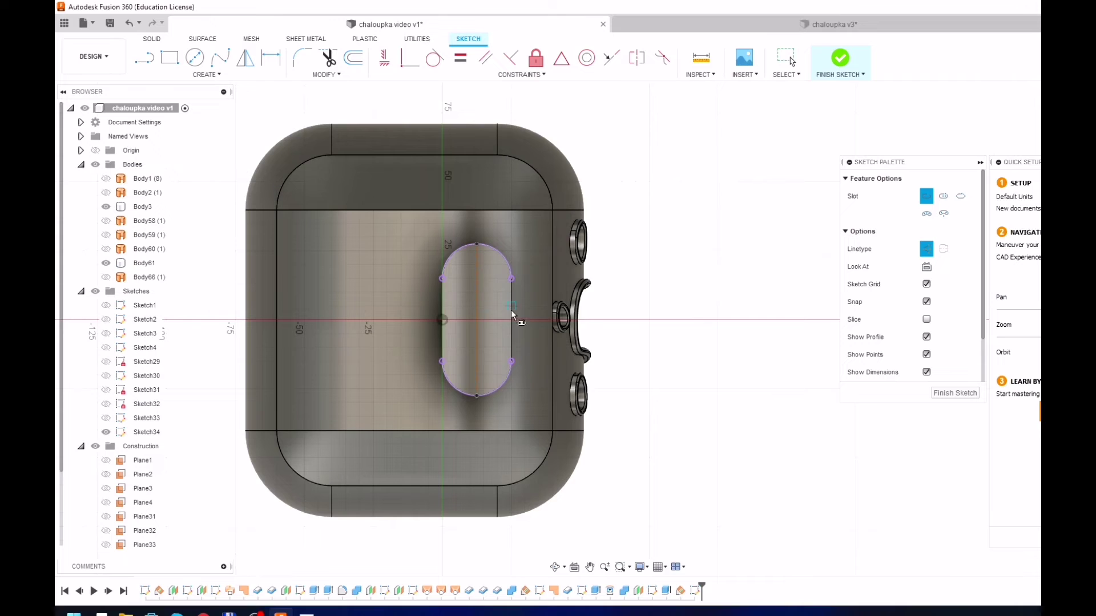
click(478, 317)
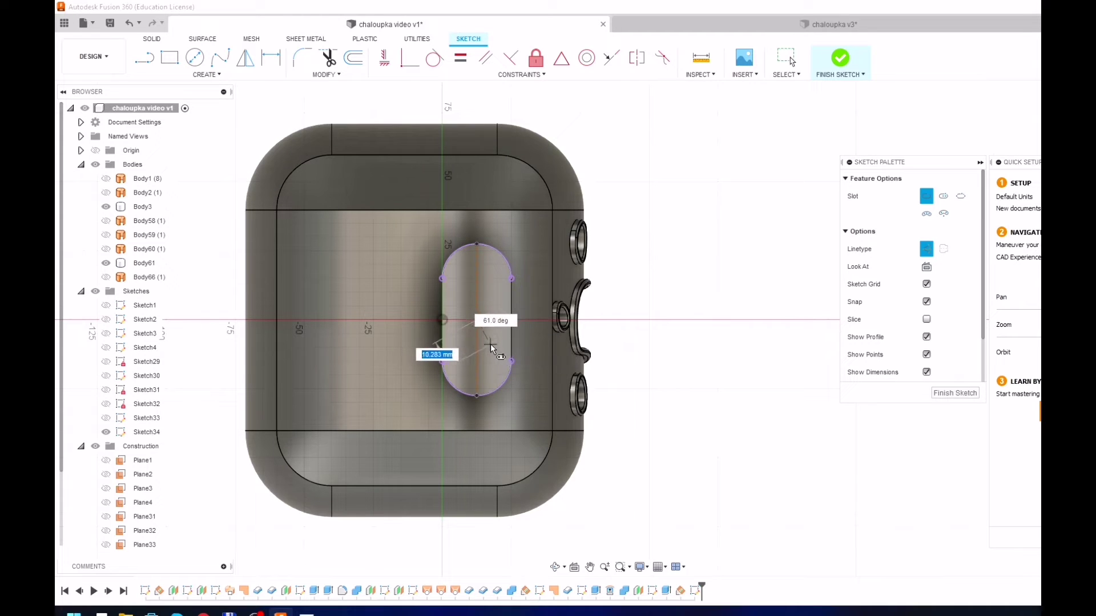
key(Escape)
- Start a new center-to-center slot with a 30 mm length and fix its end point
click(210, 75)
mouse_move(150, 165)
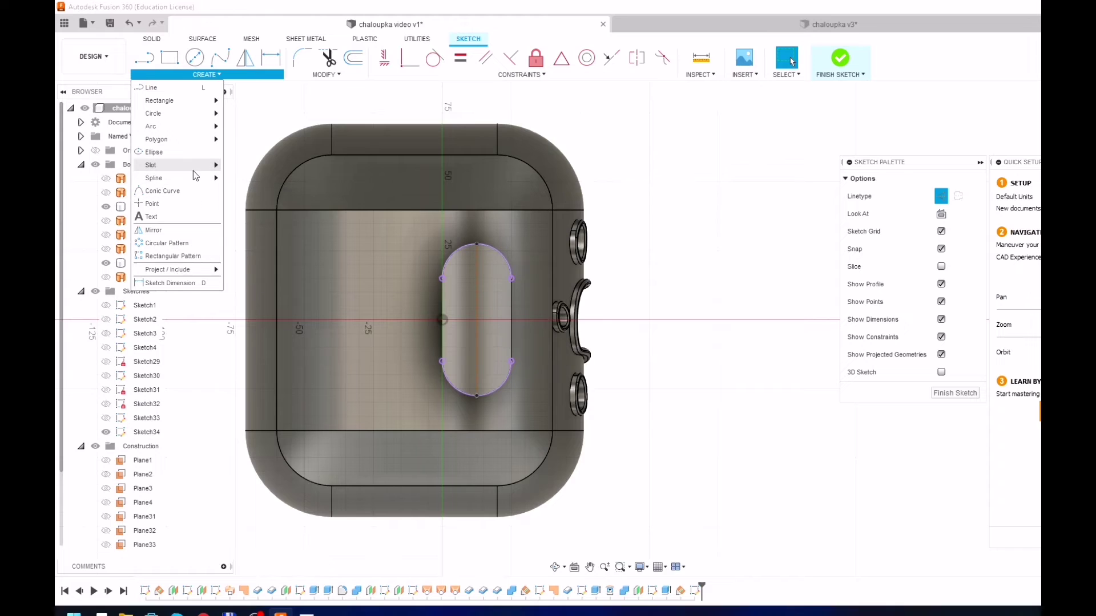
click(262, 165)
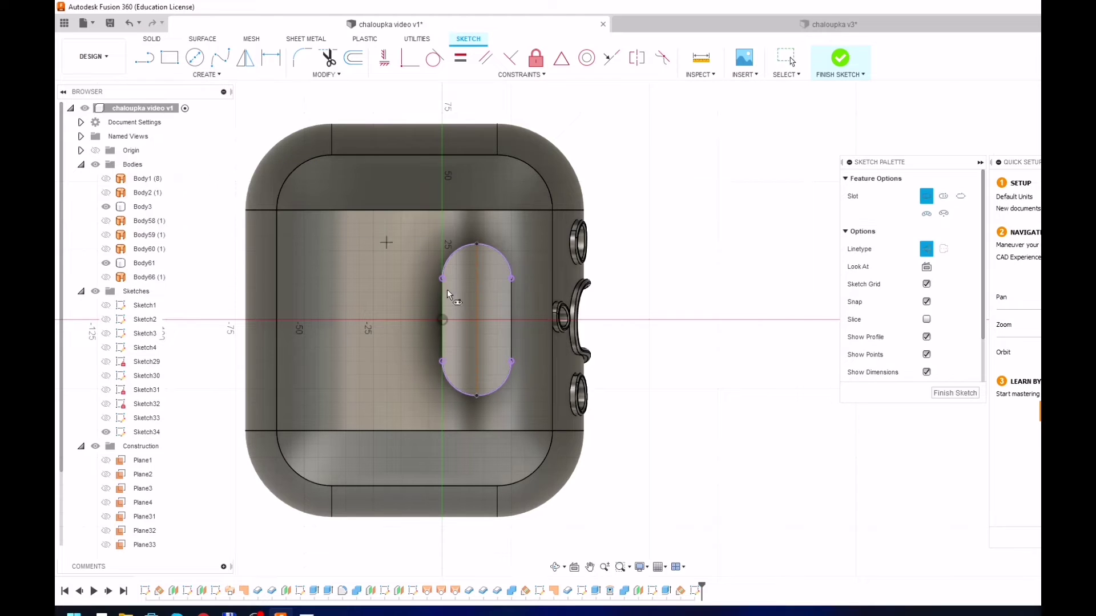
click(491, 307)
text(3)
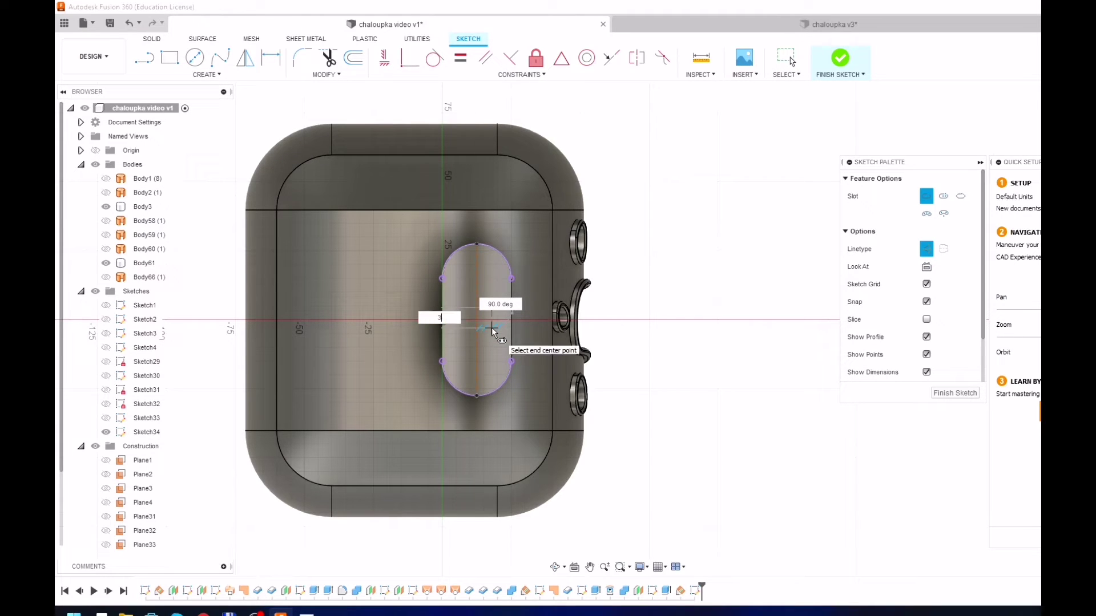
text(0)
key(Tab)
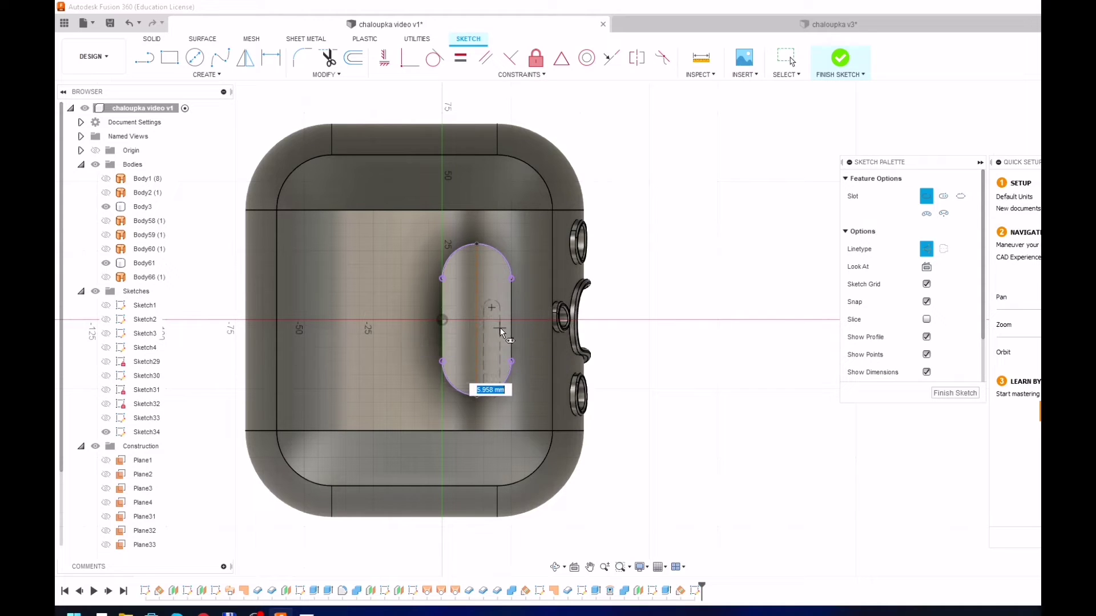
click(506, 331)
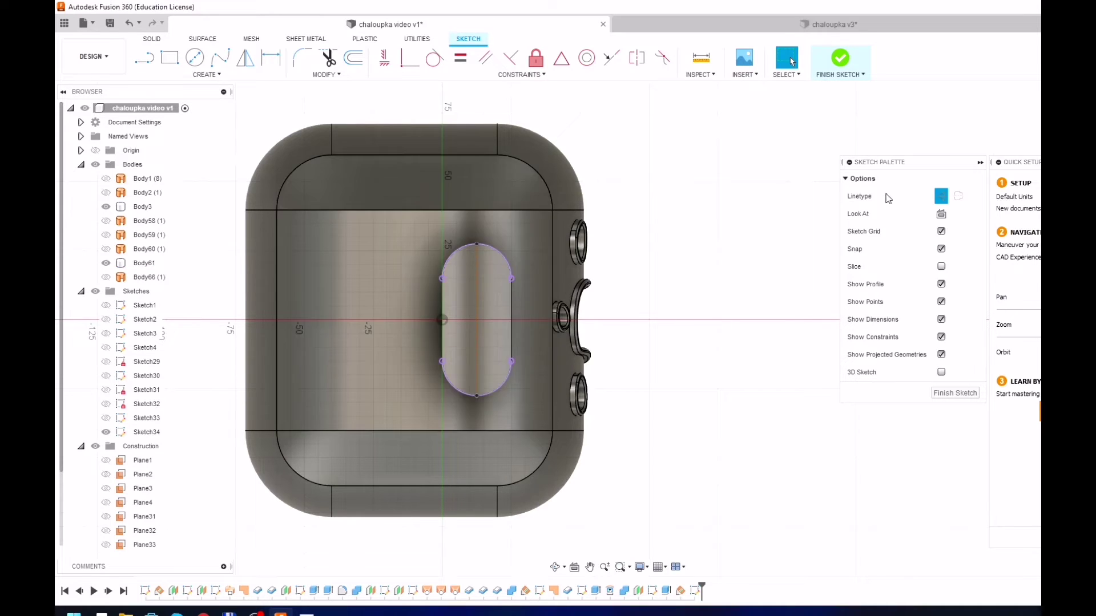
click(207, 74)
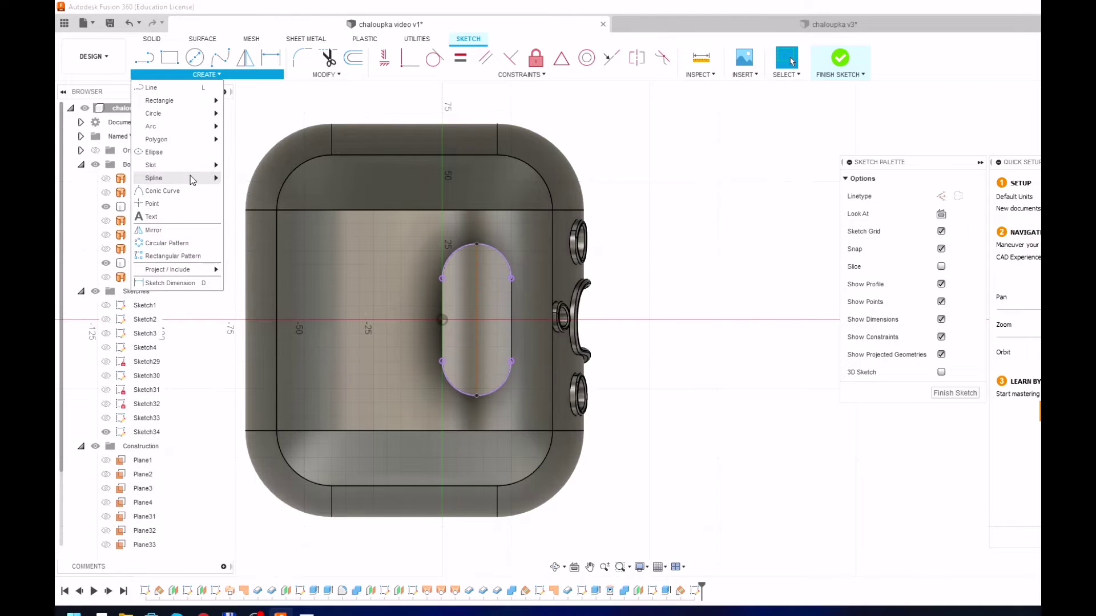
mouse_move(180, 164)
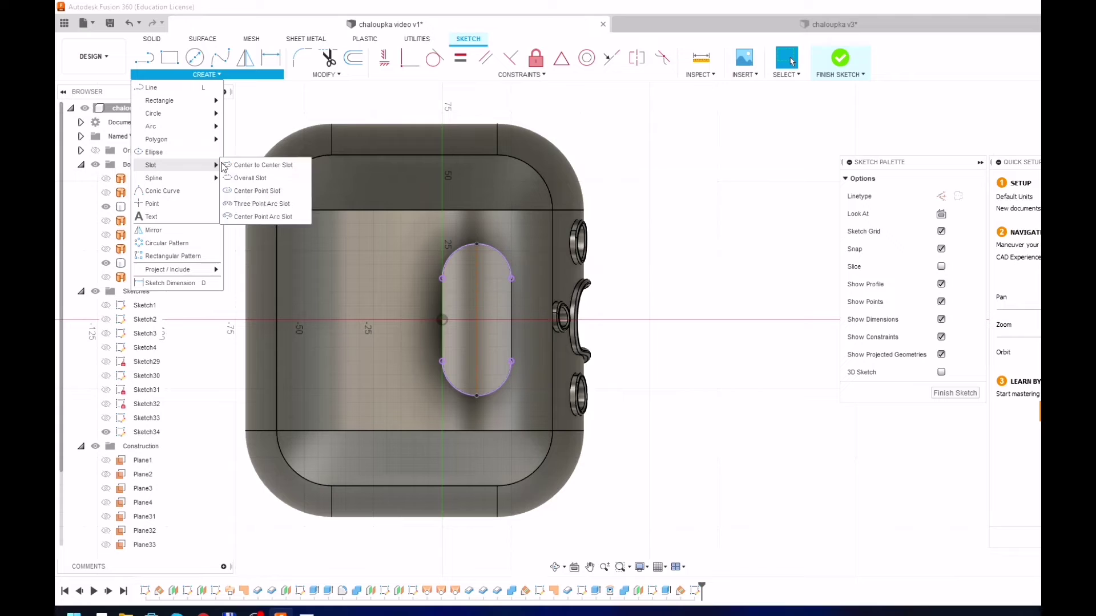
- Draw a 30 mm long, 7 mm wide center-to-center slot inside the oval
click(235, 165)
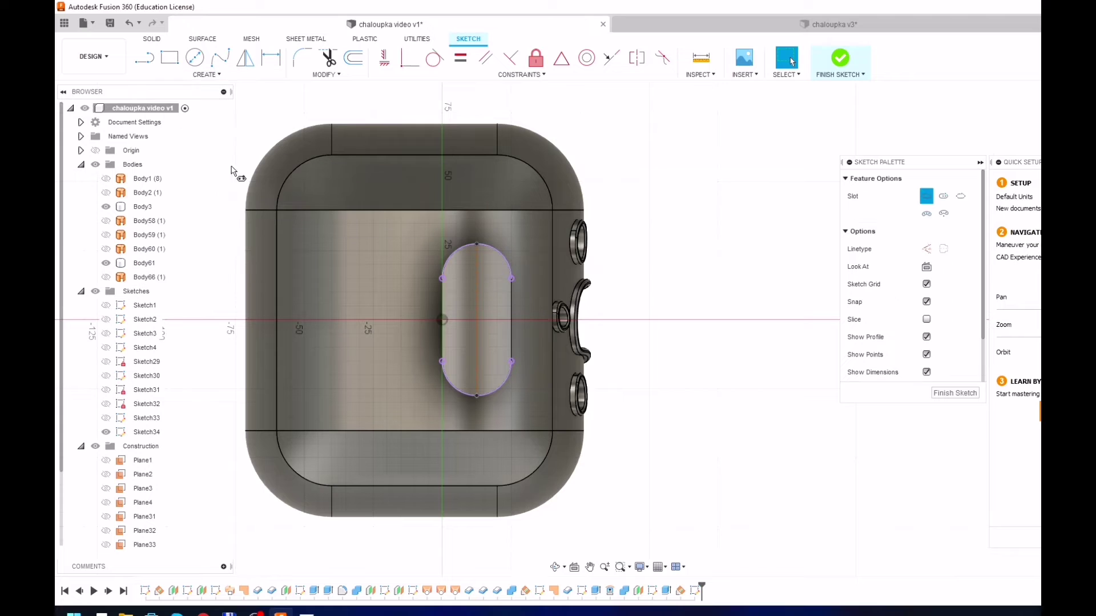
click(490, 288)
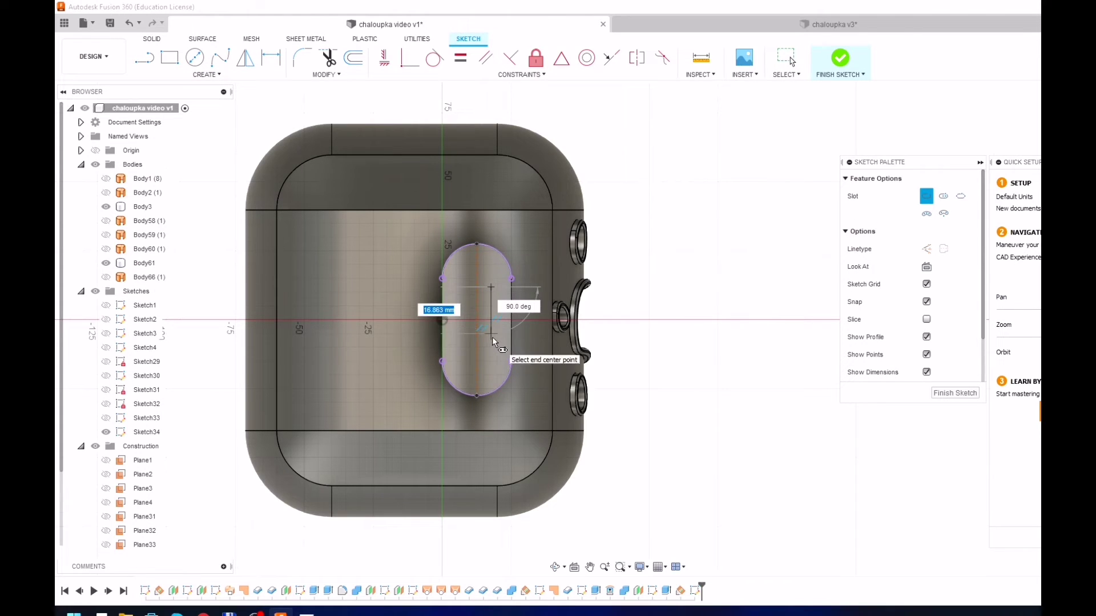
text(30)
key(Tab)
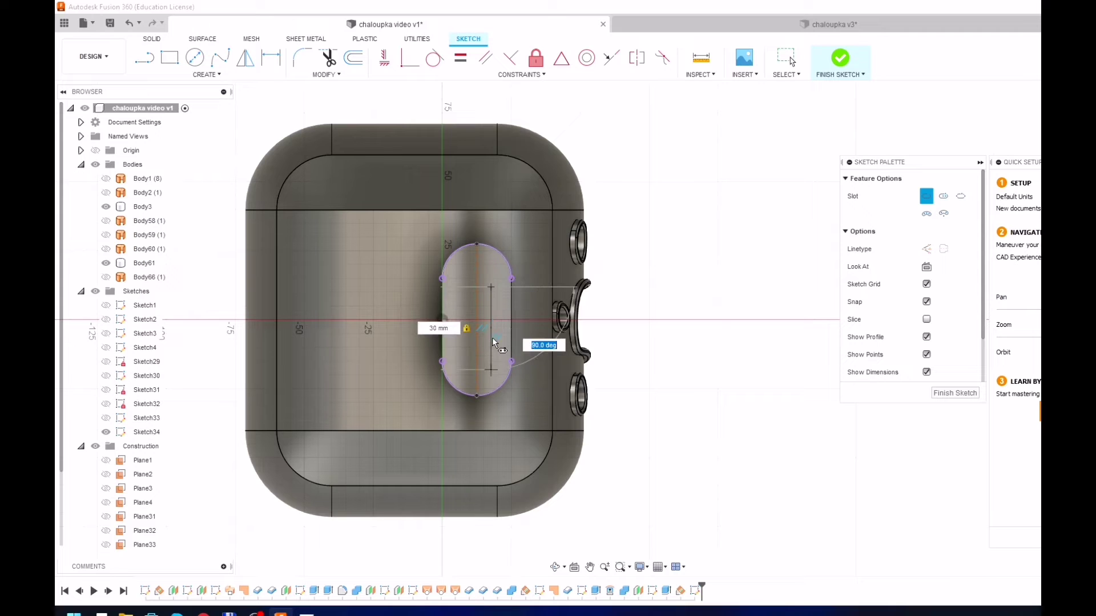
key(Return)
text(7)
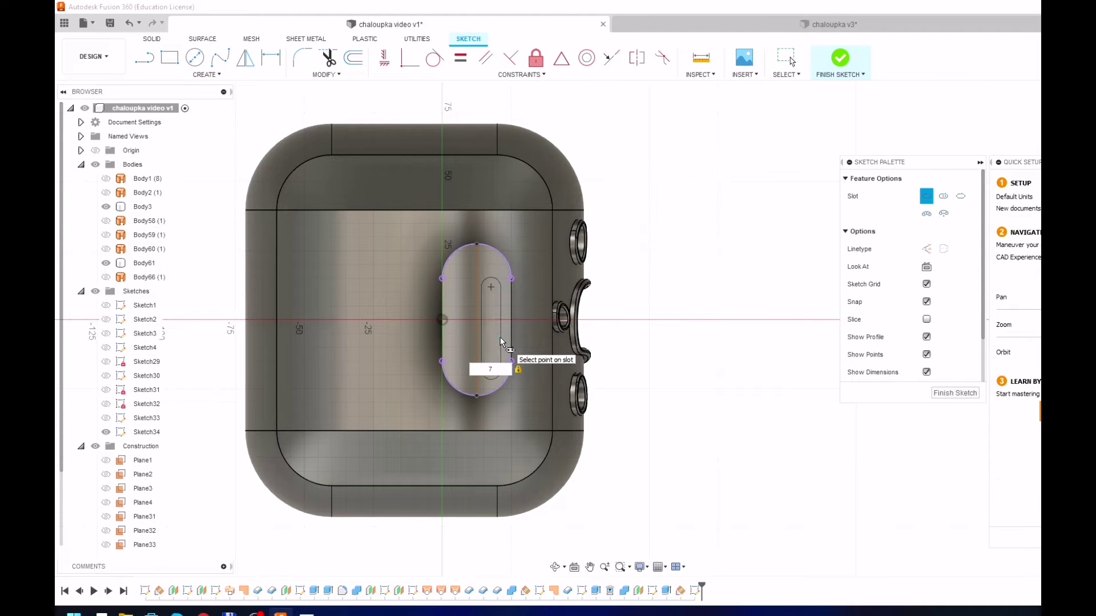
key(Return)
- Make the slot collinear with the vertical centerline and finish the sketch
scroll(497, 329, up, 3)
click(489, 306)
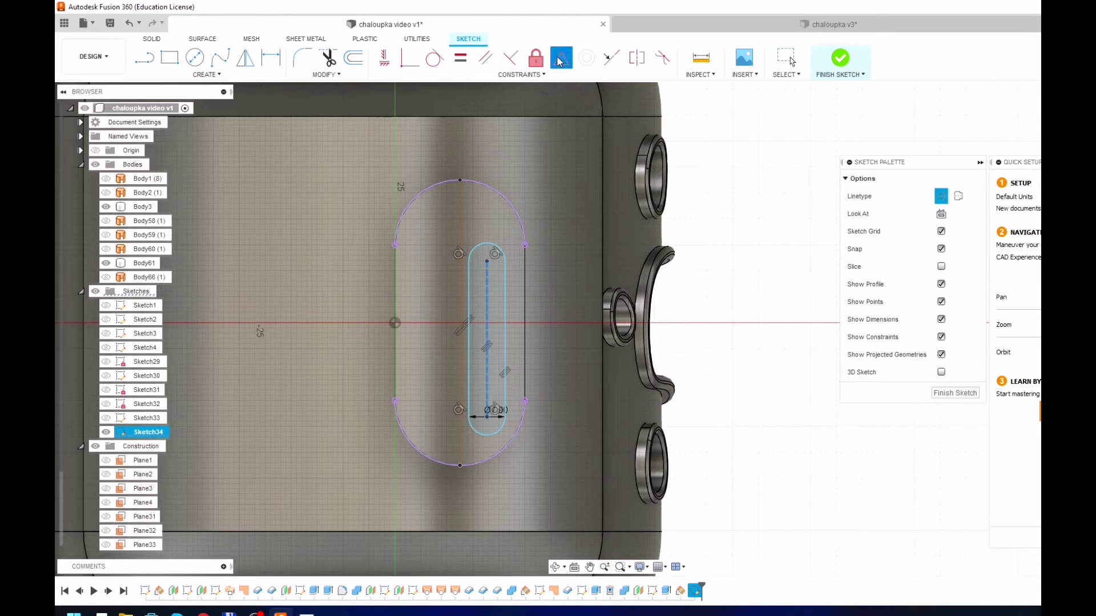
click(461, 308)
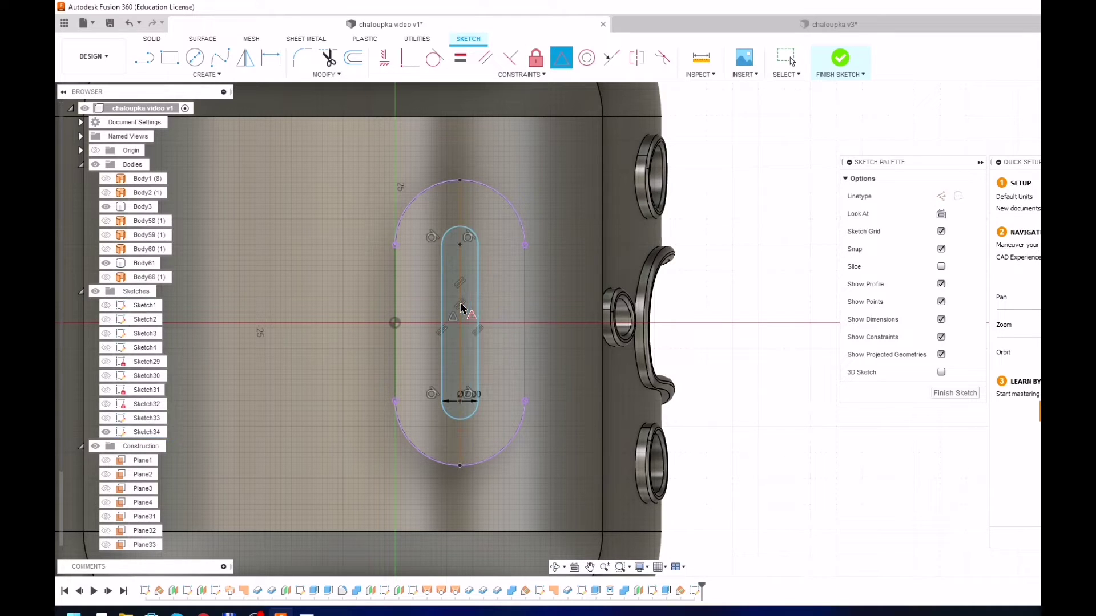
key(Escape)
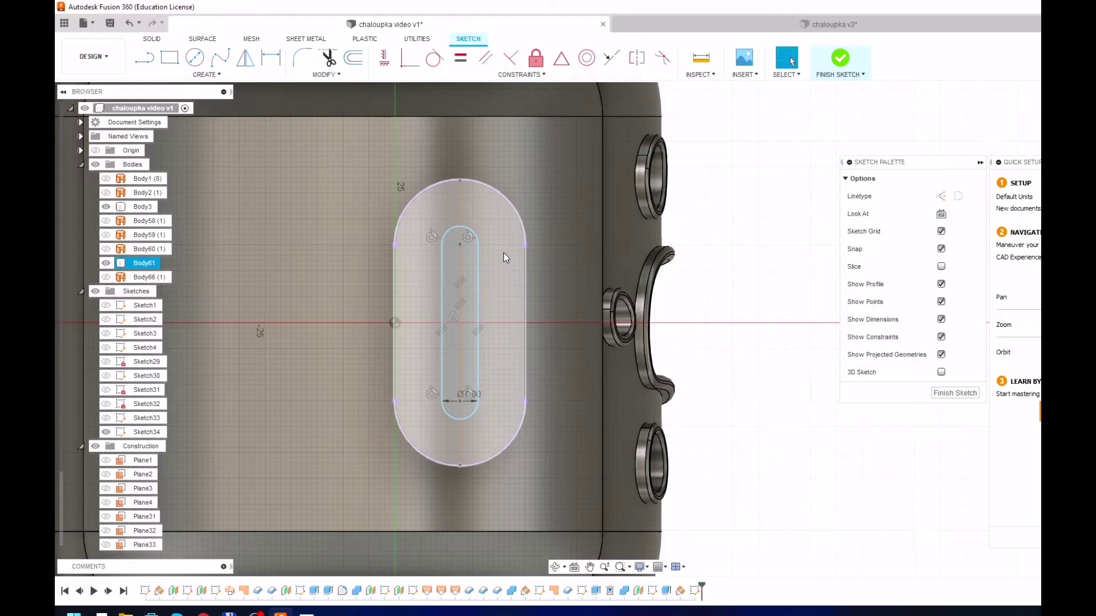
click(477, 282)
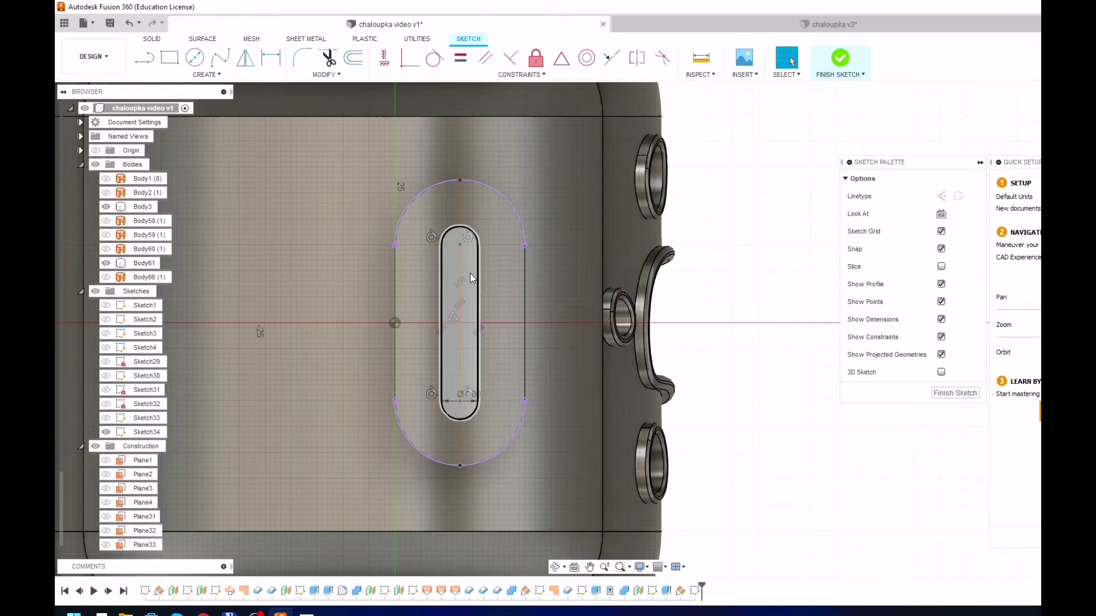
click(833, 57)
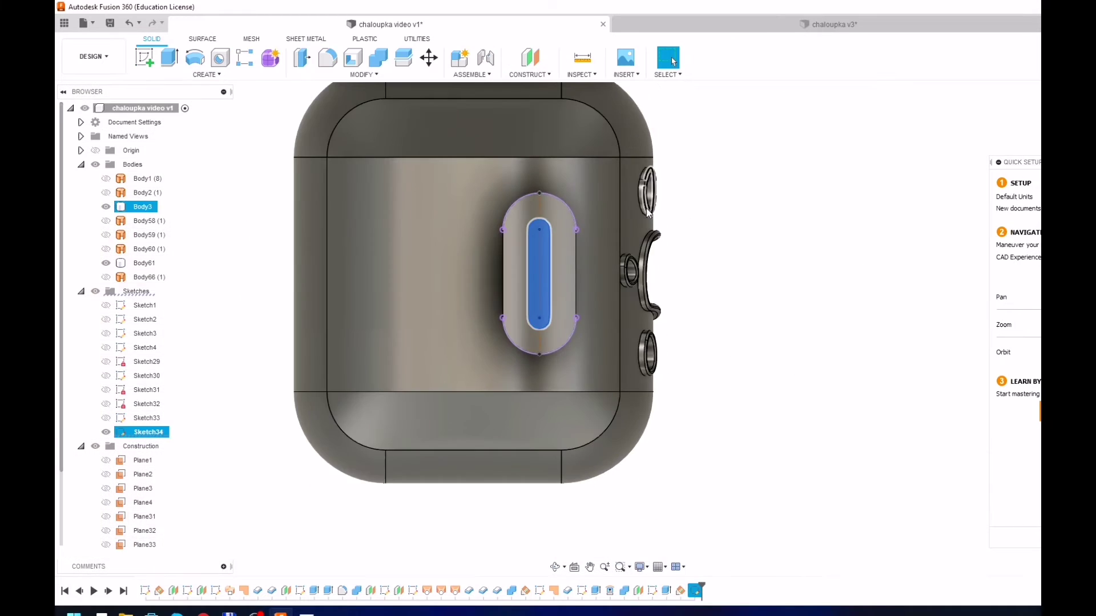
- Extrude the slot profile as a 55 mm deep cut starting from the post's top face
mouse_move(665, 228)
shift+middle_down()
mouse_move(695, 186)
mouse_move(685, 122)
shift+middle_up()
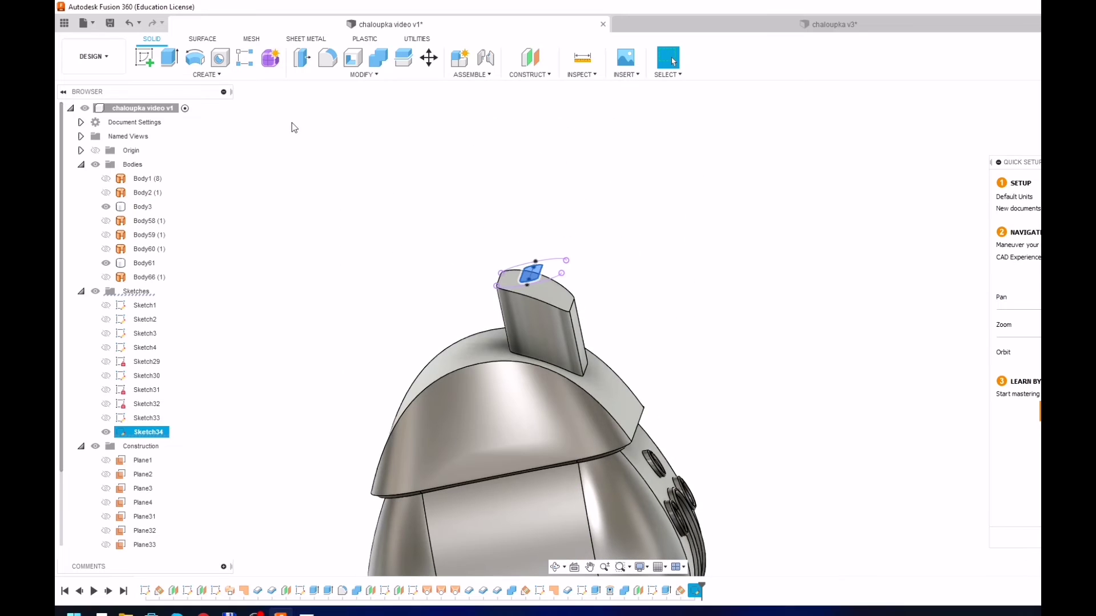
click(168, 58)
click(927, 214)
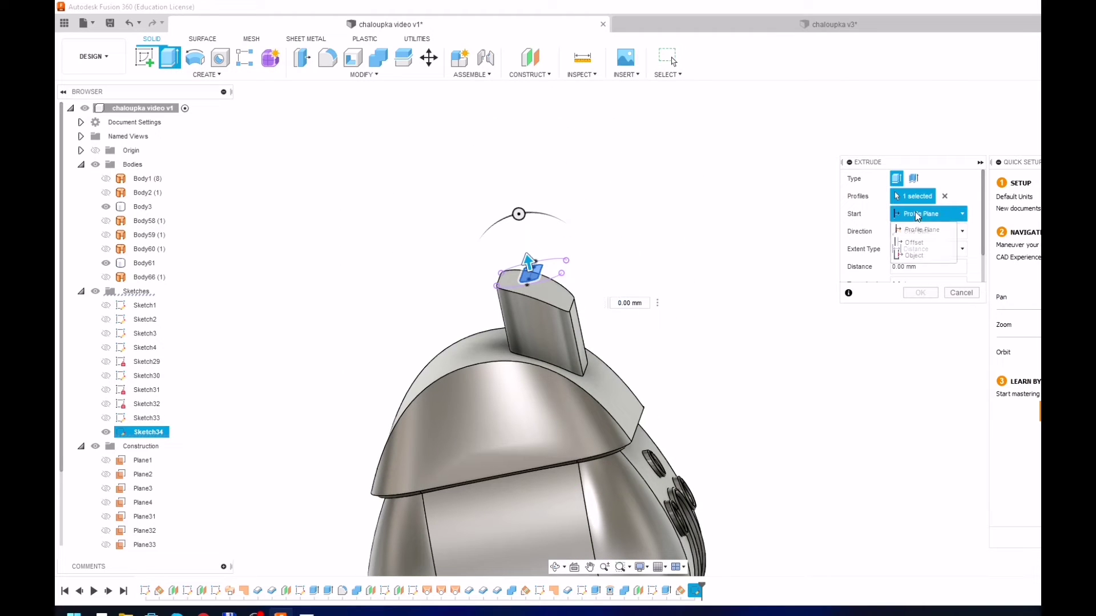
click(917, 255)
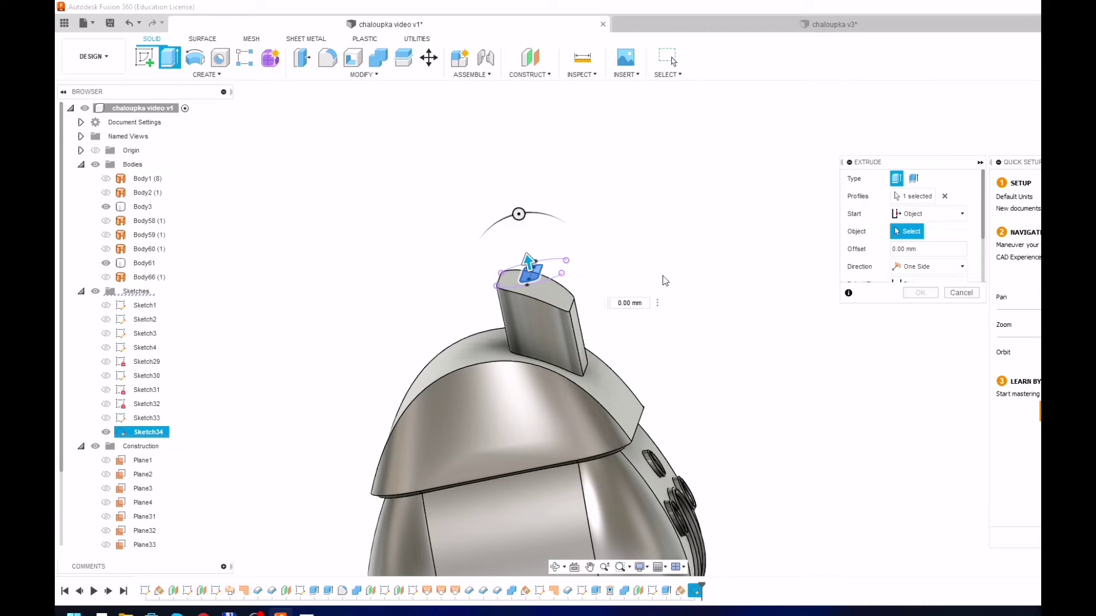
click(556, 298)
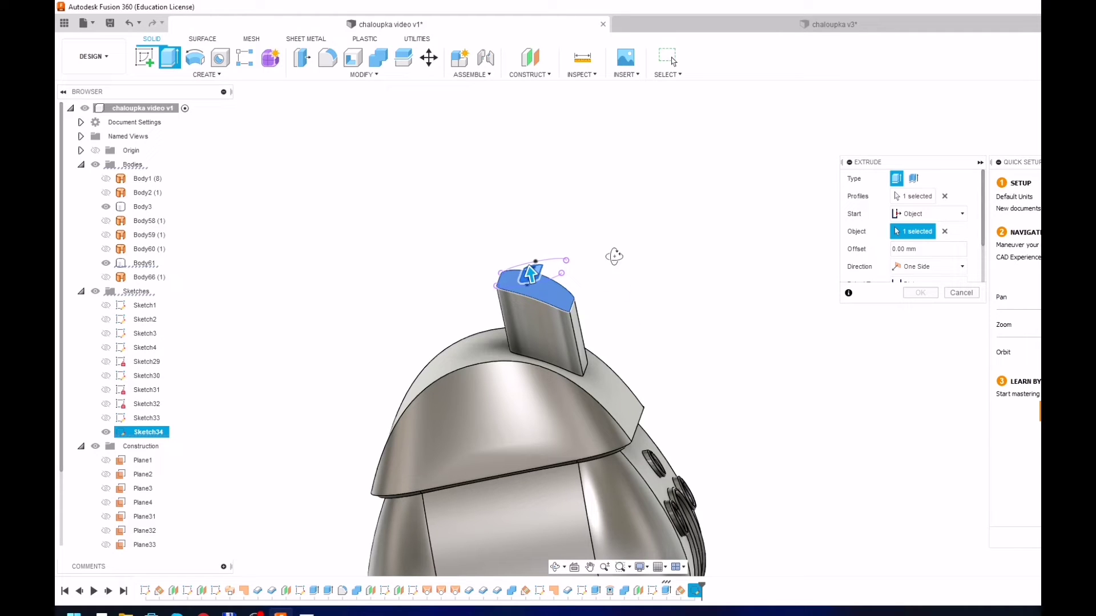
mouse_move(614, 255)
shift+middle_down()
mouse_move(582, 215)
mouse_move(628, 297)
shift+middle_up()
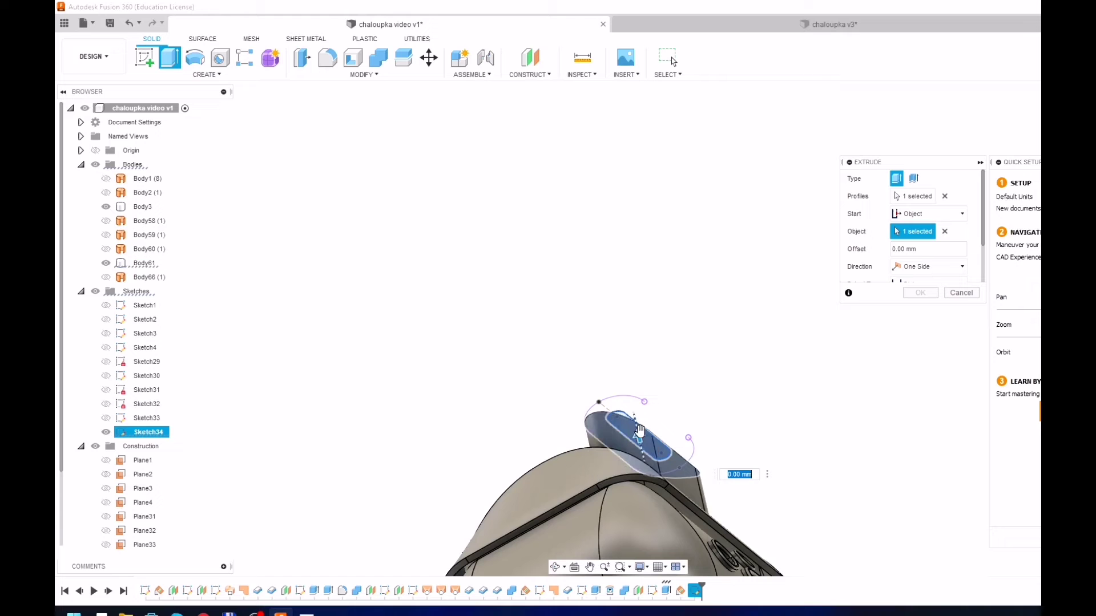
drag(639, 437, 648, 547)
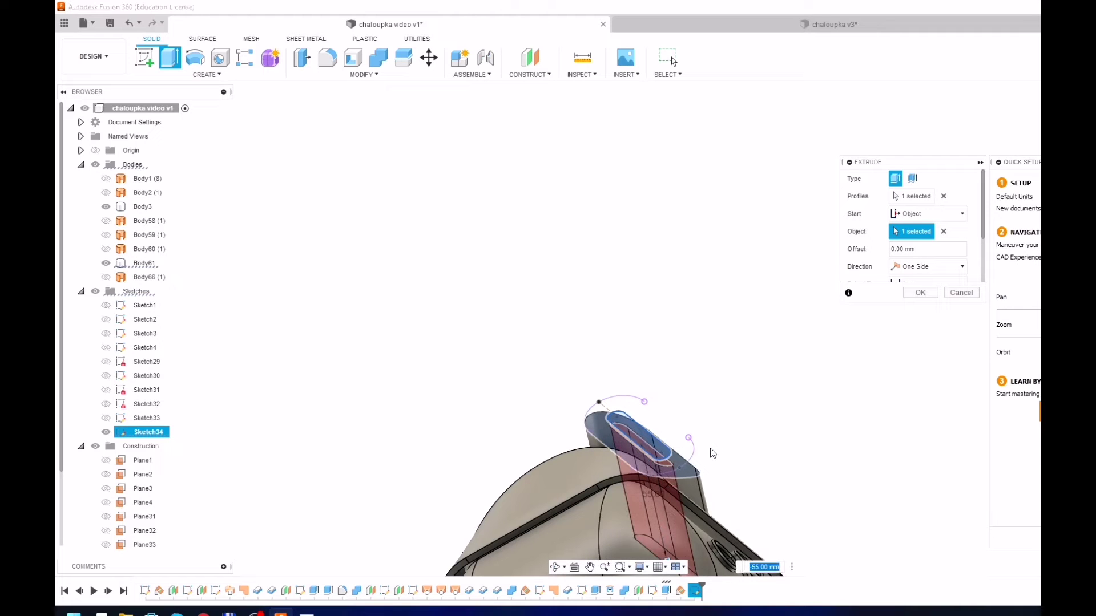
shift+middle_drag(710, 446, 718, 426)
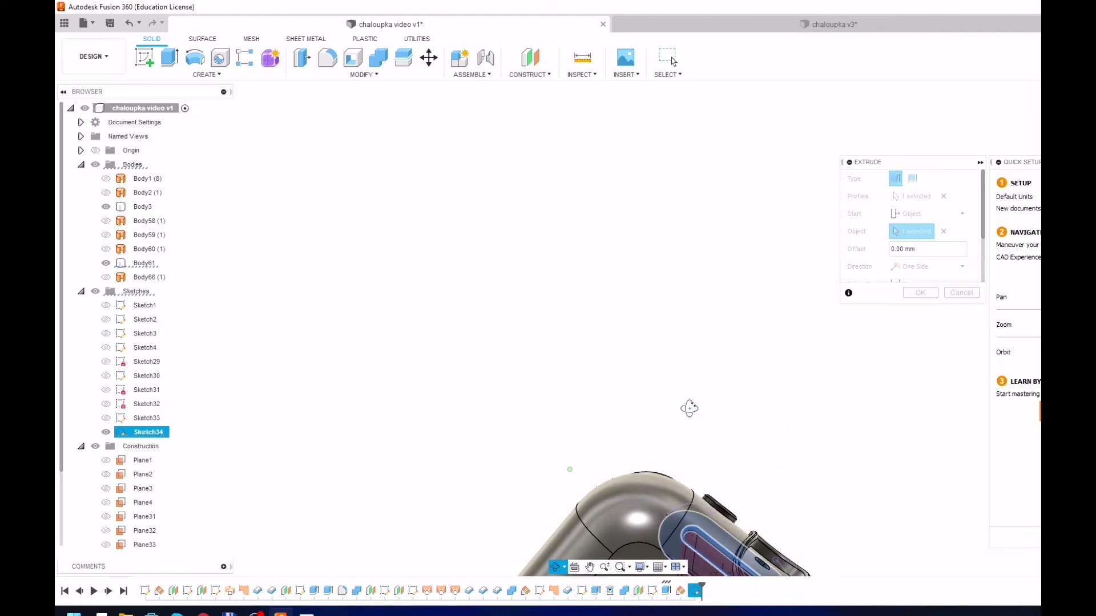
click(933, 298)
mouse_move(898, 352)
shift+middle_down()
mouse_move(633, 260)
mouse_move(675, 274)
mouse_move(661, 284)
mouse_move(656, 269)
shift+middle_up()
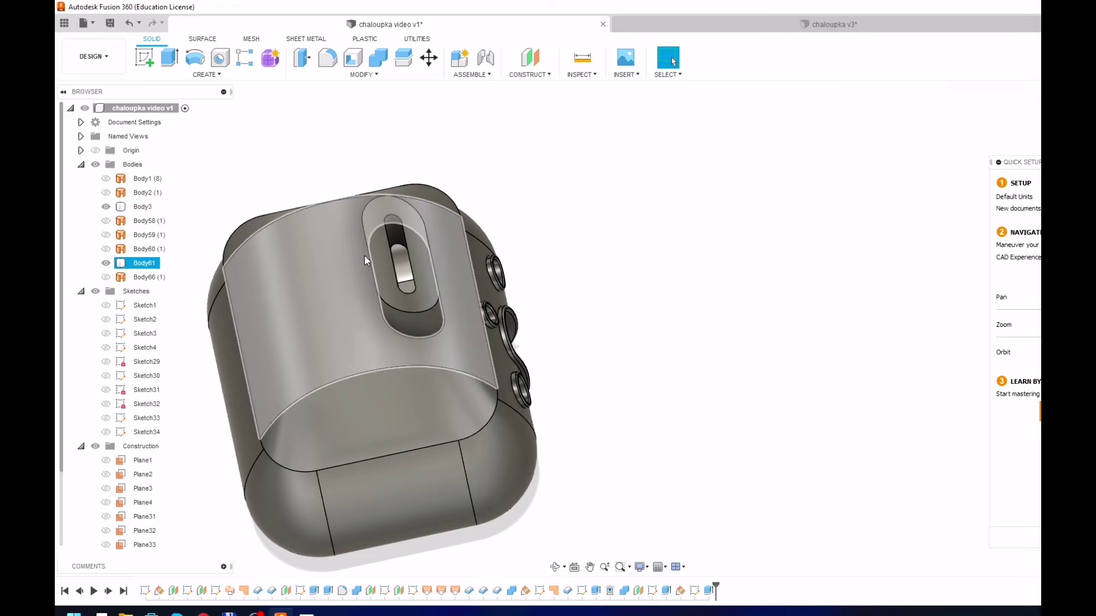
click(327, 57)
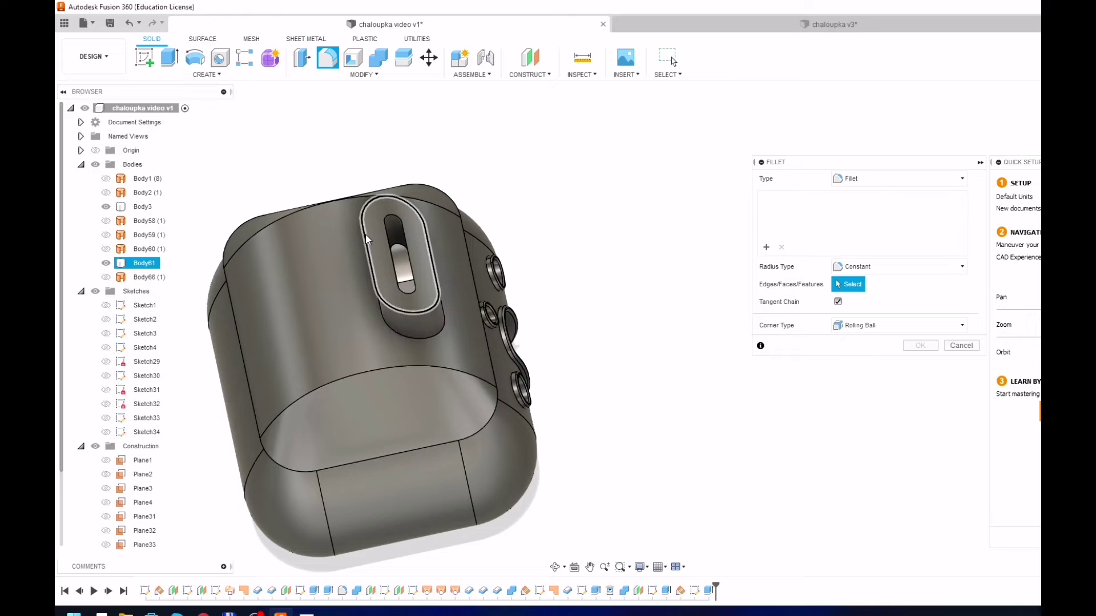
- Fillet the post's top outer edges at 5 mm
click(432, 226)
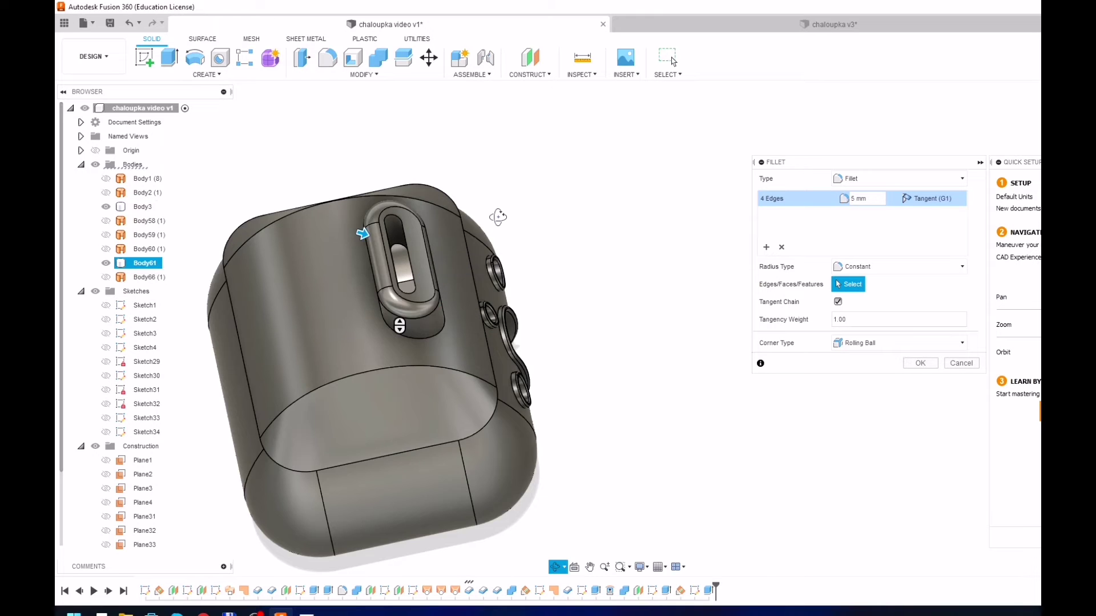
shift+middle_drag(497, 215, 489, 169)
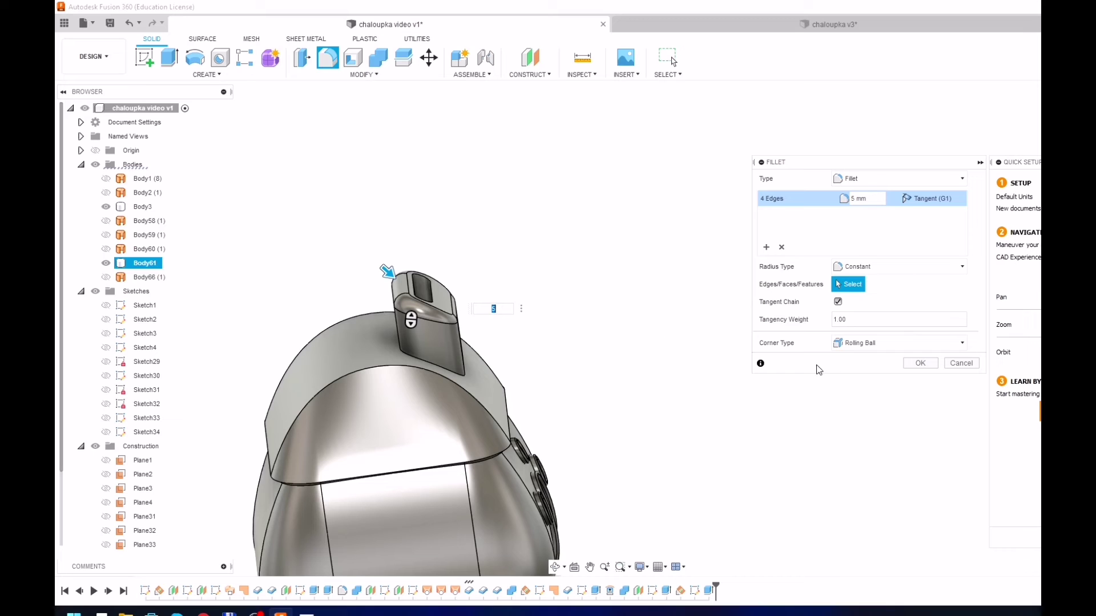
click(911, 367)
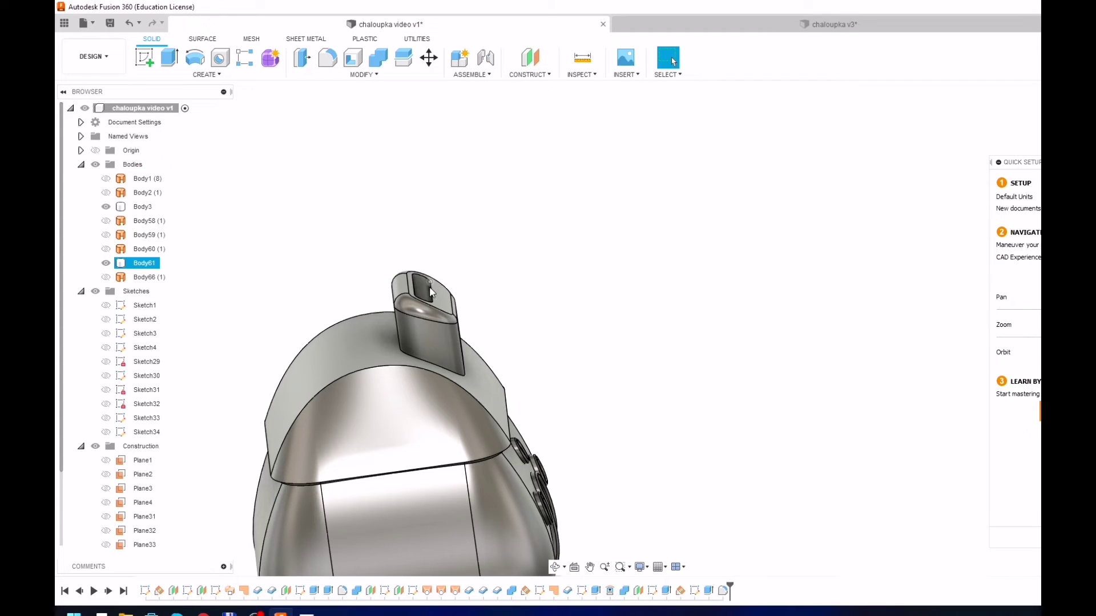
click(327, 58)
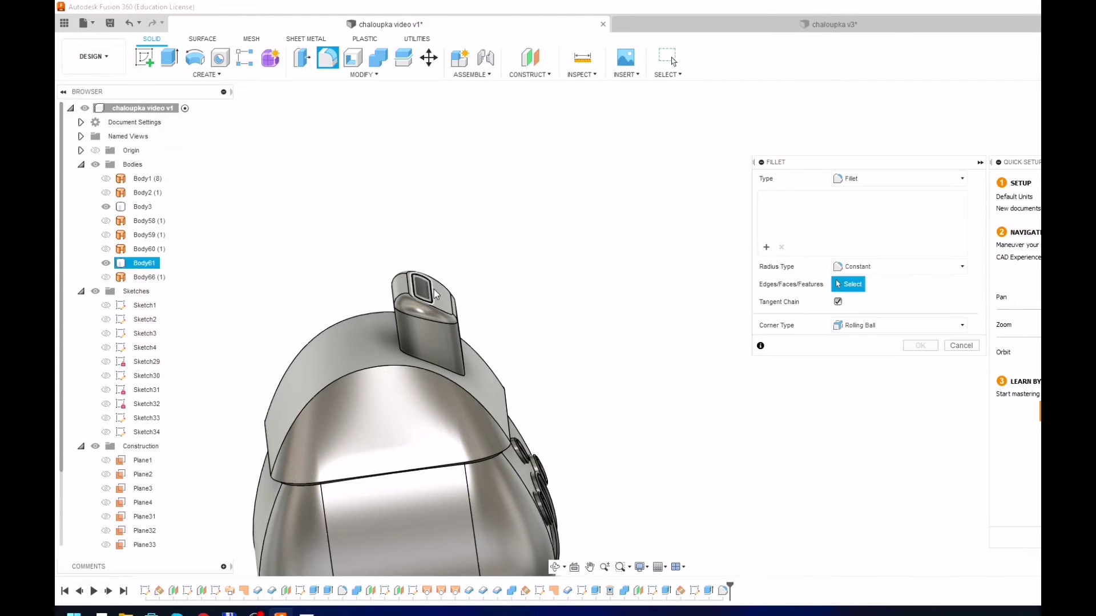
click(960, 346)
- Add the slot rim edges to that fillet as a second set at 1 mm
double_click(724, 590)
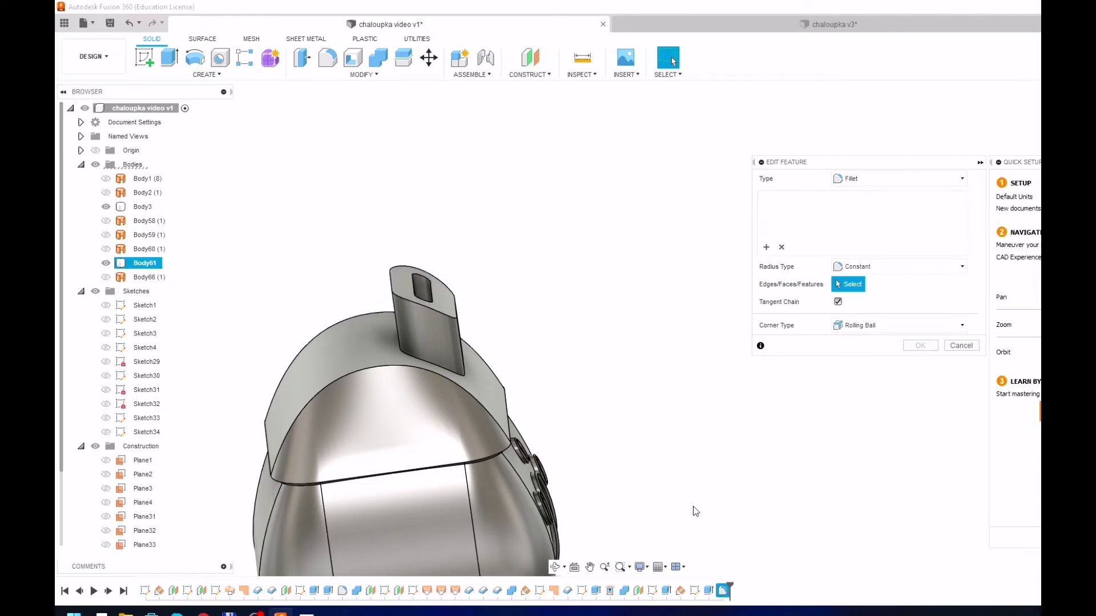
click(766, 247)
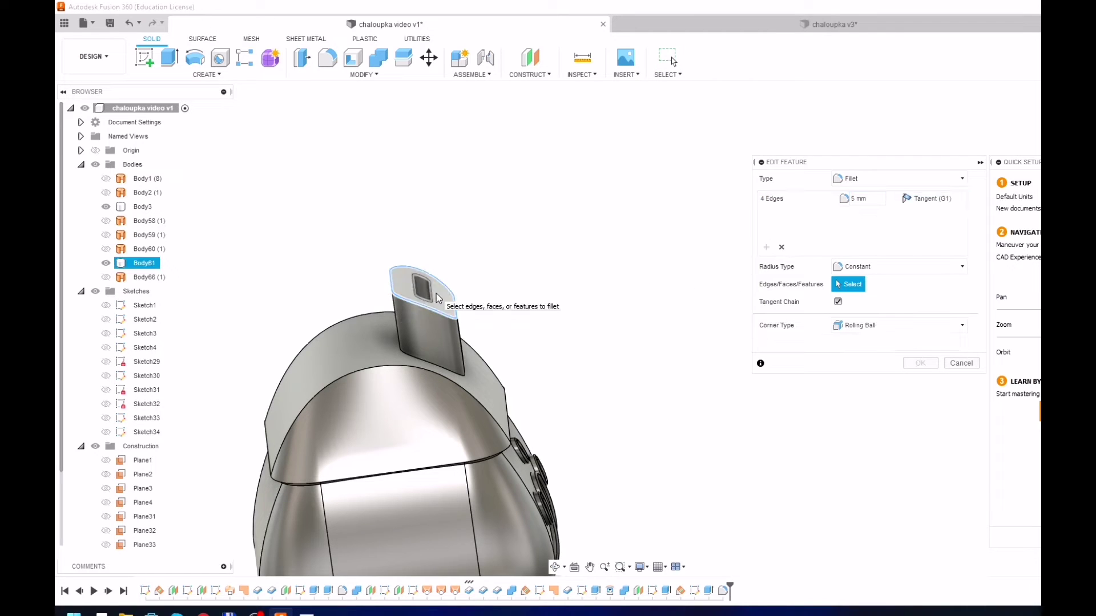
click(438, 289)
text(1)
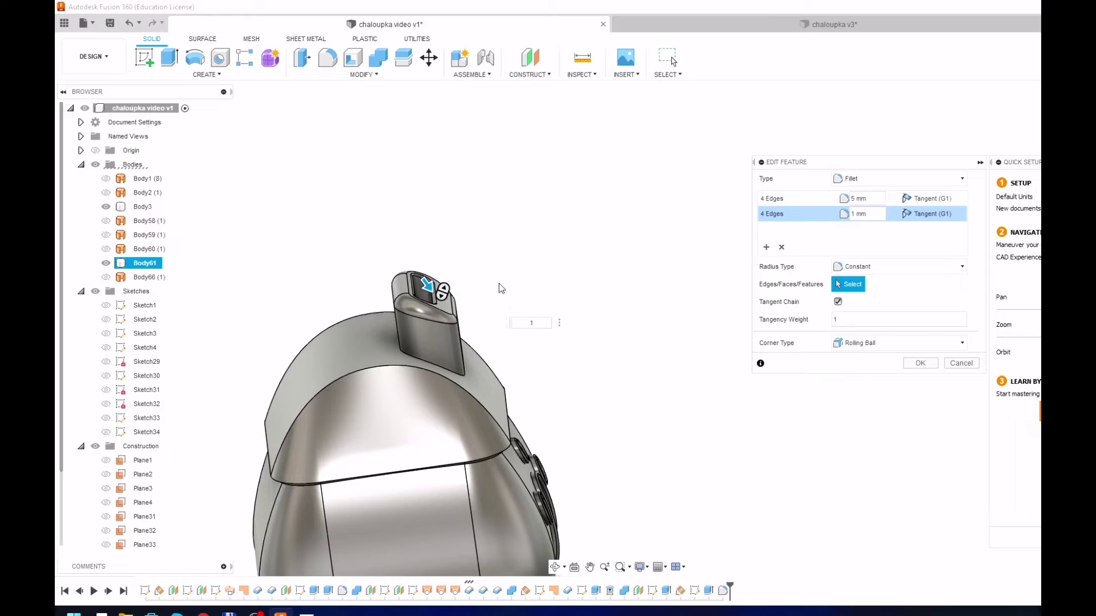
scroll(474, 274, up, 5)
shift+middle_drag(455, 245, 458, 273)
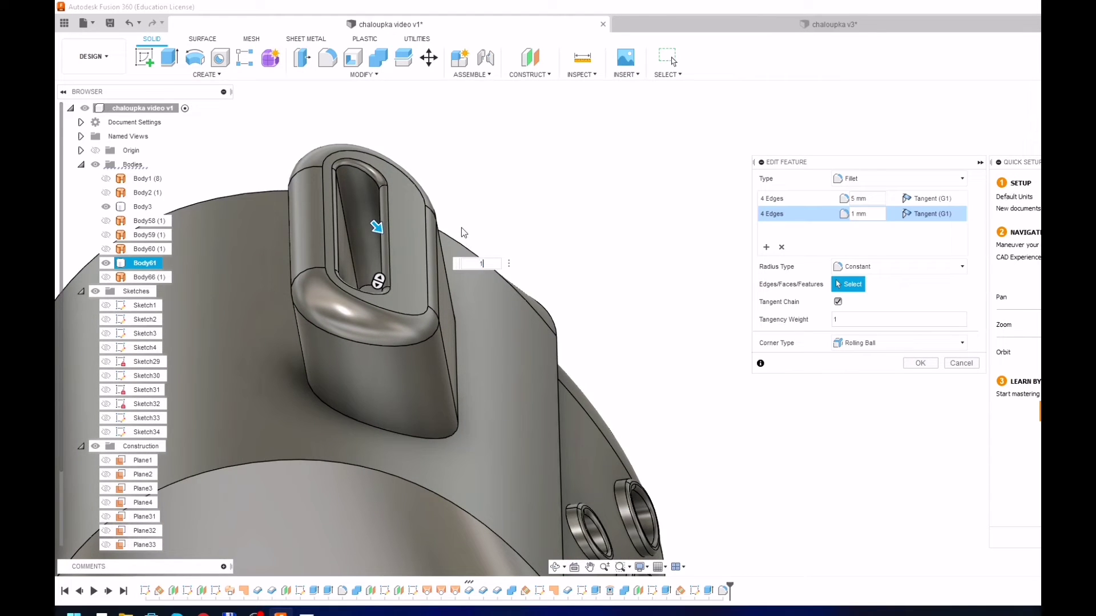
key(Return)
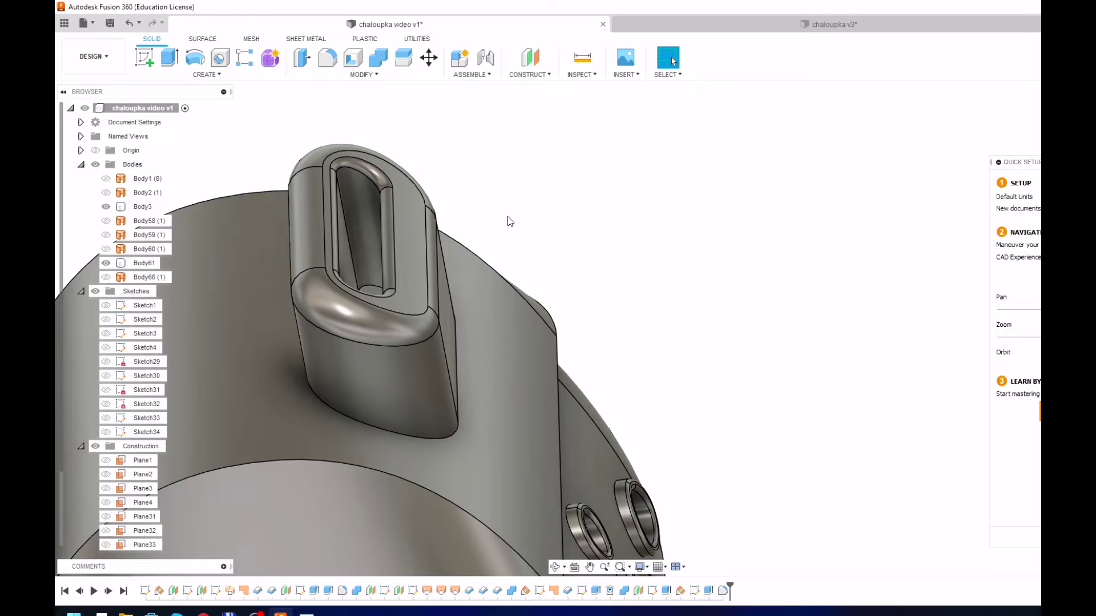
- Reduce the slot-rim fillet radius to 0.75 mm
shift+middle_drag(494, 205, 464, 178)
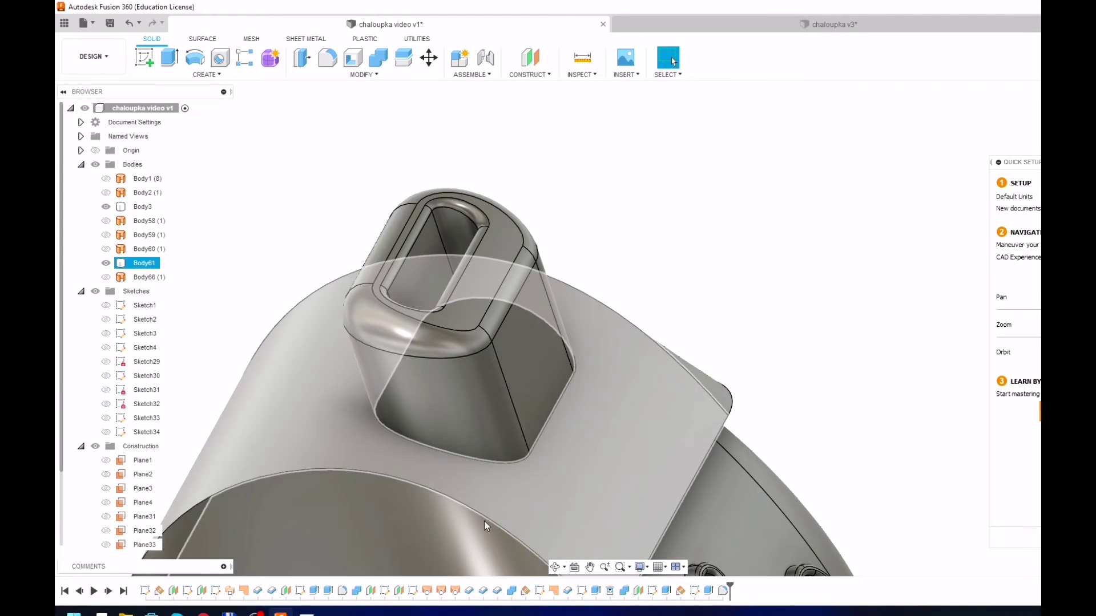
double_click(723, 591)
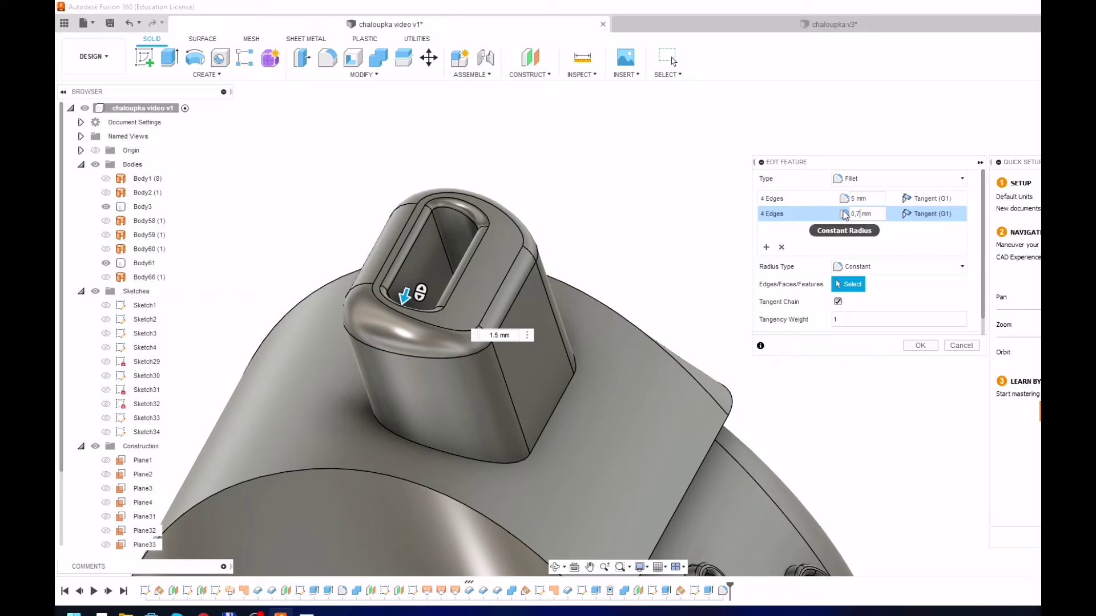
key(Return)
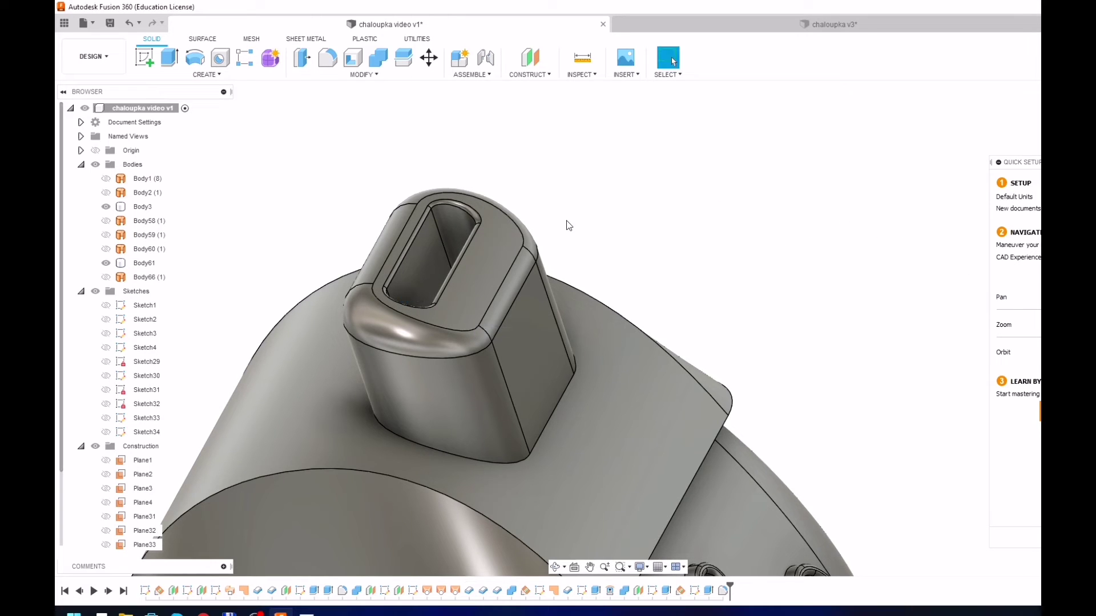
shift+middle_drag(543, 194, 539, 174)
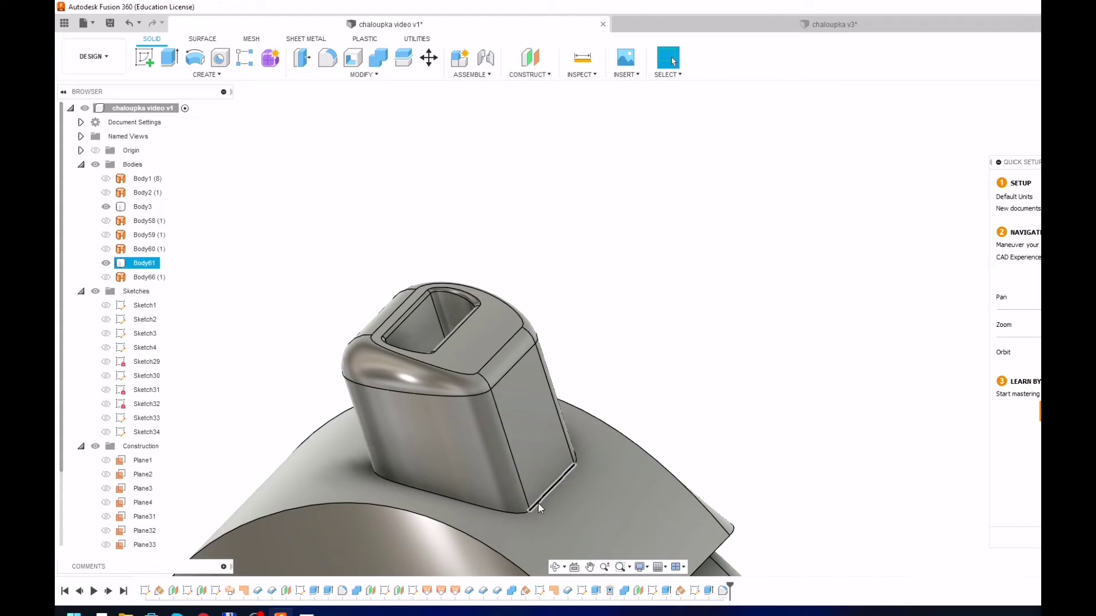
- Add the post's base edges along the roof to the fillet at 2 mm
double_click(721, 591)
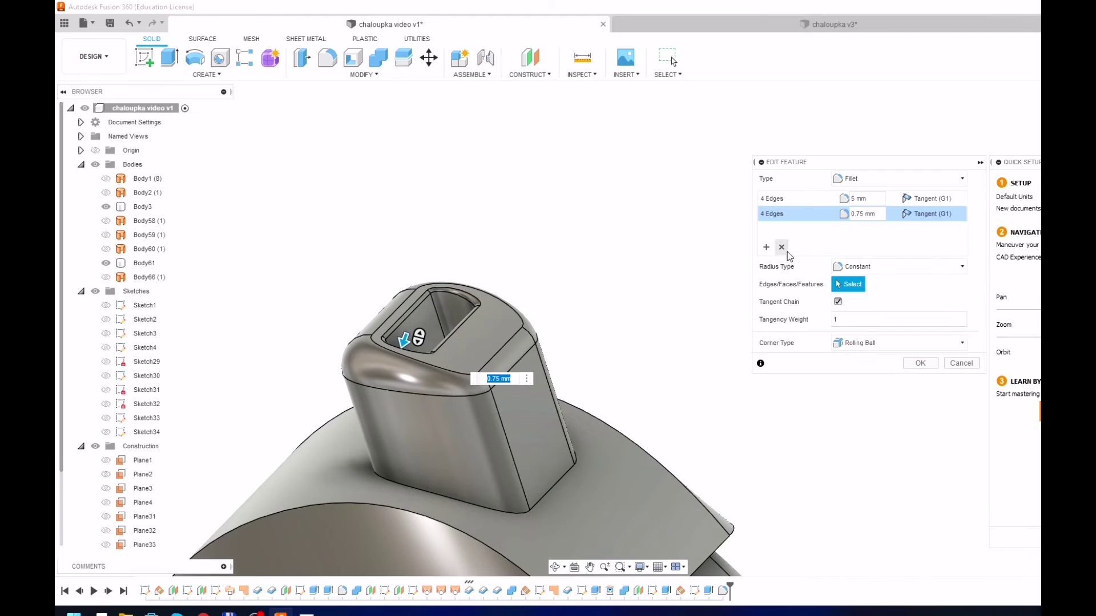
click(781, 247)
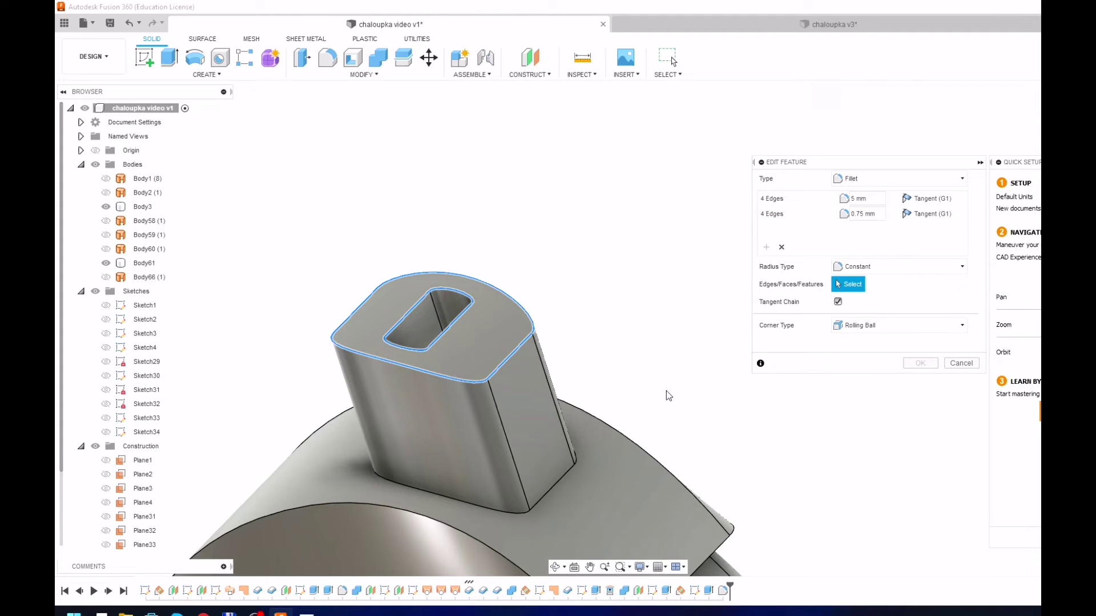
click(568, 474)
key(Return)
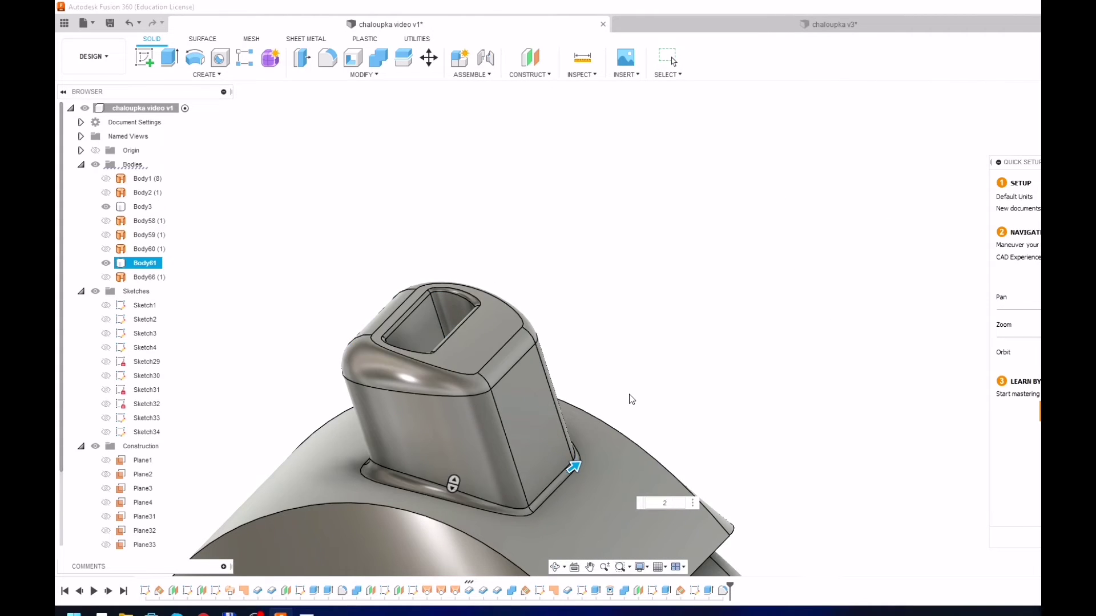
mouse_move(628, 396)
shift+middle_down()
mouse_move(614, 308)
mouse_move(671, 281)
mouse_move(695, 289)
mouse_move(676, 298)
mouse_move(621, 243)
mouse_move(715, 295)
mouse_move(655, 276)
mouse_move(662, 343)
mouse_move(726, 306)
mouse_move(746, 335)
mouse_move(601, 418)
mouse_move(632, 331)
shift+middle_up()
- Fill the door opening in the front face with a patch surface
click(683, 398)
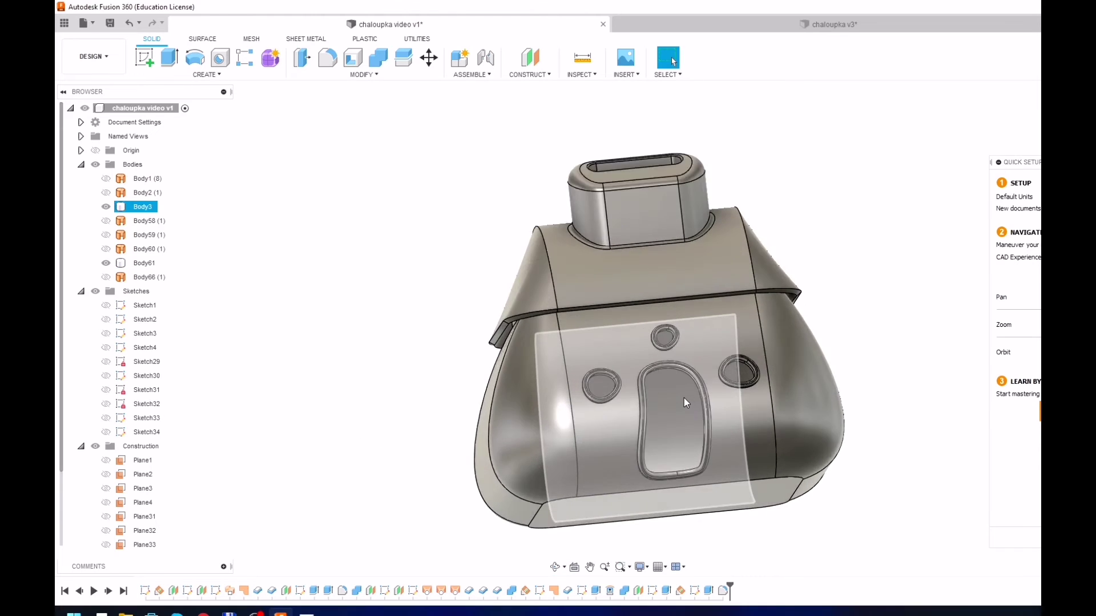
scroll(684, 398, up, 3)
scroll(693, 361, up, 2)
scroll(559, 314, up, 3)
shift+middle_drag(560, 313, 375, 218)
key(Escape)
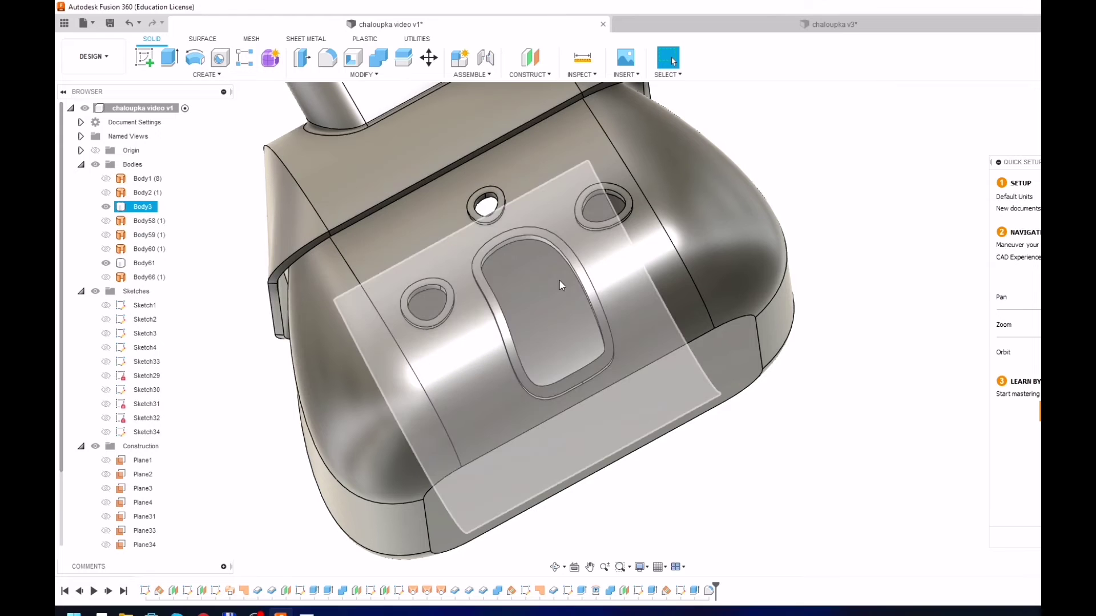
click(202, 38)
click(169, 57)
scroll(548, 280, up, 2)
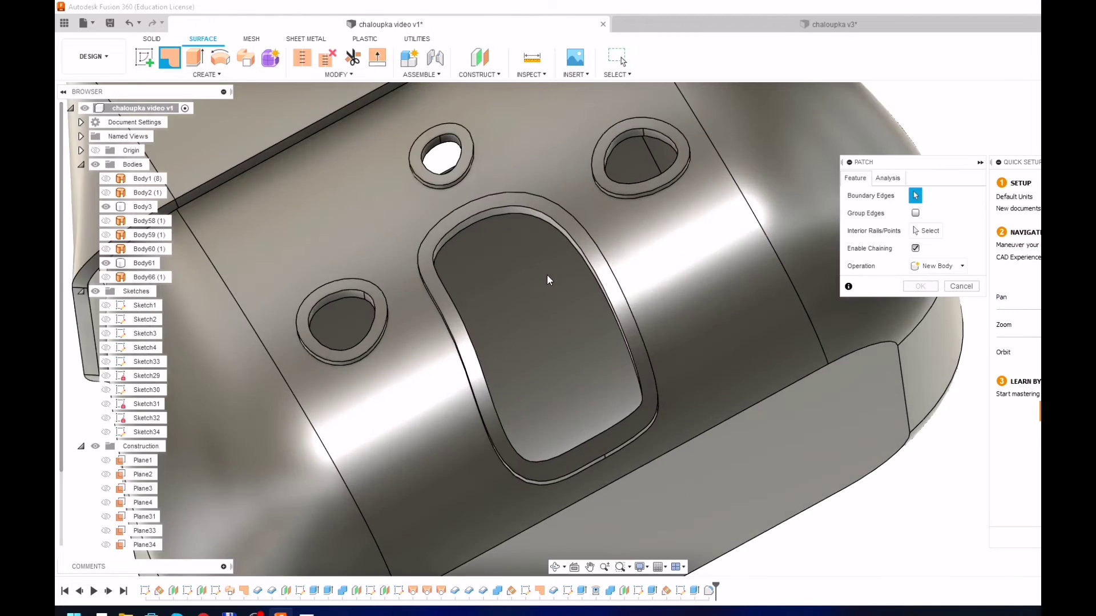
scroll(493, 214, up, 1)
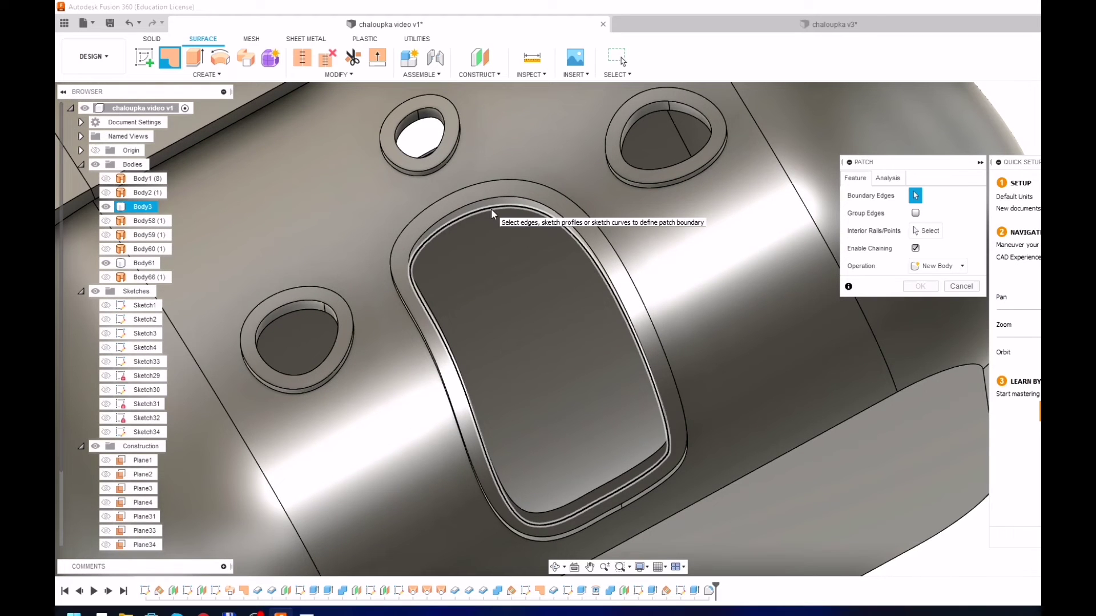
click(491, 207)
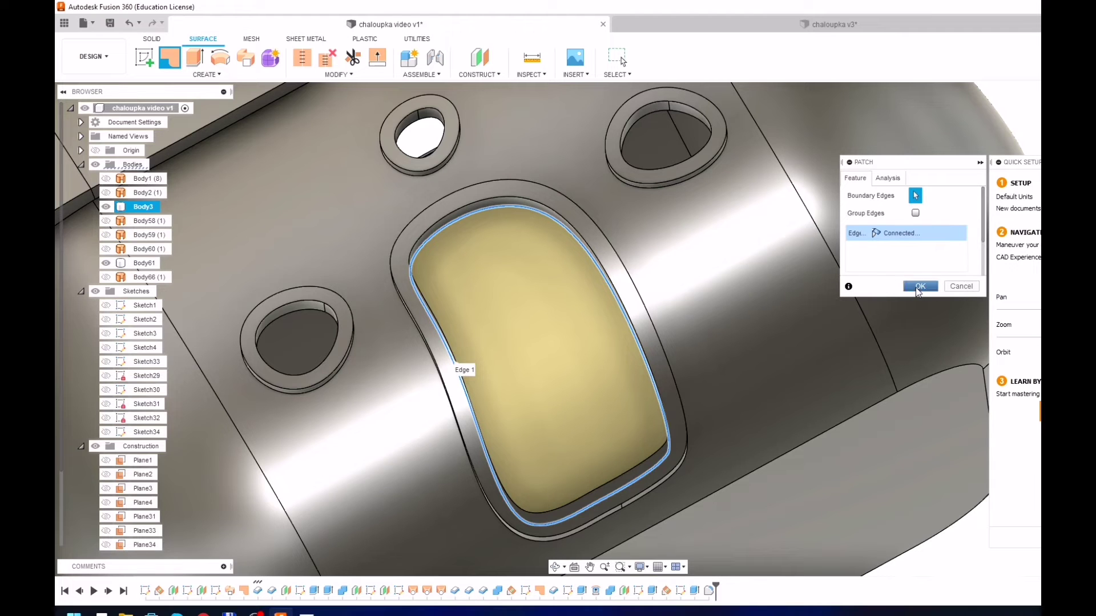
click(919, 286)
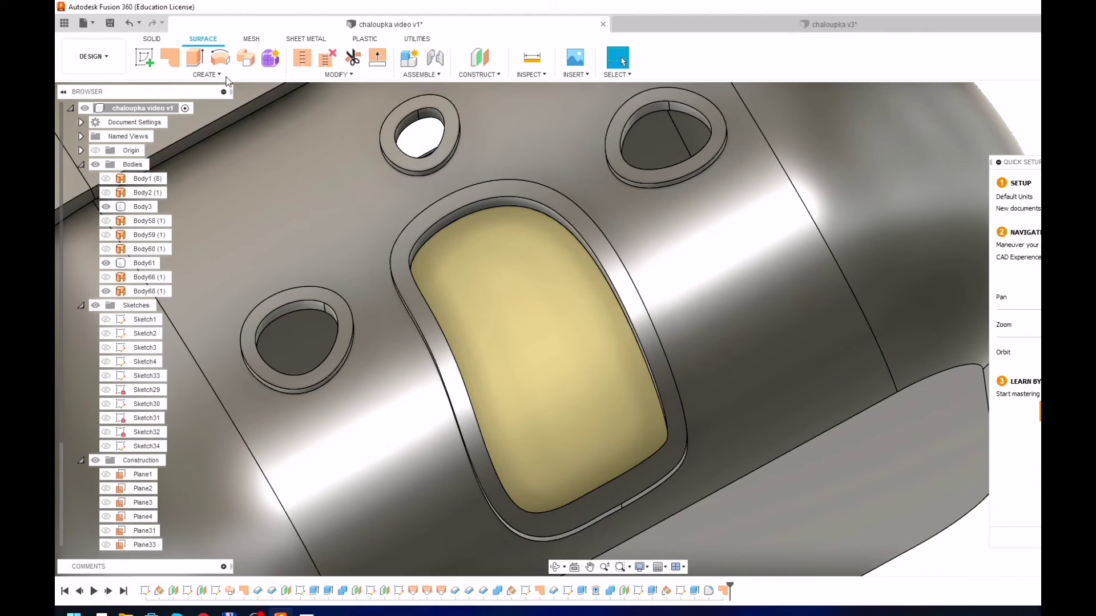
- Patch the small top, left and top-right window holes
click(170, 58)
click(410, 136)
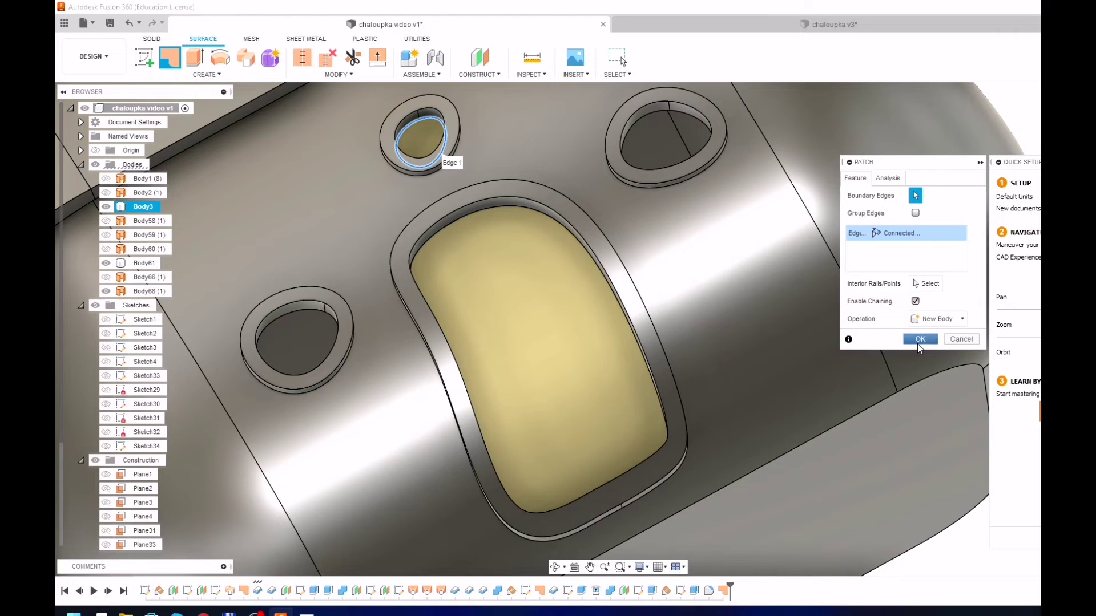
click(918, 339)
click(178, 58)
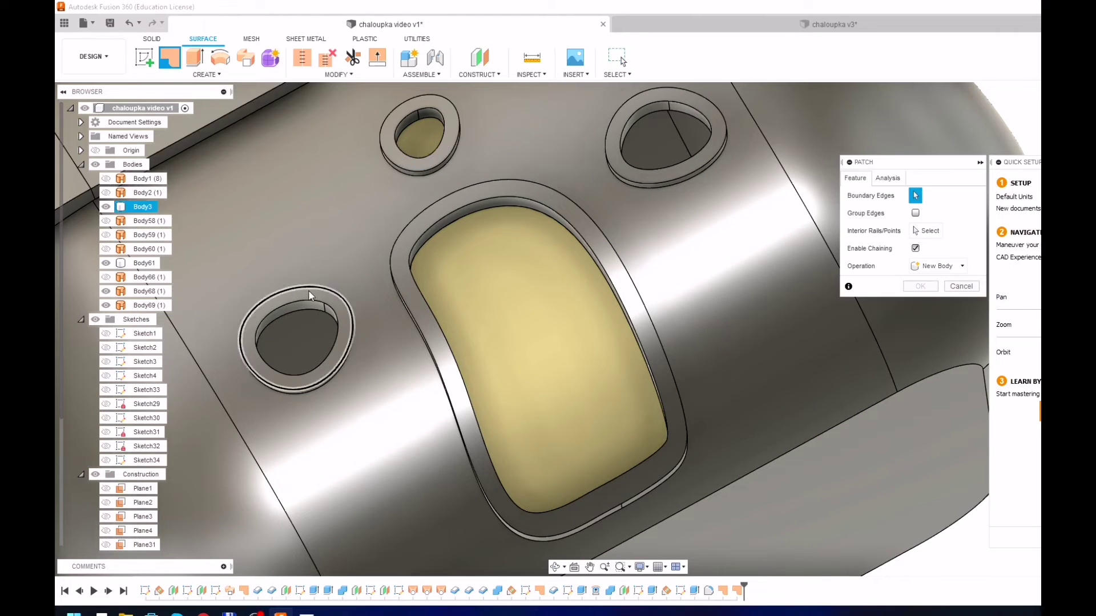
click(302, 310)
click(911, 291)
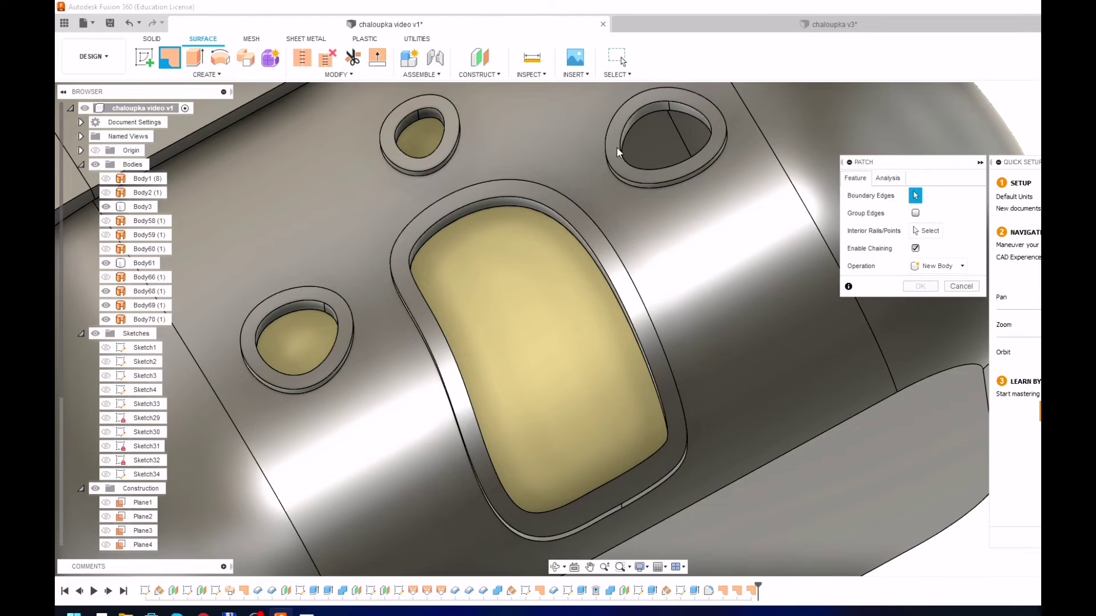
click(635, 122)
click(929, 338)
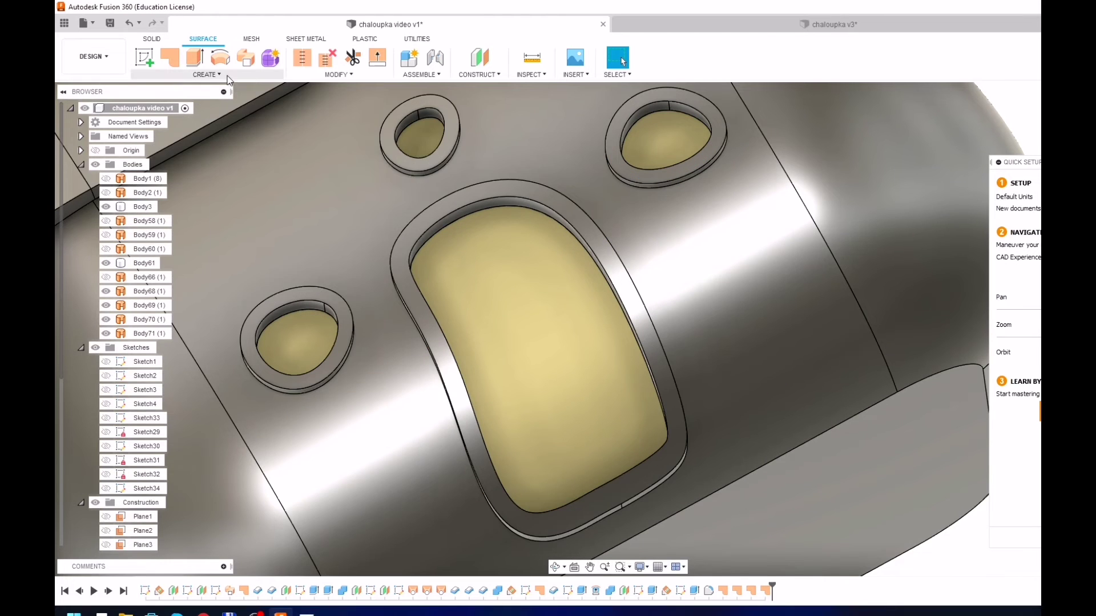
click(207, 75)
click(171, 258)
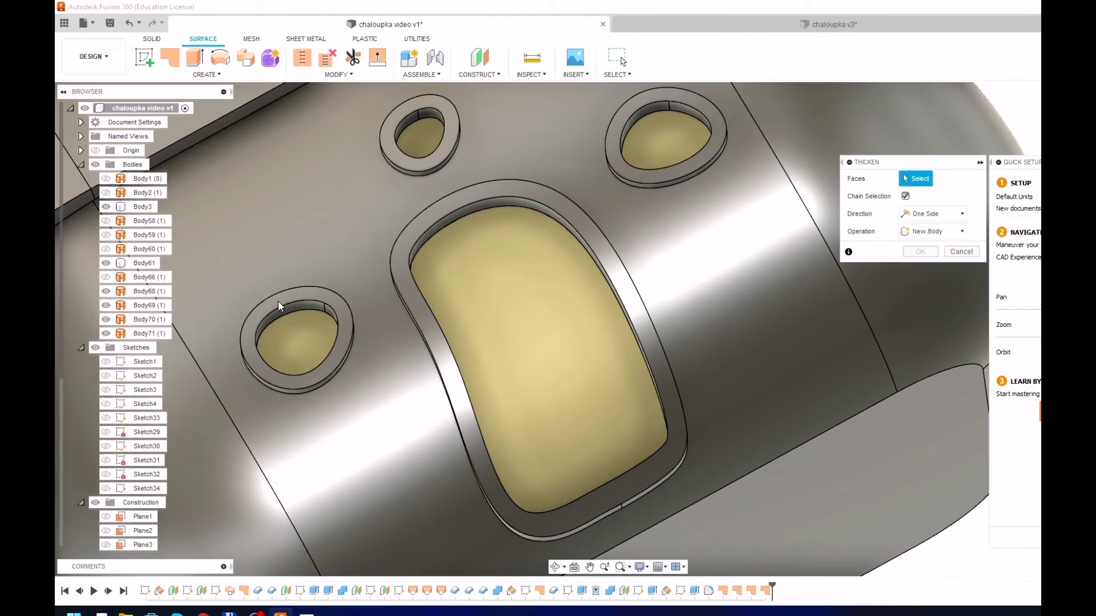
- Thicken the left window patch by -1 mm into a new solid body
click(296, 334)
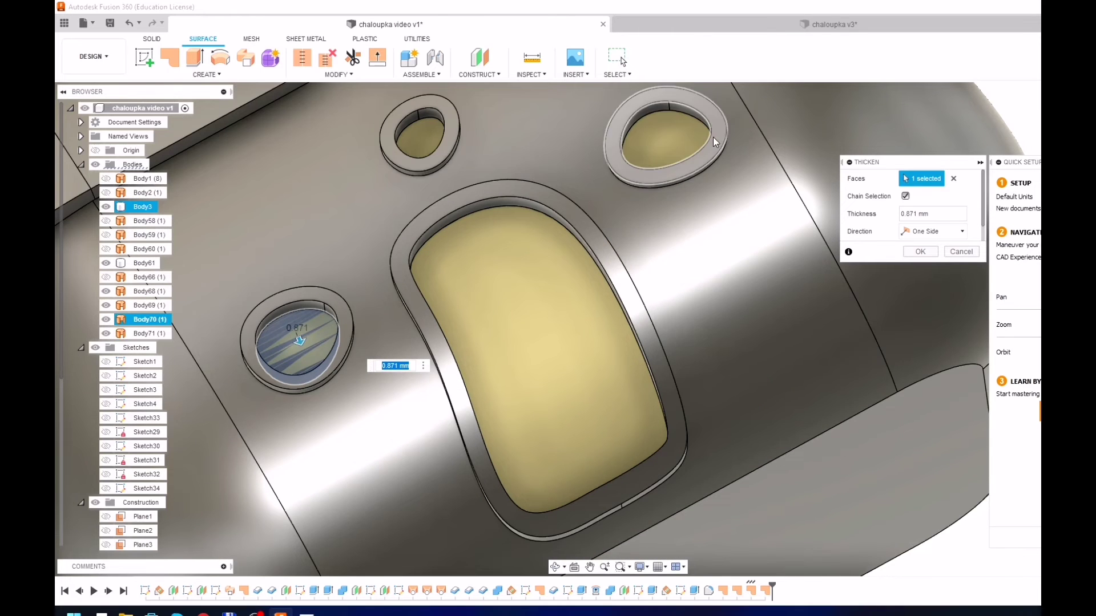
drag(299, 340, 379, 284)
mouse_move(931, 213)
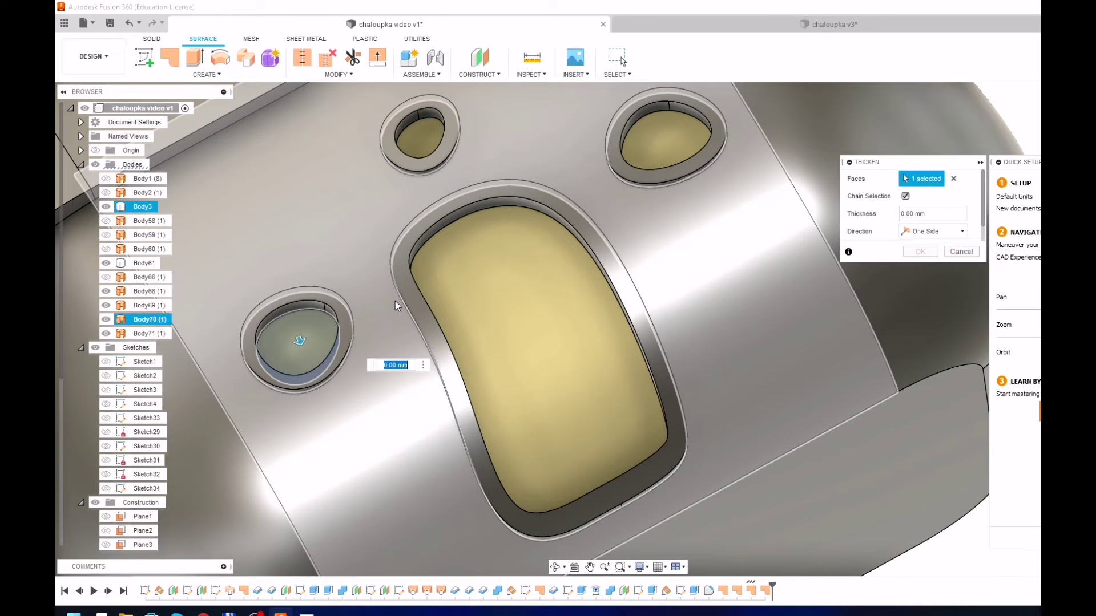
text(1)
shift+middle_drag(379, 284, 409, 328)
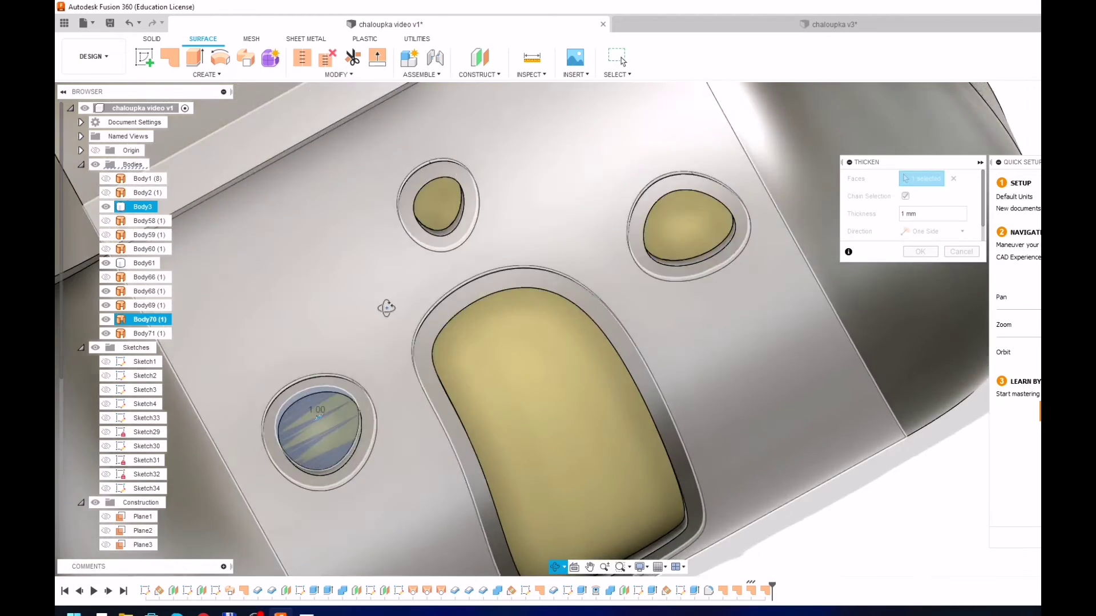
text(-)
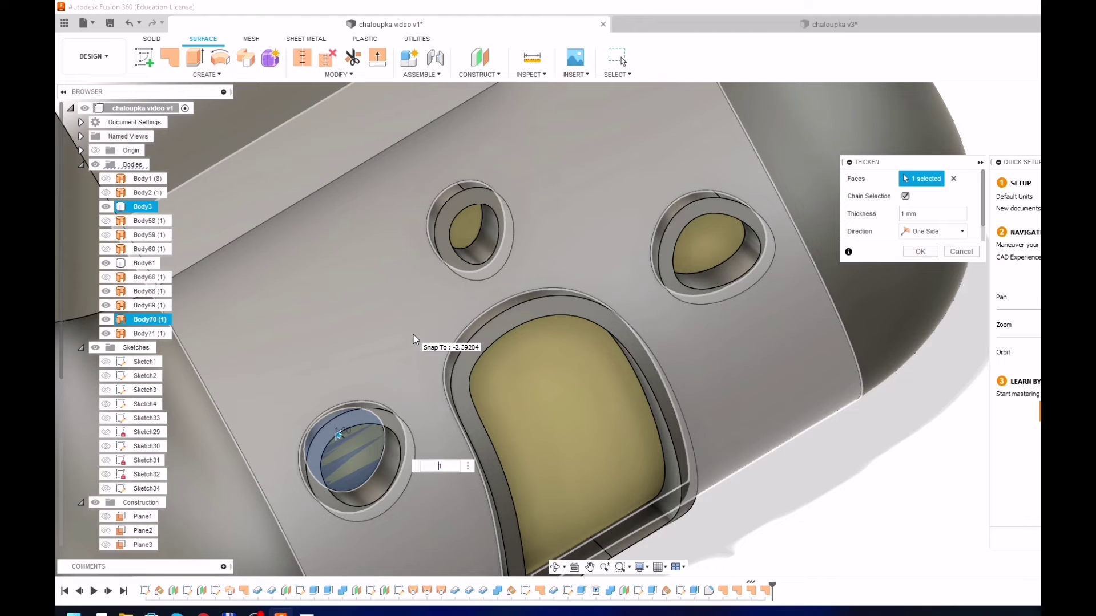
text(1)
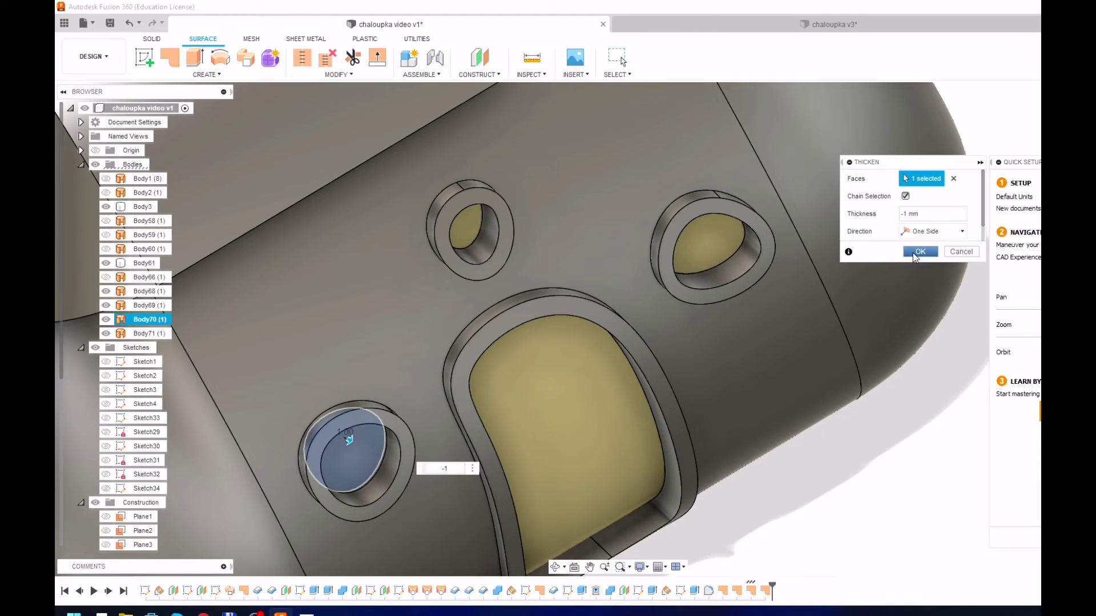
click(919, 252)
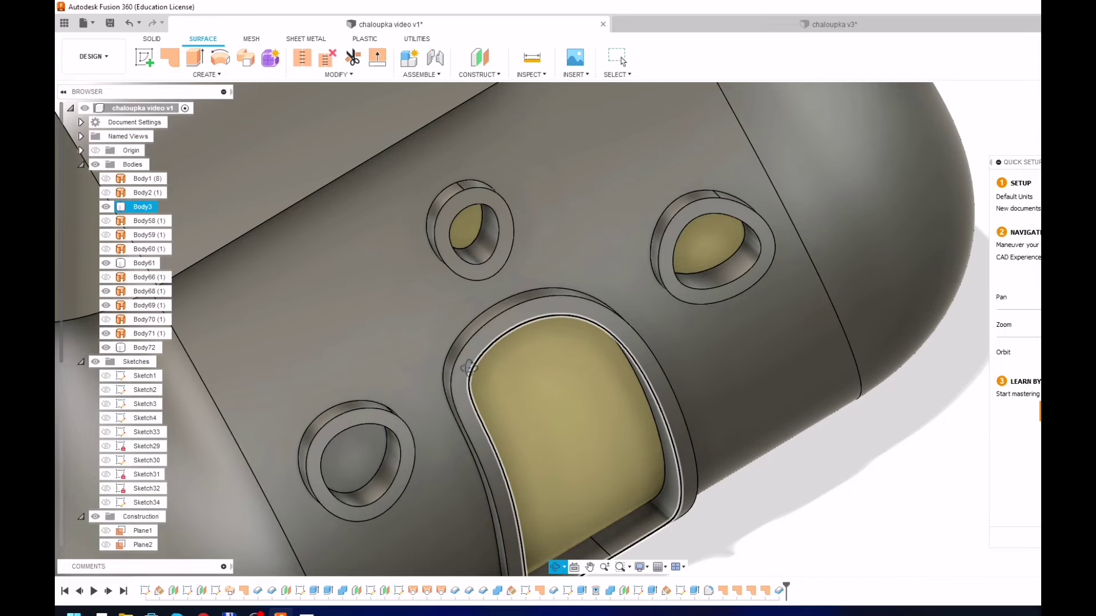
- Thicken the door patch by -1 mm into a new body
shift+middle_drag(477, 369, 502, 392)
click(502, 393)
click(216, 75)
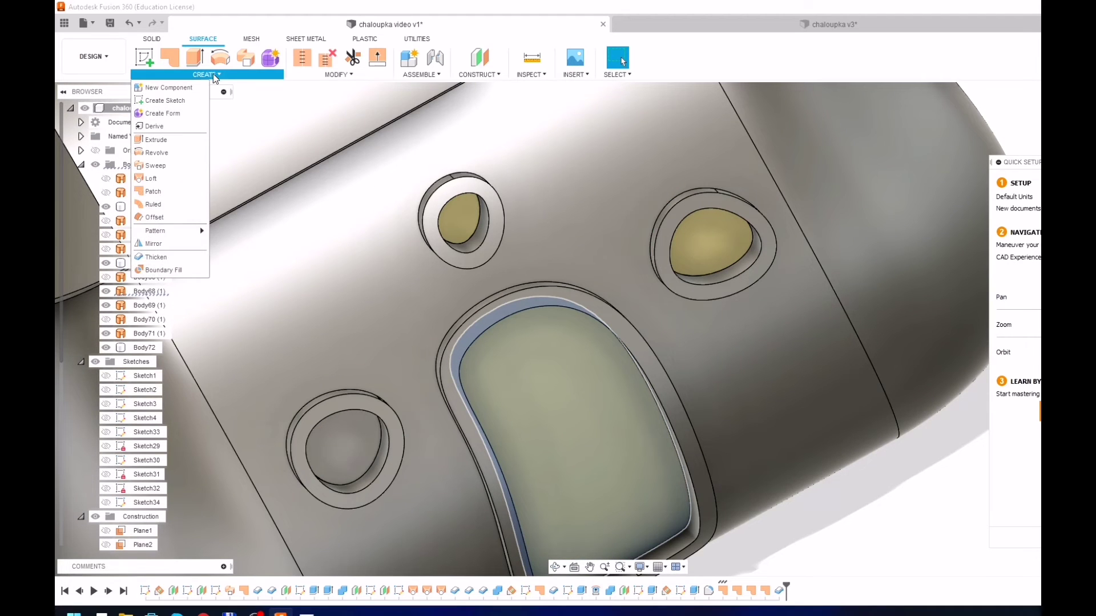
click(188, 256)
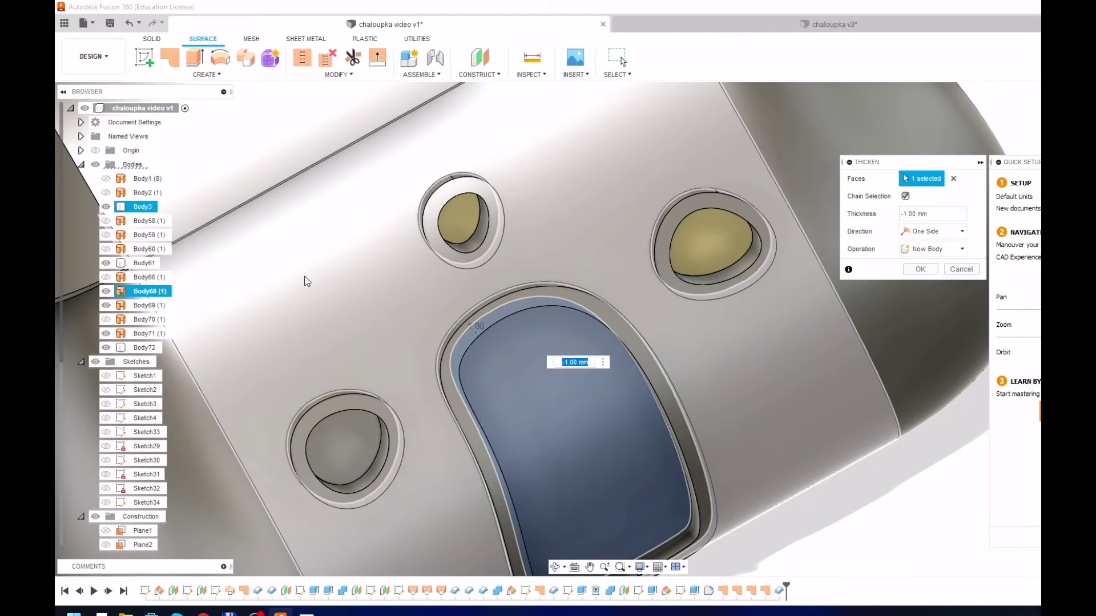
key(Return)
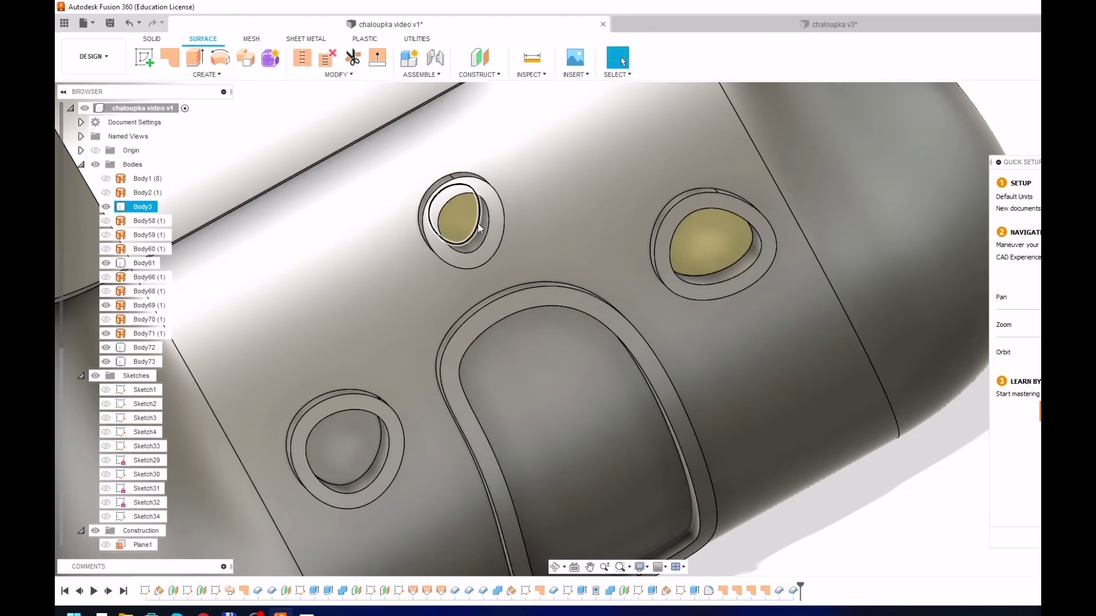
- Thicken the small top window patch by -1 mm into a new body
click(469, 214)
click(215, 74)
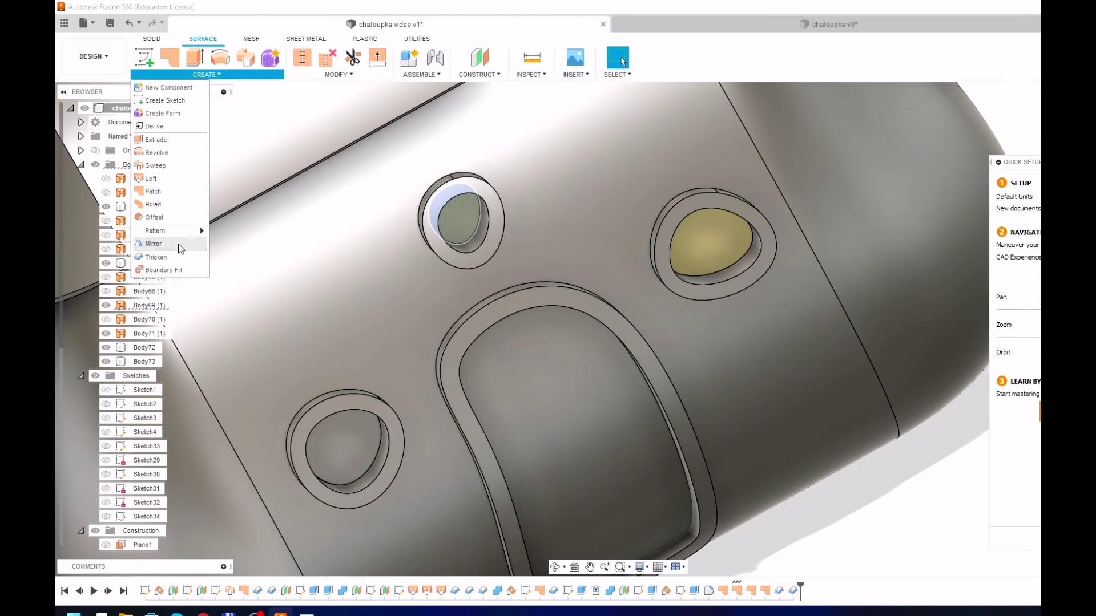
click(183, 251)
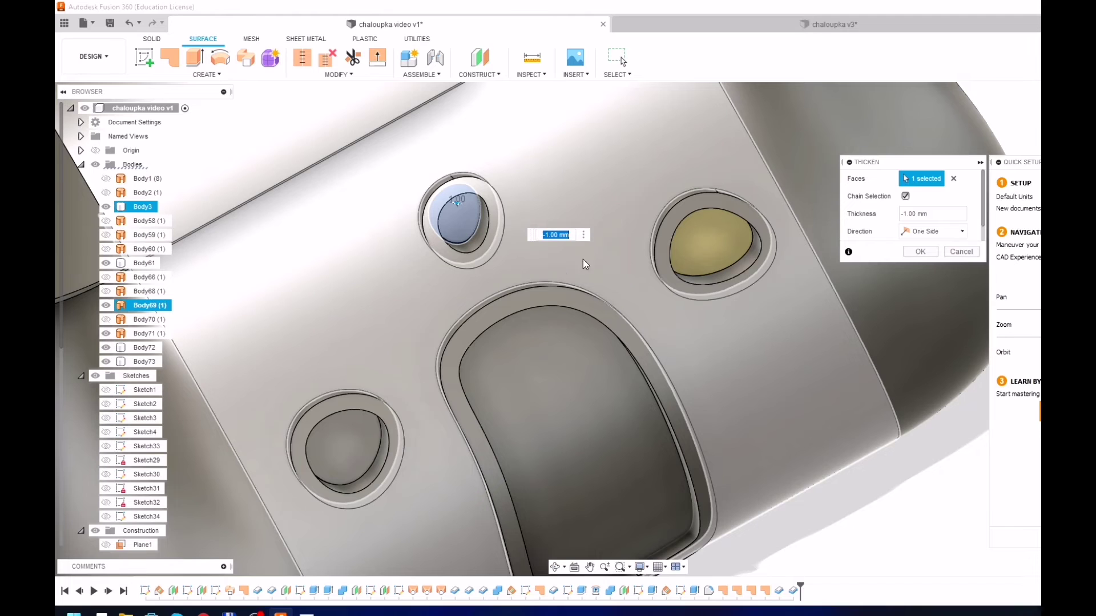
key(Return)
- Thicken the top-right window patch by -1 mm, then view the whole front
click(726, 234)
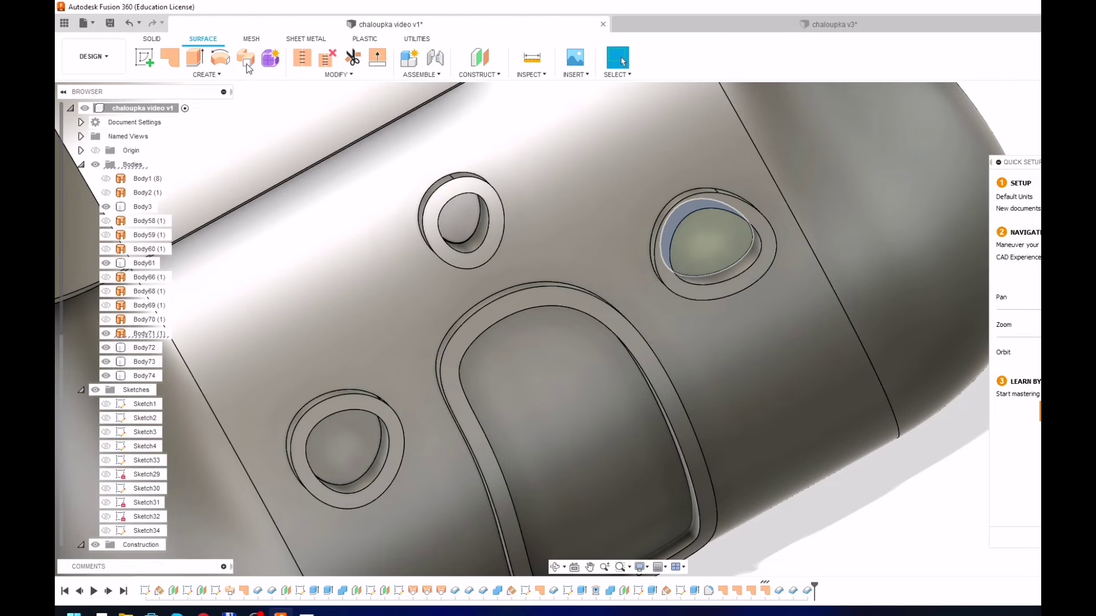
click(206, 75)
click(155, 257)
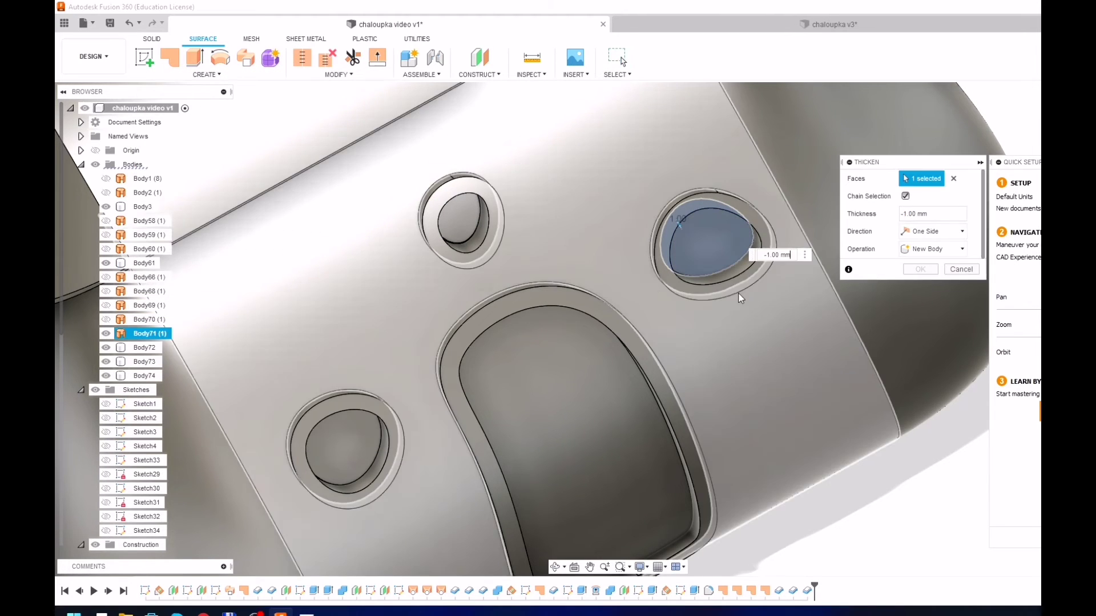
key(Return)
scroll(773, 283, down, 3)
scroll(771, 282, down, 2)
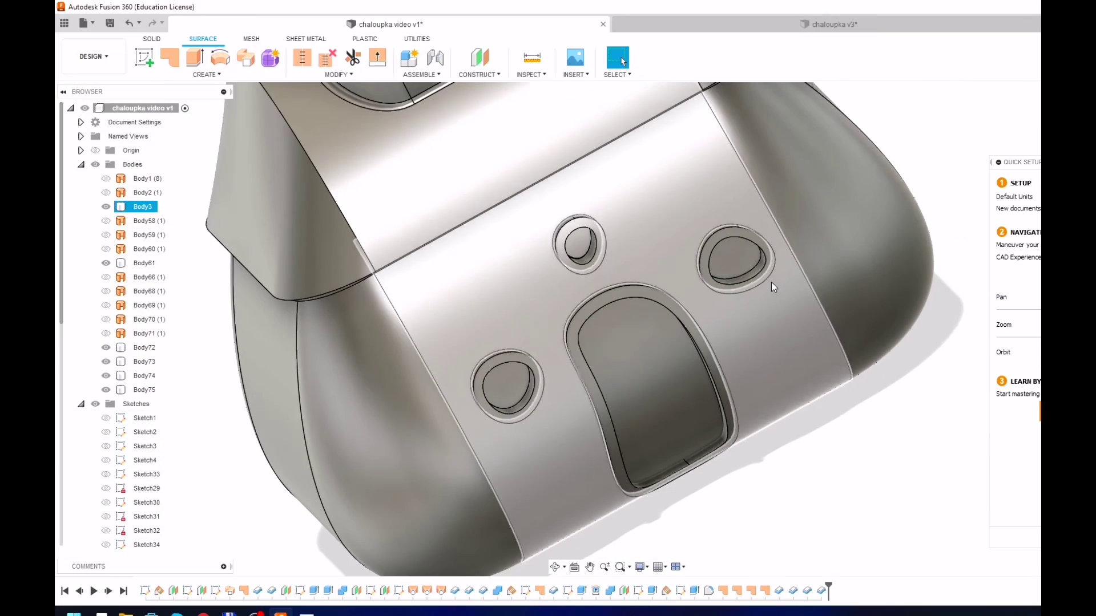
mouse_move(688, 258)
shift+middle_down()
mouse_move(652, 229)
mouse_move(663, 232)
shift+middle_up()
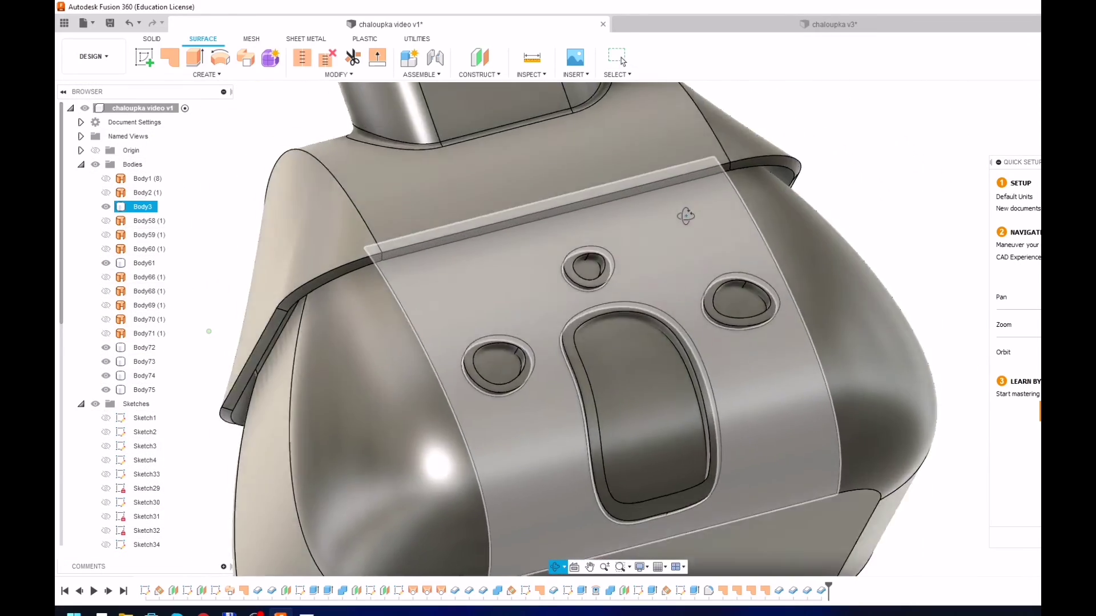
scroll(663, 233, down, 5)
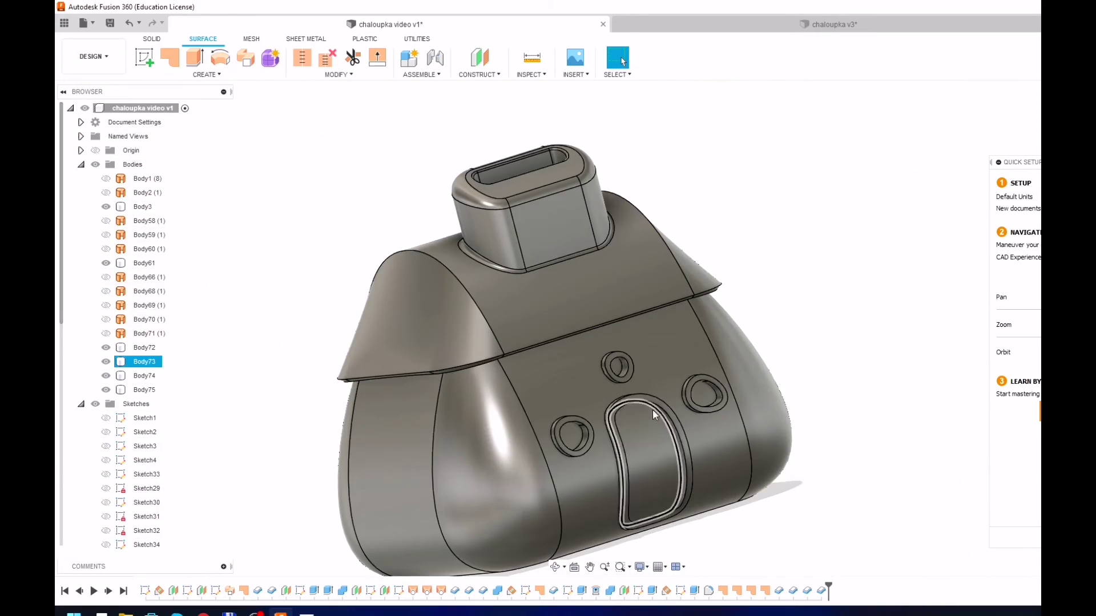
mouse_move(744, 315)
shift+middle_down()
mouse_move(670, 315)
mouse_move(735, 337)
shift+middle_up()
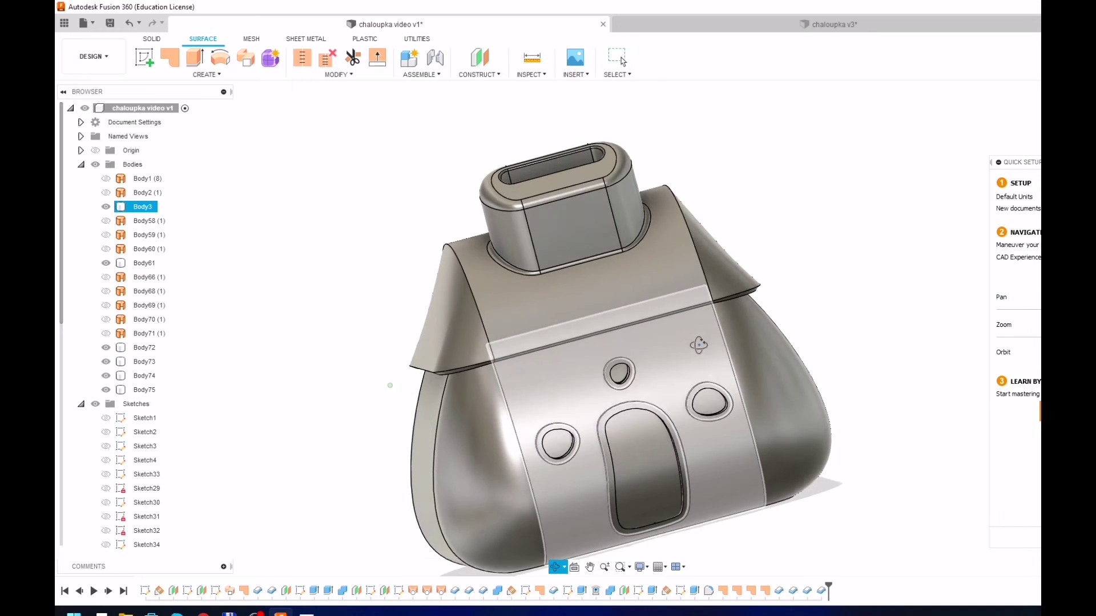
key(Escape)
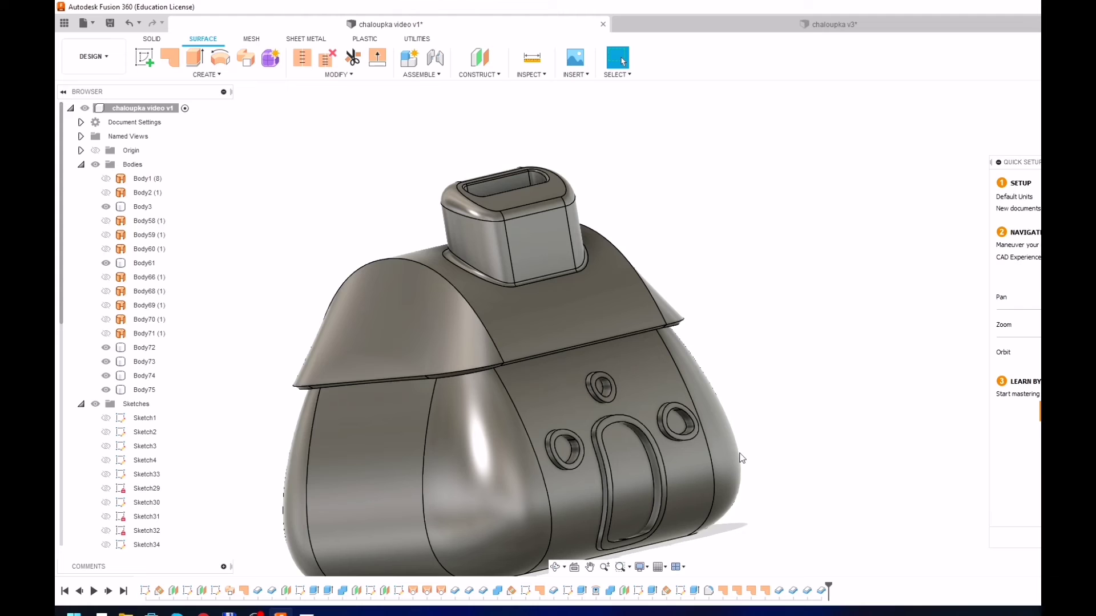
shift+middle_drag(748, 412, 775, 384)
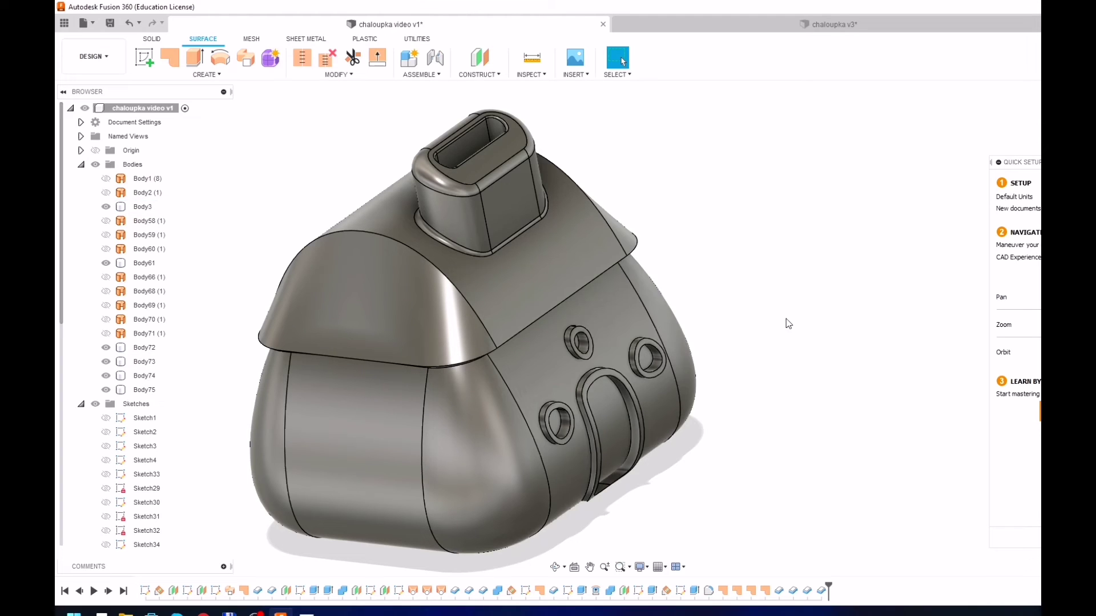
- Orbit under the cottage and start a new sketch on its flat bottom face
scroll(773, 345, down, 3)
mouse_move(773, 344)
shift+middle_down()
mouse_move(733, 323)
mouse_move(729, 424)
shift+middle_up()
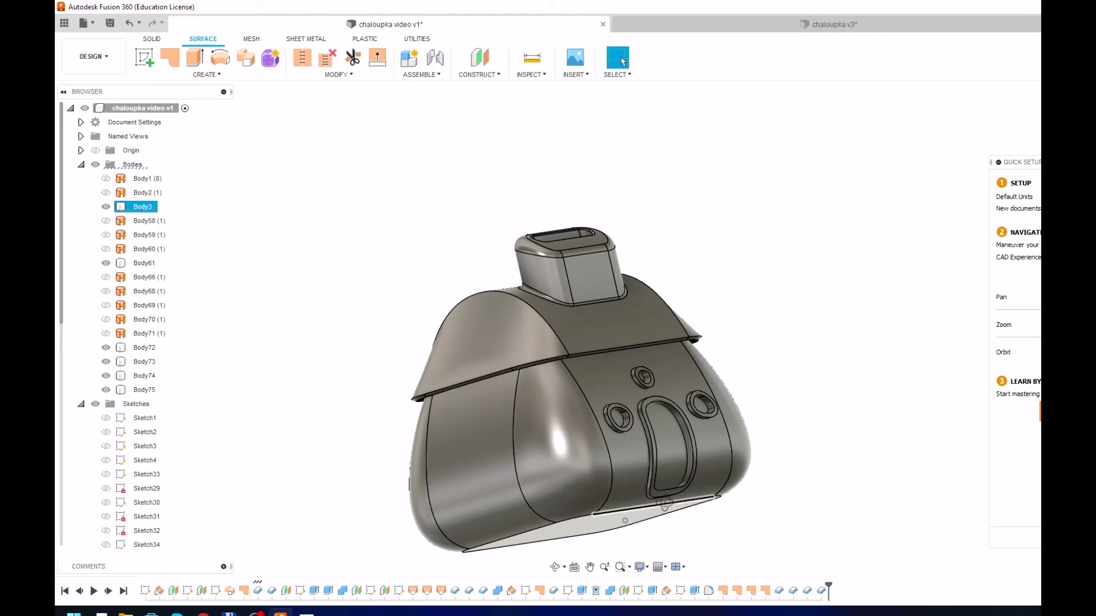
shift+middle_drag(669, 499, 631, 481)
click(631, 481)
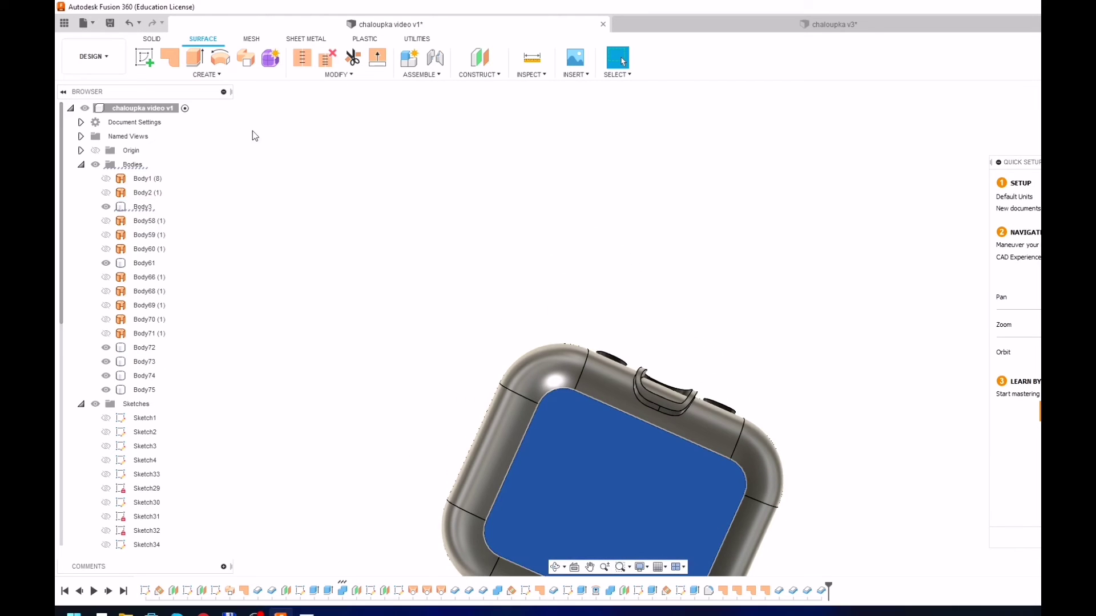
click(144, 57)
click(487, 280)
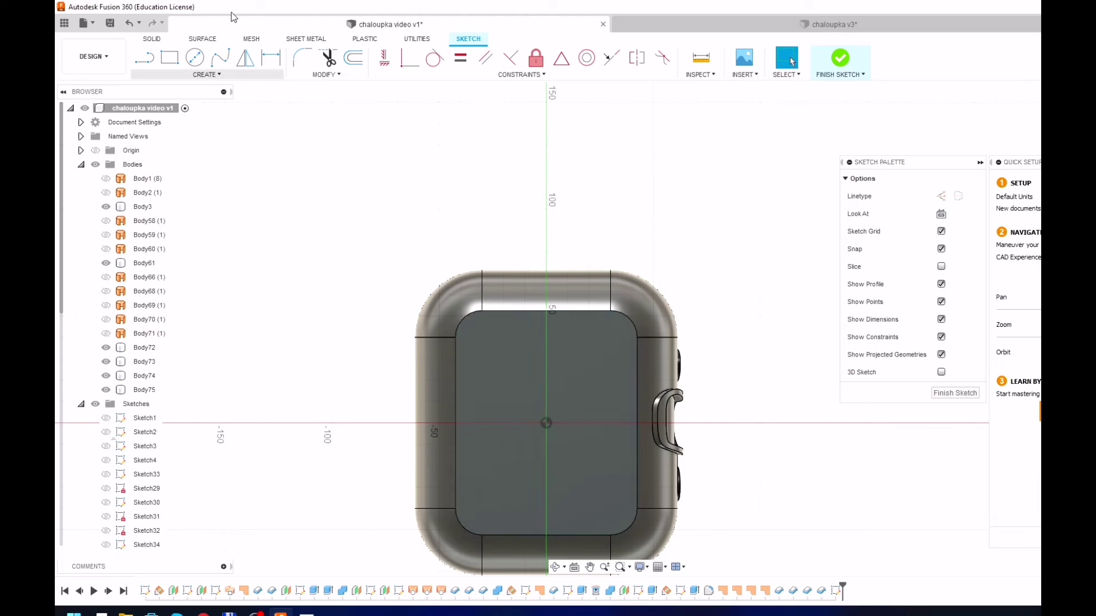
- Project the bottom face's rounded-rectangle outline into the sketch
click(206, 74)
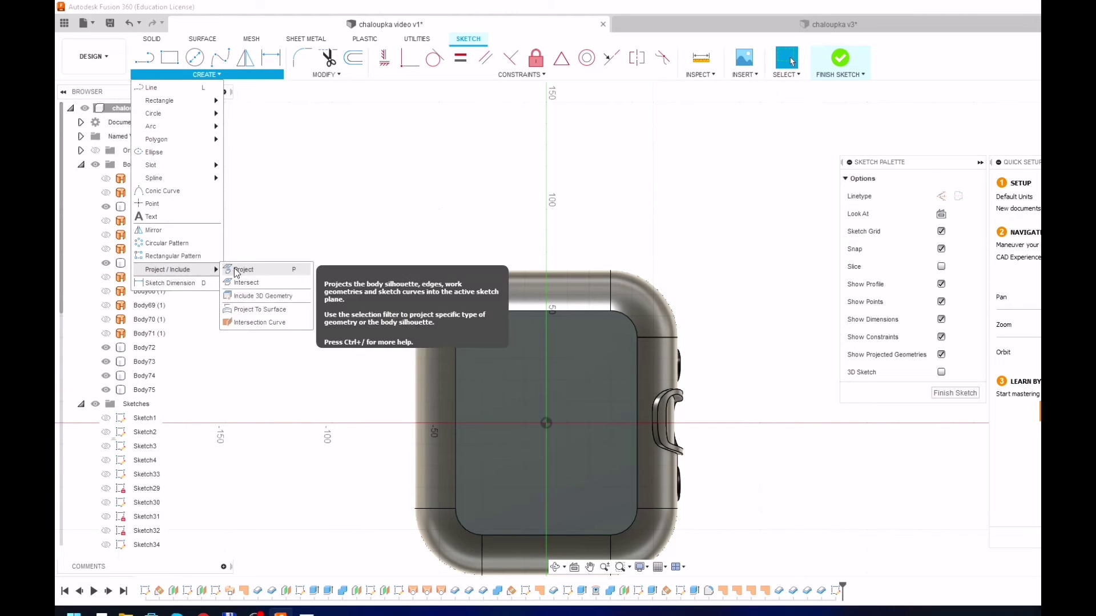
click(244, 268)
click(496, 317)
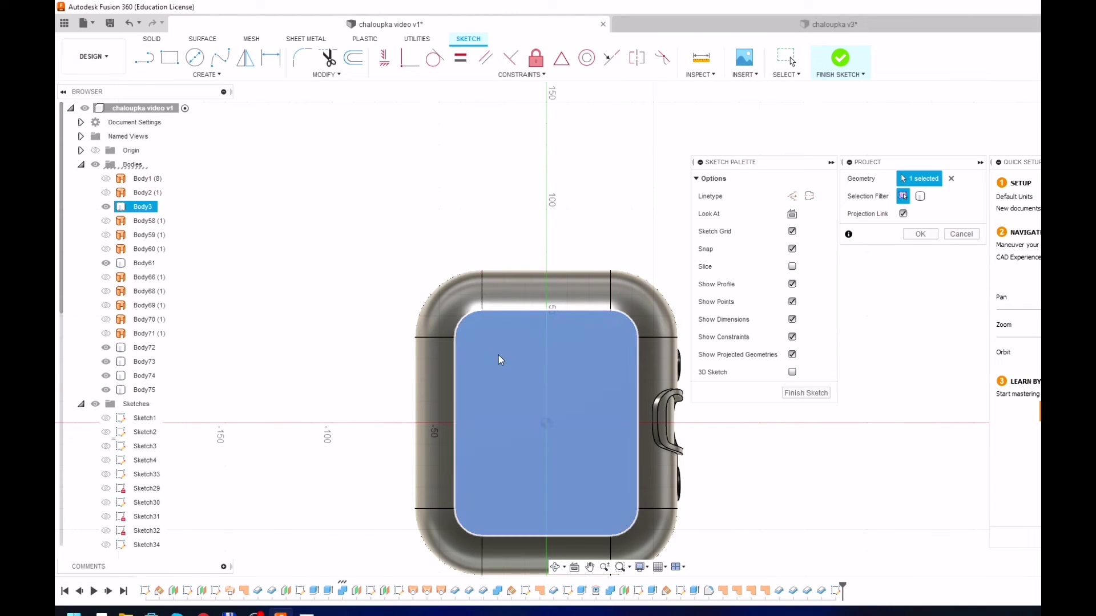
click(919, 234)
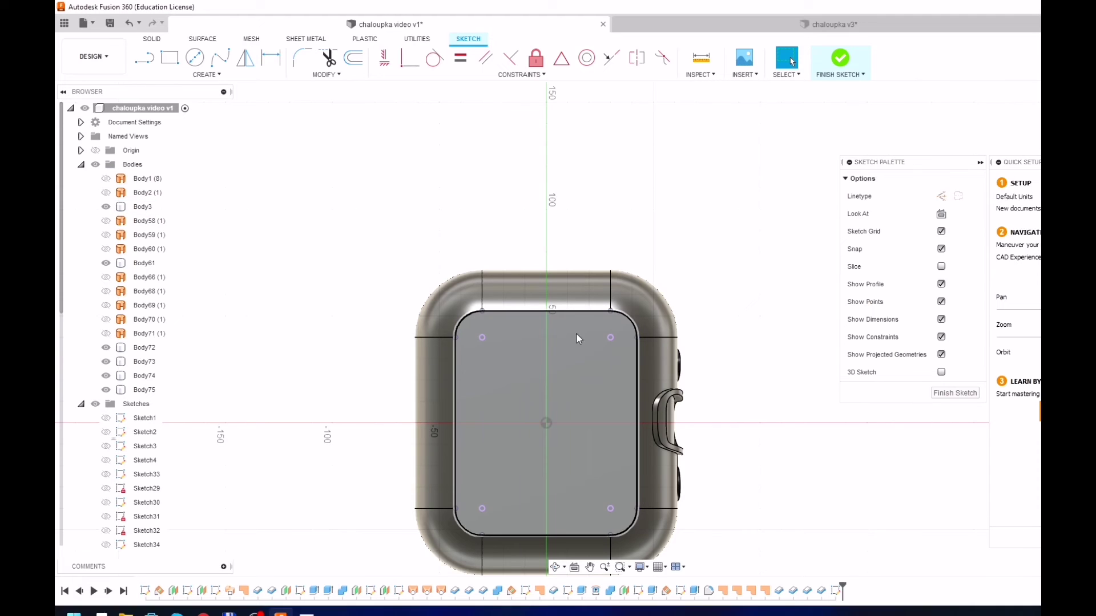
click(353, 58)
click(516, 311)
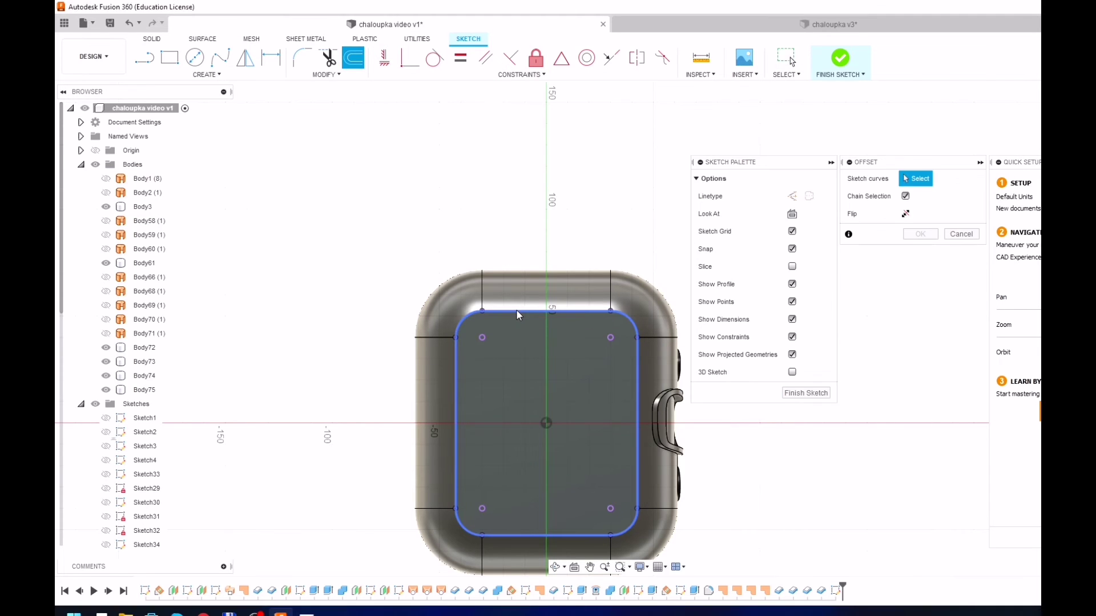
- Offset the projected outline 55 mm outward to make a closed base profile
click(515, 309)
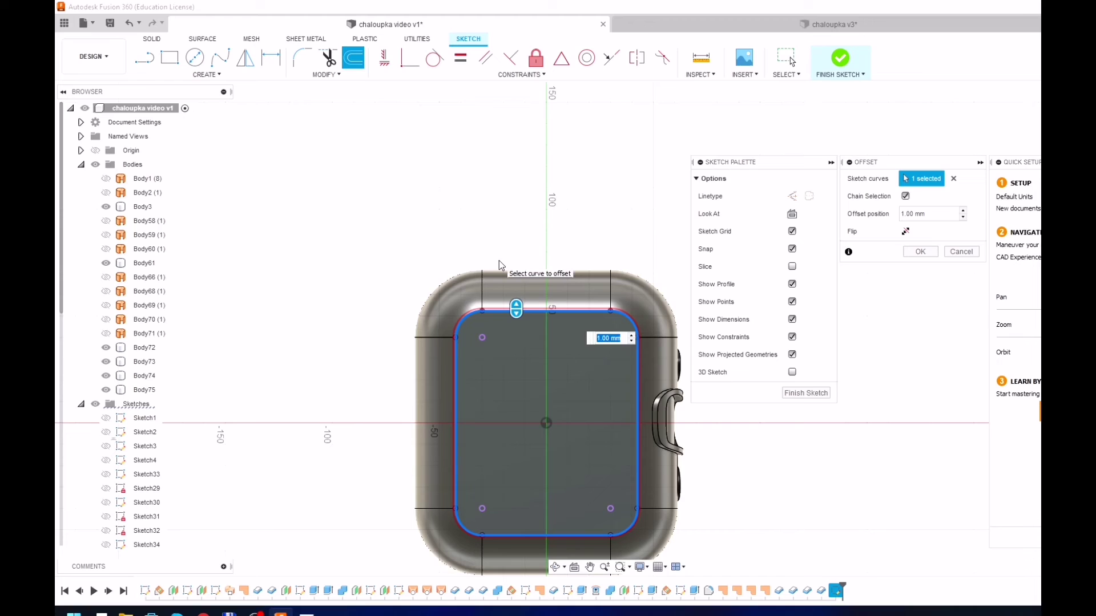
text(25)
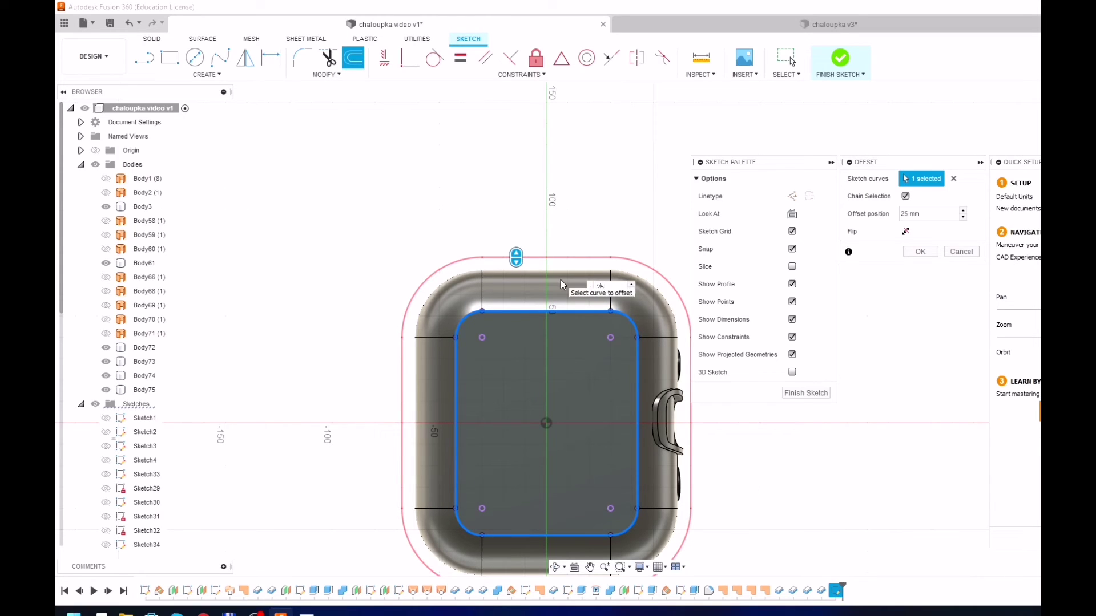
text(4)
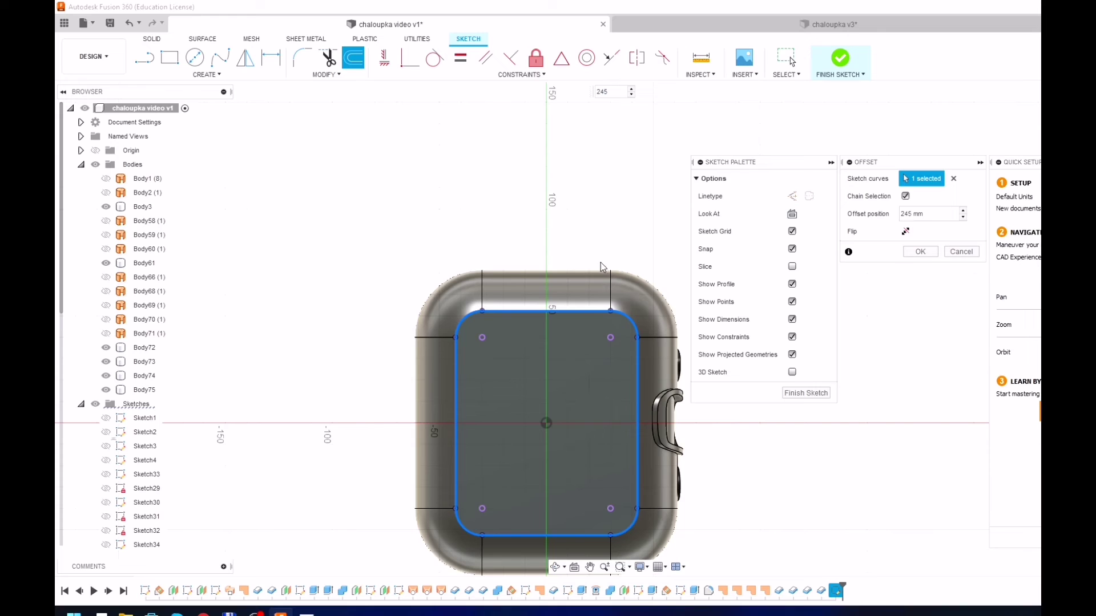
scroll(601, 260, down, 2)
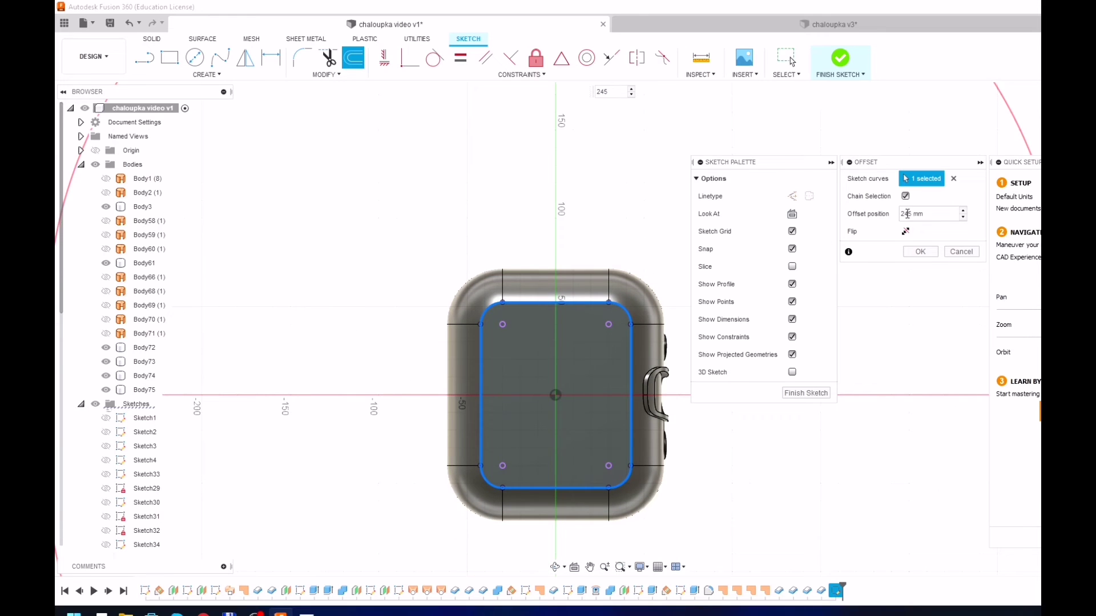
key(BackSpace)
shift+middle_drag(621, 182, 610, 310)
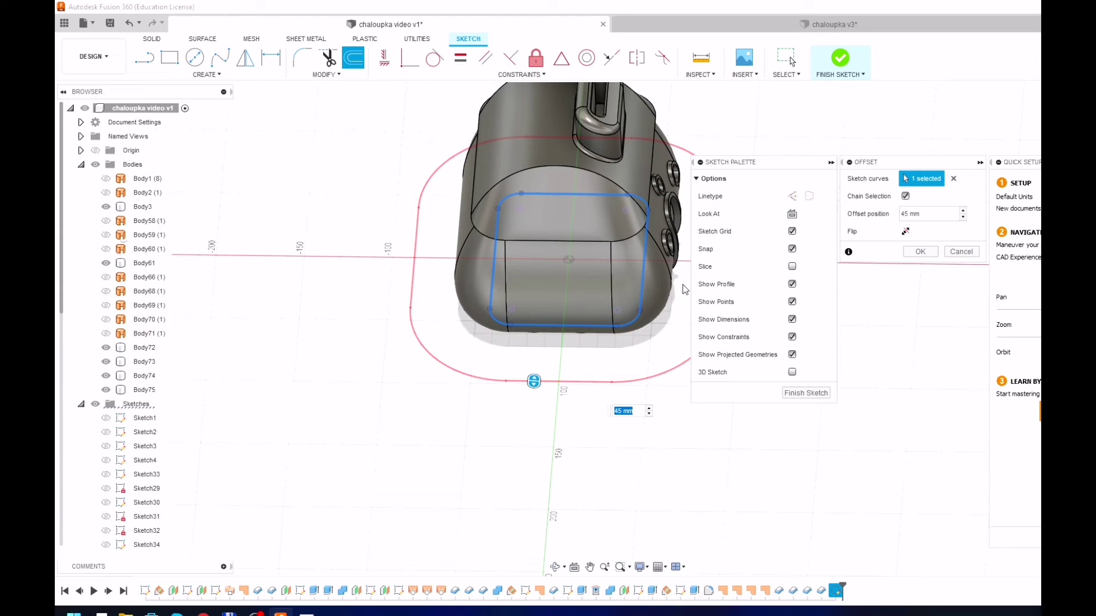
text(5)
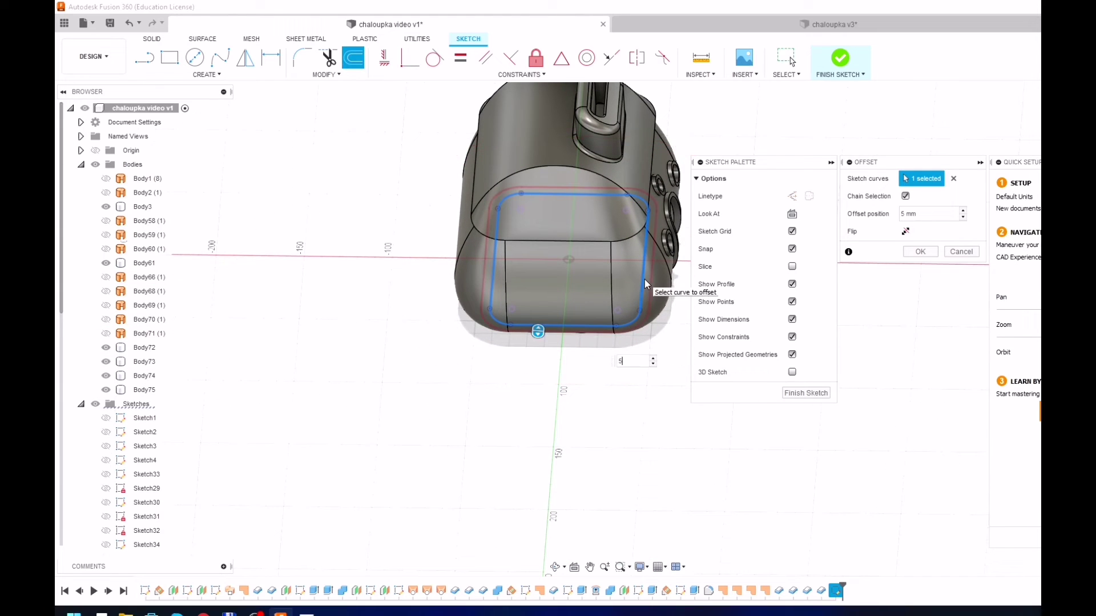
text(5)
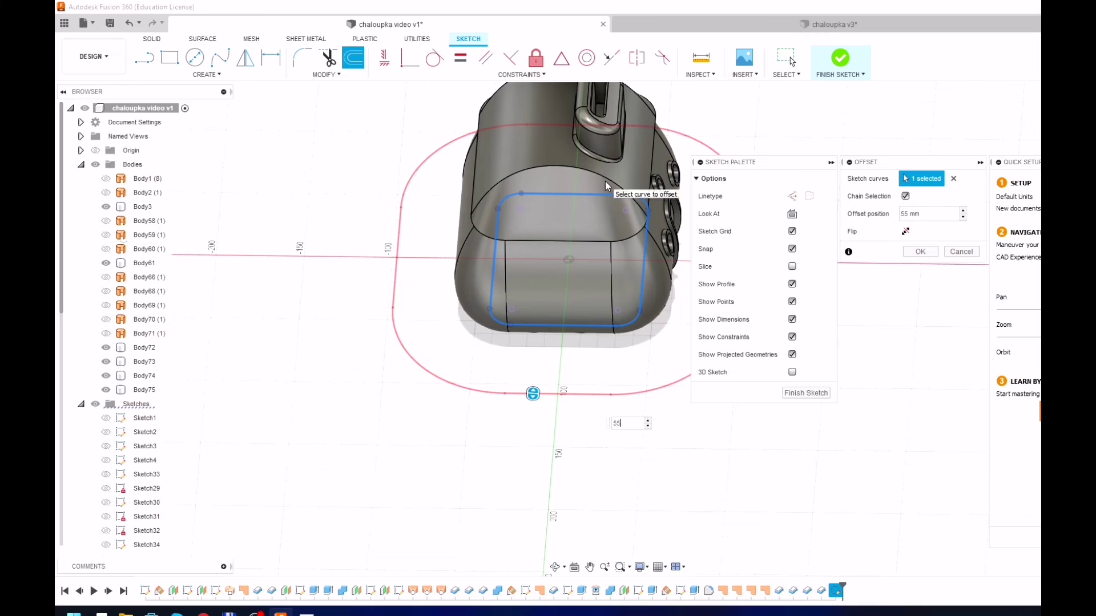
shift+middle_drag(604, 181, 597, 187)
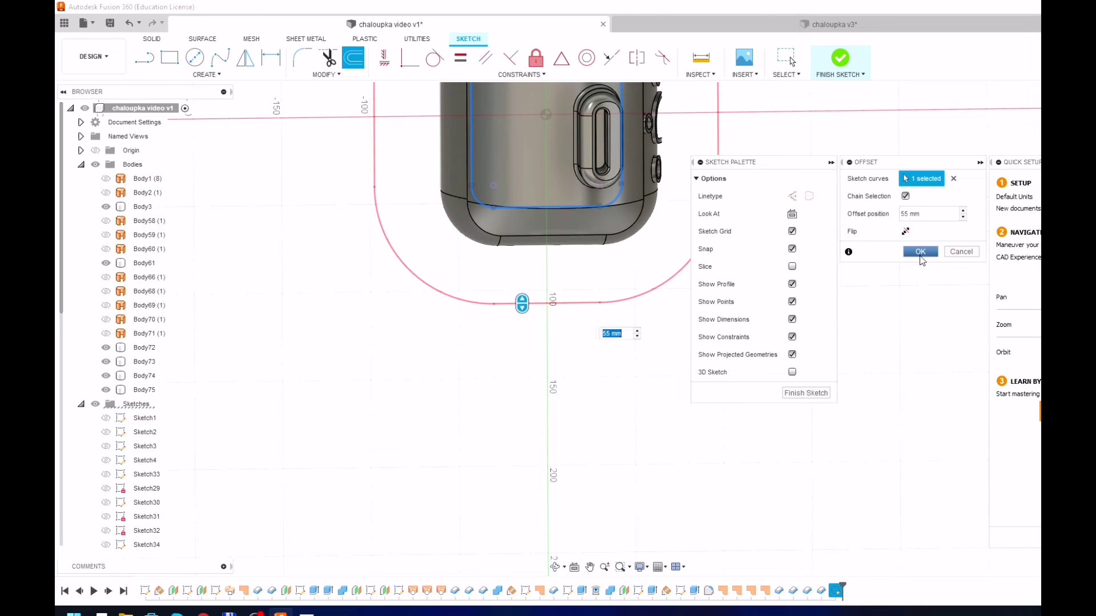
click(920, 253)
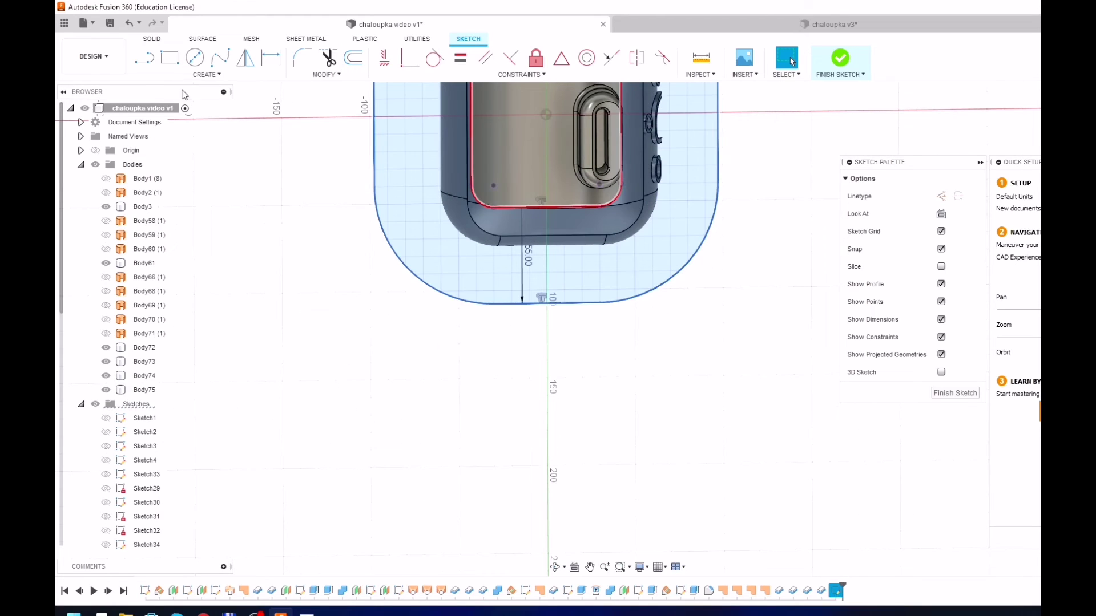
- Finish the sketch and extrude the offset profile 5 mm into a base plate
click(854, 60)
click(160, 43)
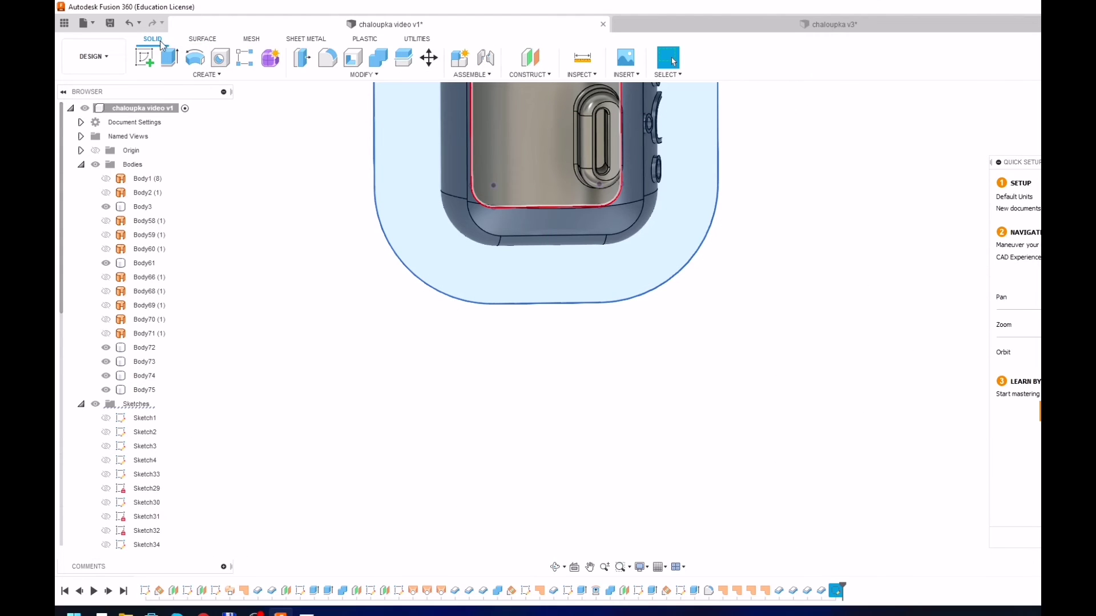
click(177, 58)
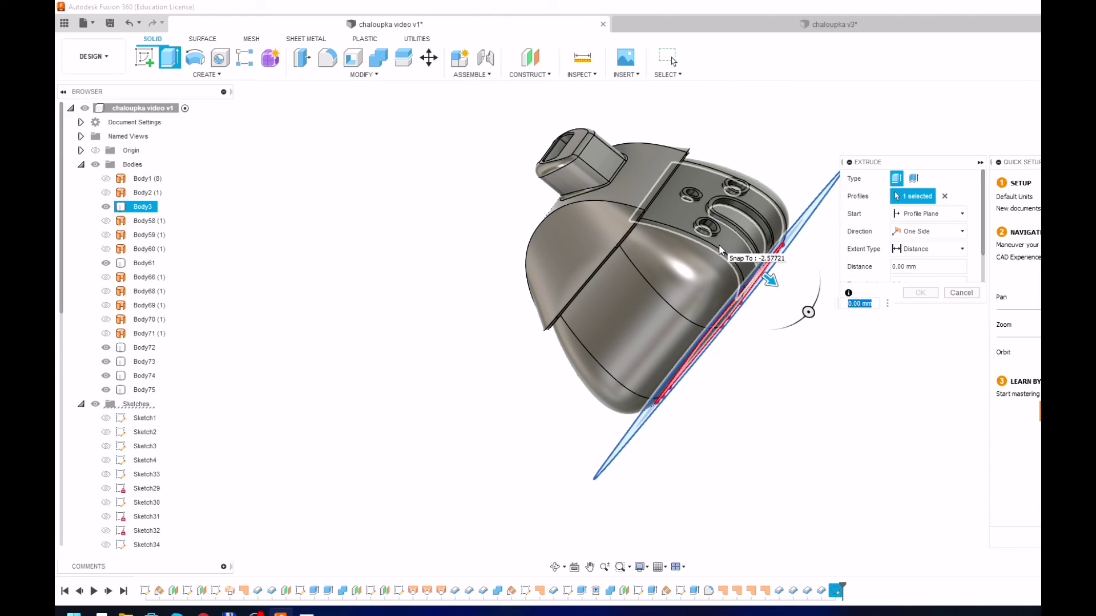
text(5)
key(Return)
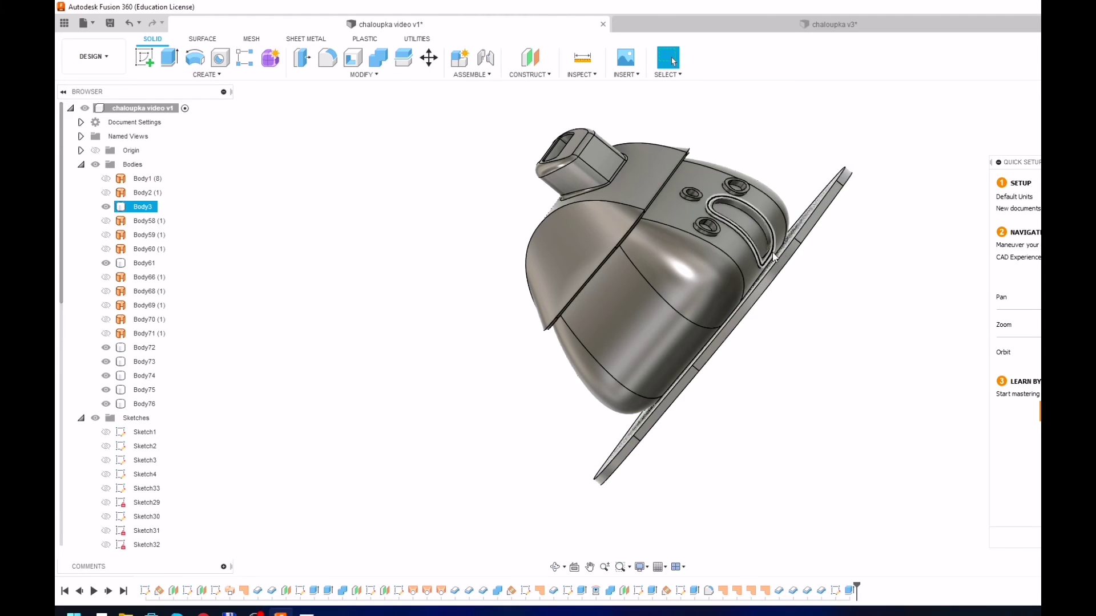
mouse_move(768, 248)
shift+middle_down()
mouse_move(789, 272)
mouse_move(803, 269)
mouse_move(773, 267)
shift+middle_up()
click(787, 267)
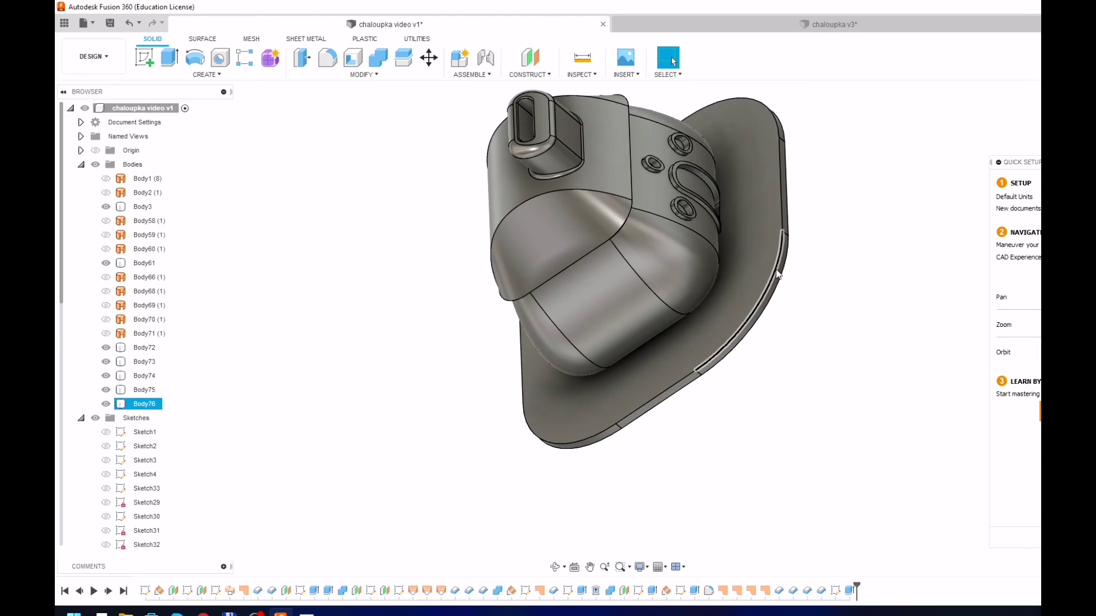
key(Escape)
- Fillet the base plate's eight edges at 2 mm
click(324, 65)
click(704, 307)
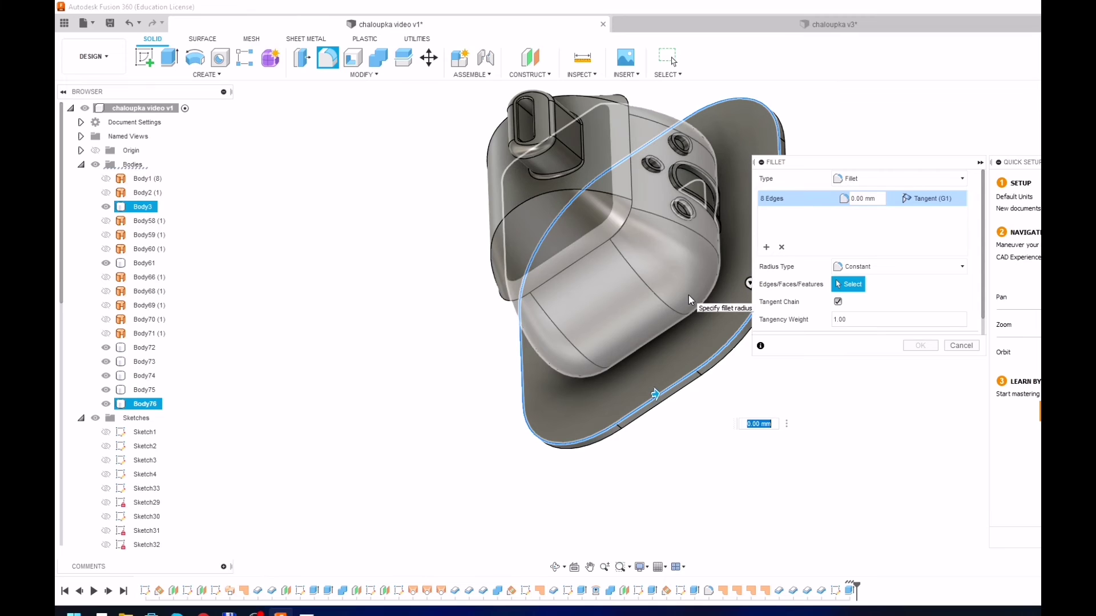
text(2)
click(918, 345)
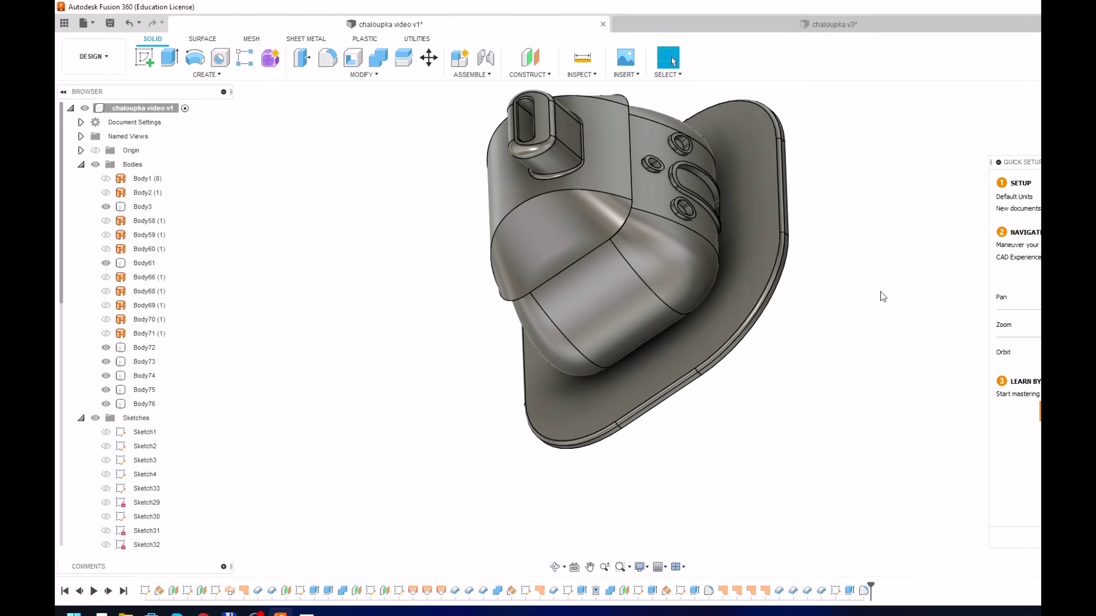
mouse_move(881, 293)
shift+middle_down()
mouse_move(881, 274)
mouse_move(826, 281)
mouse_move(834, 222)
mouse_move(912, 278)
mouse_move(890, 240)
shift+middle_up()
click(850, 166)
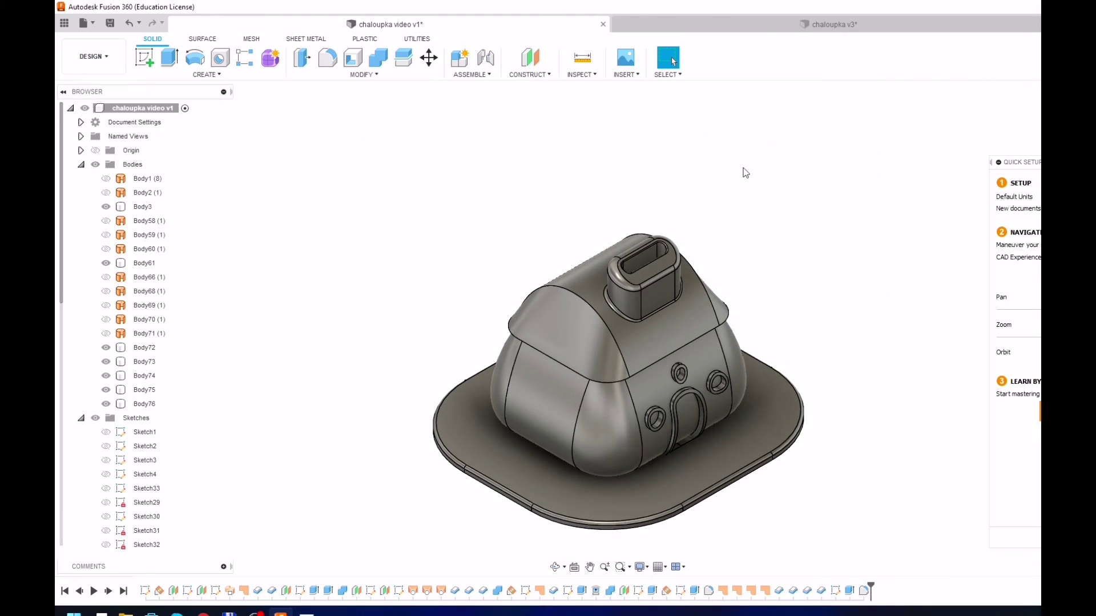
mouse_move(796, 311)
shift+middle_down()
mouse_move(754, 262)
mouse_move(763, 232)
mouse_move(783, 261)
shift+middle_up()
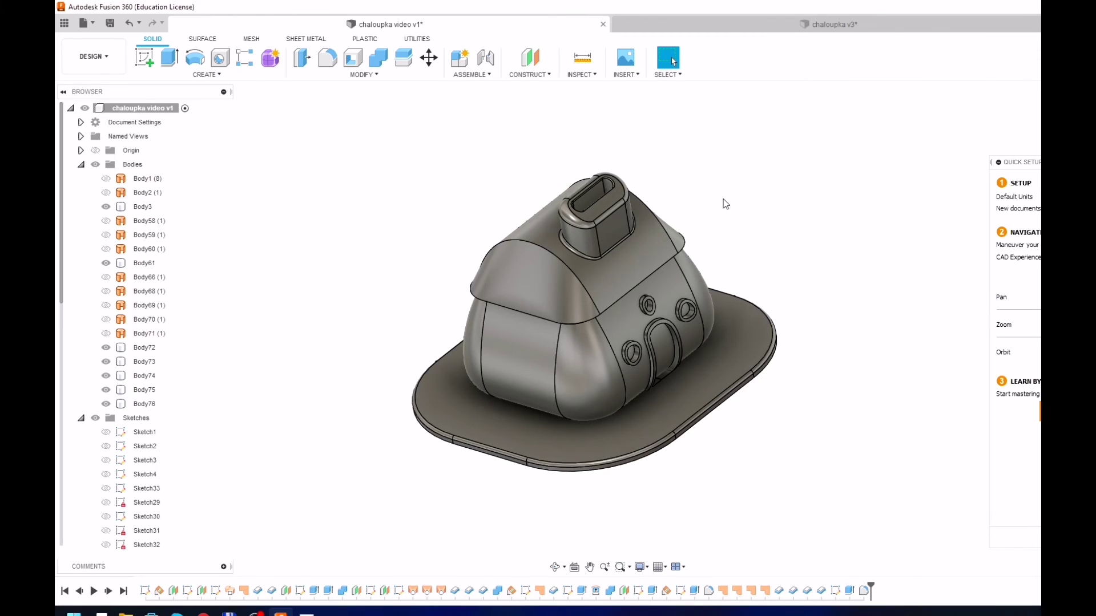
mouse_move(724, 203)
shift+middle_down()
mouse_move(707, 213)
mouse_move(718, 239)
mouse_move(745, 196)
mouse_move(697, 141)
mouse_move(701, 114)
mouse_move(749, 121)
shift+middle_up()
- Abandon extruding the recessed underside face and re-confirm the plate extrusion at 5 mm
click(673, 370)
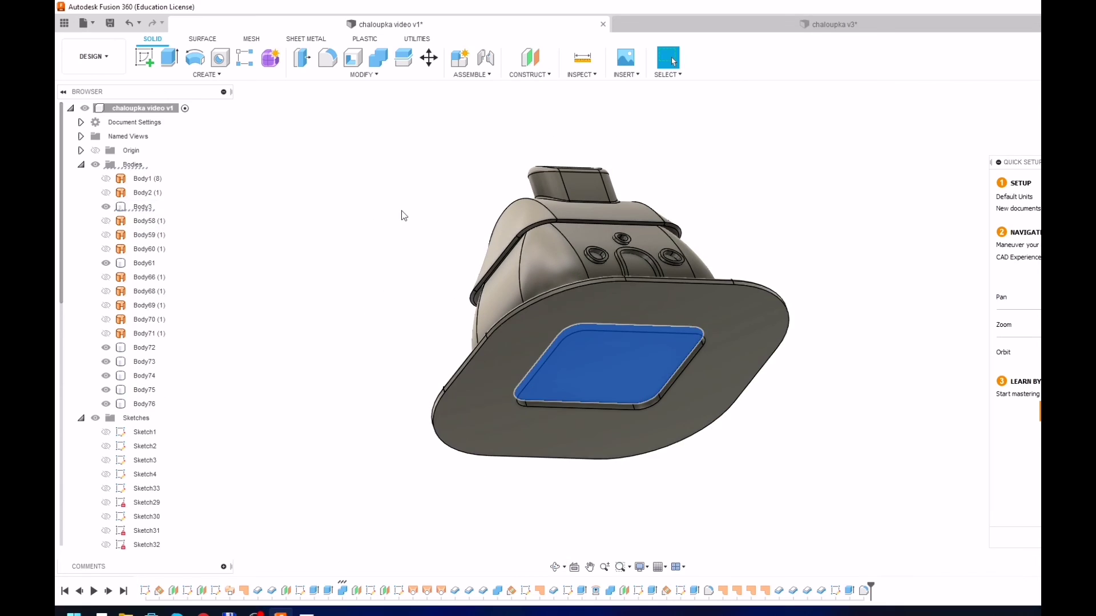
click(169, 57)
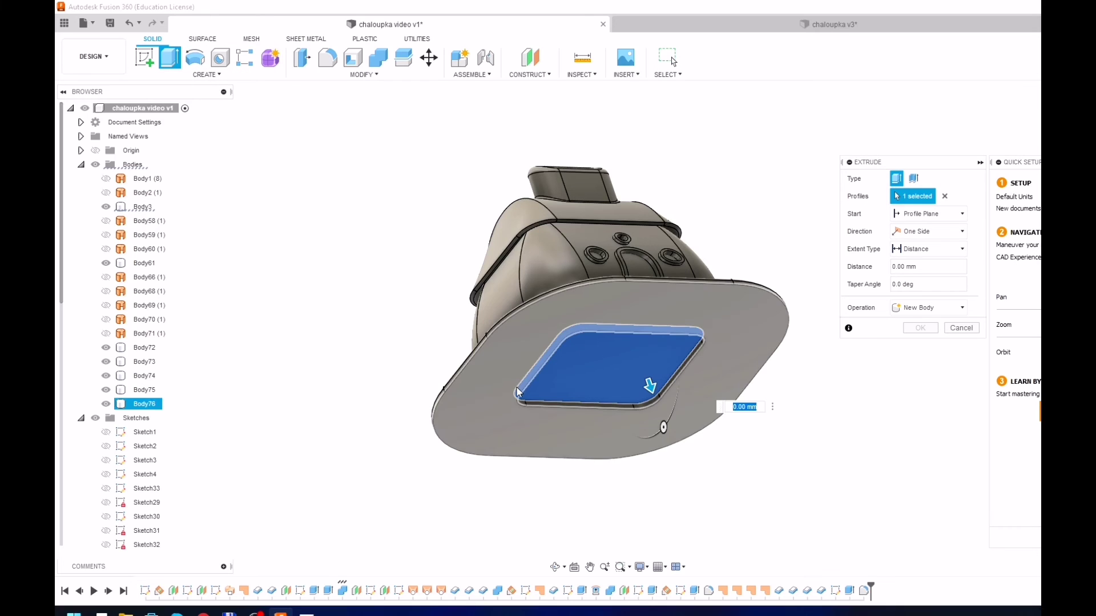
click(959, 329)
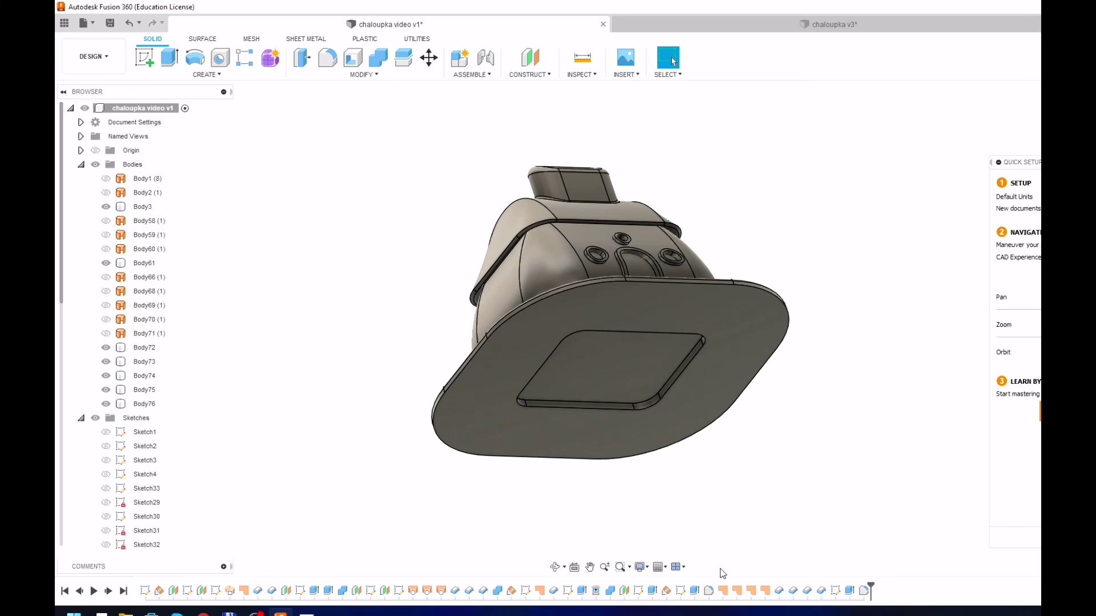
double_click(835, 590)
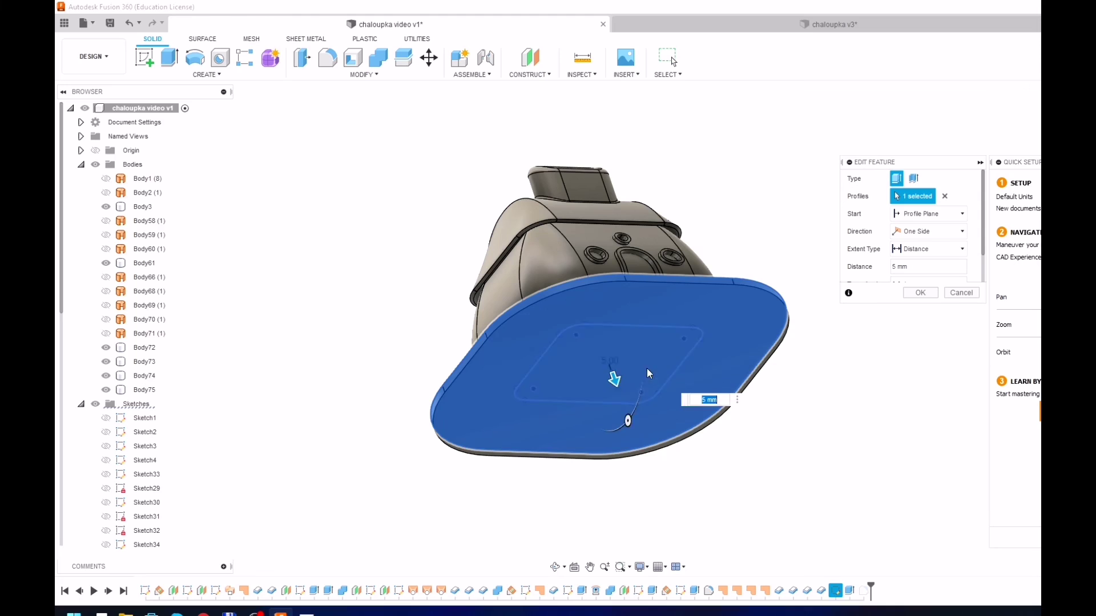
click(918, 293)
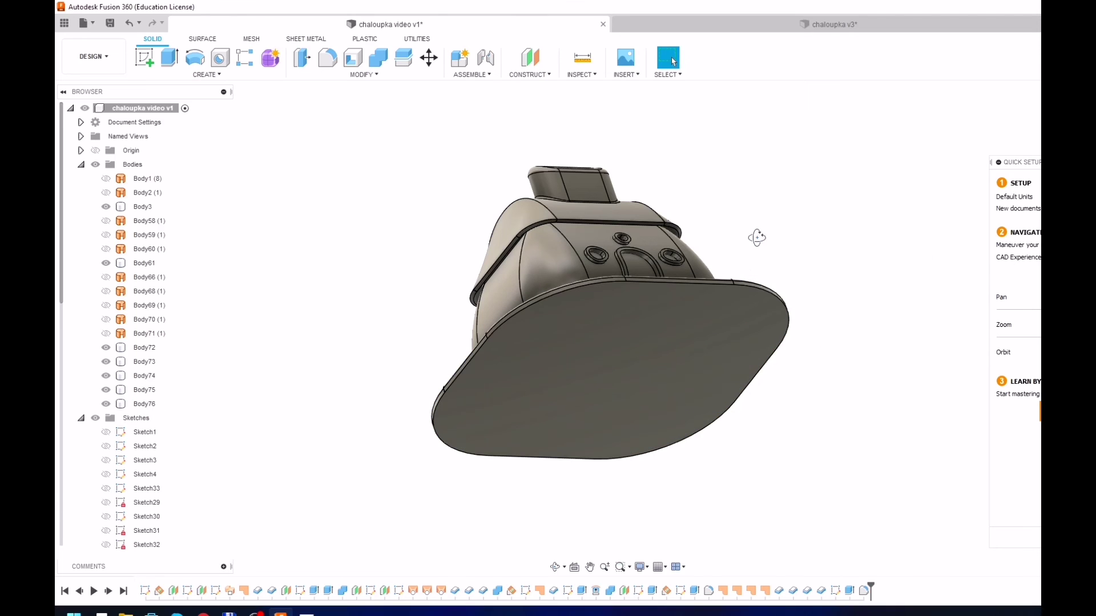
mouse_move(755, 237)
shift+middle_down()
mouse_move(773, 271)
mouse_move(795, 265)
shift+middle_up()
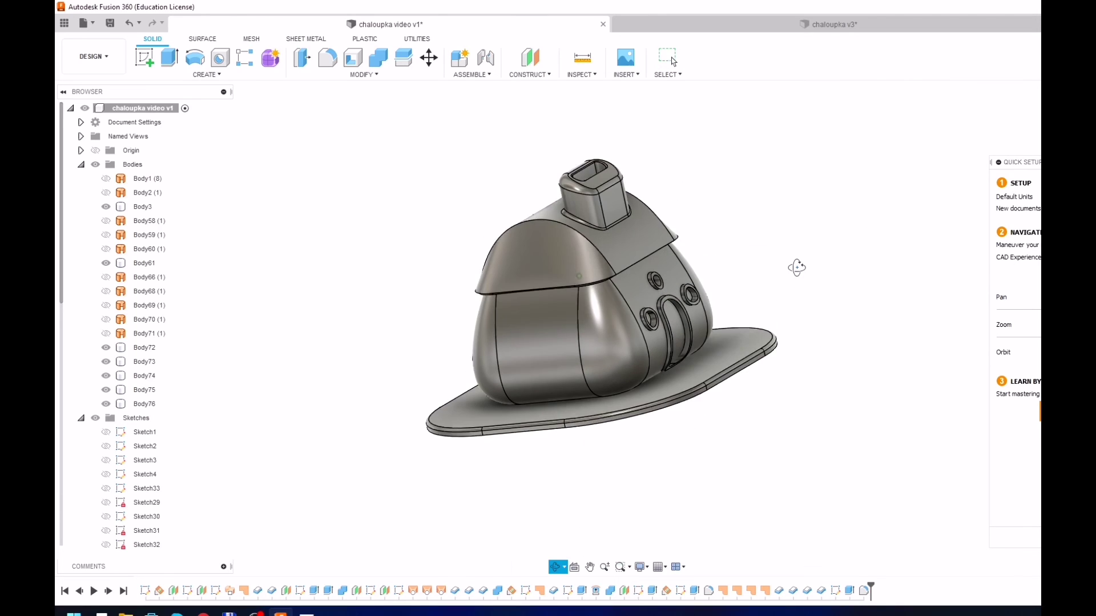
- Inspect Body72, Body73, Body74 and Body76 in the browser, then select house shell Body3
click(137, 348)
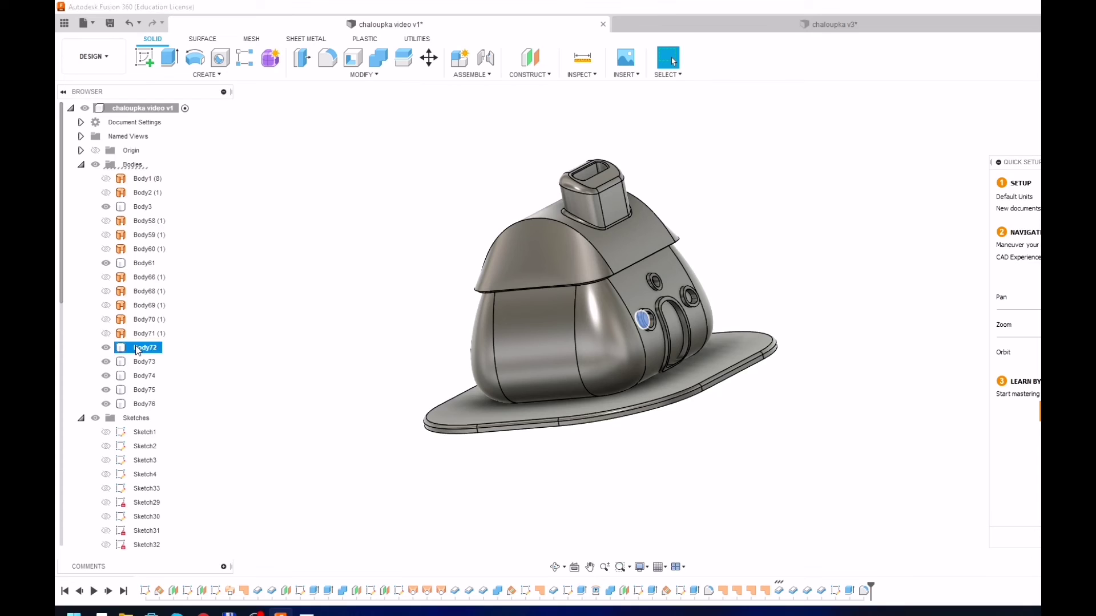
click(142, 361)
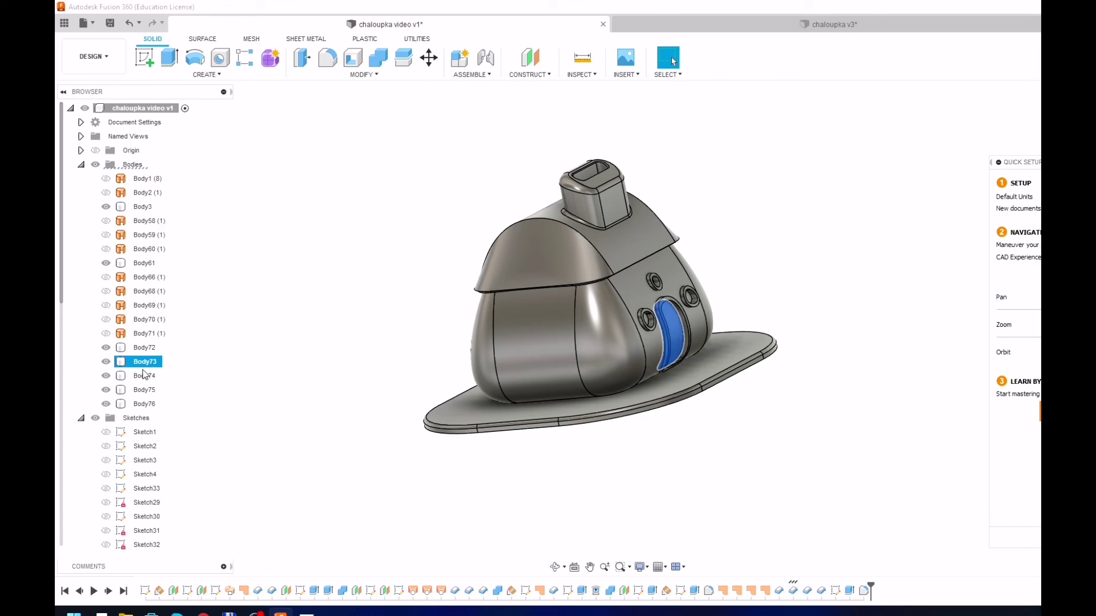
click(144, 376)
click(144, 390)
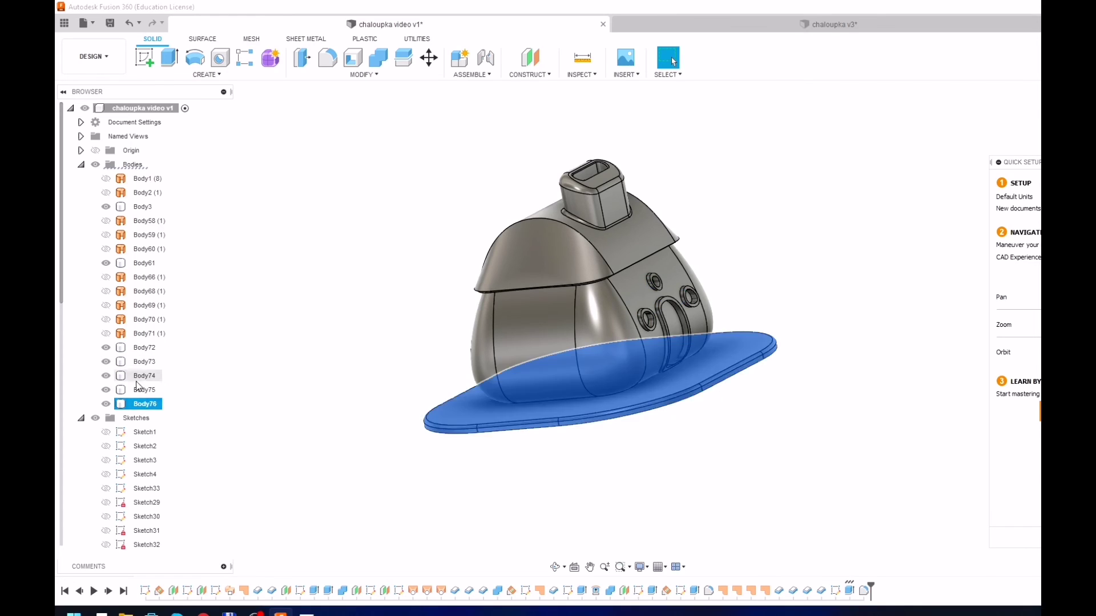
click(149, 206)
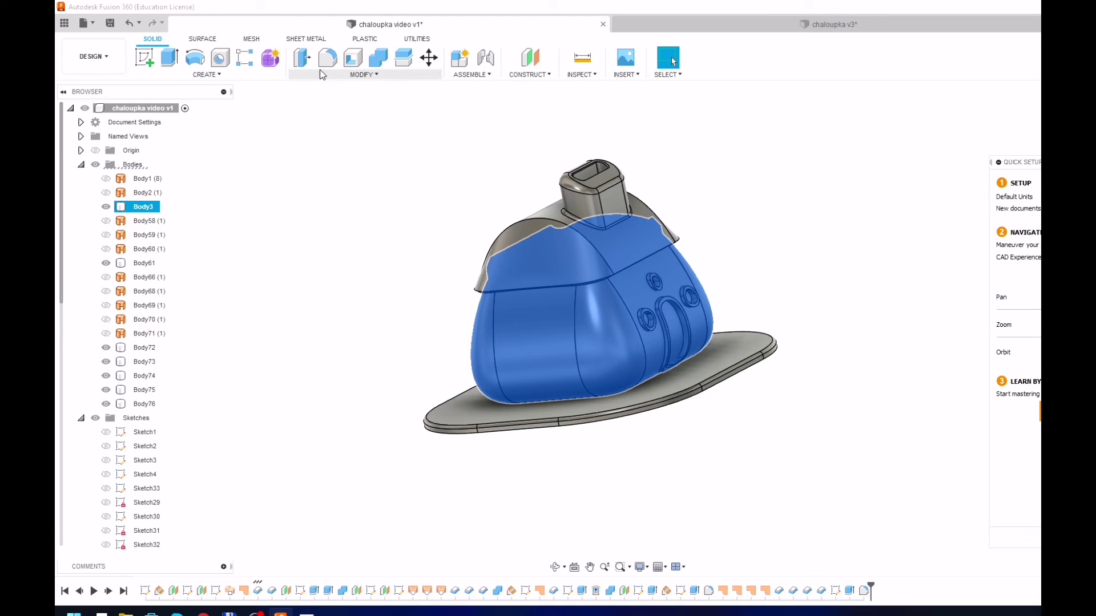
- Join Body72–Body76, including the base plate, into the house shell Body3
click(377, 58)
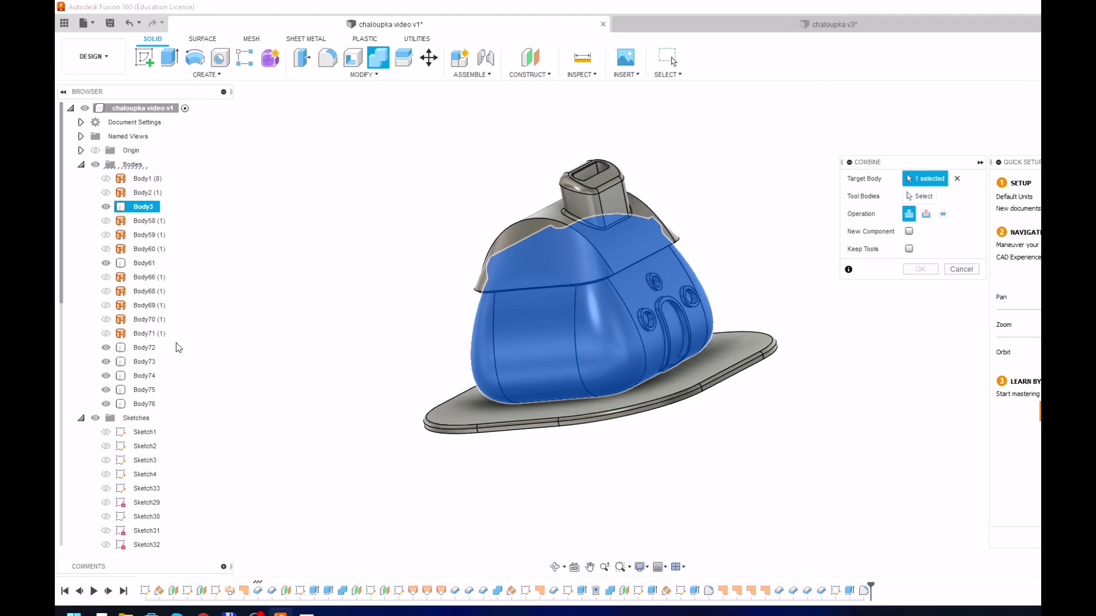
click(920, 197)
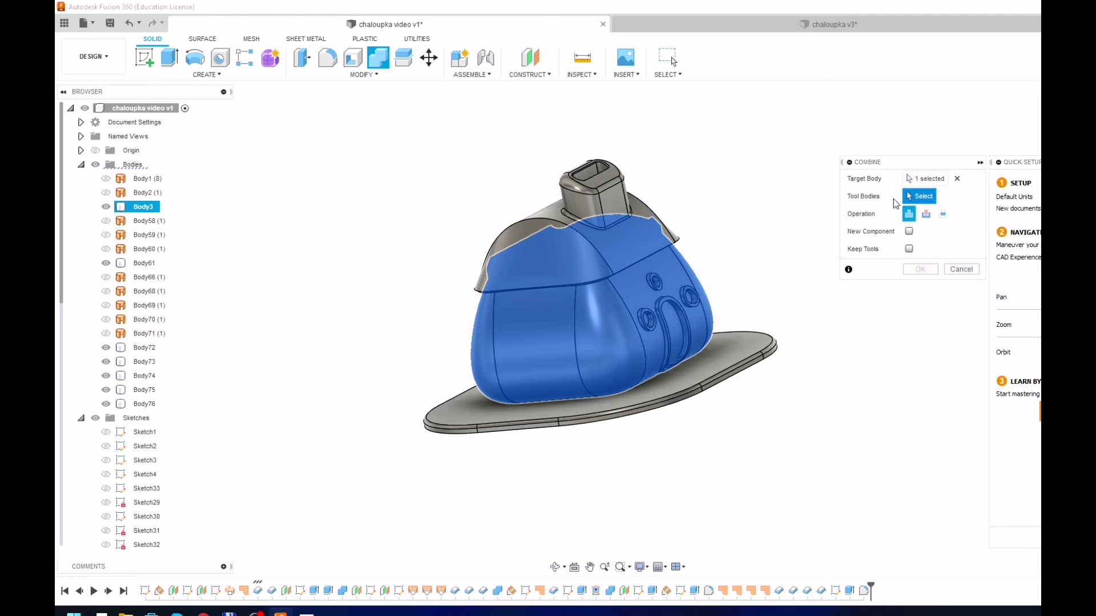
click(159, 348)
click(154, 375)
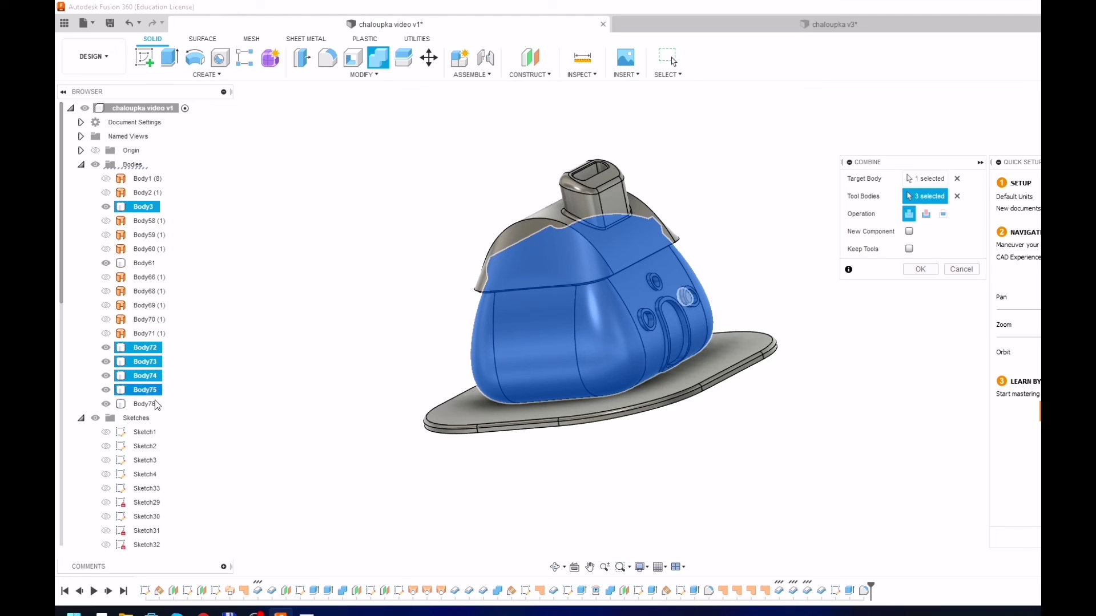
click(155, 404)
click(920, 269)
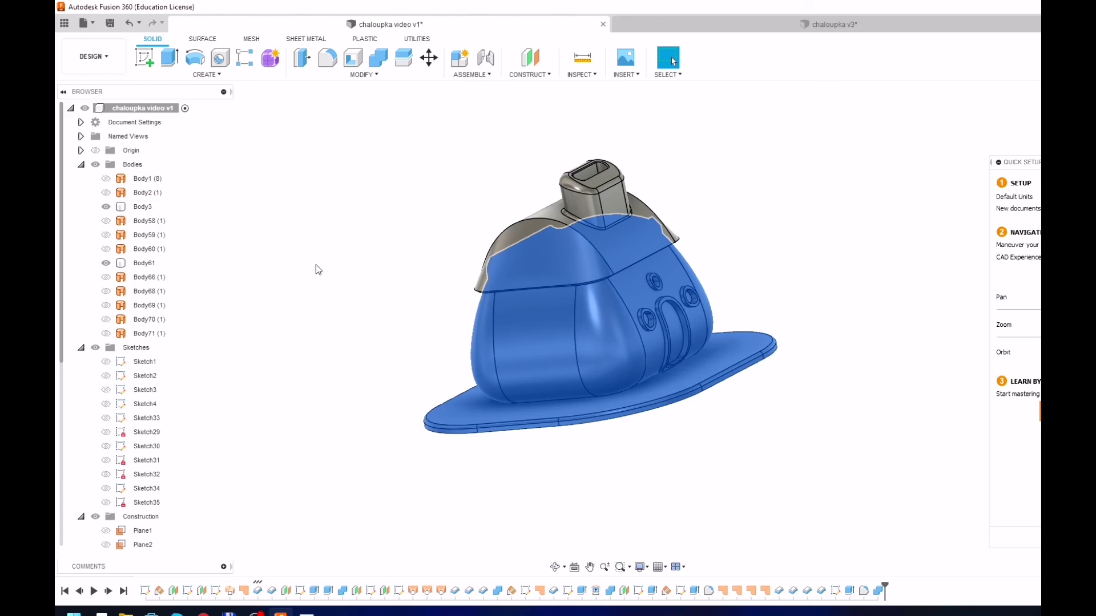
- Toggle the house and roof bodies' visibility and orbit to check the merged result
click(106, 206)
click(106, 206)
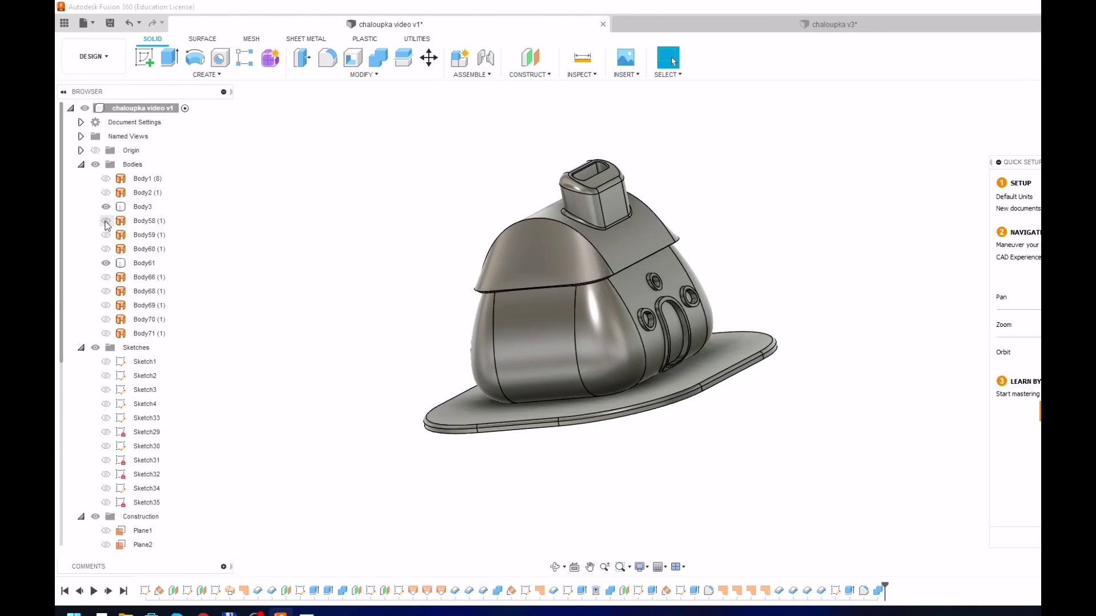
click(106, 263)
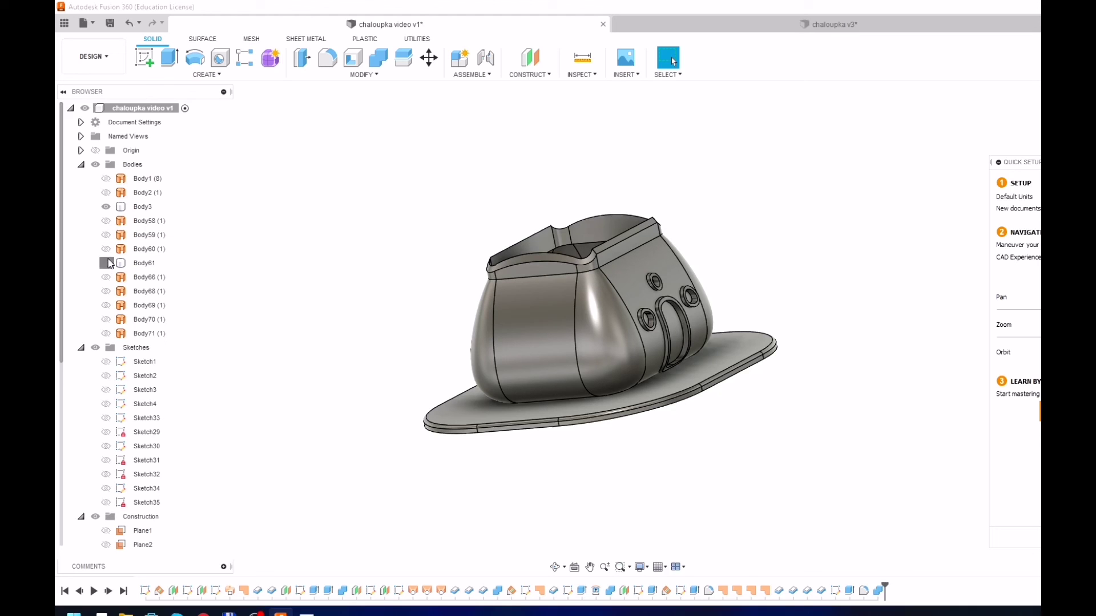
click(106, 263)
click(468, 332)
shift+middle_drag(468, 332, 630, 343)
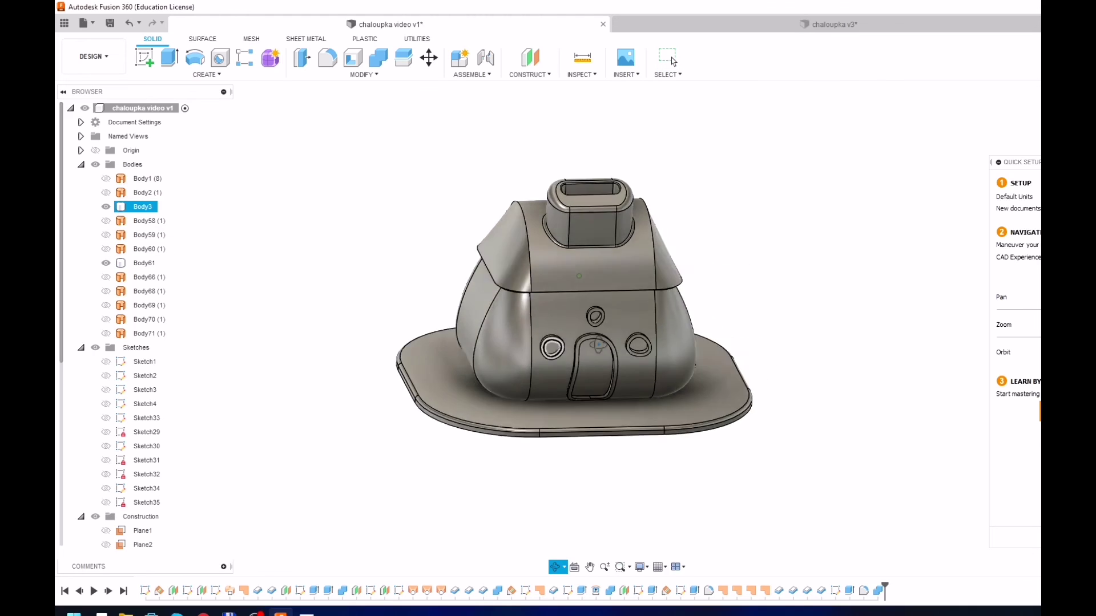
click(673, 61)
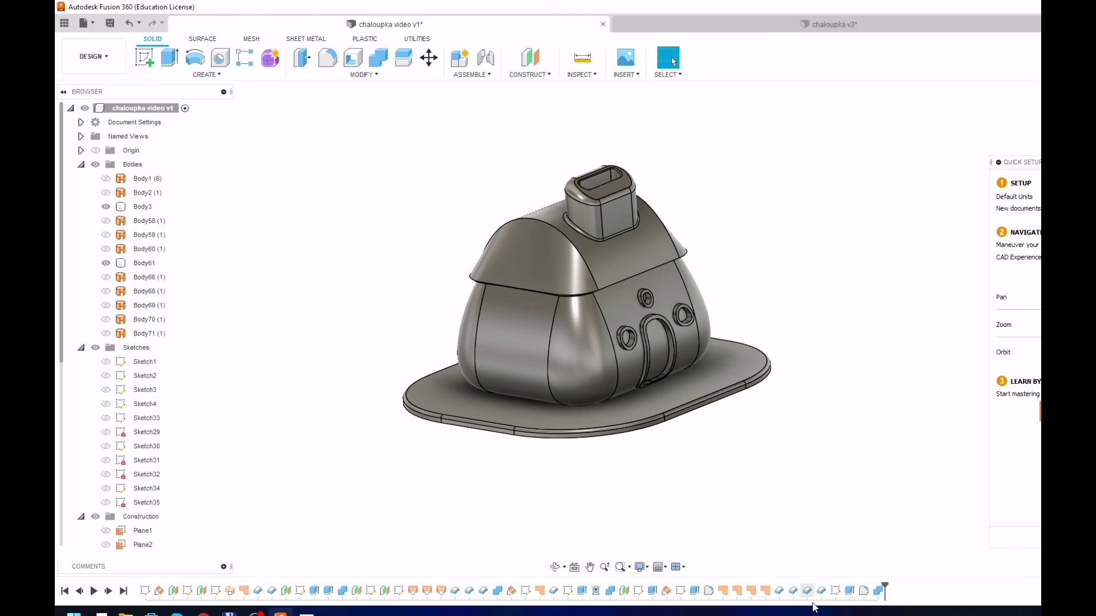
- Re-apply the 5 mm base plate extrusion as a New Body, then check the roof body
double_click(849, 592)
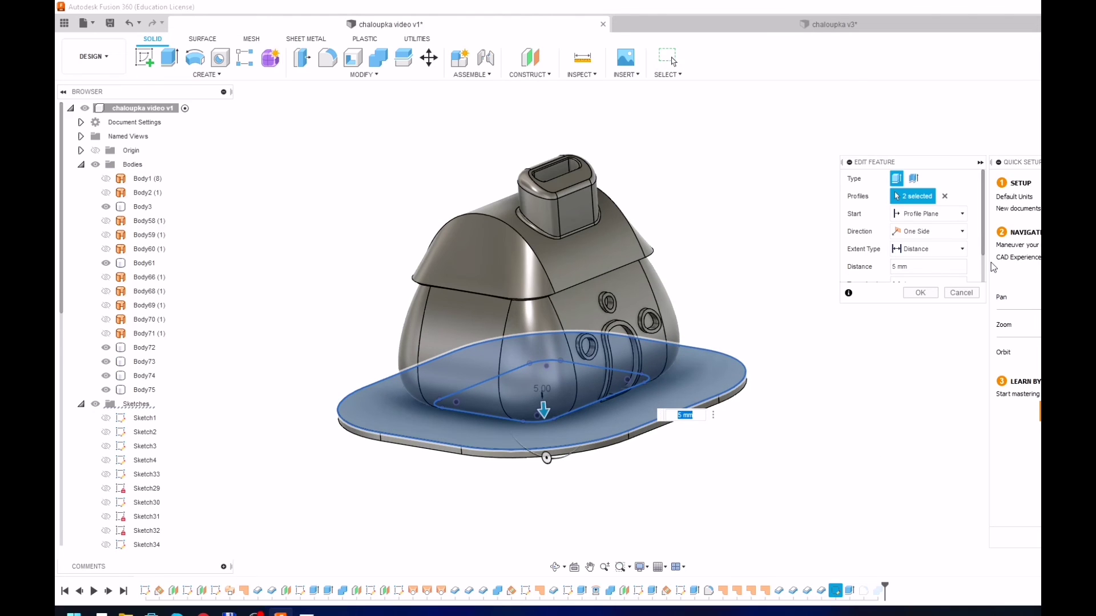
scroll(971, 285, down, 2)
click(956, 274)
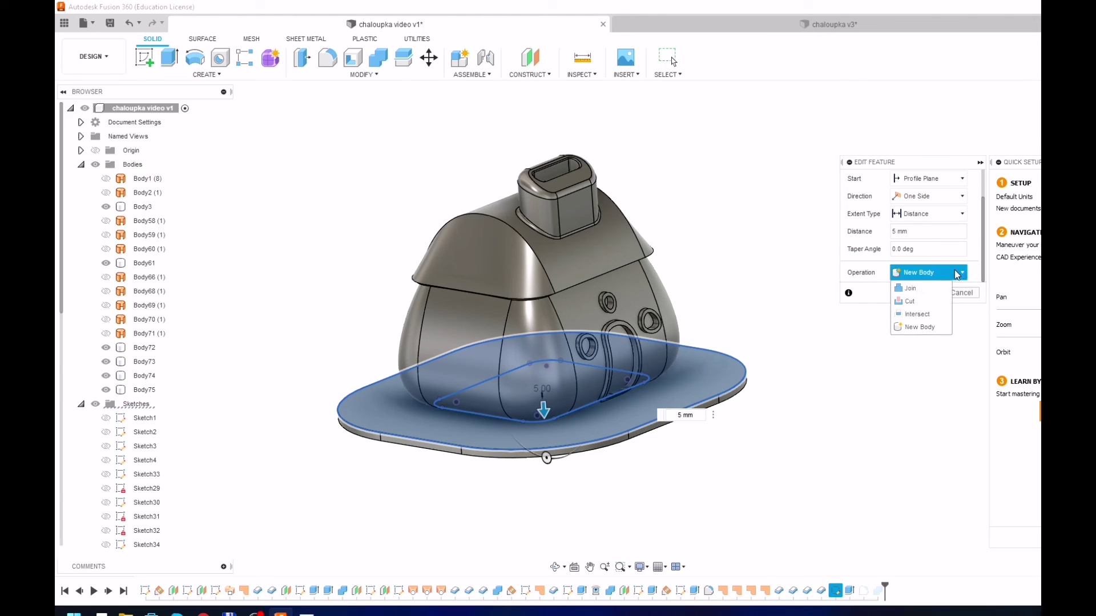
click(933, 293)
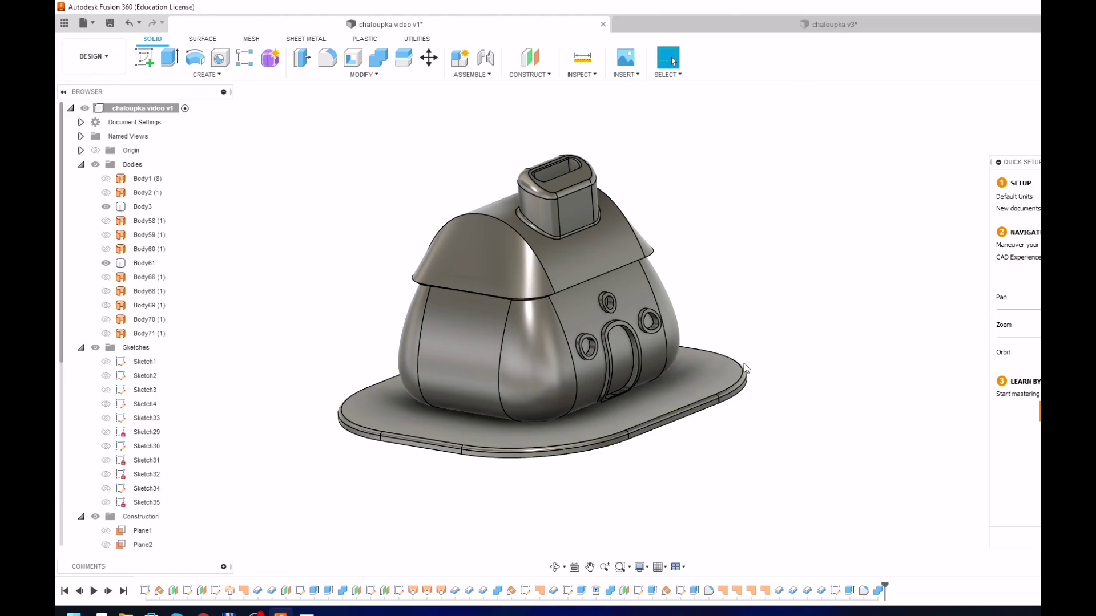
click(261, 324)
click(144, 263)
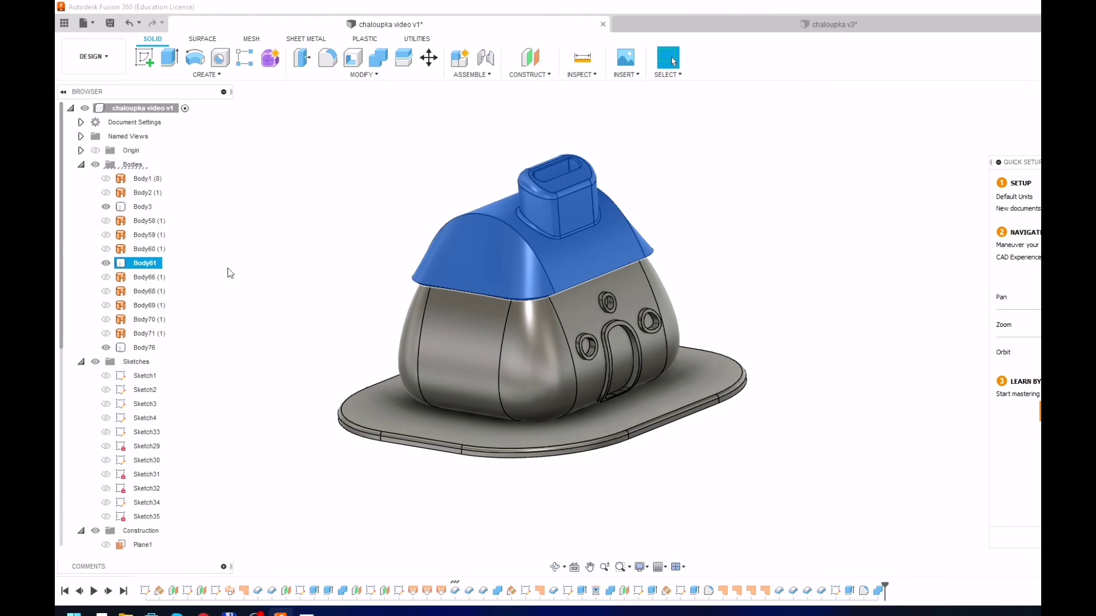
click(229, 272)
click(151, 208)
click(217, 288)
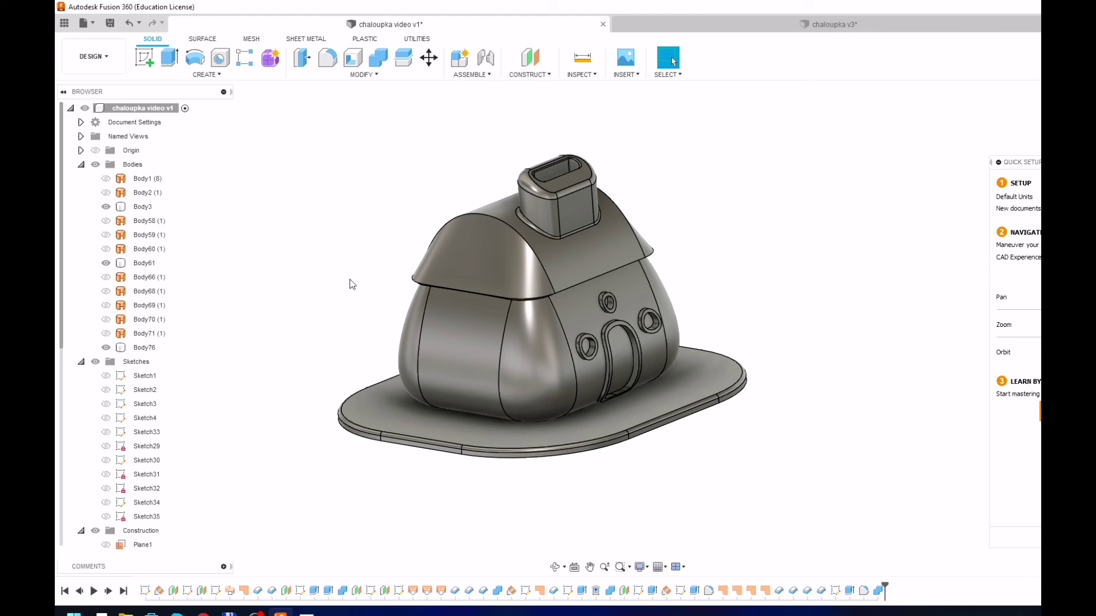
mouse_move(352, 284)
shift+middle_down()
mouse_move(702, 322)
mouse_move(705, 311)
mouse_move(666, 421)
mouse_move(746, 271)
mouse_move(703, 227)
mouse_move(721, 186)
mouse_move(739, 237)
mouse_move(802, 237)
mouse_move(841, 257)
mouse_move(850, 198)
mouse_move(832, 207)
mouse_move(827, 232)
mouse_move(743, 276)
mouse_move(774, 291)
mouse_move(699, 244)
mouse_move(691, 328)
mouse_move(842, 235)
shift+middle_up()
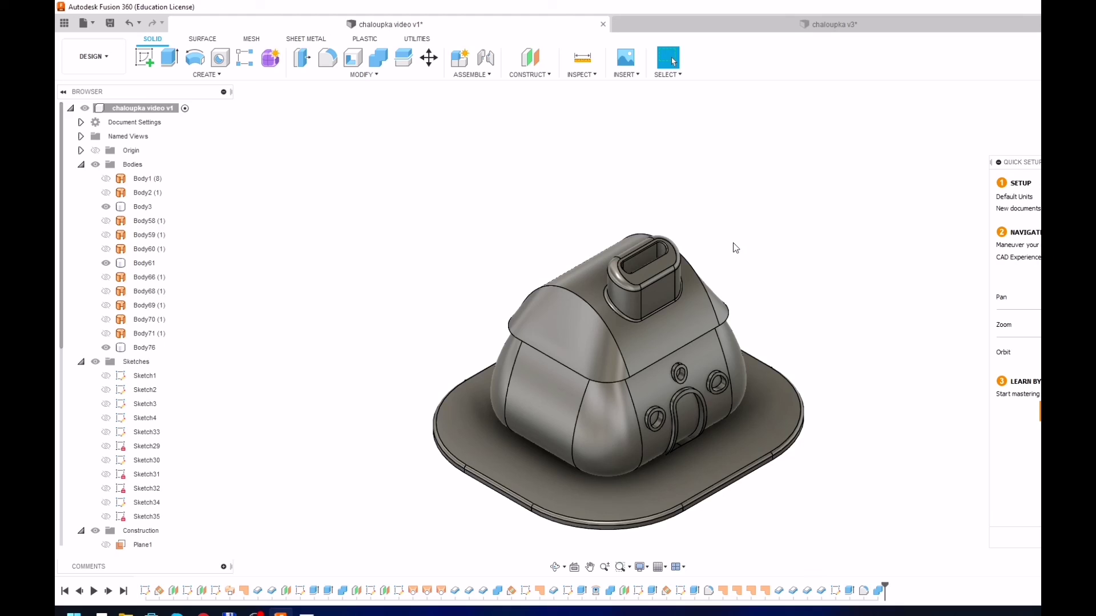